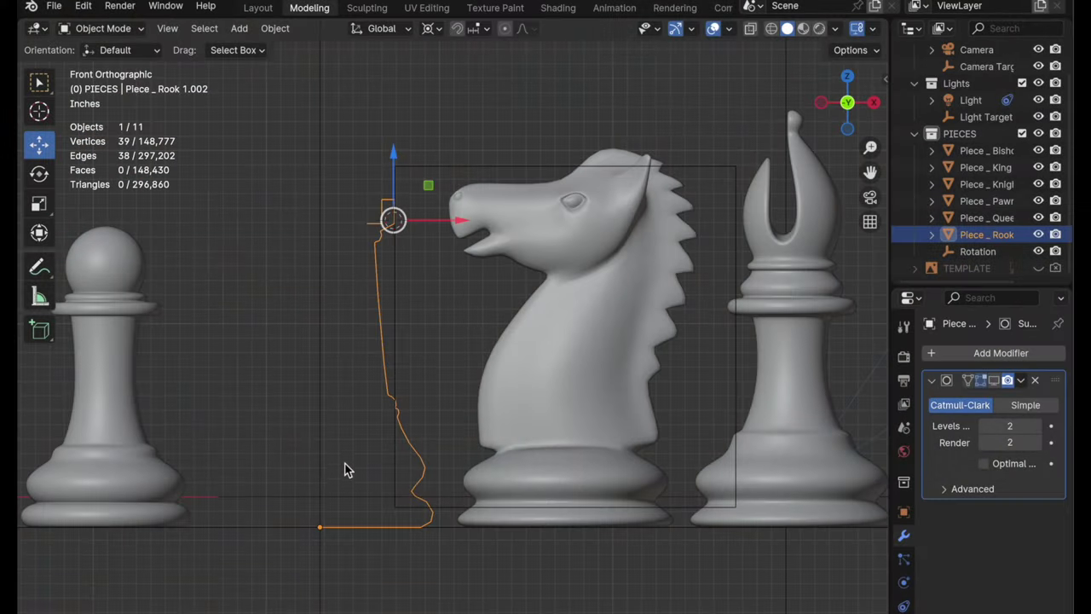
Select all vertices of the rook profile in Edit Mode and isolate the profile in local view.
{"action": "scroll", "coordinate": [346, 462], "scroll_direction": "up", "scroll_amount": 3}
{"action": "middle_click_drag", "start_coordinate": [381, 423], "coordinate": [451, 419], "text": "shift"}
{"action": "key", "text": "Tab"}
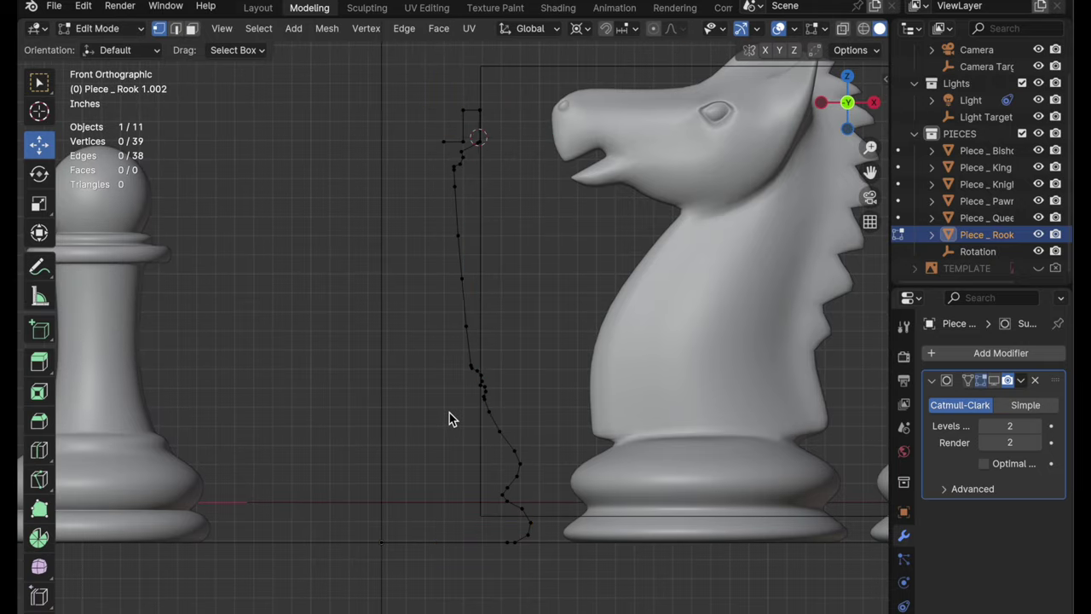
{"action": "key", "text": "a"}
{"action": "scroll", "coordinate": [514, 444], "scroll_direction": "up", "scroll_amount": 2}
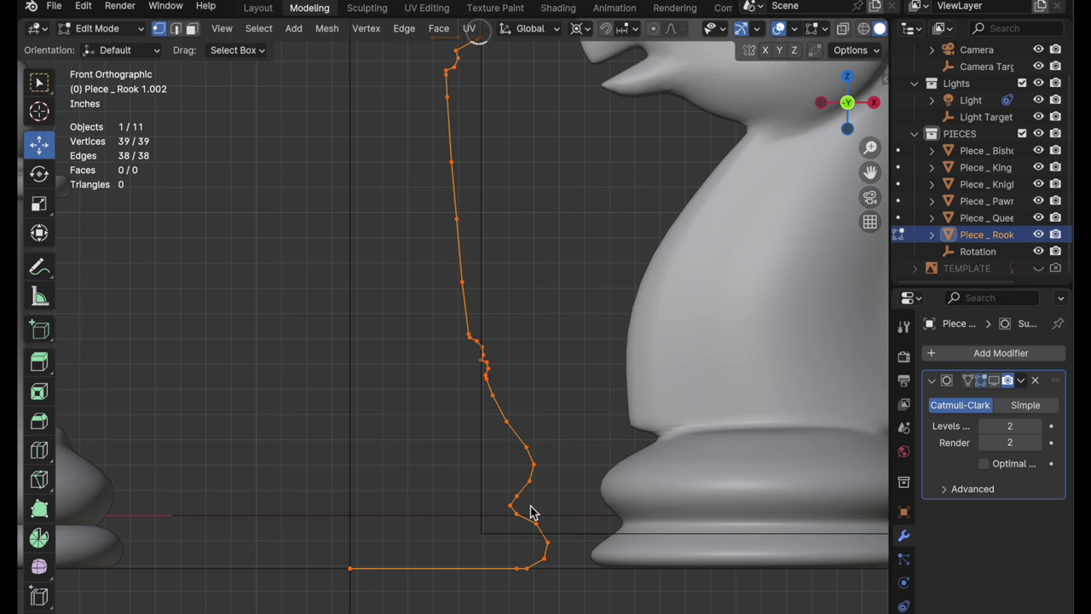
{"action": "middle_click_drag", "start_coordinate": [506, 275], "coordinate": [506, 431], "text": "shift"}
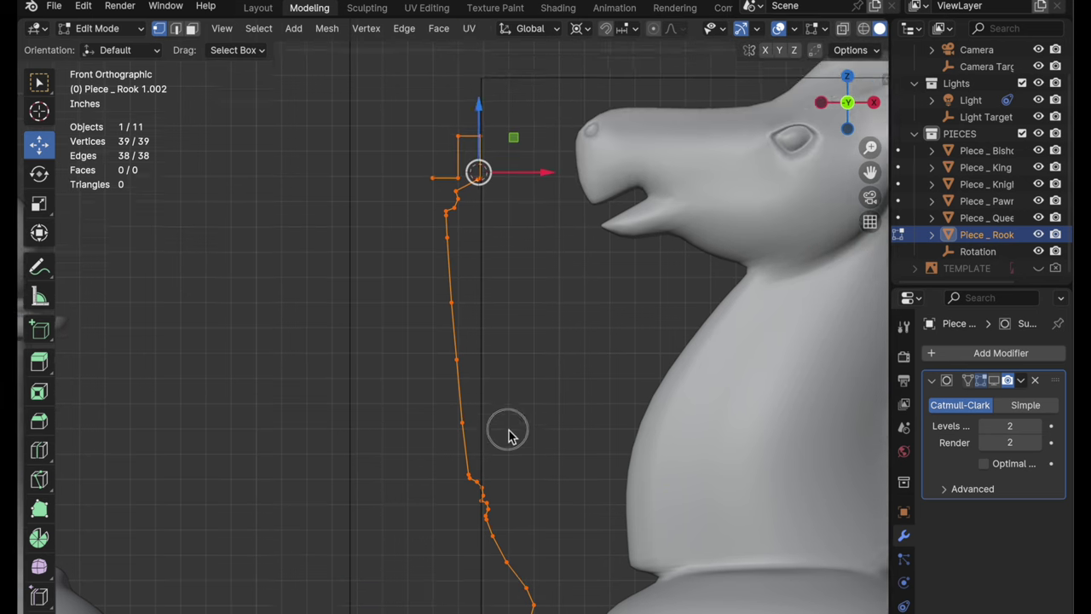
{"action": "scroll", "coordinate": [477, 217], "scroll_direction": "up", "scroll_amount": 4}
{"action": "middle_click_drag", "start_coordinate": [479, 199], "coordinate": [464, 294]}
{"action": "scroll", "coordinate": [443, 340], "scroll_direction": "down", "scroll_amount": 5}
{"action": "middle_click_drag", "start_coordinate": [424, 380], "coordinate": [433, 302]}
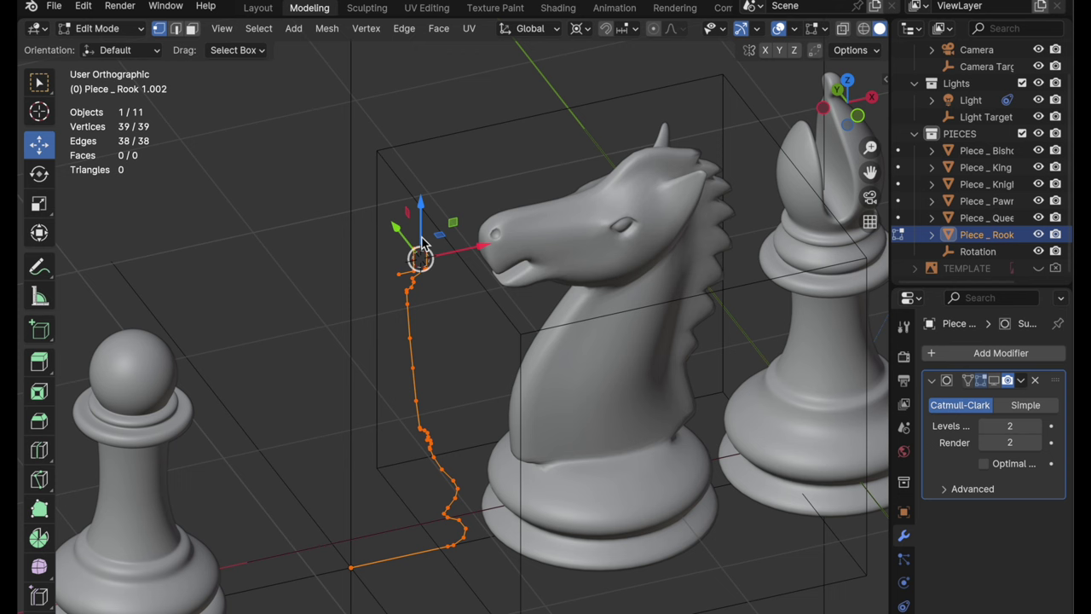
{"action": "key", "text": "KP_Divide"}
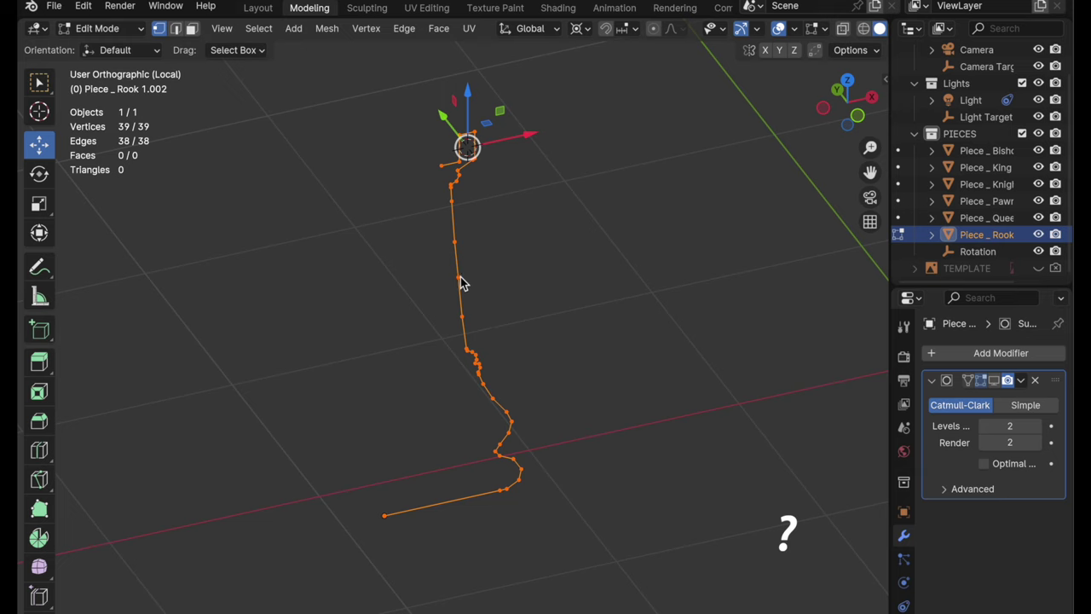
{"action": "mouse_move", "coordinate": [463, 280]}
{"action": "middle_mouse_down", "text": "shift"}
{"action": "mouse_move", "coordinate": [473, 303]}
{"action": "mouse_move", "coordinate": [475, 263]}
{"action": "mouse_move", "coordinate": [475, 285]}
{"action": "middle_mouse_up", "text": "shift"}
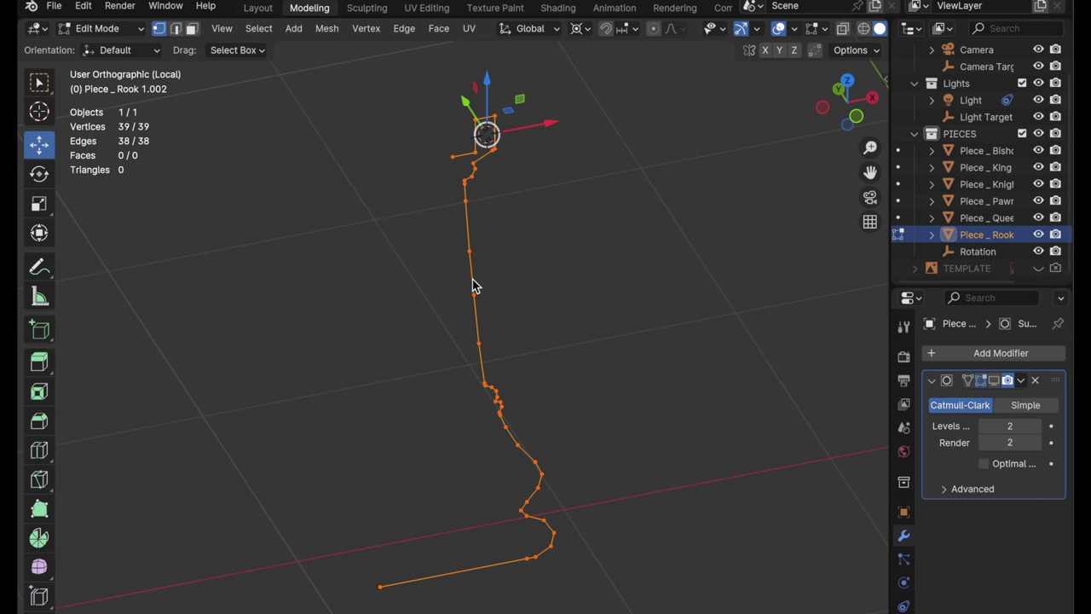
{"action": "middle_click_drag", "start_coordinate": [475, 286], "coordinate": [548, 99]}
Return to Object Mode and replace the rook profile's Subdivision Surface modifier with a Screw modifier.
{"action": "key", "text": "Tab"}
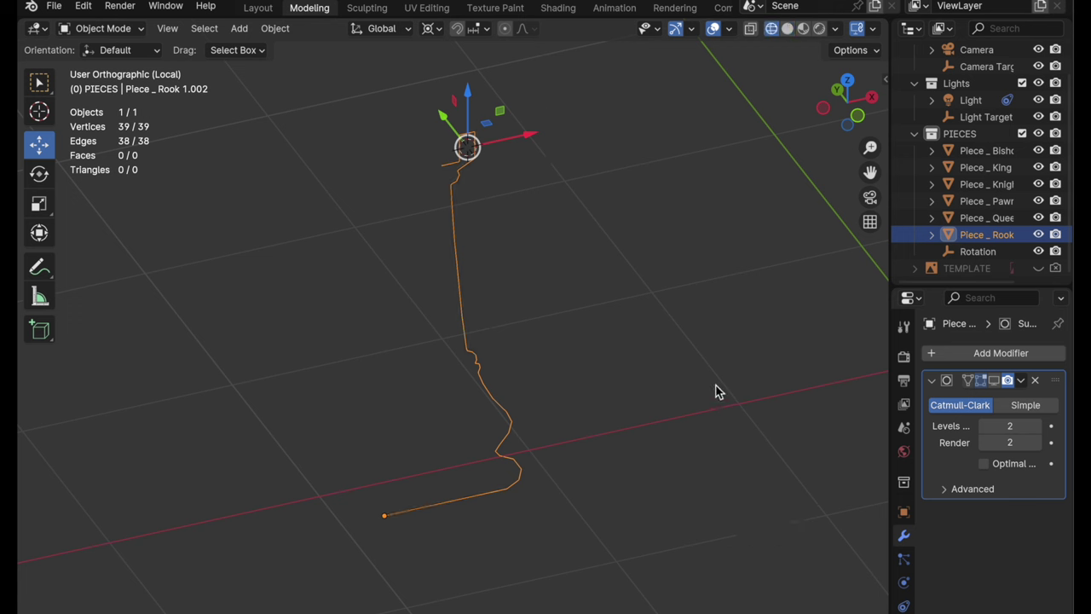
{"action": "left_click", "coordinate": [1036, 381]}
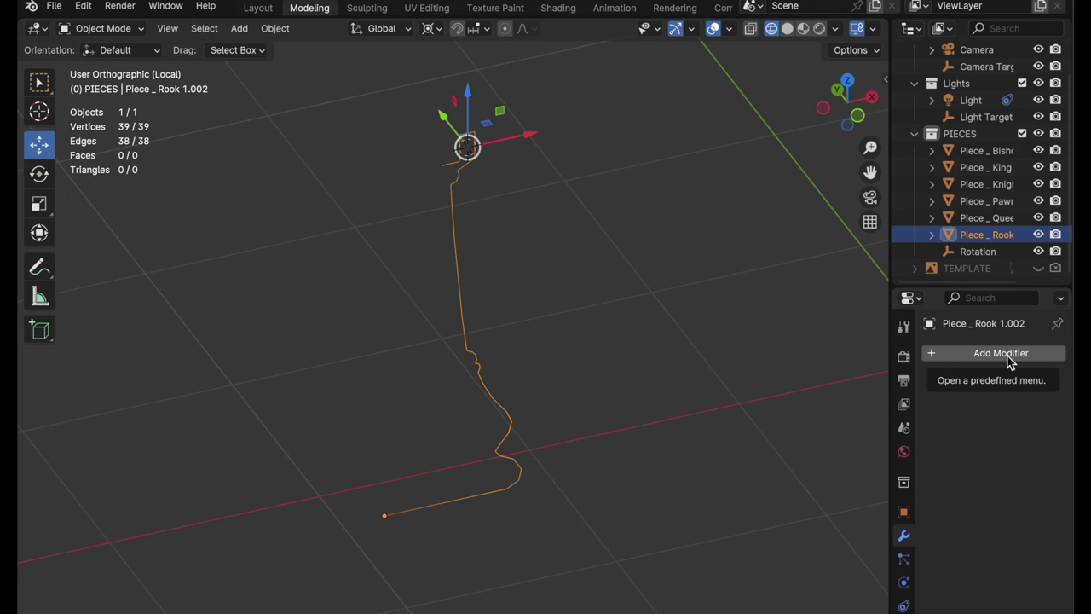
{"action": "left_click", "coordinate": [1008, 362]}
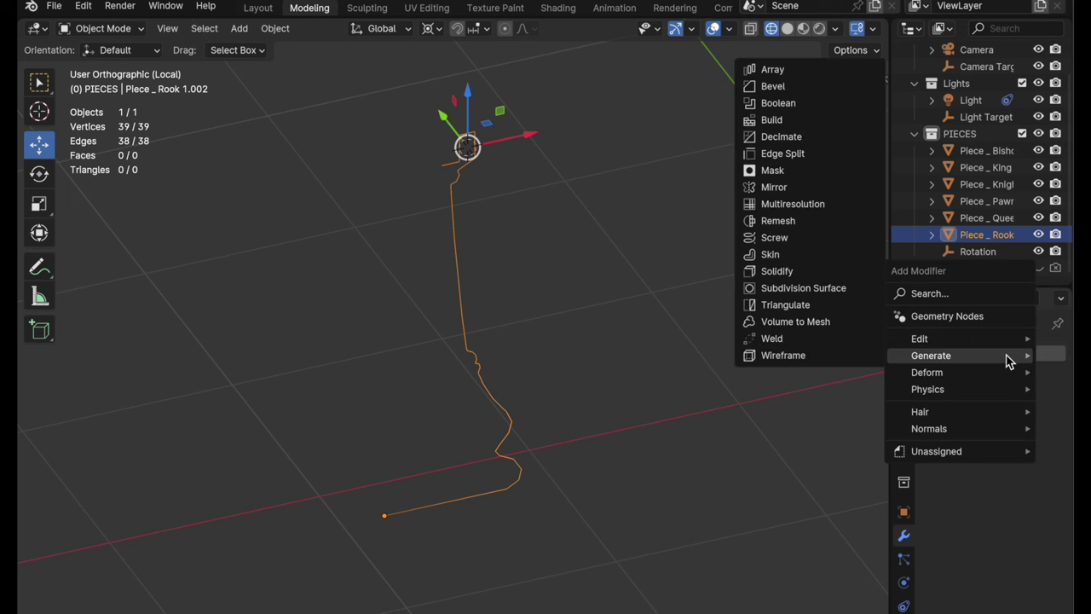
{"action": "left_click", "coordinate": [802, 237]}
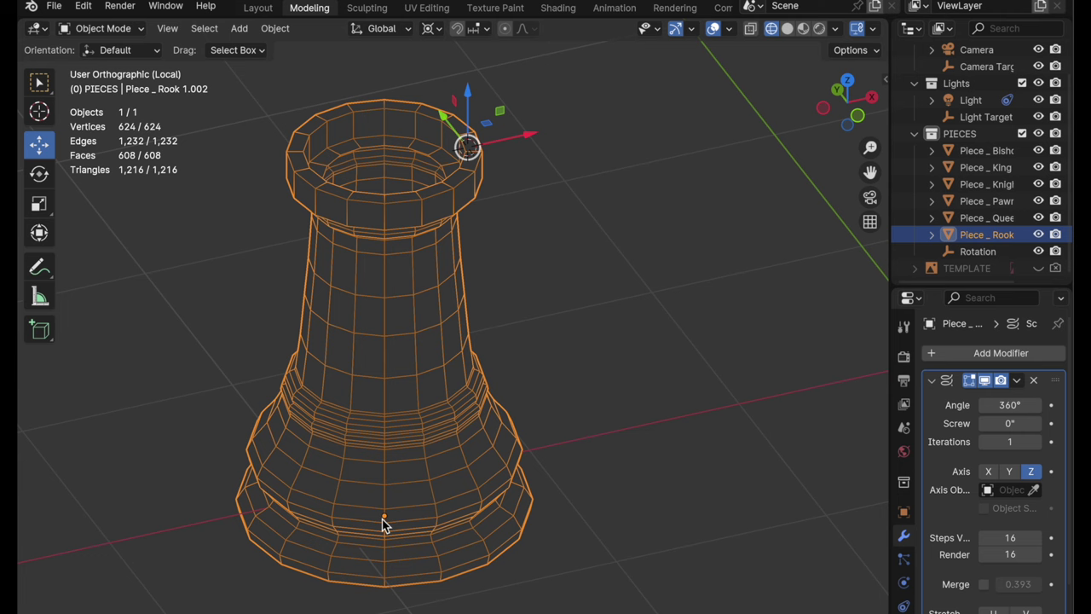
Widen the modifier settings area and set the Screw modifier's angle to 72°.
{"action": "key", "text": "alt+z"}
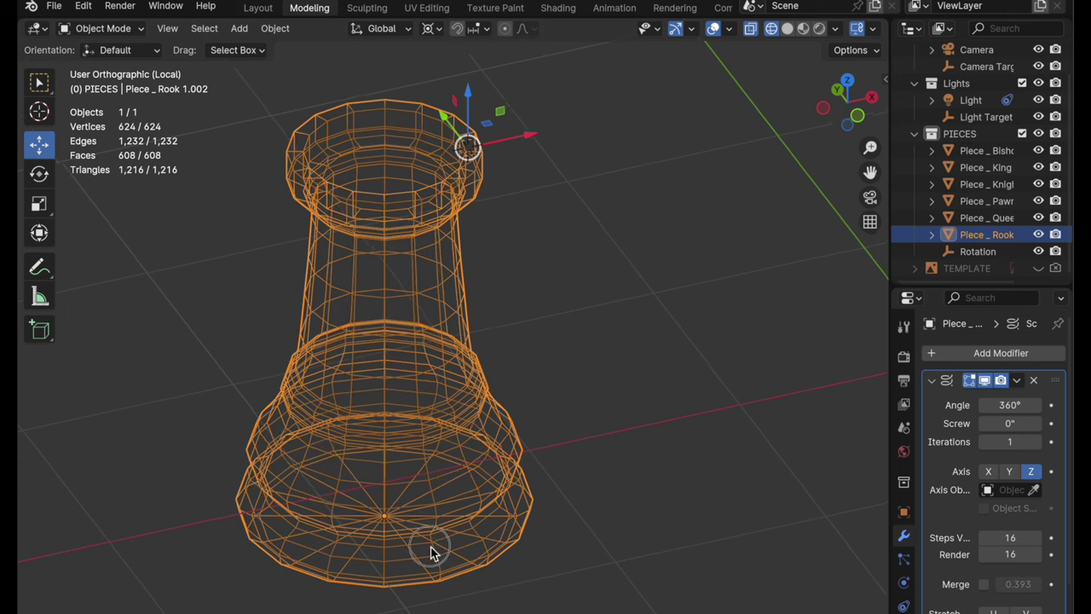
{"action": "middle_click_drag", "start_coordinate": [431, 551], "coordinate": [494, 431]}
{"action": "scroll", "coordinate": [381, 554], "scroll_direction": "up", "scroll_amount": 5}
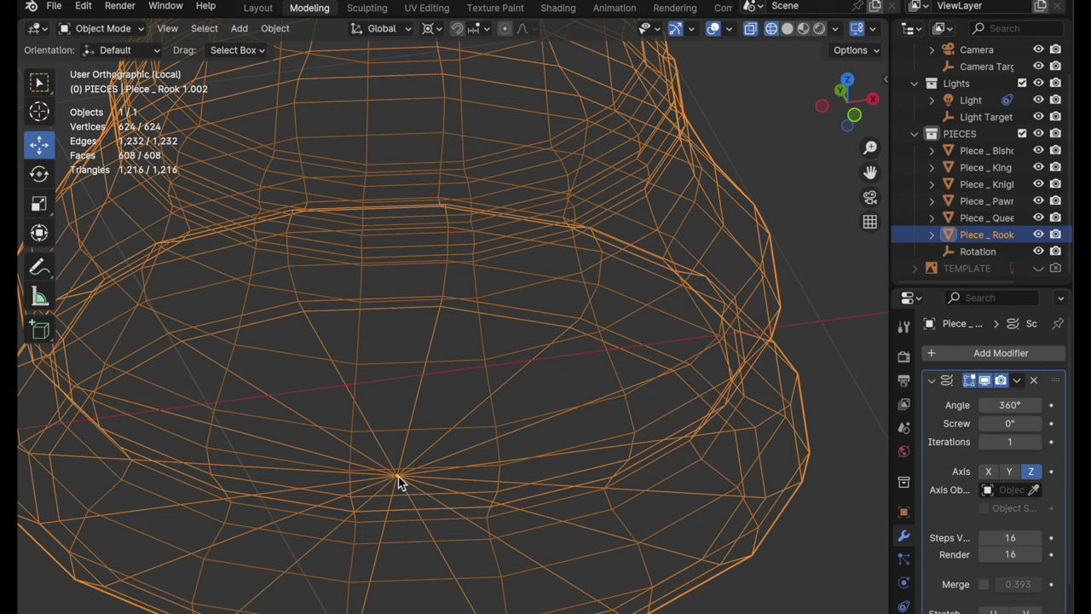
{"action": "scroll", "coordinate": [398, 481], "scroll_direction": "down", "scroll_amount": 5}
{"action": "middle_click_drag", "start_coordinate": [398, 482], "coordinate": [462, 455]}
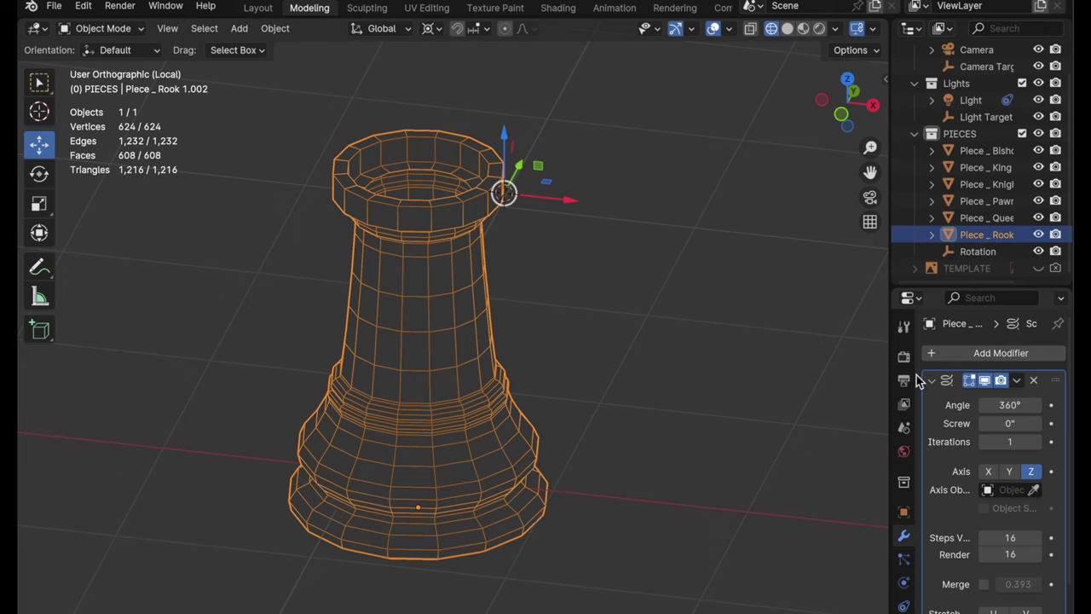
{"action": "left_click_drag", "start_coordinate": [892, 373], "coordinate": [797, 376]}
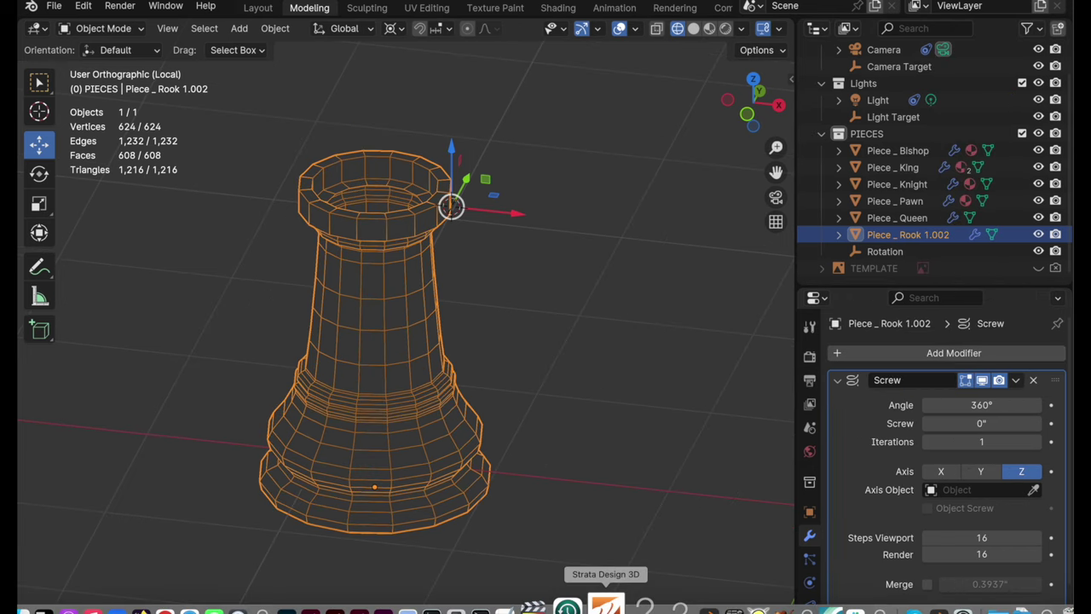
{"action": "left_click", "coordinate": [960, 406]}
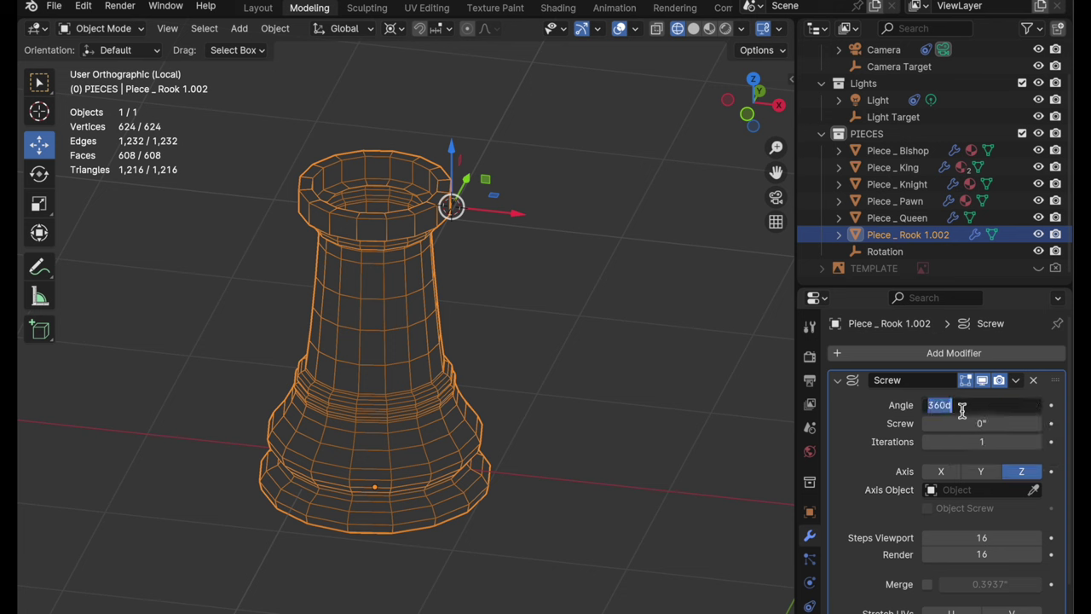
{"action": "type", "text": "72"}
{"action": "key", "text": "Return"}
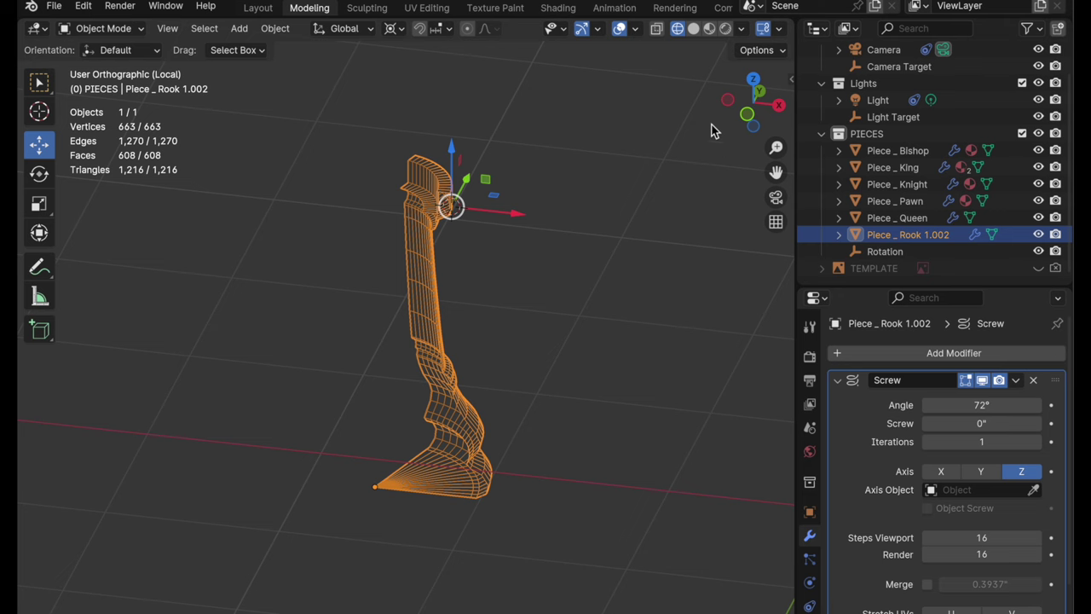
Switch to the top view and set the transform pivot point to Active Element.
{"action": "left_click", "coordinate": [752, 80]}
{"action": "scroll", "coordinate": [486, 335], "scroll_direction": "up", "scroll_amount": 6}
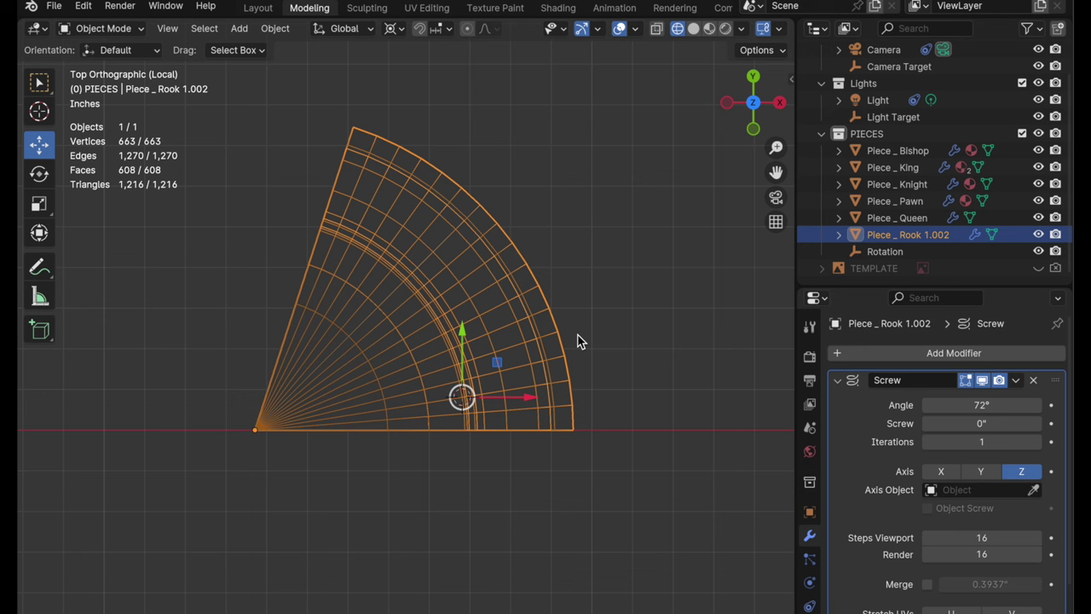
{"action": "key", "text": "period"}
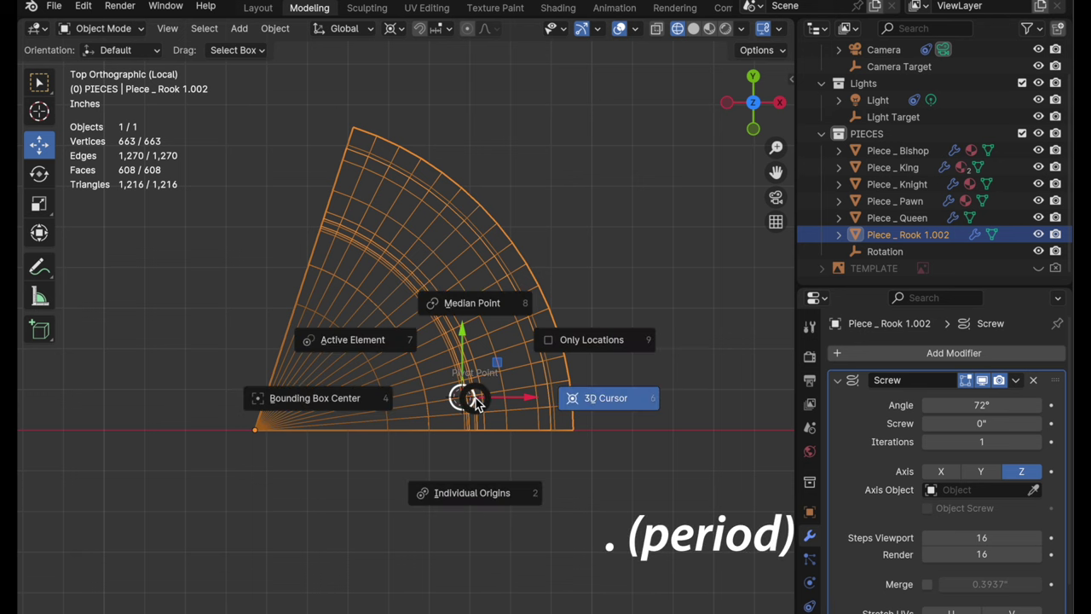
{"action": "left_click", "coordinate": [371, 344]}
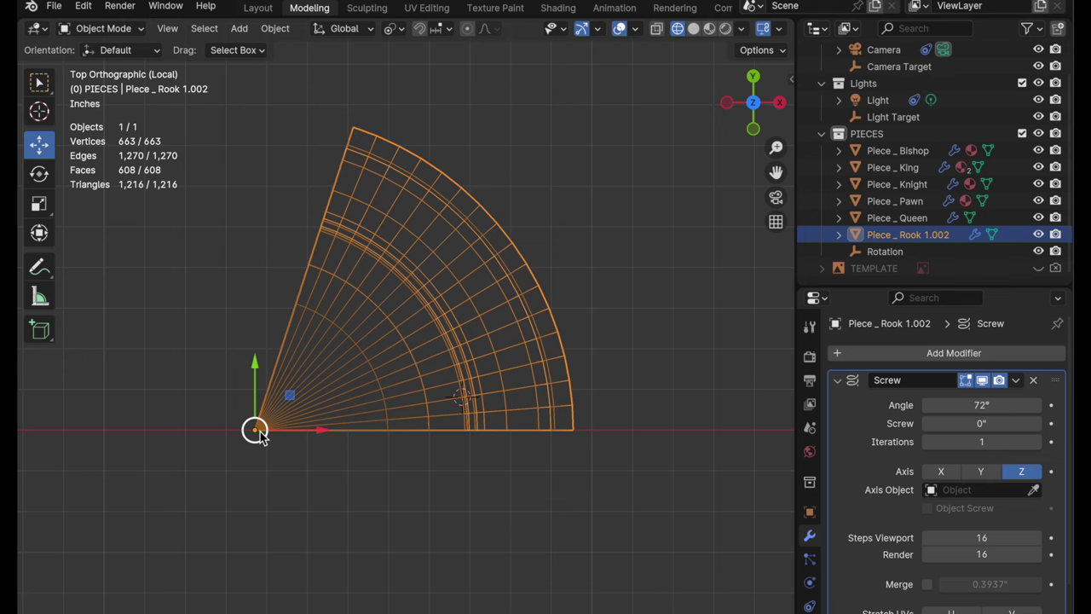
Rotate the rook wedge 36° about the Z axis so it straddles the X axis.
{"action": "key", "text": "shift+space"}
{"action": "key", "text": "r"}
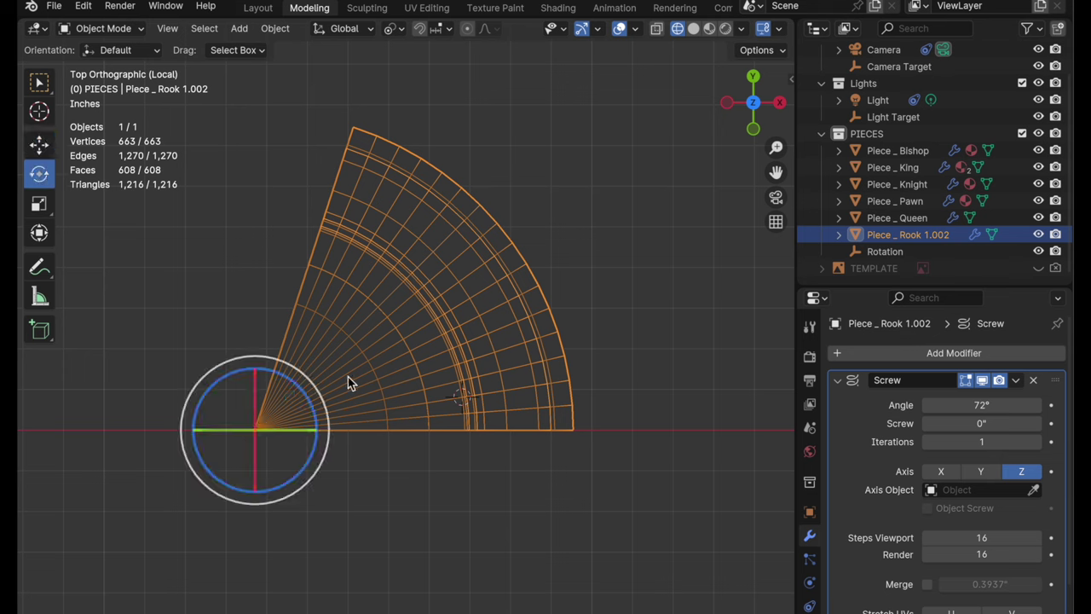
{"action": "left_click_drag", "start_coordinate": [319, 397], "coordinate": [316, 391]}
{"action": "left_click_drag", "start_coordinate": [425, 304], "coordinate": [649, 322]}
{"action": "type", "text": "36"}
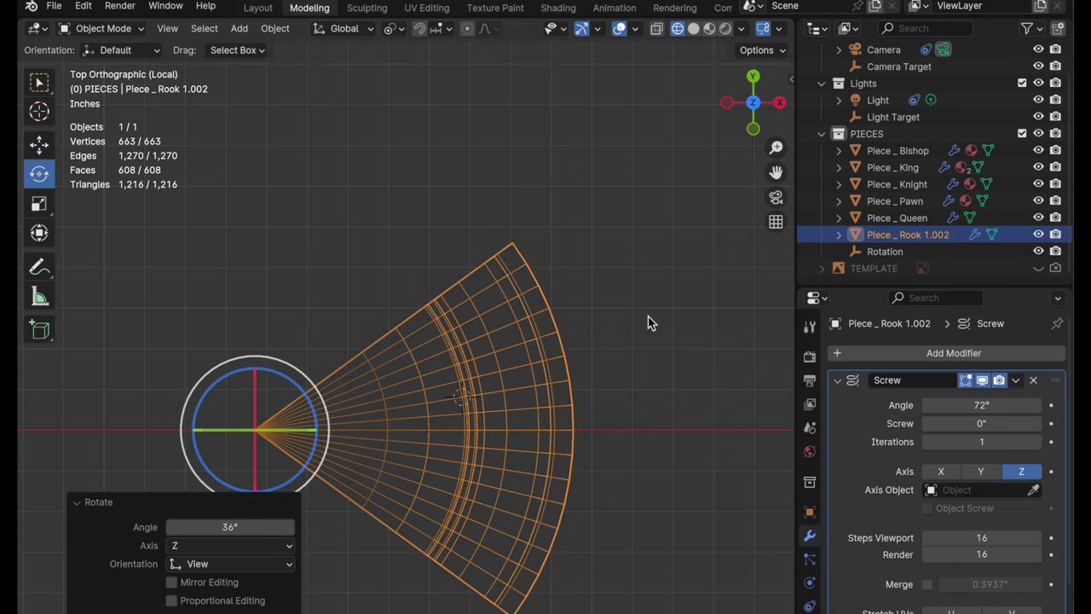
Set the Screw modifier's viewport steps to 24.
{"action": "scroll", "coordinate": [632, 351], "scroll_direction": "up", "scroll_amount": 3}
{"action": "scroll", "coordinate": [580, 285], "scroll_direction": "up", "scroll_amount": 3}
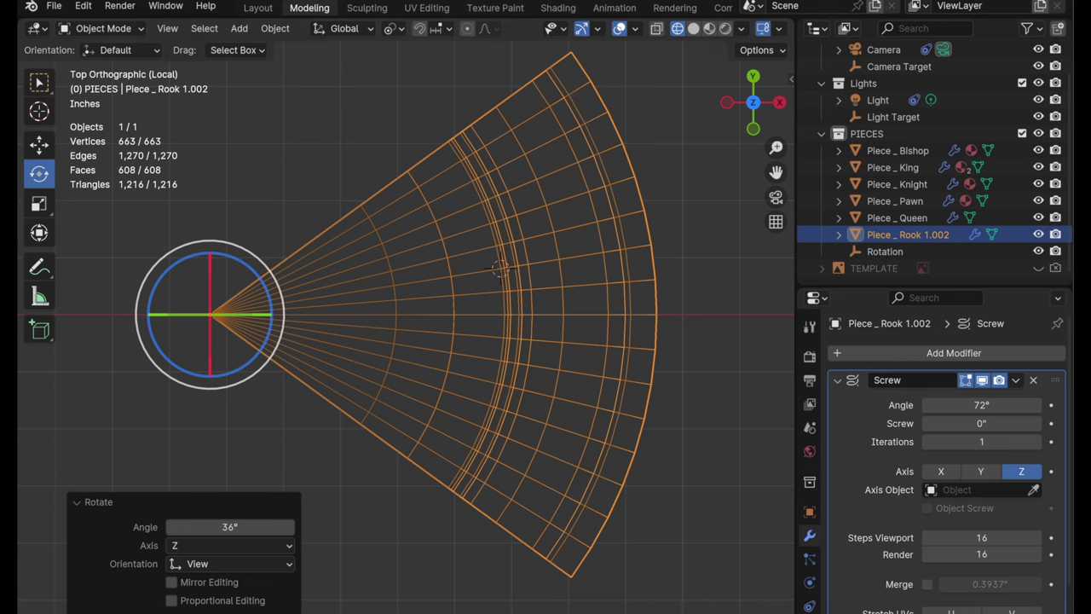
{"action": "left_click", "coordinate": [992, 539]}
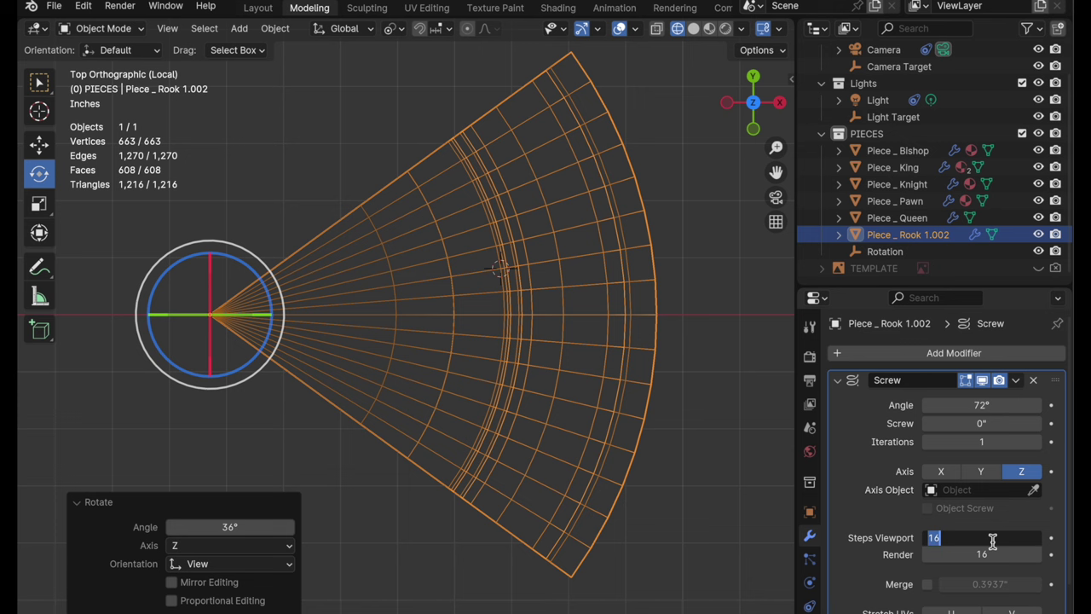
{"action": "type", "text": "24"}
{"action": "key", "text": "Return"}
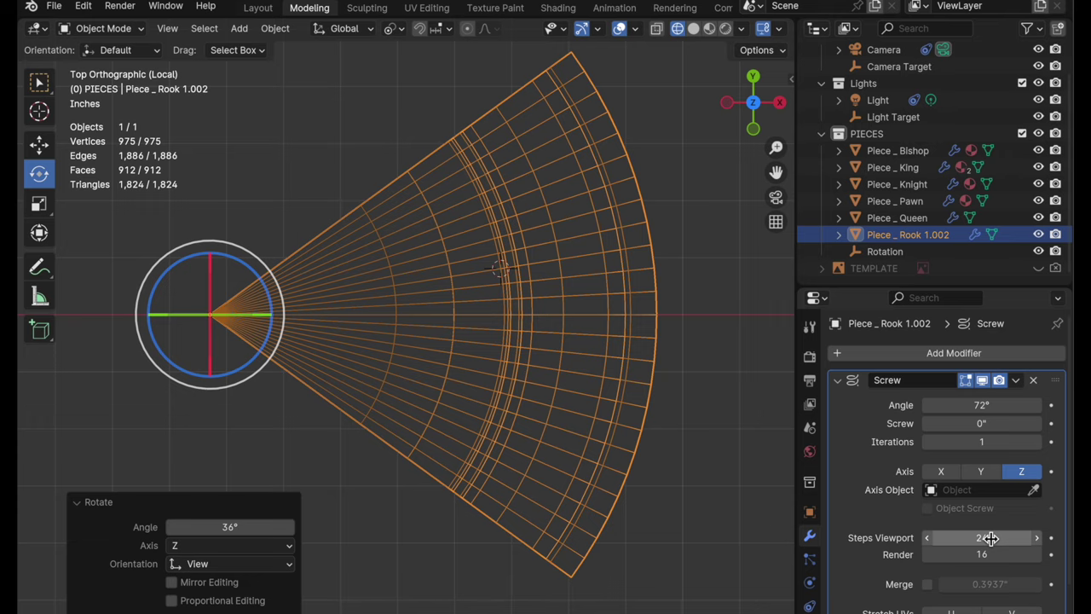
Apply the Screw modifier to the rook wedge.
{"action": "mouse_move", "coordinate": [518, 463]}
{"action": "middle_mouse_down"}
{"action": "mouse_move", "coordinate": [579, 414]}
{"action": "mouse_move", "coordinate": [511, 429]}
{"action": "mouse_move", "coordinate": [530, 426]}
{"action": "mouse_move", "coordinate": [530, 397]}
{"action": "mouse_move", "coordinate": [510, 461]}
{"action": "mouse_move", "coordinate": [533, 456]}
{"action": "middle_mouse_up"}
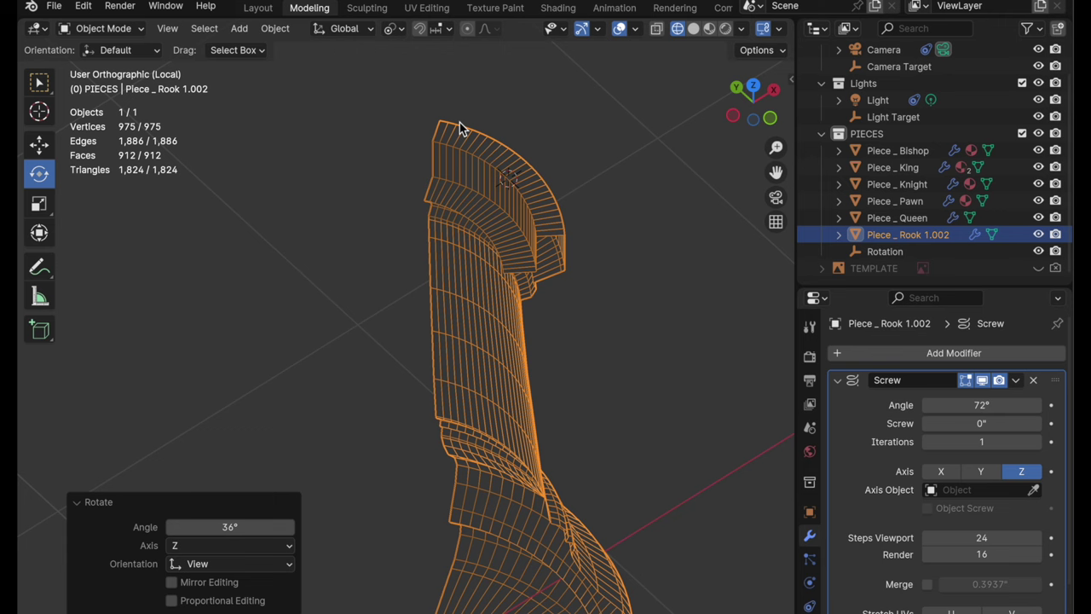
{"action": "middle_click_drag", "start_coordinate": [460, 122], "coordinate": [480, 173]}
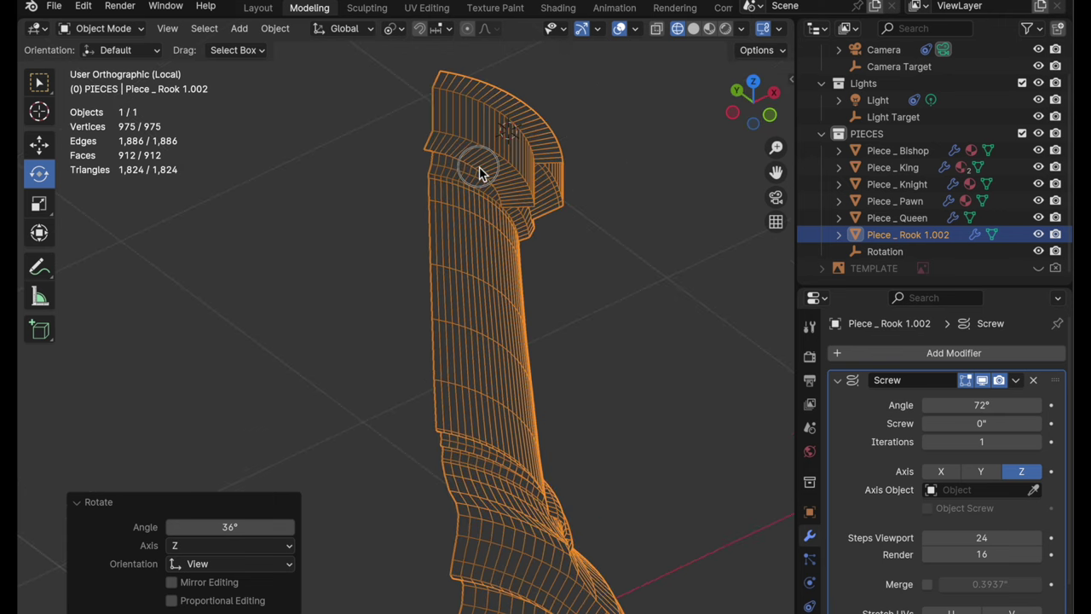
{"action": "left_click", "coordinate": [753, 83]}
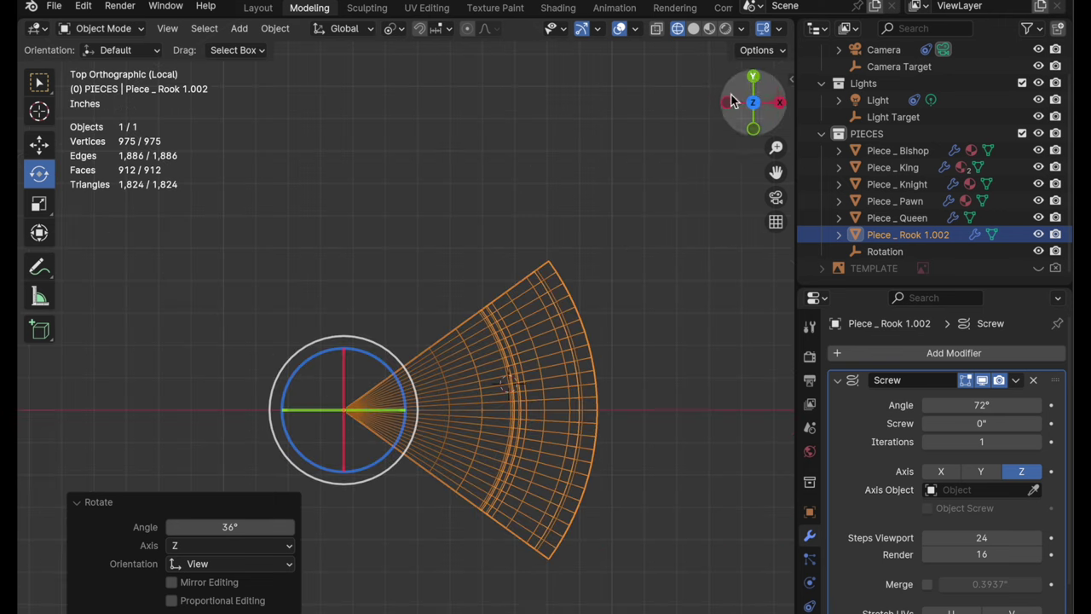
{"action": "middle_click_drag", "start_coordinate": [731, 100], "coordinate": [534, 270]}
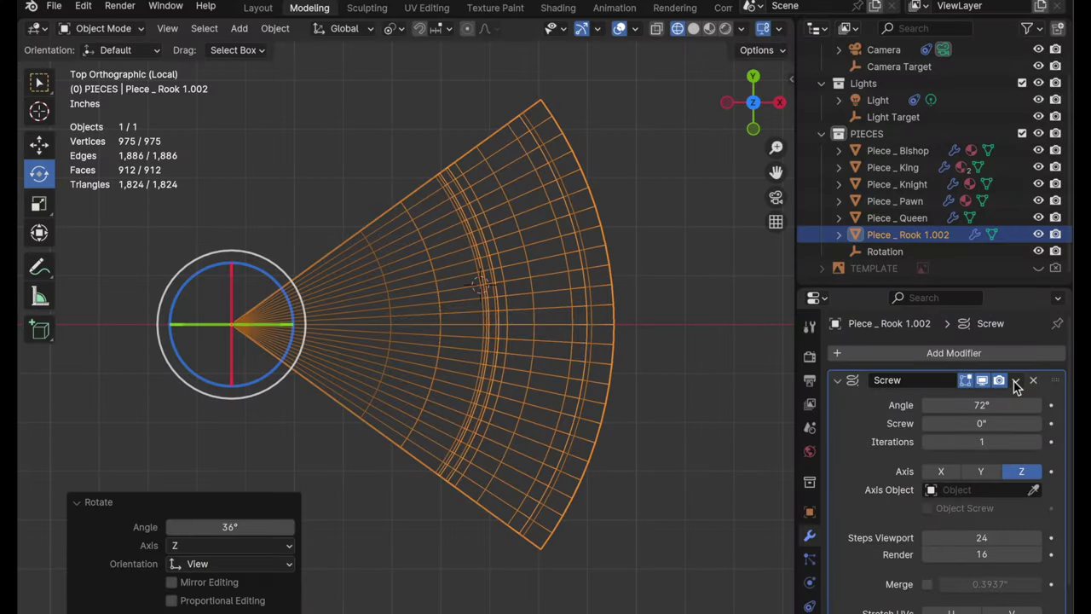
{"action": "left_click", "coordinate": [1015, 380]}
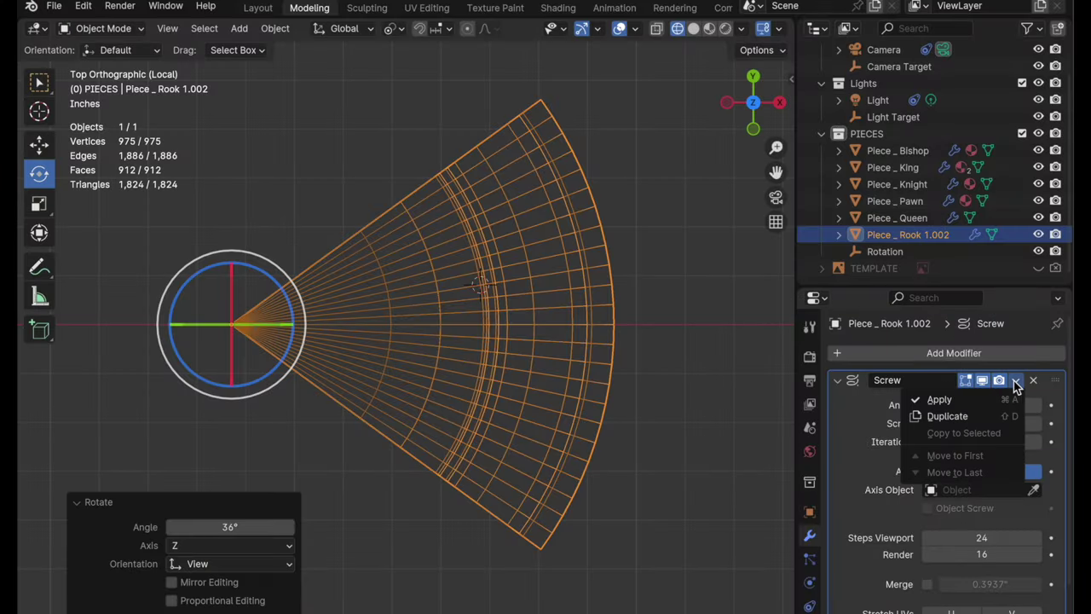
{"action": "left_click", "coordinate": [978, 401]}
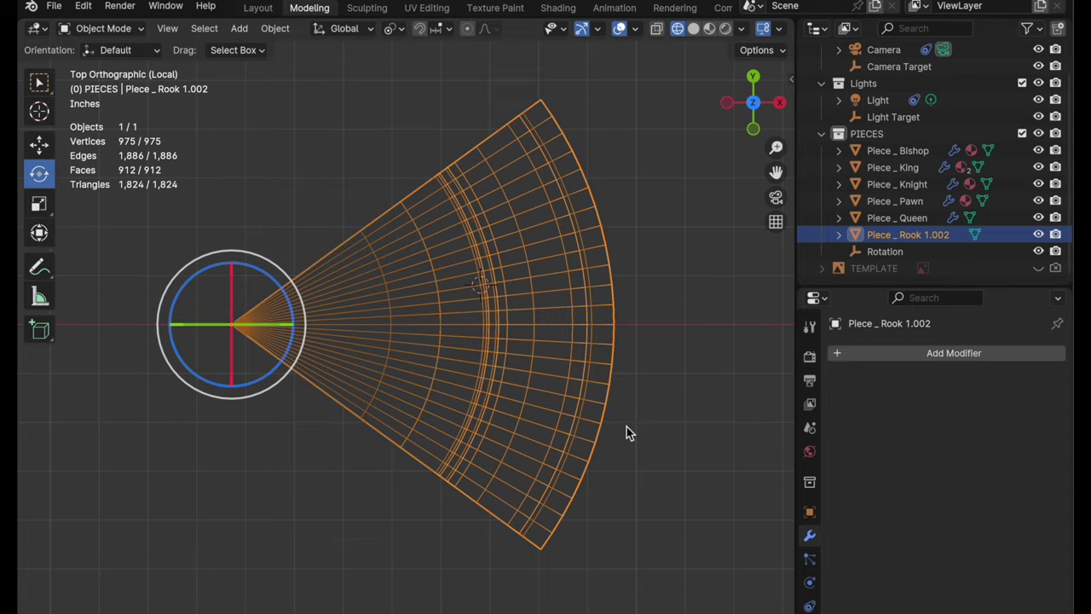
Enter Edit Mode on the rook wedge, switch to face selection and deselect everything.
{"action": "key", "text": "Tab"}
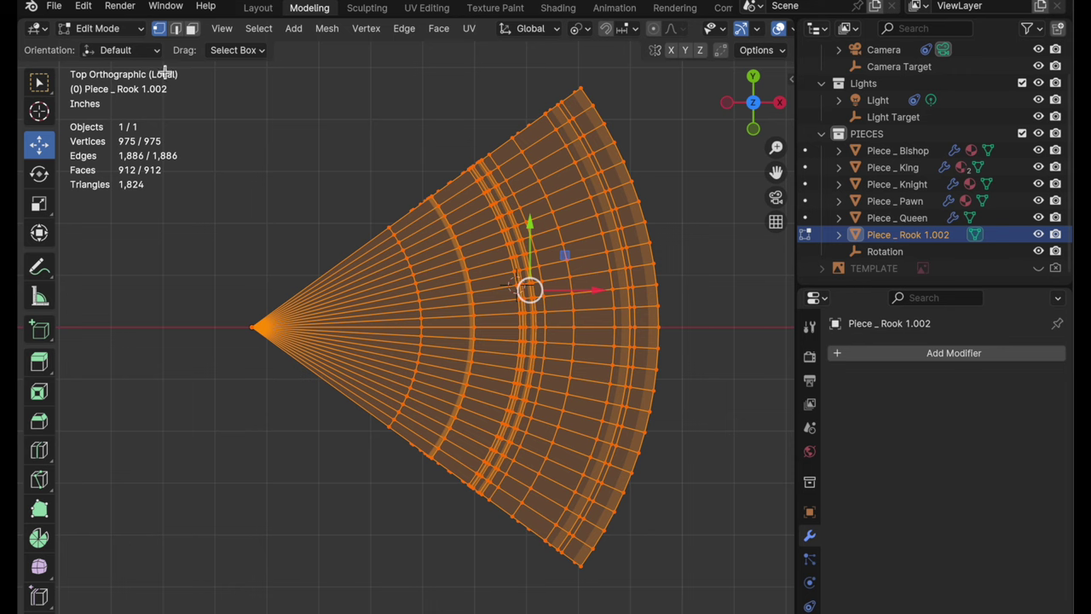
{"action": "left_click", "coordinate": [190, 28]}
{"action": "left_click", "coordinate": [303, 189]}
{"action": "scroll", "coordinate": [507, 380], "scroll_direction": "up", "scroll_amount": 4}
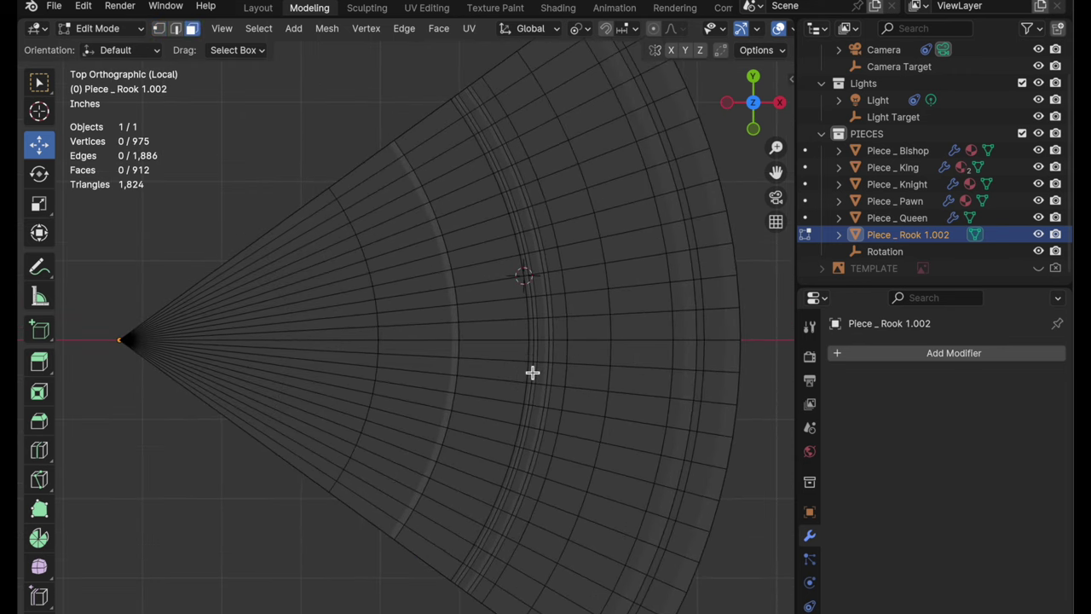
{"action": "scroll", "coordinate": [653, 348], "scroll_direction": "down", "scroll_amount": 2}
{"action": "scroll", "coordinate": [638, 358], "scroll_direction": "up", "scroll_amount": 1}
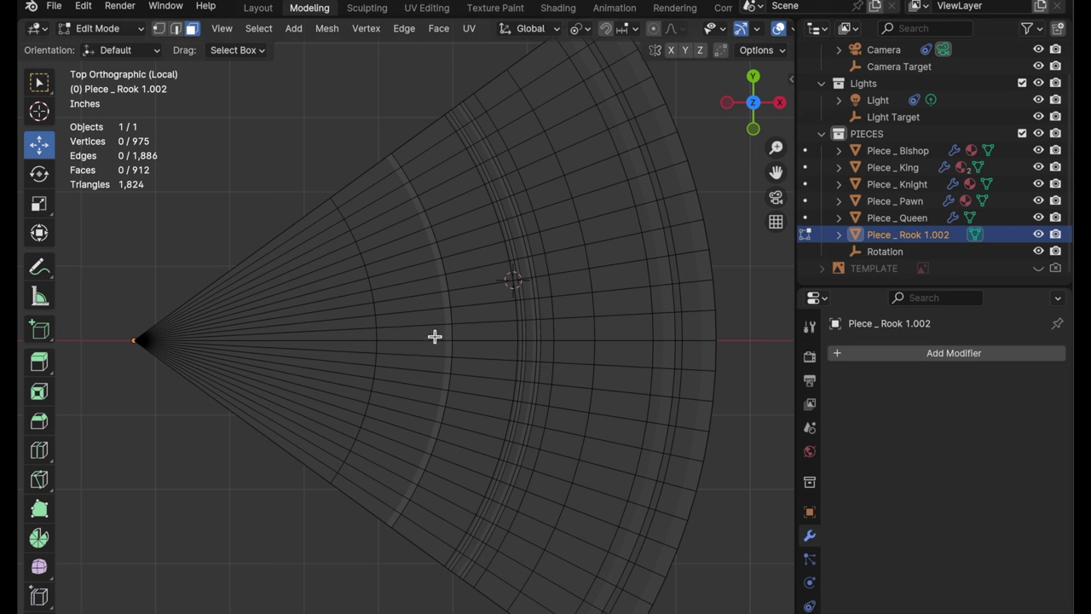
Select the four adjacent top rim faces straddling the X axis, two on each side.
{"action": "left_click", "coordinate": [484, 330]}
{"action": "left_click", "coordinate": [483, 313], "text": "shift"}
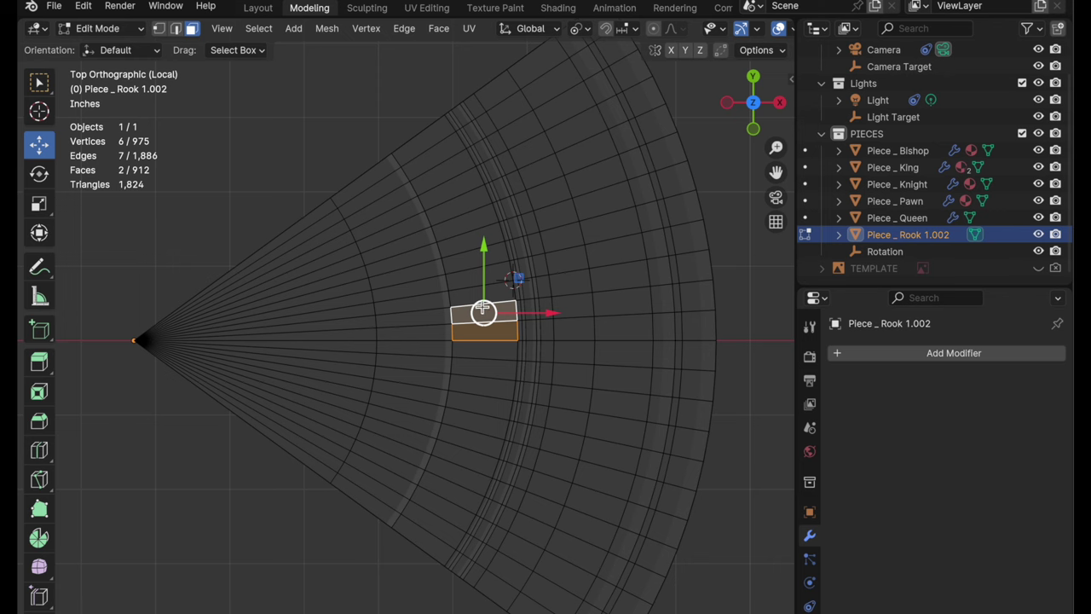
{"action": "left_click", "coordinate": [483, 294], "text": "shift"}
{"action": "left_click", "coordinate": [480, 352], "text": "shift"}
{"action": "middle_click_drag", "start_coordinate": [497, 401], "coordinate": [670, 179]}
{"action": "left_click", "coordinate": [752, 77]}
{"action": "left_click", "coordinate": [541, 176], "text": "shift"}
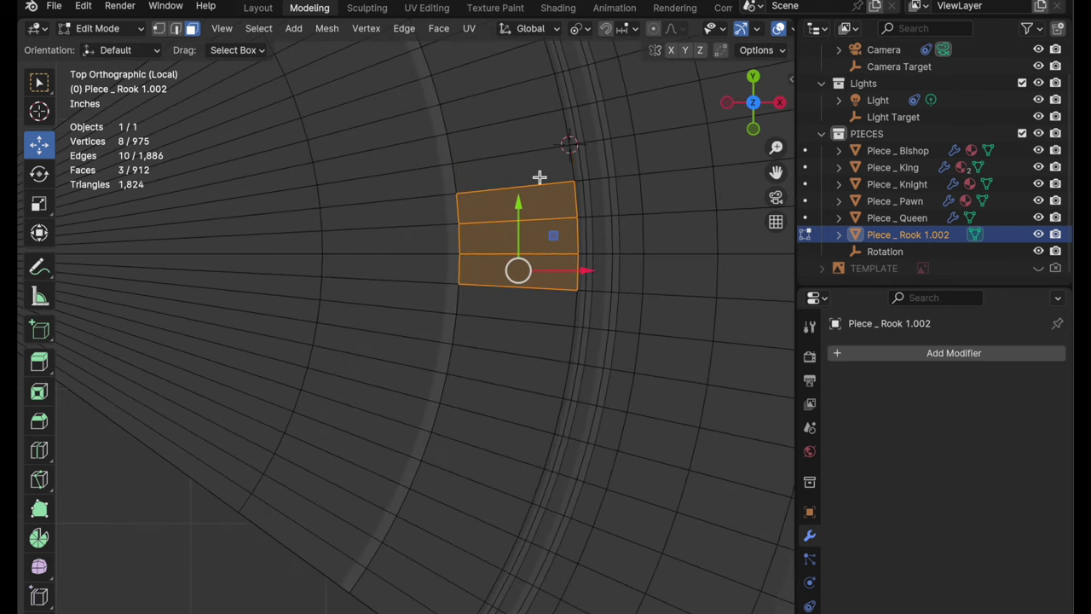
{"action": "left_click", "coordinate": [527, 309], "text": "shift"}
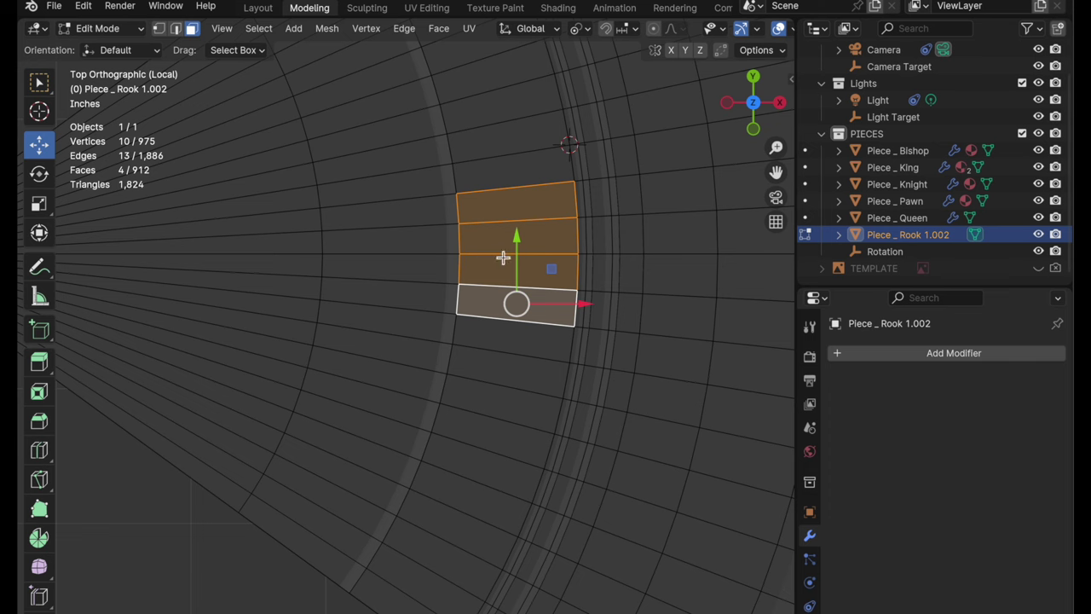
Add one horizontal loop cut around the battlement's inner wall, slid towards its base to a factor of about -0.426.
{"action": "middle_click_drag", "start_coordinate": [431, 397], "coordinate": [543, 321]}
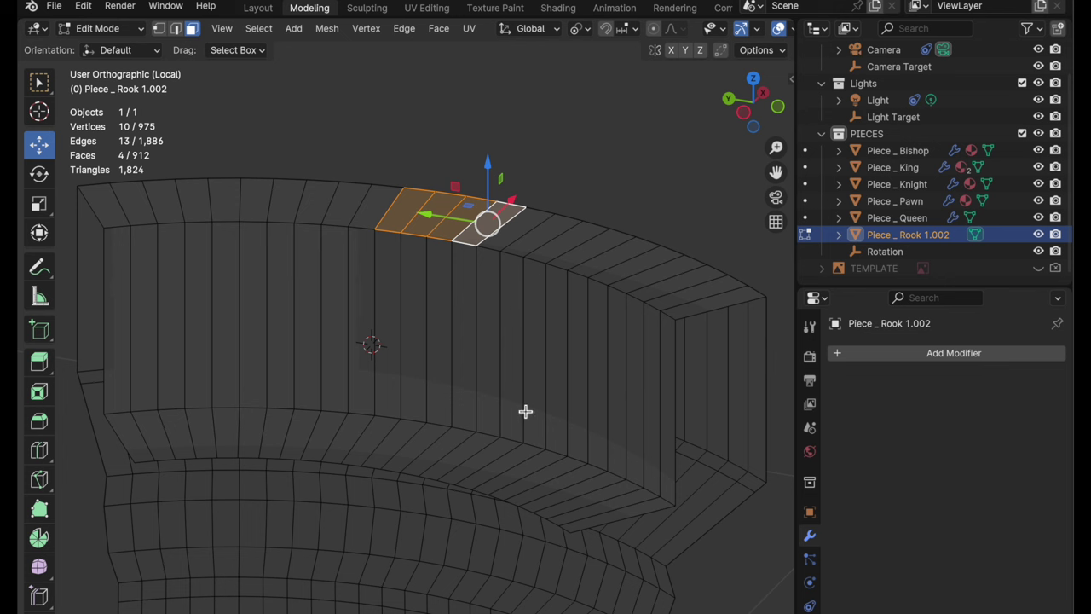
{"action": "key", "text": "ctrl+r"}
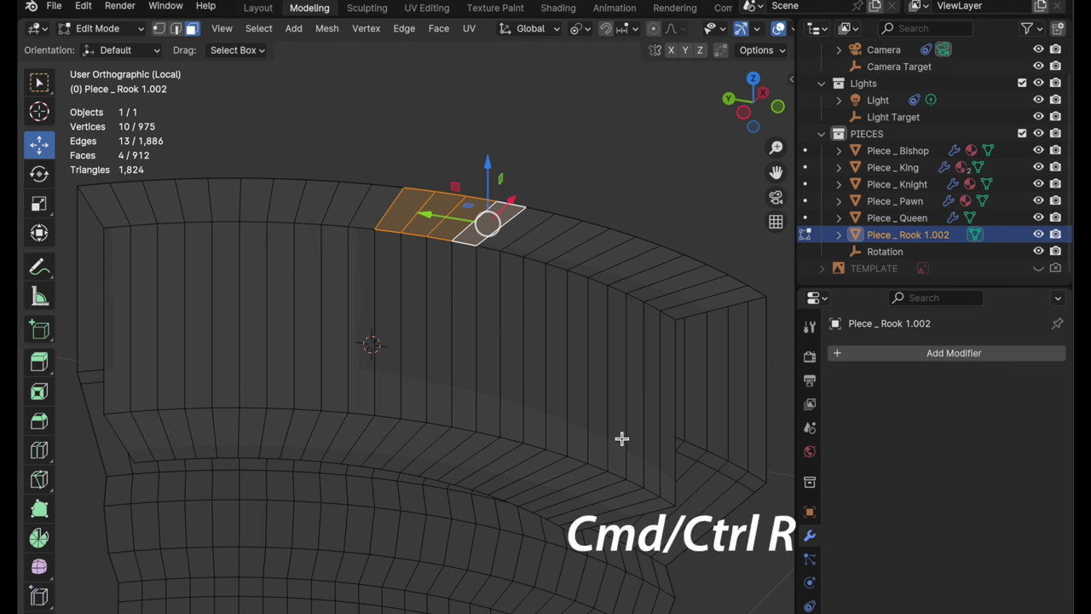
{"action": "left_click", "coordinate": [601, 381]}
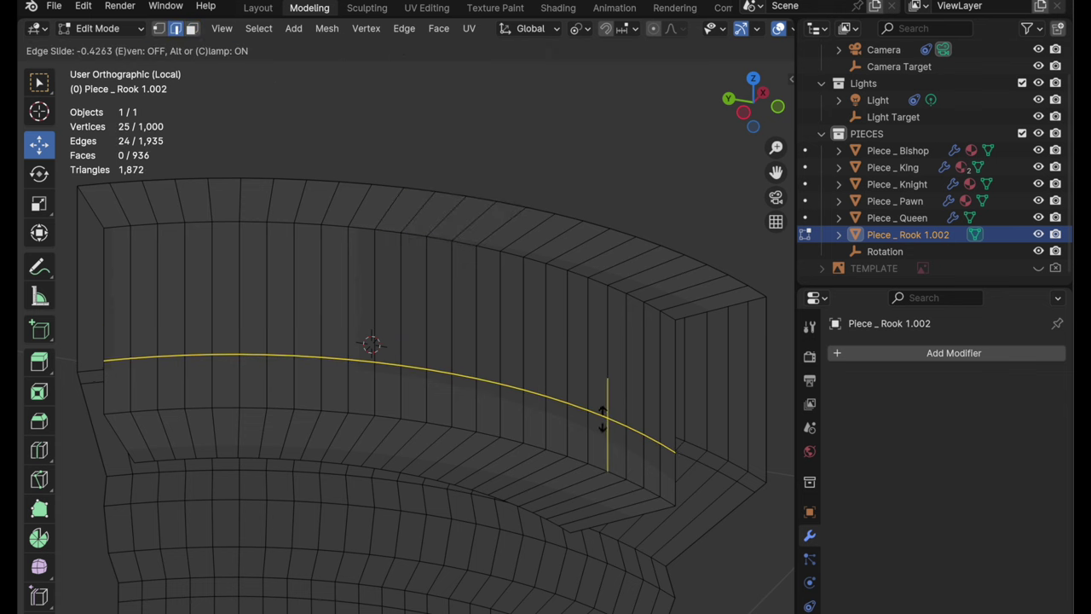
{"action": "left_click", "coordinate": [601, 418]}
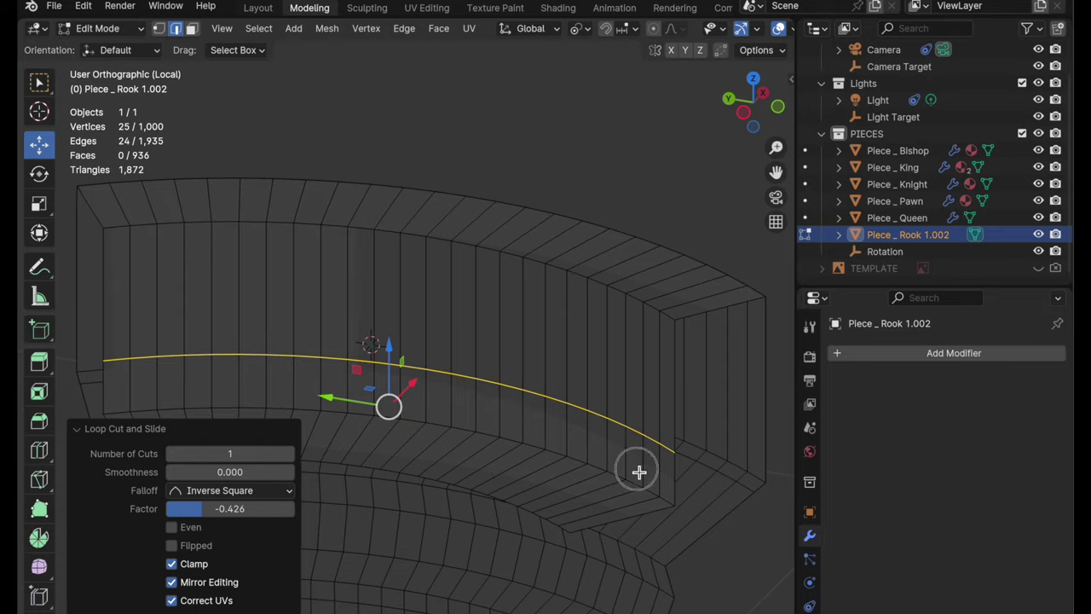
Add a matching horizontal loop cut around the battlement's outer wall, slid level with the inner one to a factor of about 0.428.
{"action": "middle_click_drag", "start_coordinate": [638, 469], "coordinate": [542, 344]}
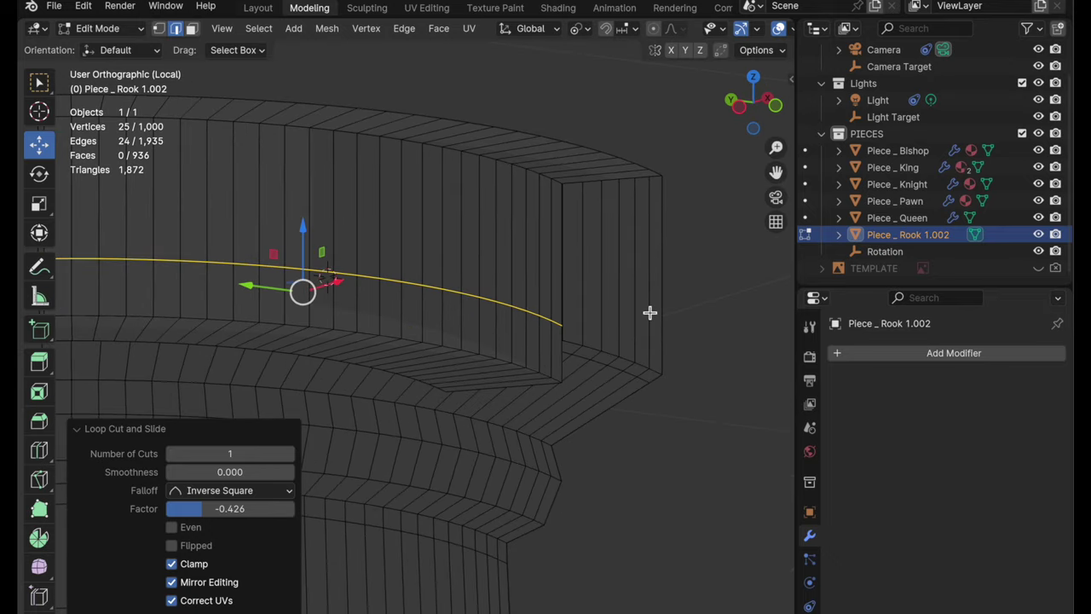
{"action": "key", "text": "ctrl+r"}
{"action": "left_click", "coordinate": [628, 258]}
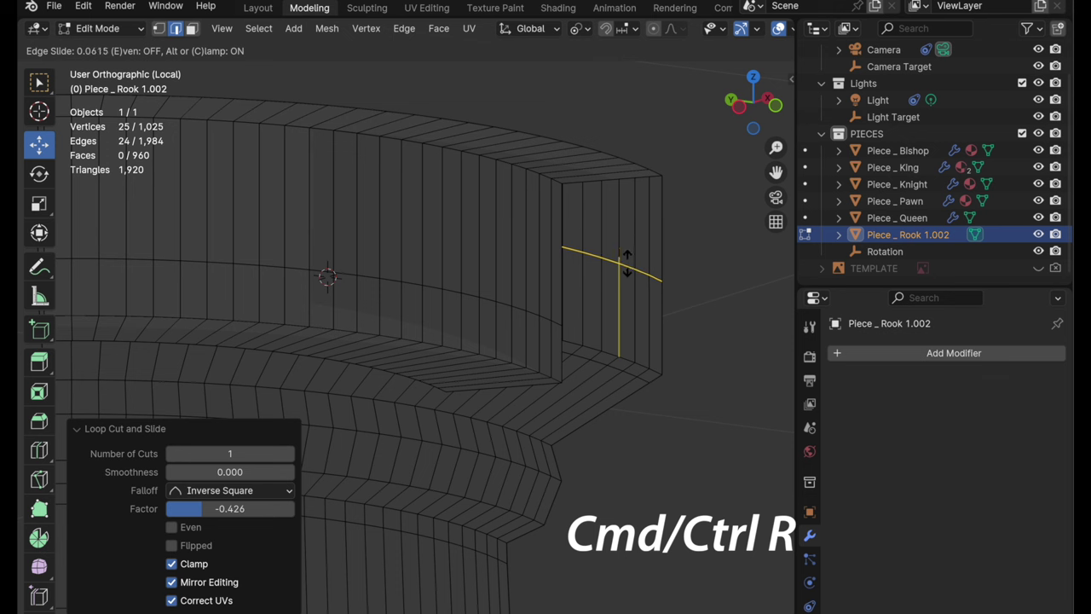
{"action": "left_click_drag", "start_coordinate": [628, 263], "coordinate": [628, 251]}
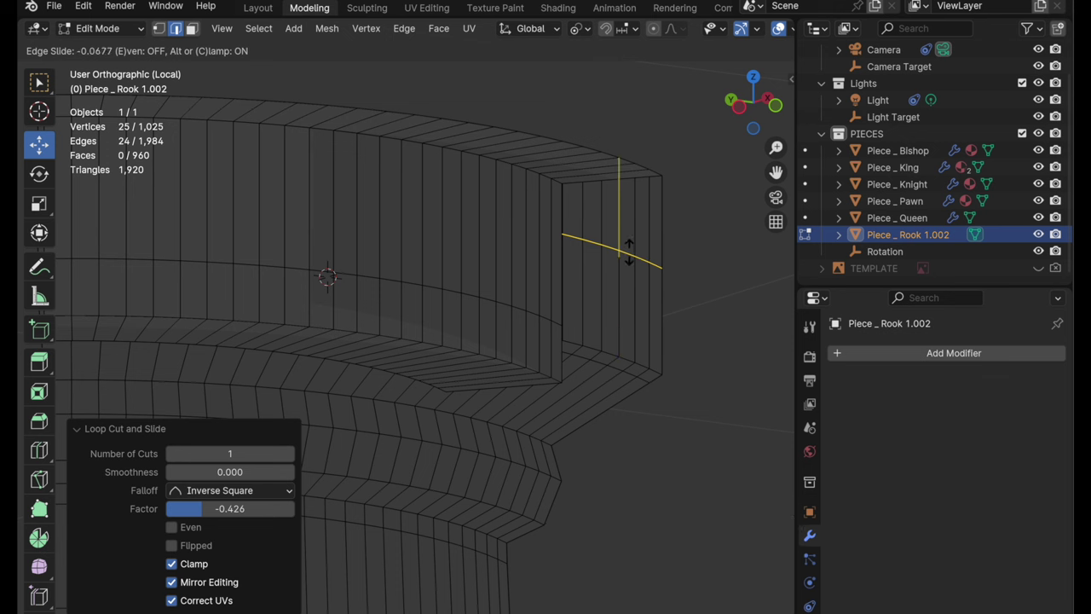
{"action": "key", "text": "b"}
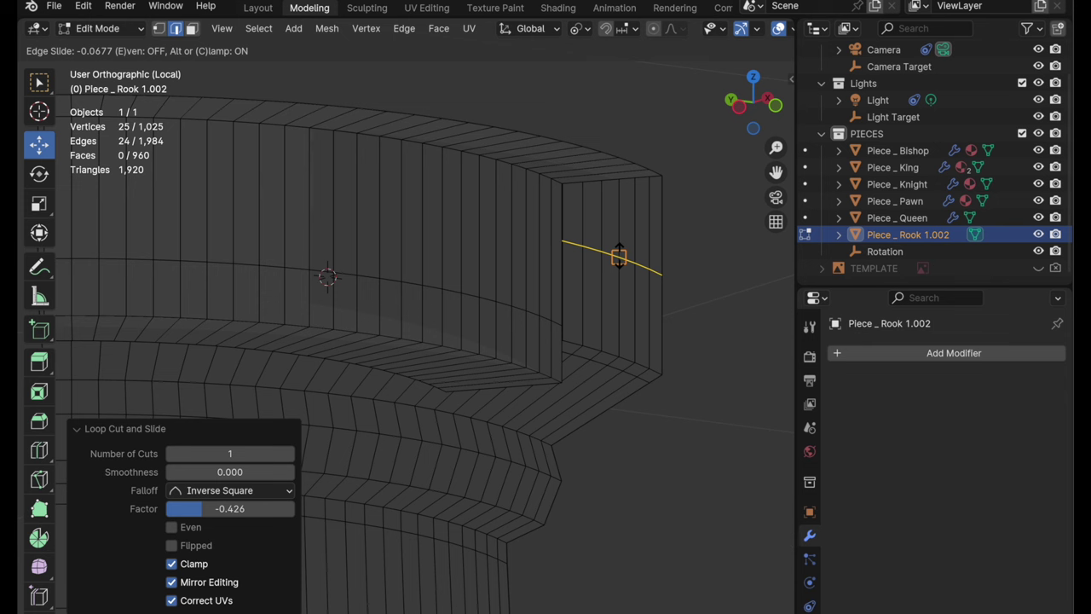
{"action": "left_click", "coordinate": [618, 256]}
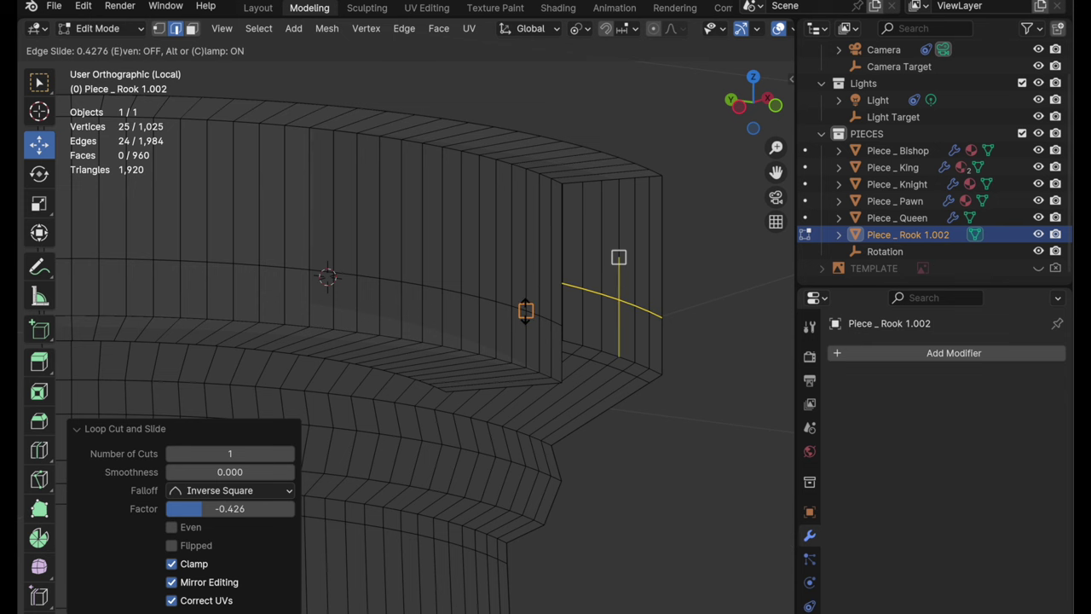
{"action": "left_click", "coordinate": [525, 310]}
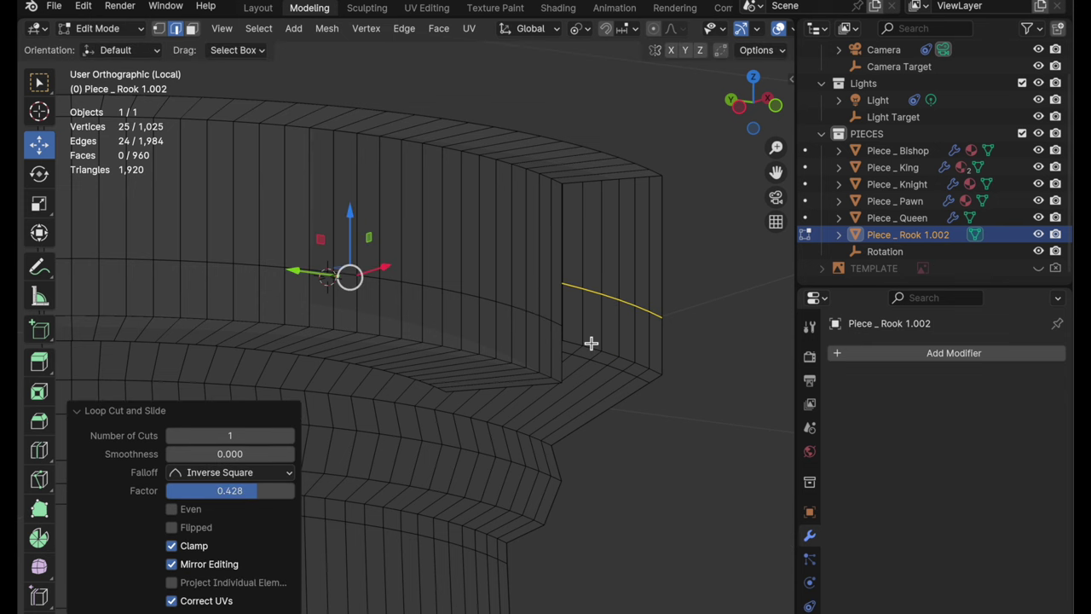
{"action": "middle_click_drag", "start_coordinate": [587, 344], "coordinate": [659, 347]}
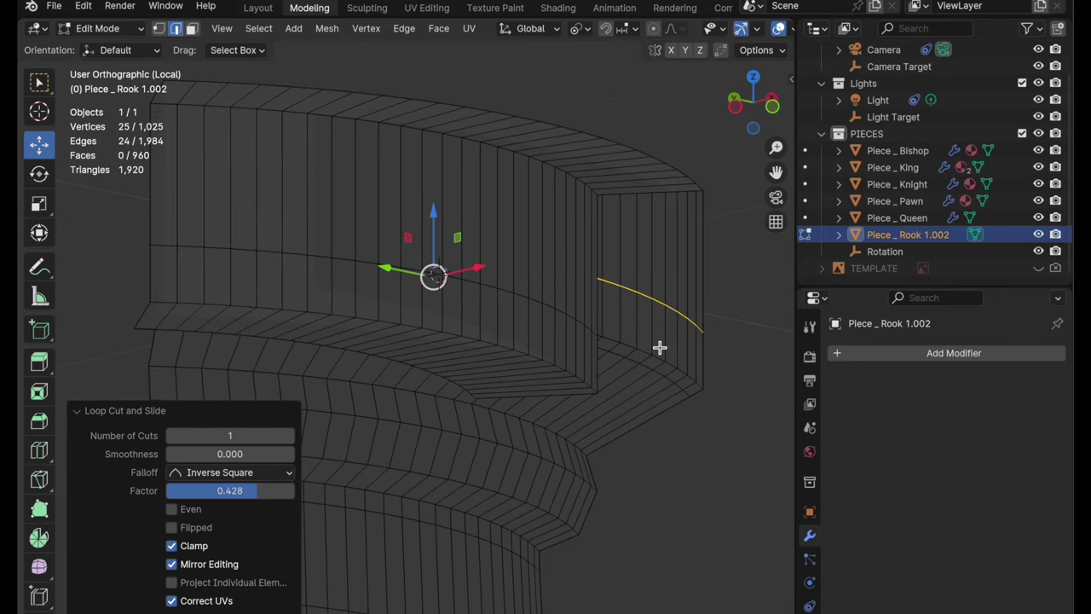
Delete the four top rim faces straddling the X axis and the four inner and four outer wall faces directly below them.
{"action": "left_click", "coordinate": [754, 78]}
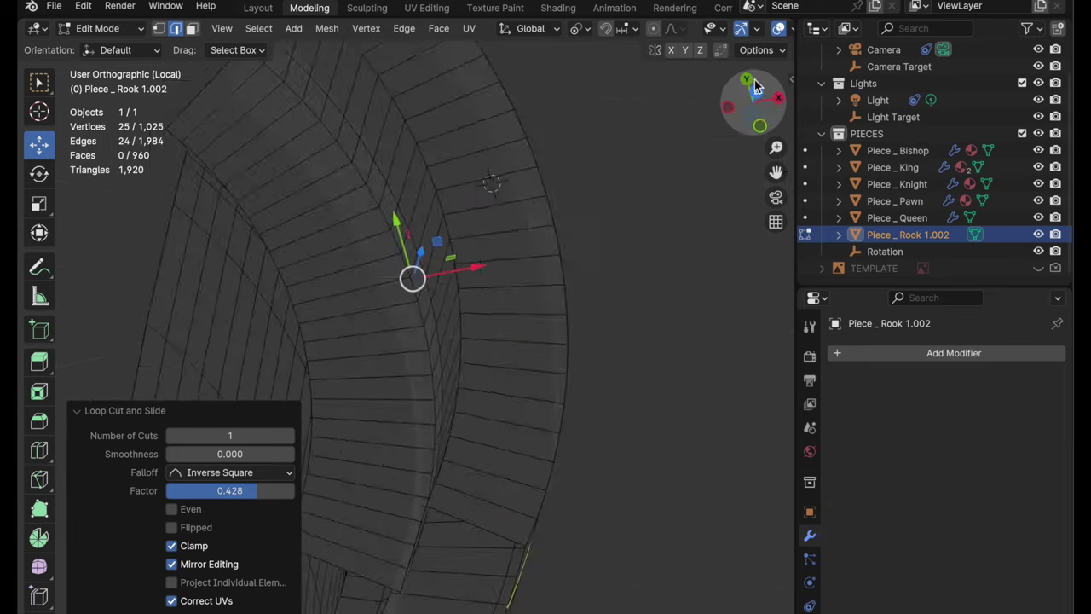
{"action": "middle_click_drag", "start_coordinate": [577, 190], "coordinate": [457, 238], "text": "shift"}
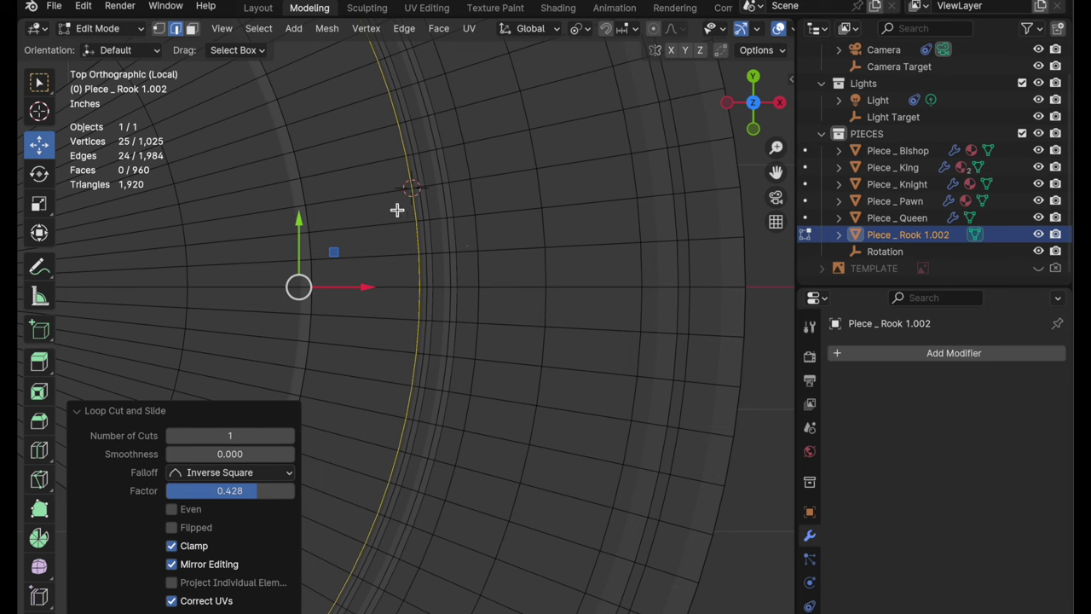
{"action": "left_click", "coordinate": [190, 29]}
{"action": "left_click", "coordinate": [349, 272]}
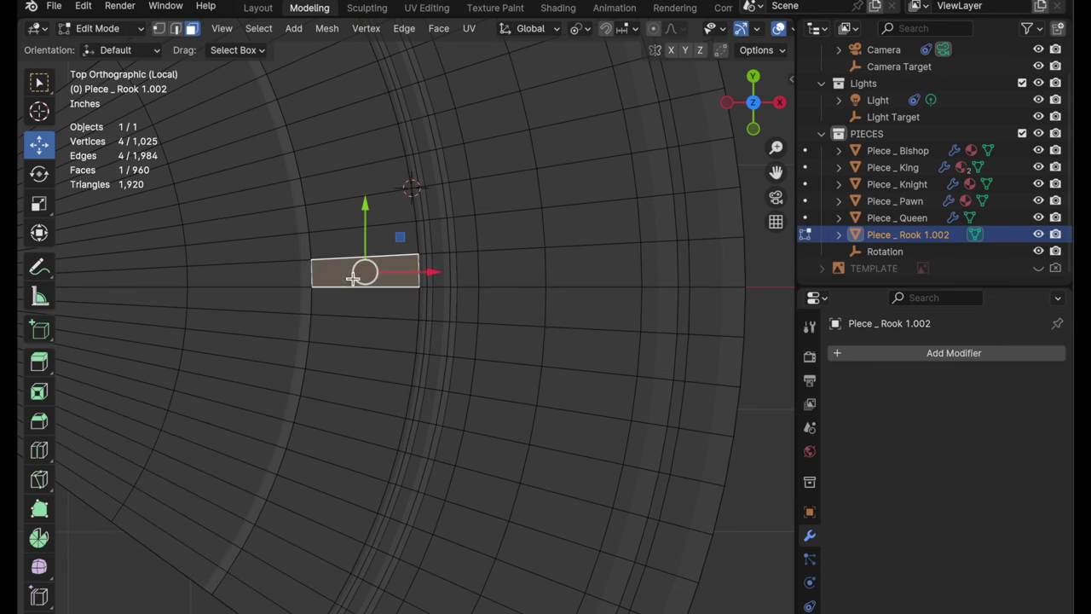
{"action": "left_click", "coordinate": [353, 307], "text": "shift"}
{"action": "left_click", "coordinate": [340, 253], "text": "shift"}
{"action": "left_click", "coordinate": [341, 334], "text": "shift"}
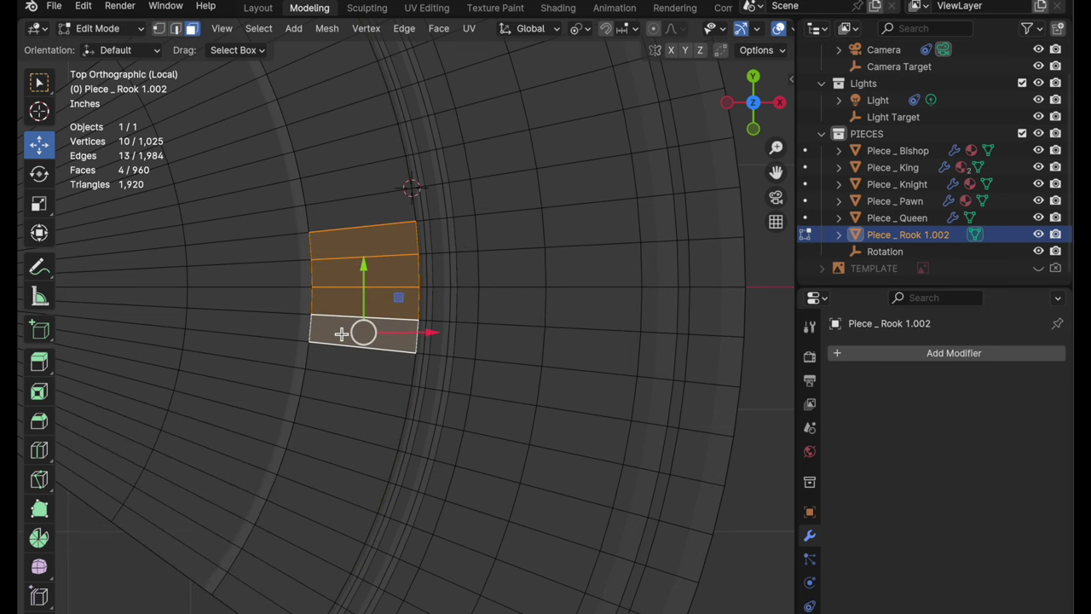
{"action": "middle_click_drag", "start_coordinate": [282, 384], "coordinate": [439, 276]}
{"action": "left_click", "coordinate": [397, 374], "text": "shift"}
{"action": "left_click", "coordinate": [370, 375], "text": "shift"}
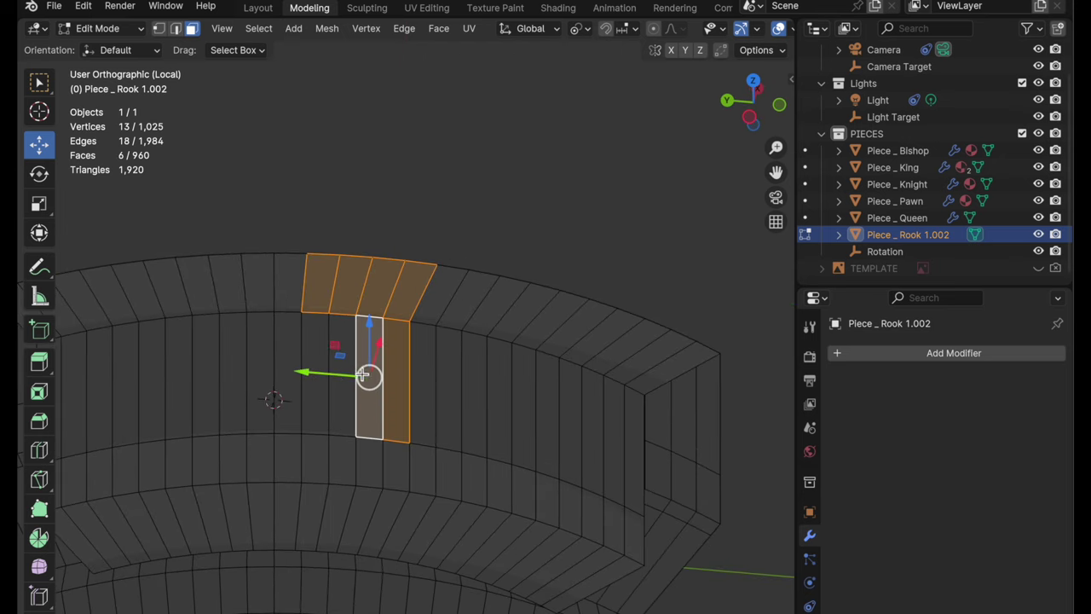
{"action": "left_click", "coordinate": [342, 375], "text": "shift"}
{"action": "left_click", "coordinate": [314, 375], "text": "shift"}
{"action": "middle_click_drag", "start_coordinate": [492, 374], "coordinate": [343, 369]}
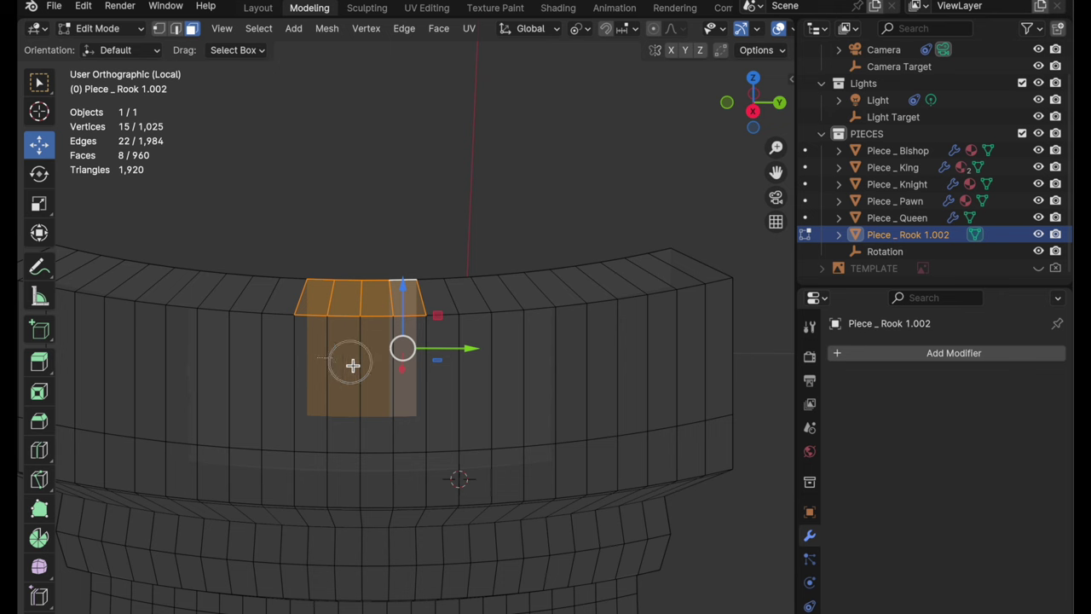
{"action": "left_click", "coordinate": [407, 431], "text": "ctrl"}
{"action": "middle_click_drag", "start_coordinate": [360, 406], "coordinate": [483, 375]}
{"action": "key", "text": "x"}
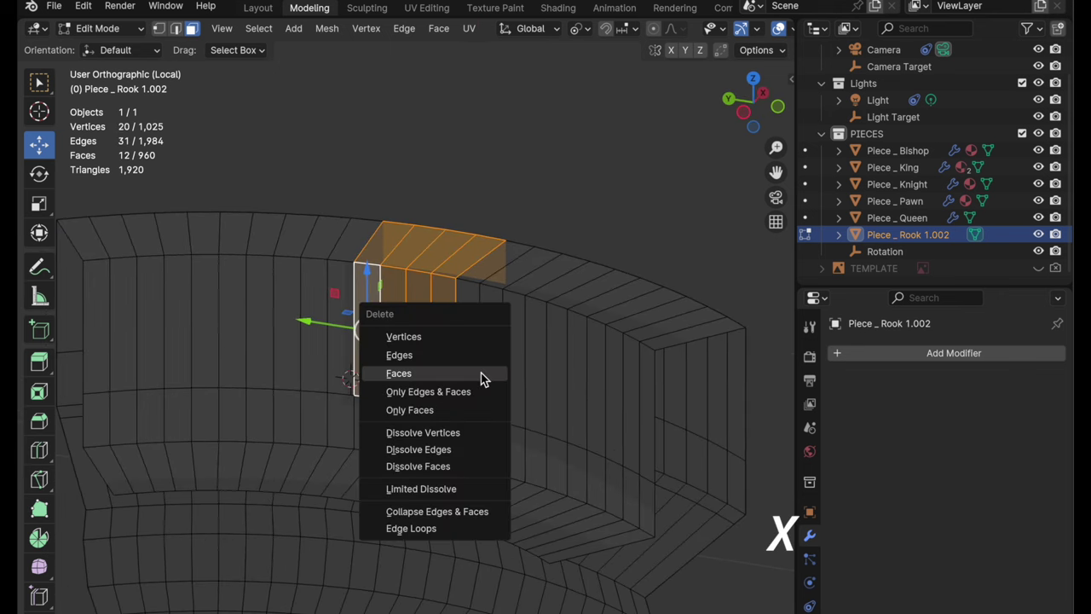
{"action": "left_click", "coordinate": [482, 377]}
Bridge the inner and outer edges of the battlement notch with Bridge Edge Loops, leaving its two top rim edges out of the selection.
{"action": "middle_click_drag", "start_coordinate": [452, 366], "coordinate": [319, 138]}
{"action": "key", "text": "2"}
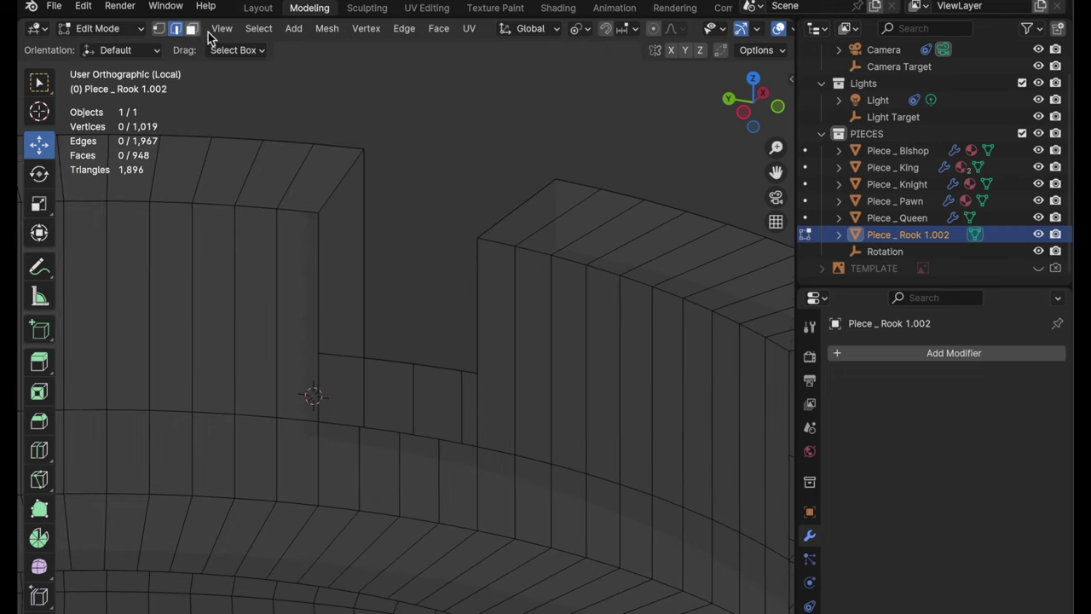
{"action": "left_click", "coordinate": [342, 194]}
{"action": "left_click", "coordinate": [341, 195], "text": "alt"}
{"action": "middle_click_drag", "start_coordinate": [380, 280], "coordinate": [488, 297]}
{"action": "left_click", "coordinate": [514, 178], "text": "shift"}
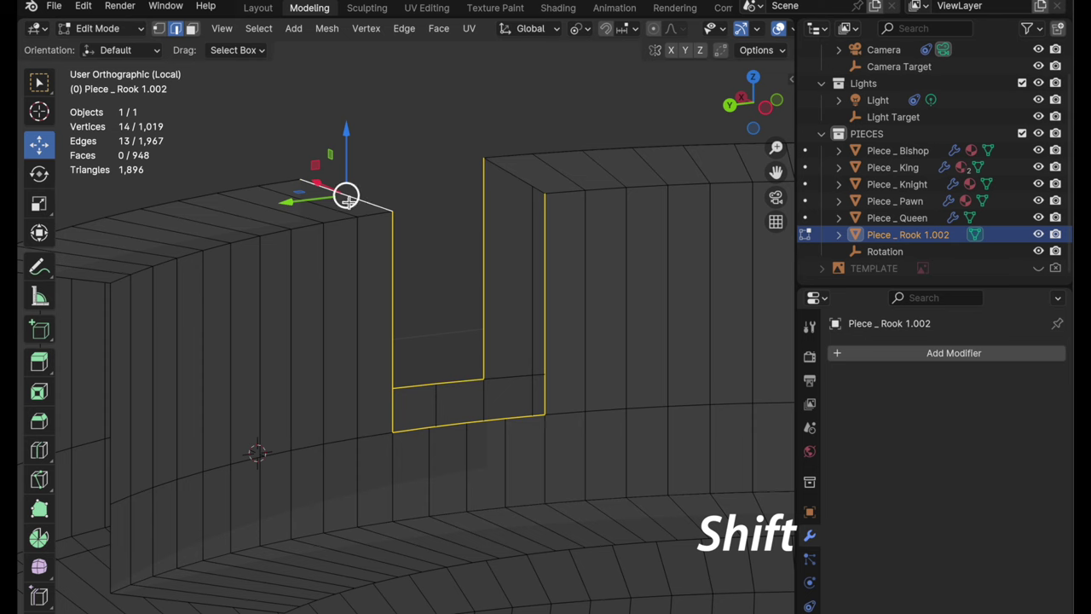
{"action": "left_click", "coordinate": [369, 208], "text": "shift"}
{"action": "middle_click_drag", "start_coordinate": [369, 208], "coordinate": [393, 309]}
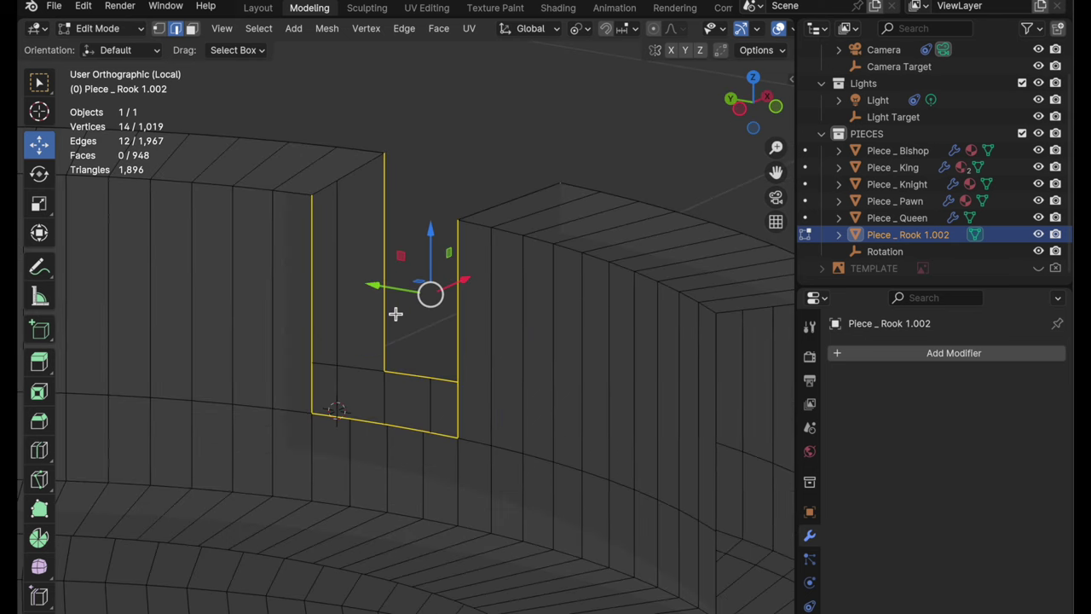
{"action": "key", "text": "ctrl+e"}
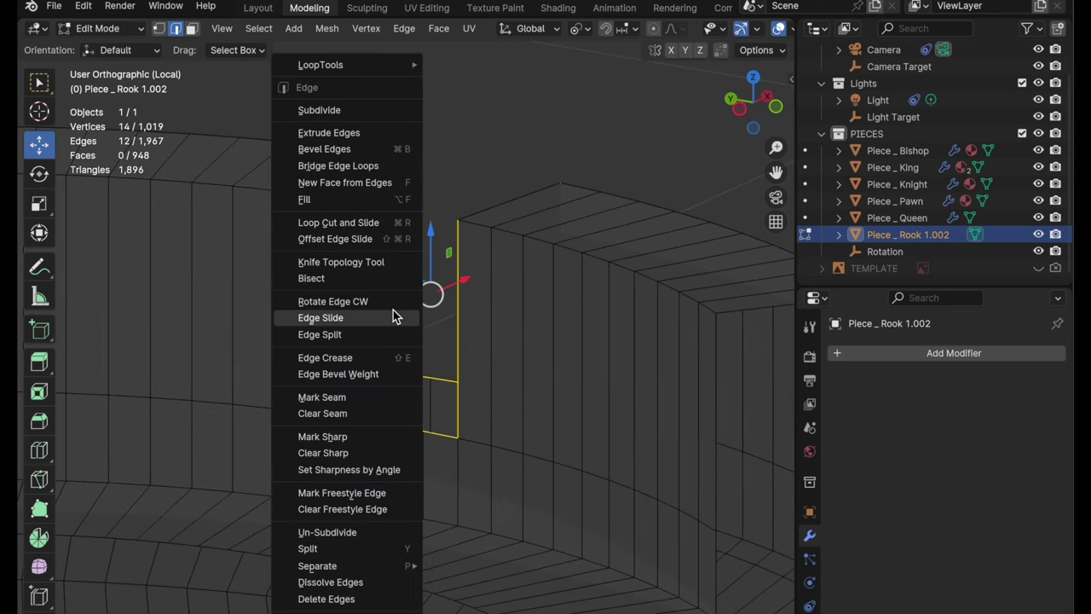
{"action": "left_click", "coordinate": [373, 164]}
{"action": "left_click", "coordinate": [401, 186]}
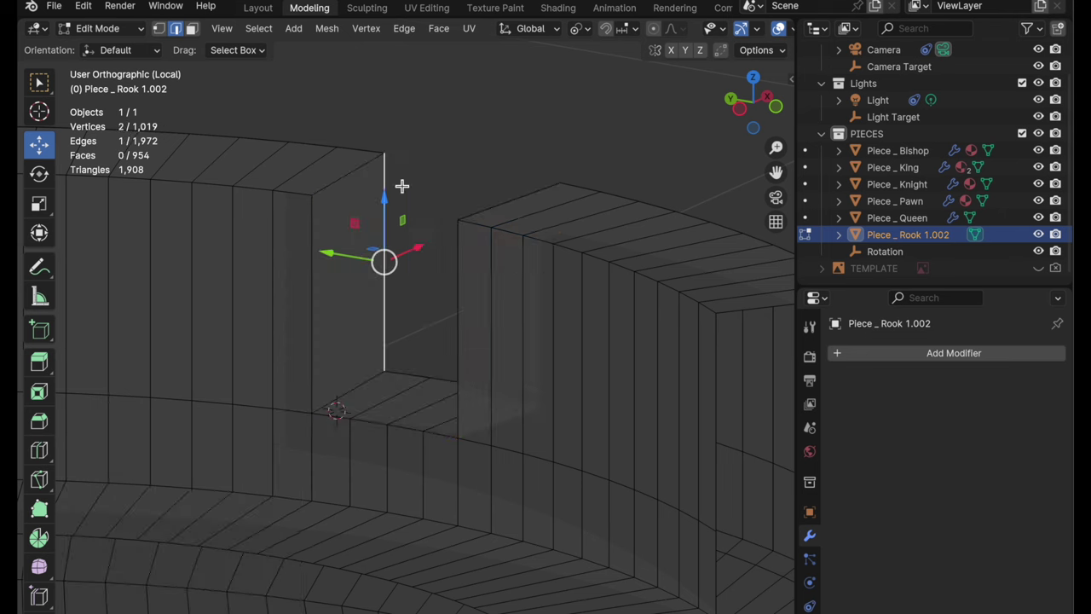
Switch to face selection and turn on the Face Orientation overlay to check the rook's normals.
{"action": "left_click", "coordinate": [191, 30]}
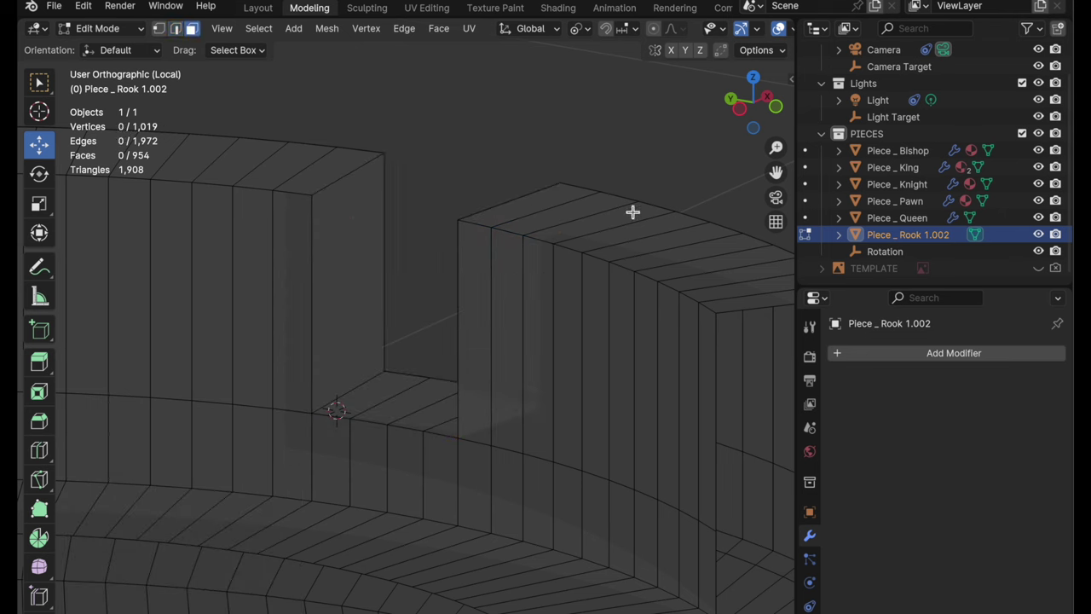
{"action": "scroll", "coordinate": [714, 34], "scroll_direction": "right", "scroll_amount": 5}
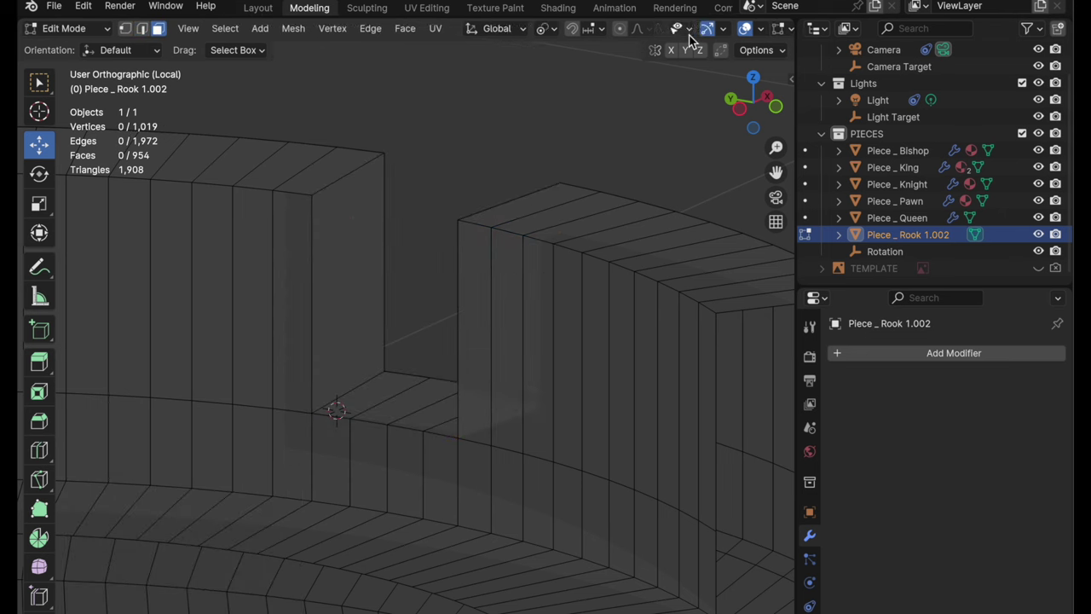
{"action": "left_click", "coordinate": [639, 28]}
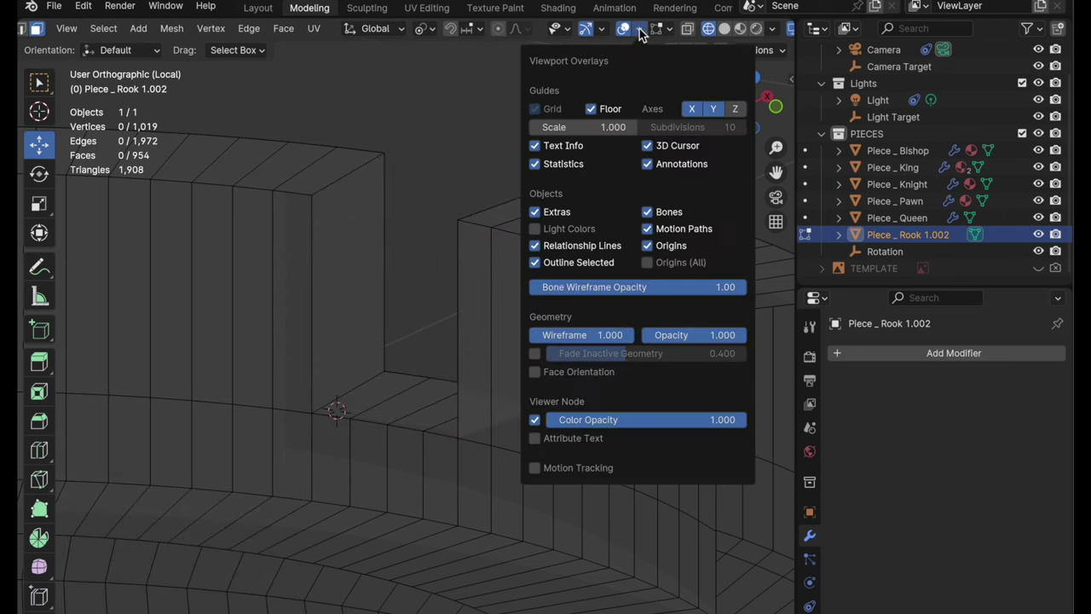
{"action": "left_click", "coordinate": [586, 373]}
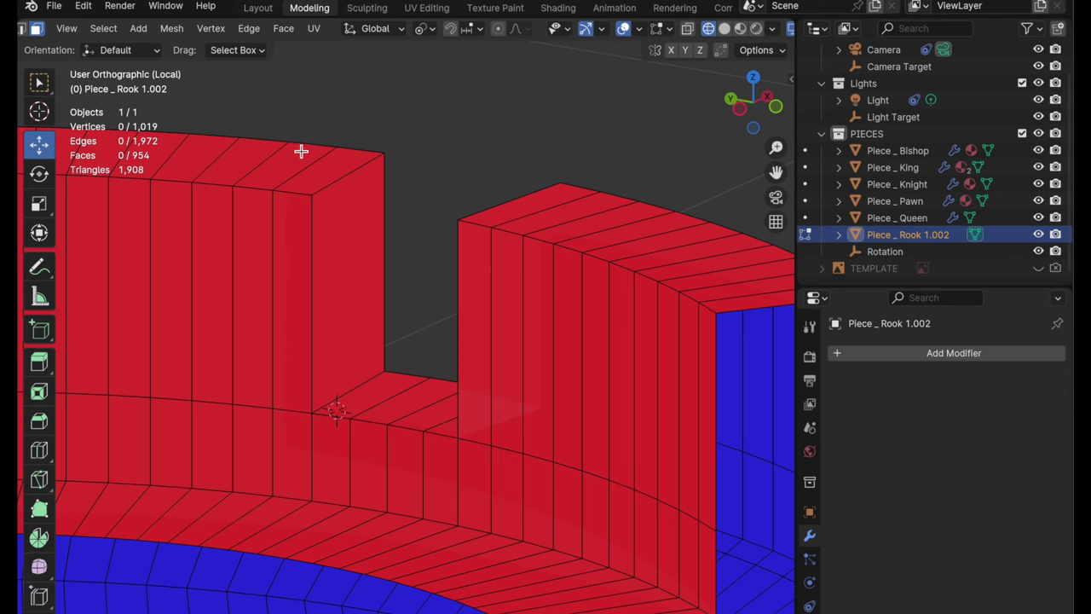
Recalculate the normals of all the rook's faces to the outside and turn off the Face Orientation overlay.
{"action": "key", "text": "a"}
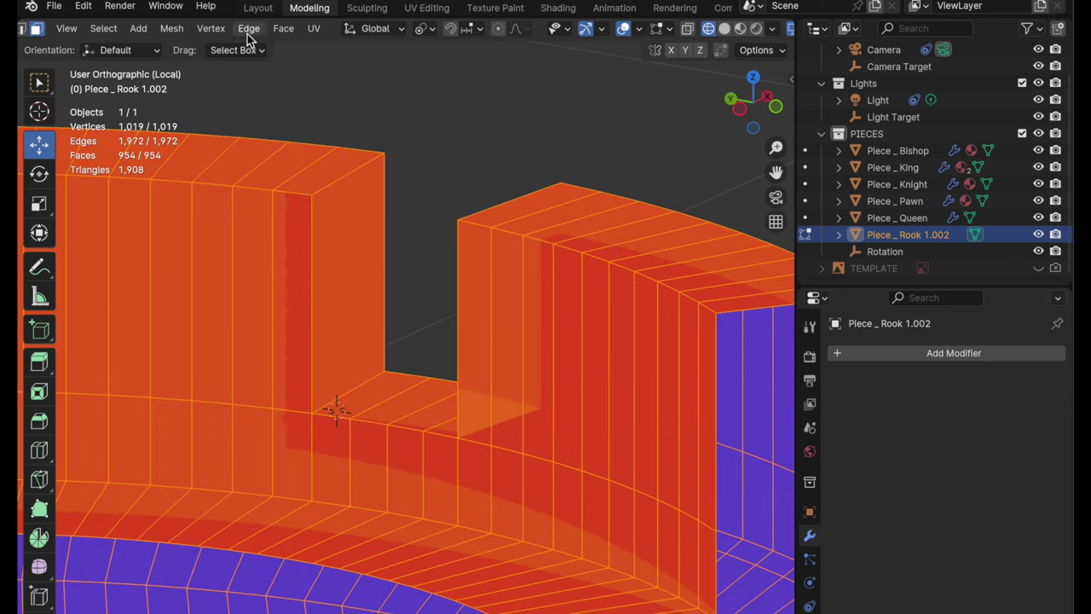
{"action": "left_click", "coordinate": [171, 28]}
{"action": "mouse_move", "coordinate": [219, 312]}
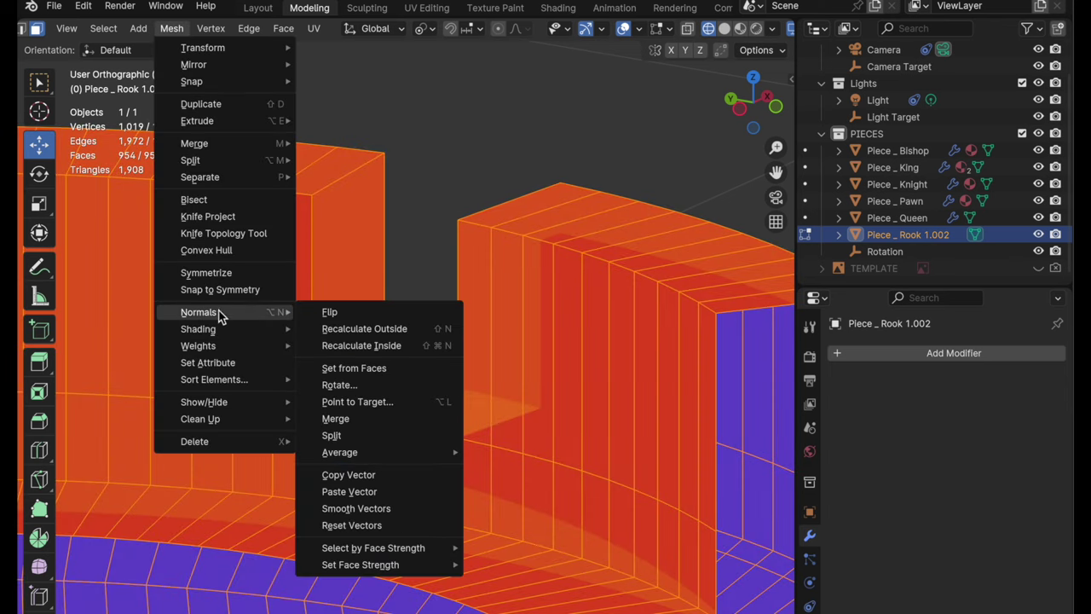
{"action": "left_click", "coordinate": [367, 329]}
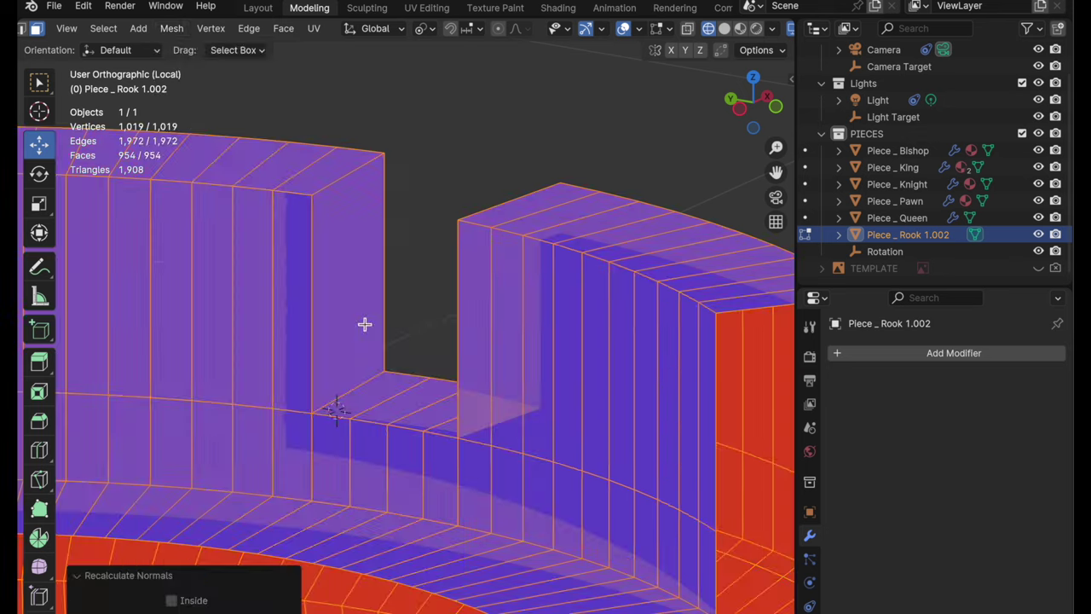
{"action": "left_click", "coordinate": [640, 29]}
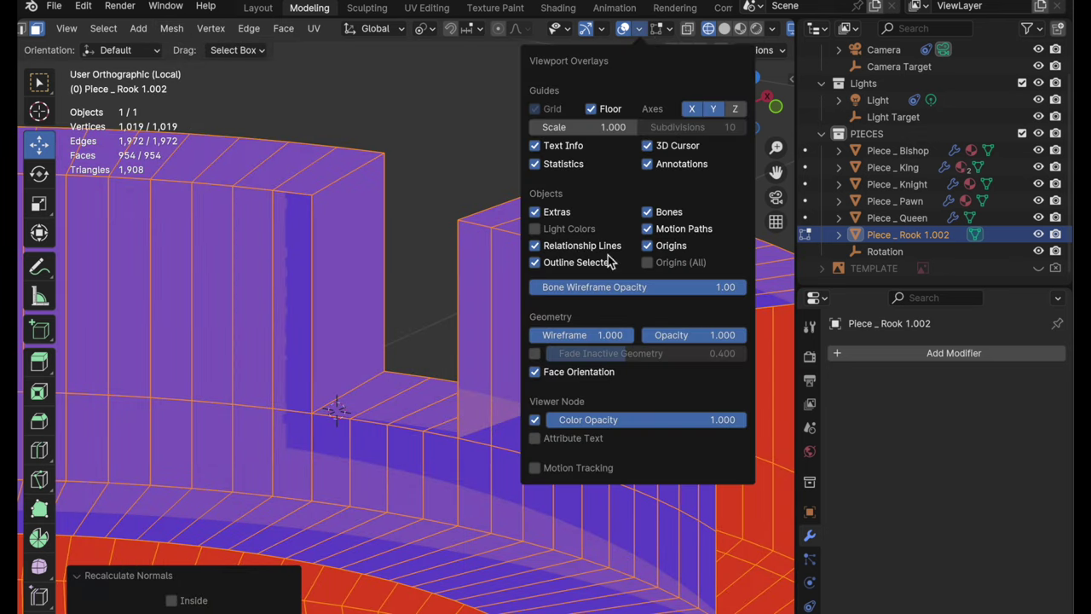
{"action": "left_click", "coordinate": [583, 371]}
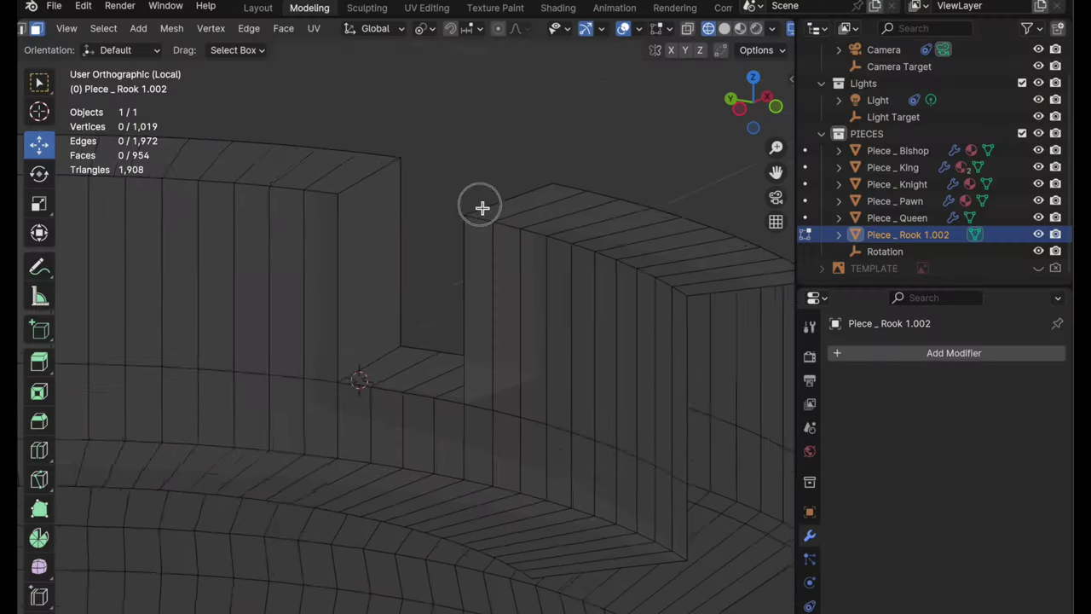
Return to Object Mode, show the transform values and apply the rook's rotation.
{"action": "middle_click_drag", "start_coordinate": [483, 207], "coordinate": [487, 258]}
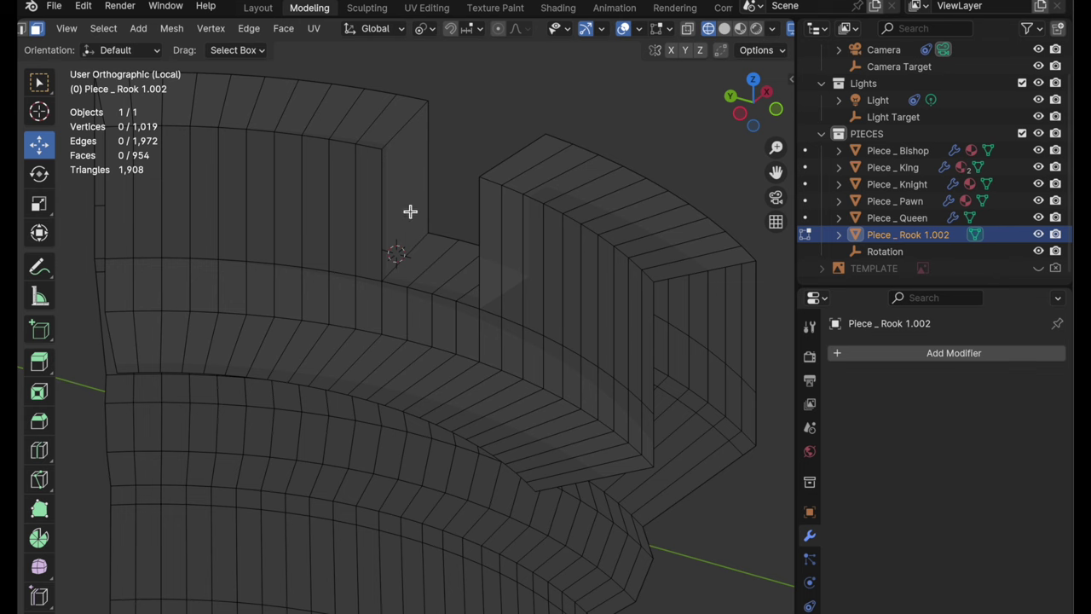
{"action": "middle_click_drag", "start_coordinate": [429, 299], "coordinate": [460, 223]}
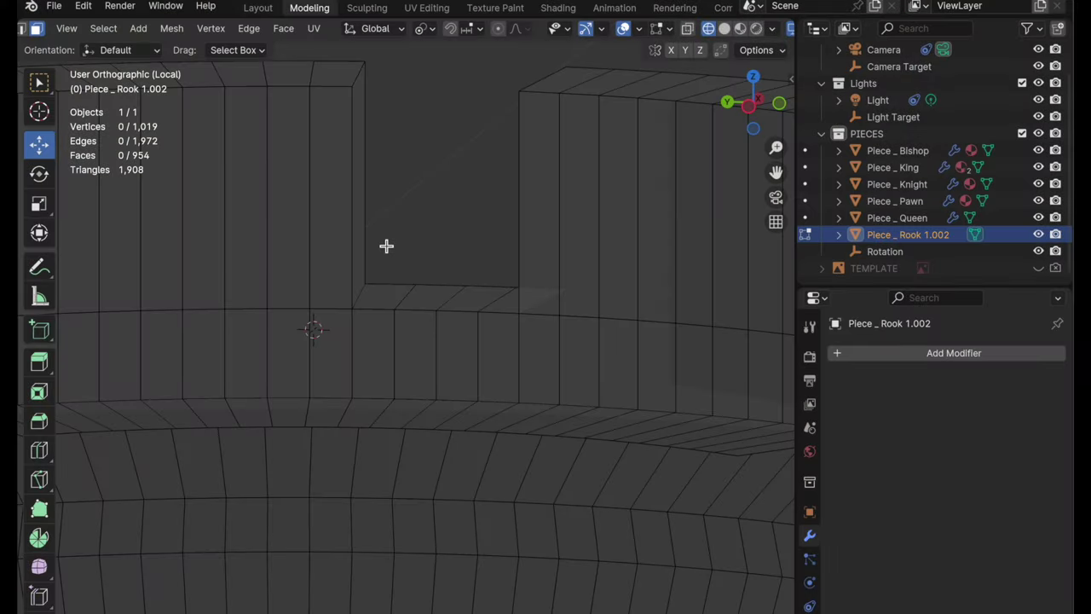
{"action": "middle_click_drag", "start_coordinate": [600, 260], "coordinate": [494, 296]}
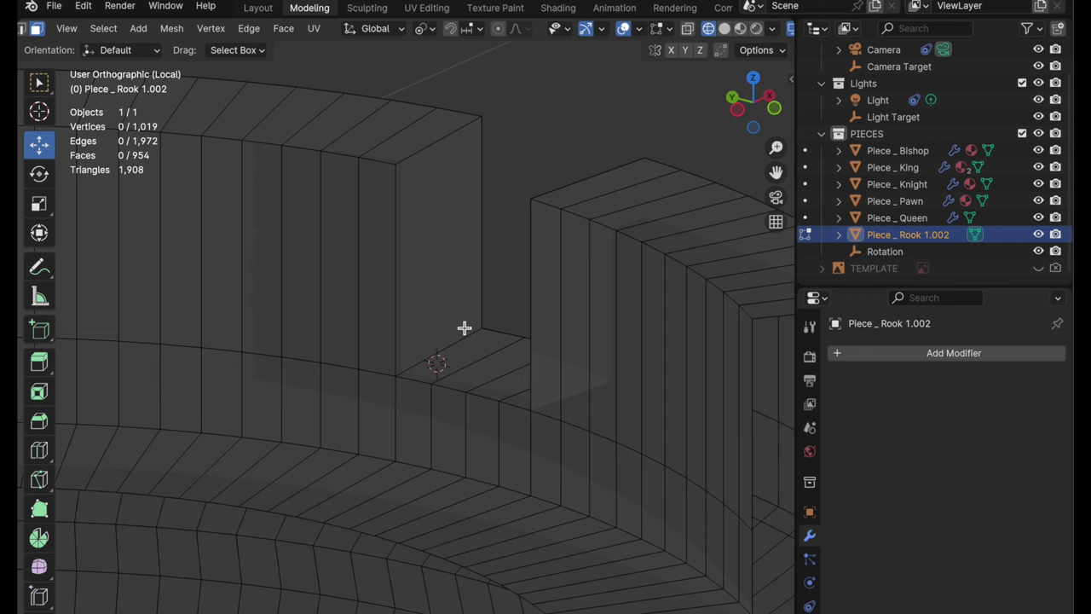
{"action": "scroll", "coordinate": [143, 34], "scroll_direction": "up", "scroll_amount": 3}
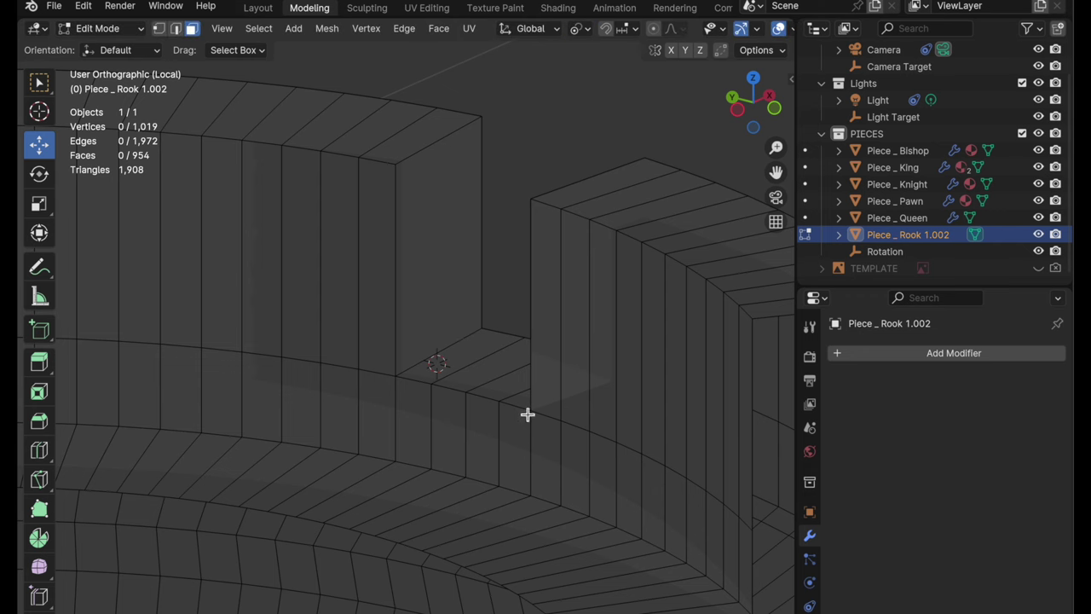
{"action": "key", "text": "Tab"}
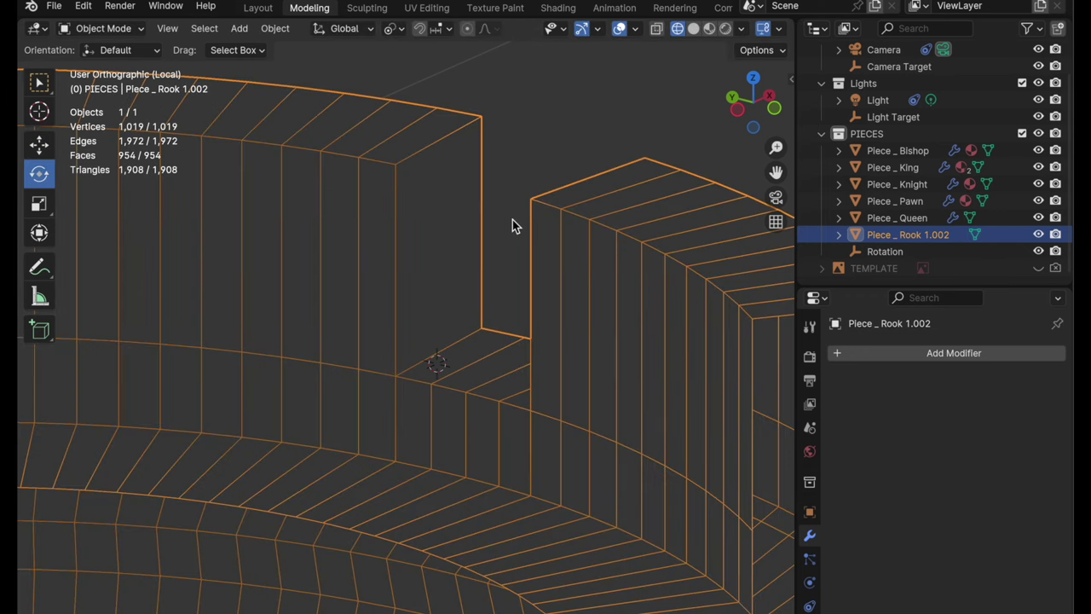
{"action": "key", "text": "n"}
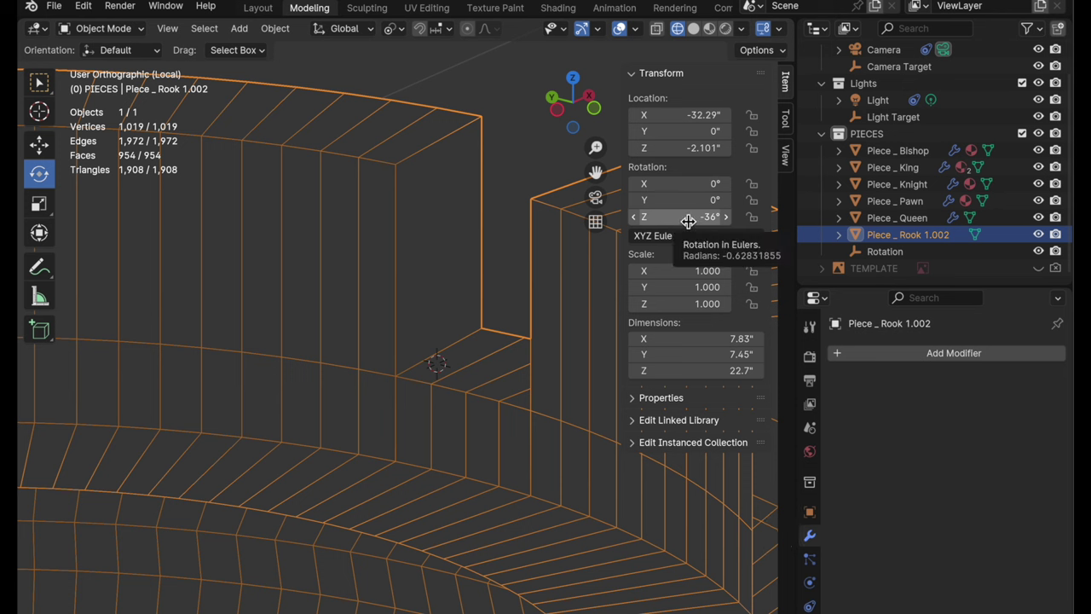
{"action": "key", "text": "ctrl+a"}
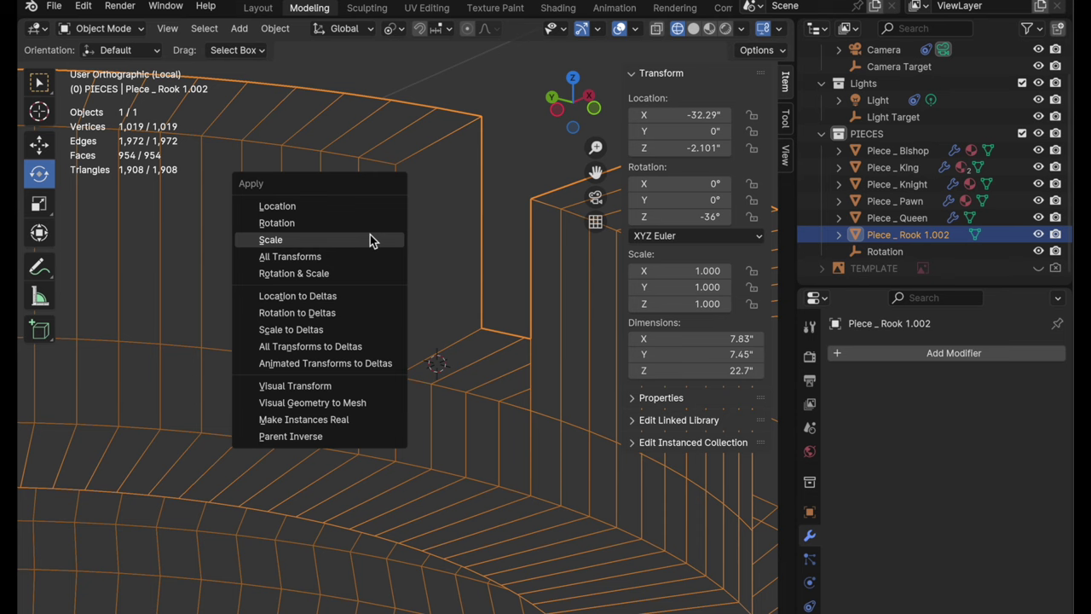
{"action": "left_click", "coordinate": [368, 222]}
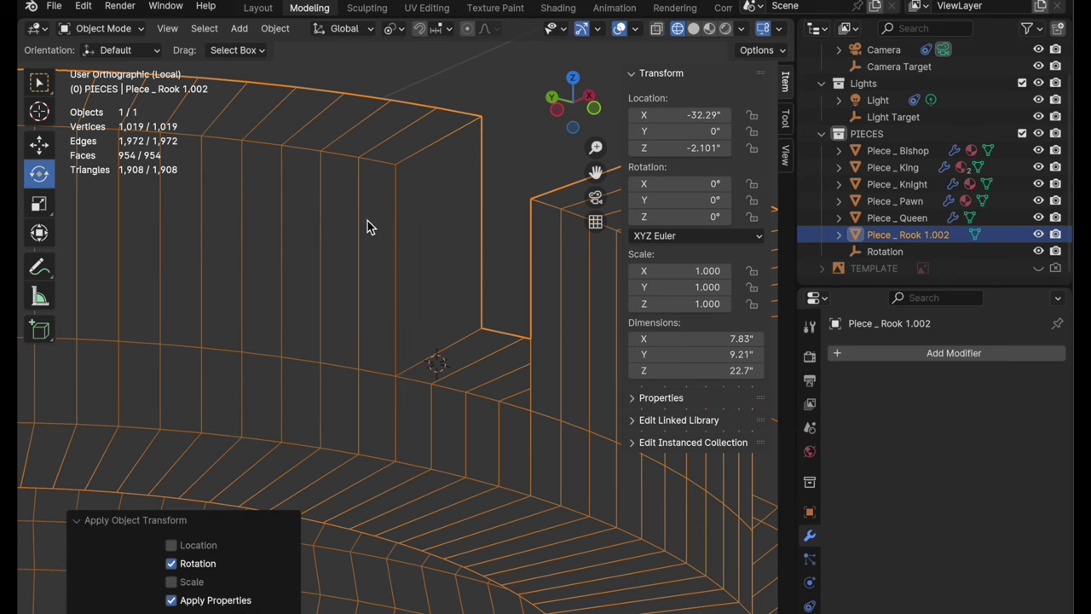
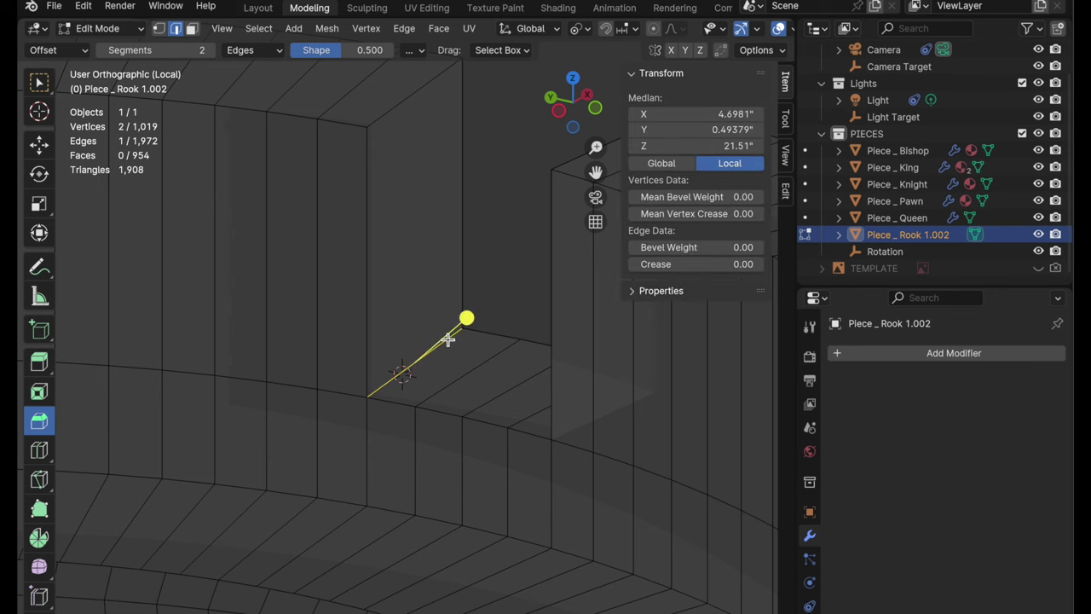
Bevel the edge where the notch floor meets its positive-Y wall, about 0.287" wide with 2 segments.
{"action": "left_click_drag", "start_coordinate": [469, 316], "coordinate": [510, 332]}
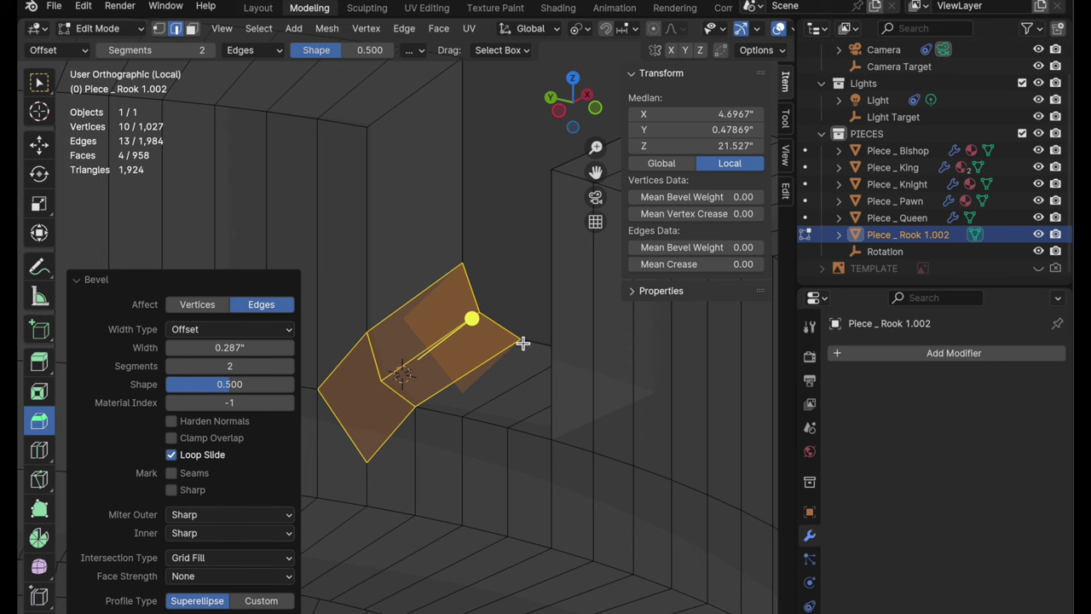
{"action": "left_click", "coordinate": [517, 278]}
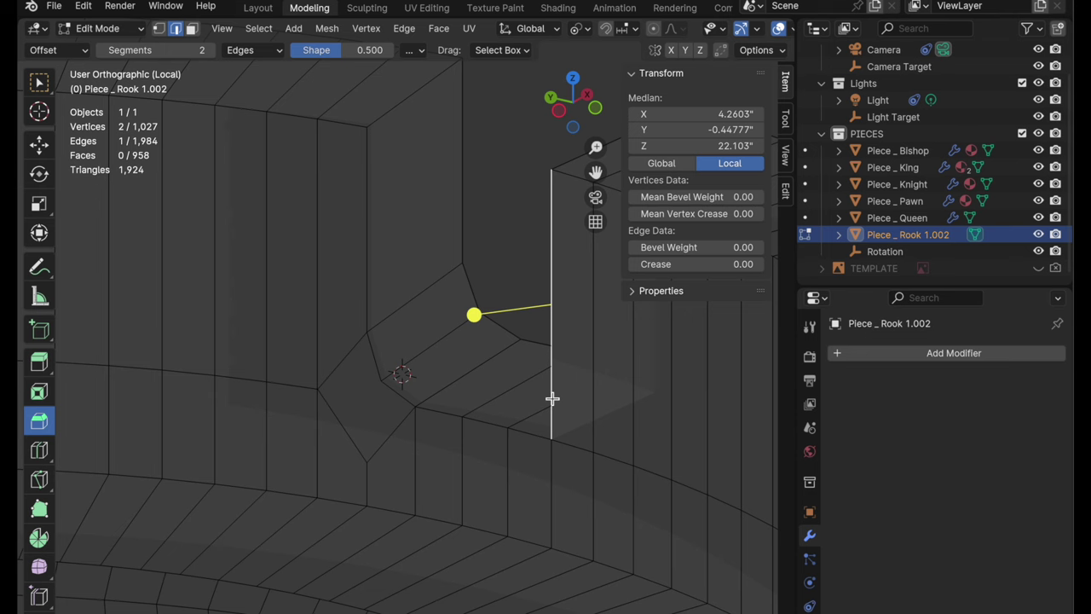
Return to Object Mode and add a Mirror modifier to the rook.
{"action": "left_click", "coordinate": [573, 80]}
{"action": "scroll", "coordinate": [453, 256], "scroll_direction": "down", "scroll_amount": 3}
{"action": "middle_click_drag", "start_coordinate": [463, 280], "coordinate": [329, 361], "text": "shift"}
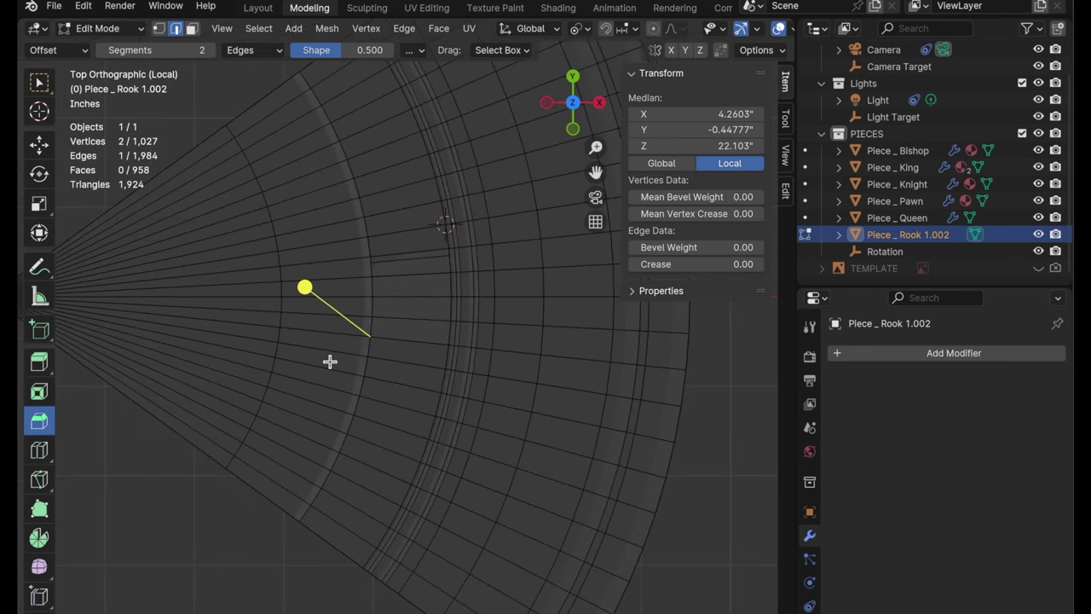
{"action": "middle_click_drag", "start_coordinate": [409, 264], "coordinate": [358, 287]}
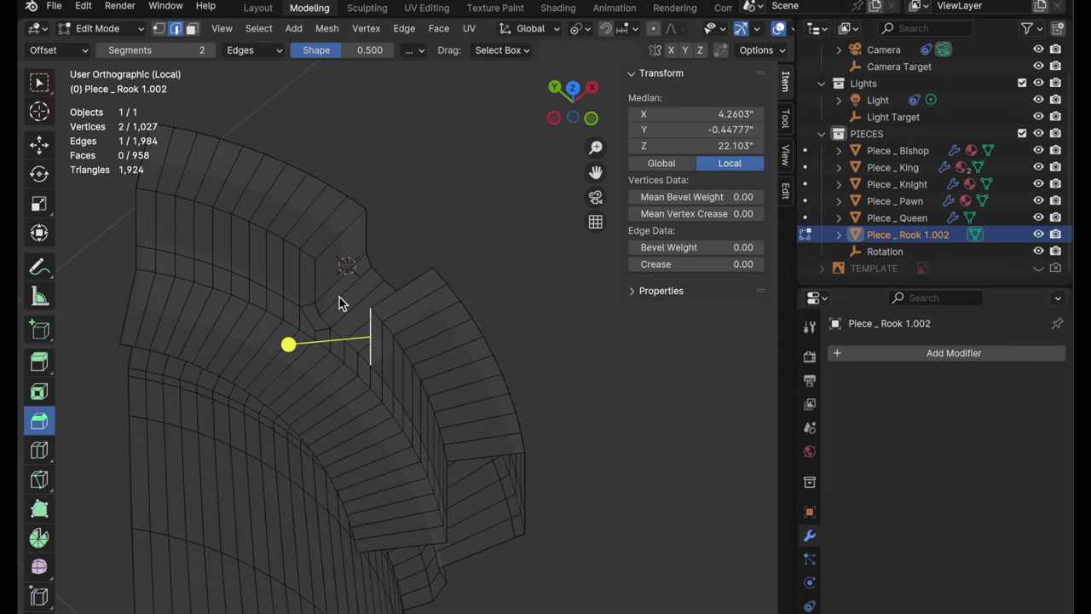
{"action": "key", "text": "Tab"}
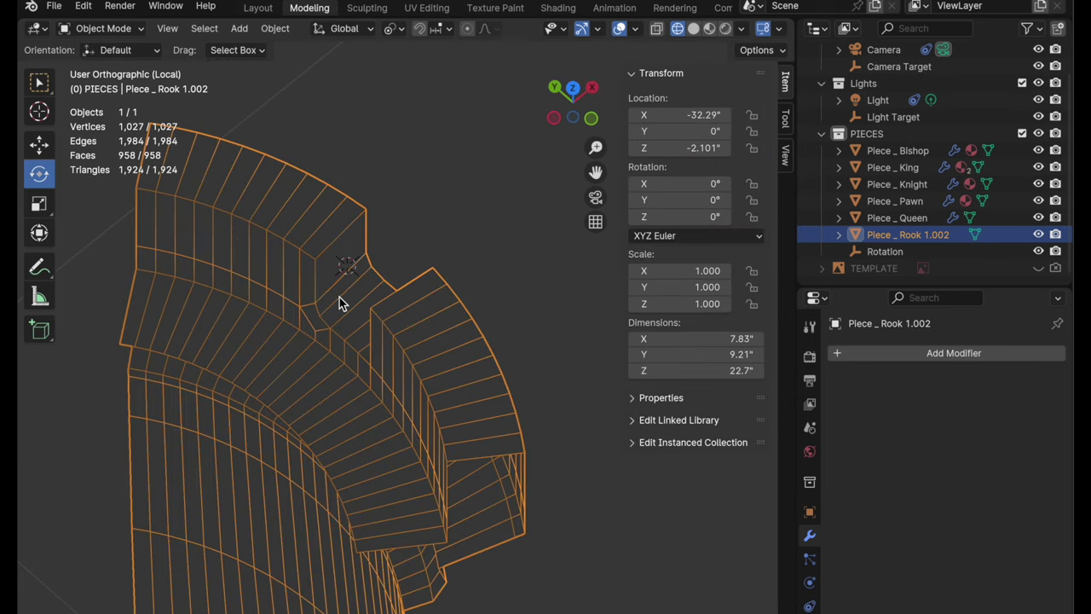
{"action": "left_click", "coordinate": [935, 355]}
{"action": "mouse_move", "coordinate": [933, 355]}
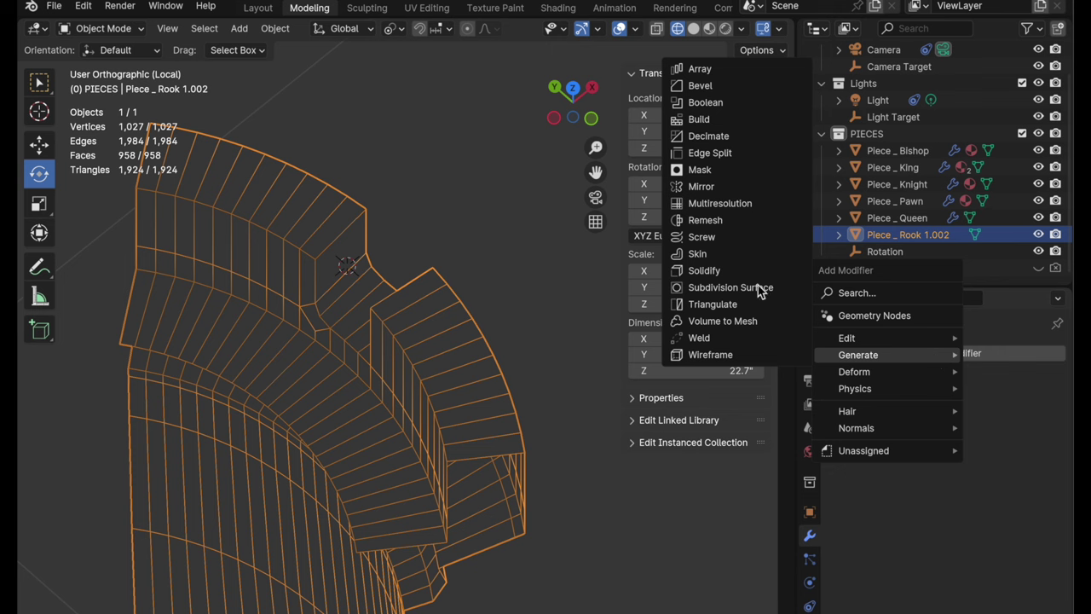
{"action": "left_click", "coordinate": [744, 190]}
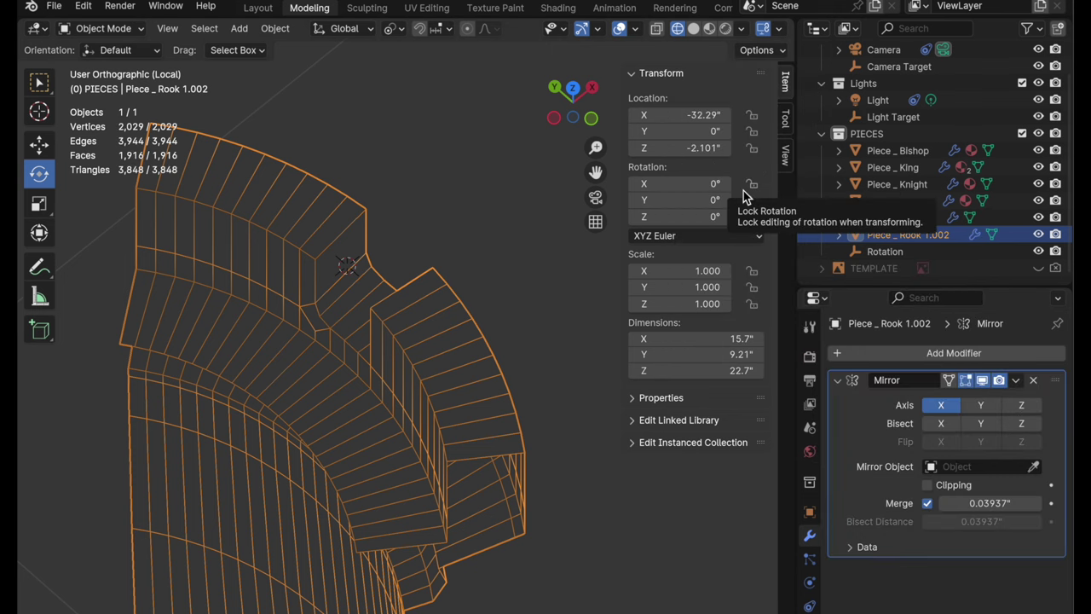
Set the Mirror modifier to mirror across the Y axis only and enable Bisect on Y.
{"action": "scroll", "coordinate": [353, 383], "scroll_direction": "down", "scroll_amount": 4}
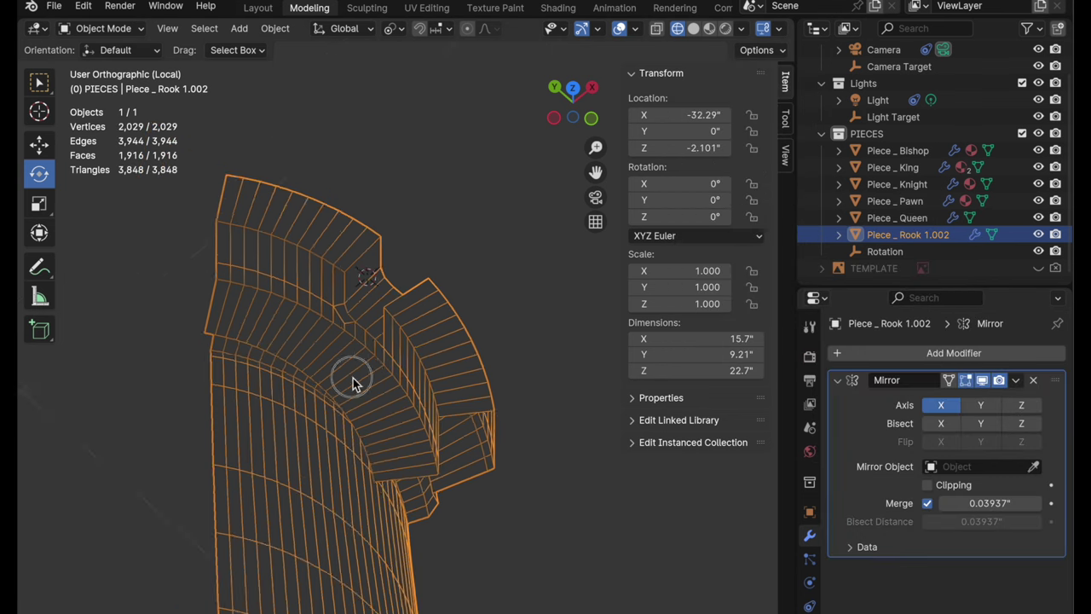
{"action": "middle_click_drag", "start_coordinate": [378, 358], "coordinate": [451, 252], "text": "shift"}
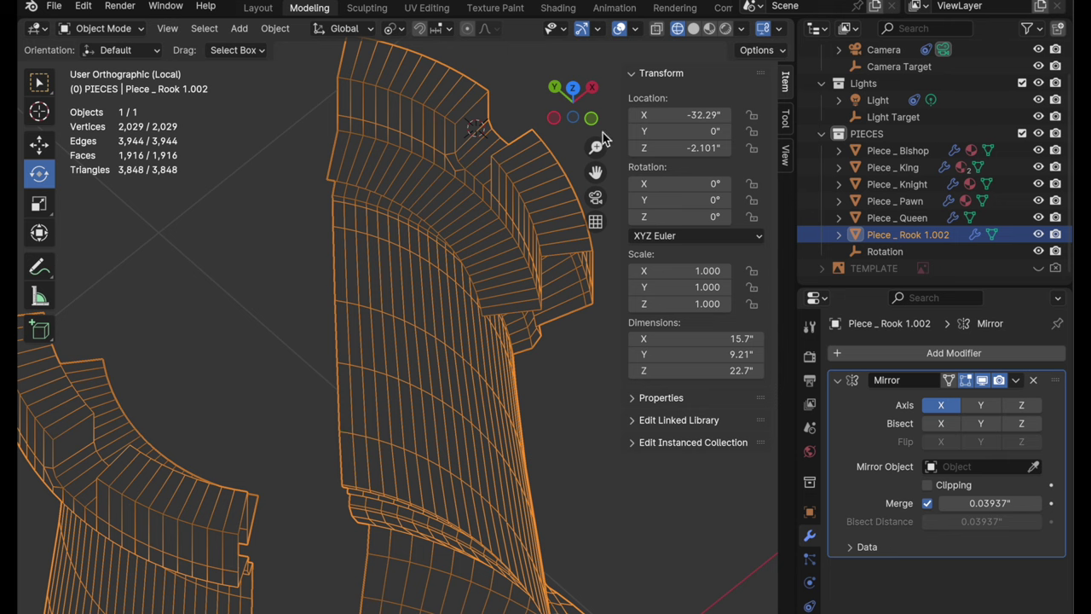
{"action": "left_click", "coordinate": [951, 409]}
{"action": "left_click", "coordinate": [971, 407]}
{"action": "middle_click_drag", "start_coordinate": [511, 358], "coordinate": [519, 380]}
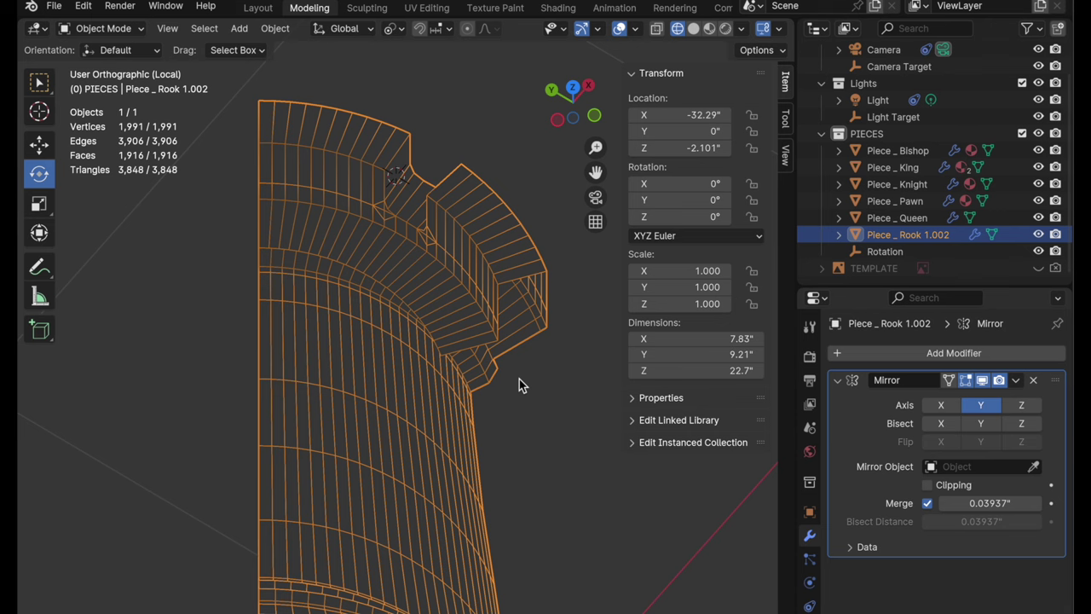
{"action": "left_click", "coordinate": [982, 426]}
Set the Mirror modifier's merge distance and bisect distance to 0.01".
{"action": "scroll", "coordinate": [422, 217], "scroll_direction": "up", "scroll_amount": 5}
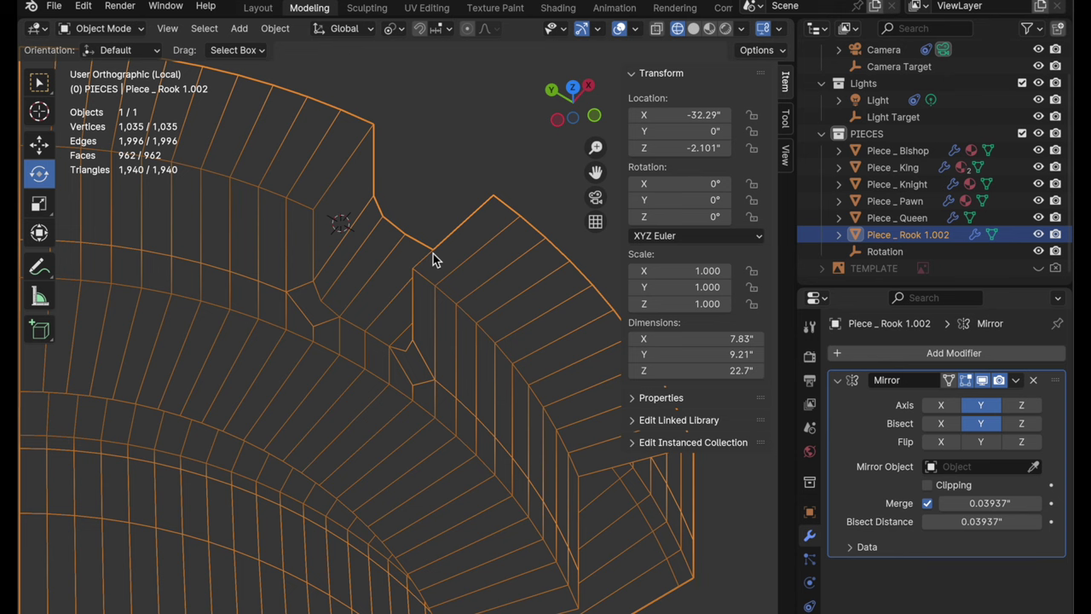
{"action": "middle_click_drag", "start_coordinate": [434, 290], "coordinate": [405, 256]}
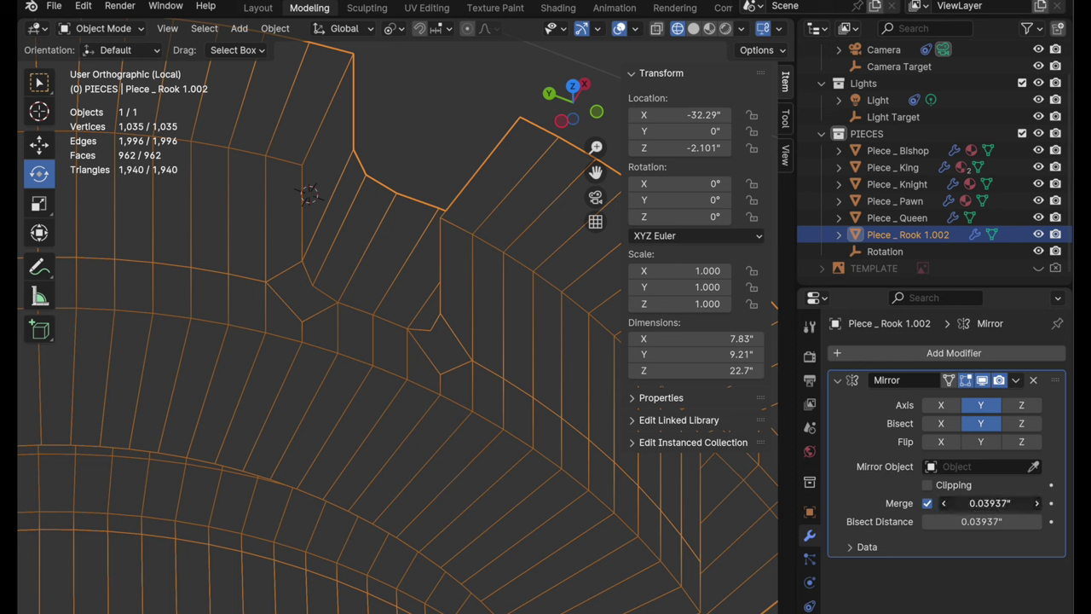
{"action": "left_click", "coordinate": [986, 503]}
{"action": "type", "text": ".0"}
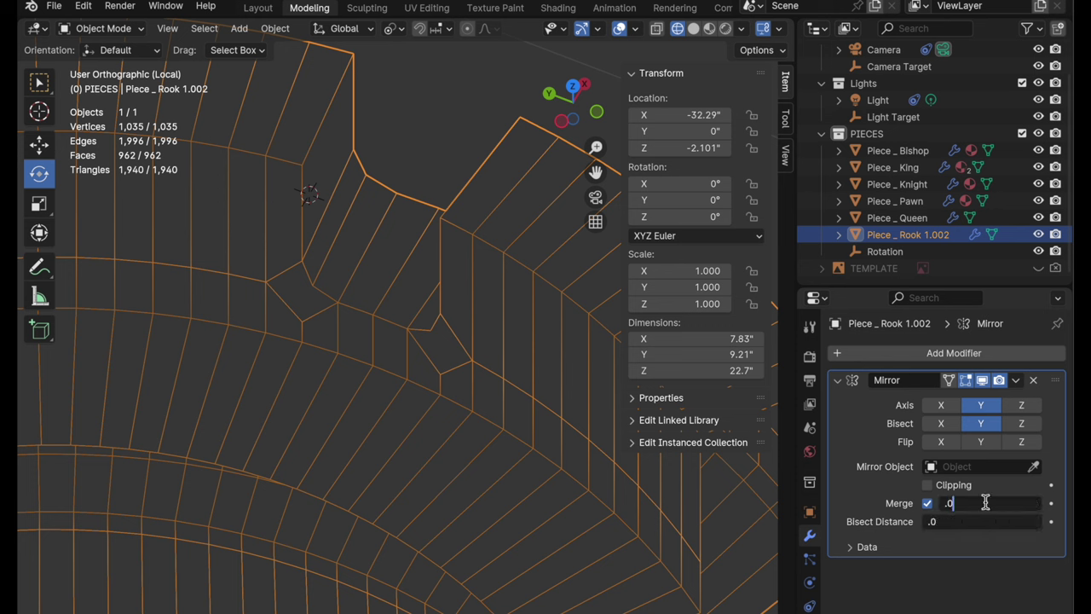
{"action": "type", "text": "1"}
{"action": "key", "text": "Return"}
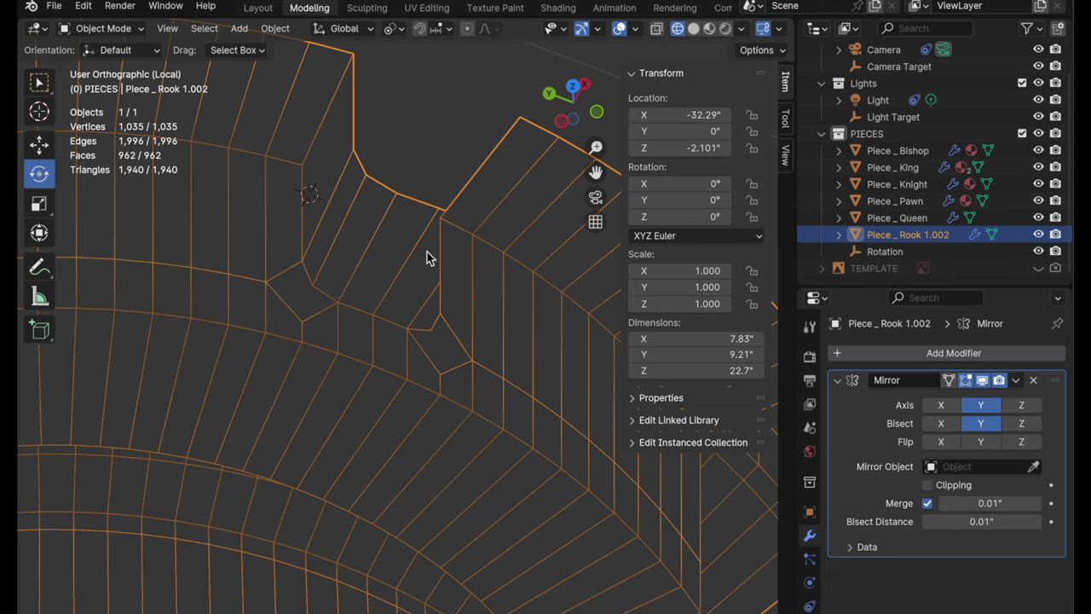
Enter Edit Mode on the rook and enable the Mirror modifier's On Cage display.
{"action": "key", "text": "Tab"}
{"action": "scroll", "coordinate": [429, 256], "scroll_direction": "up", "scroll_amount": 2}
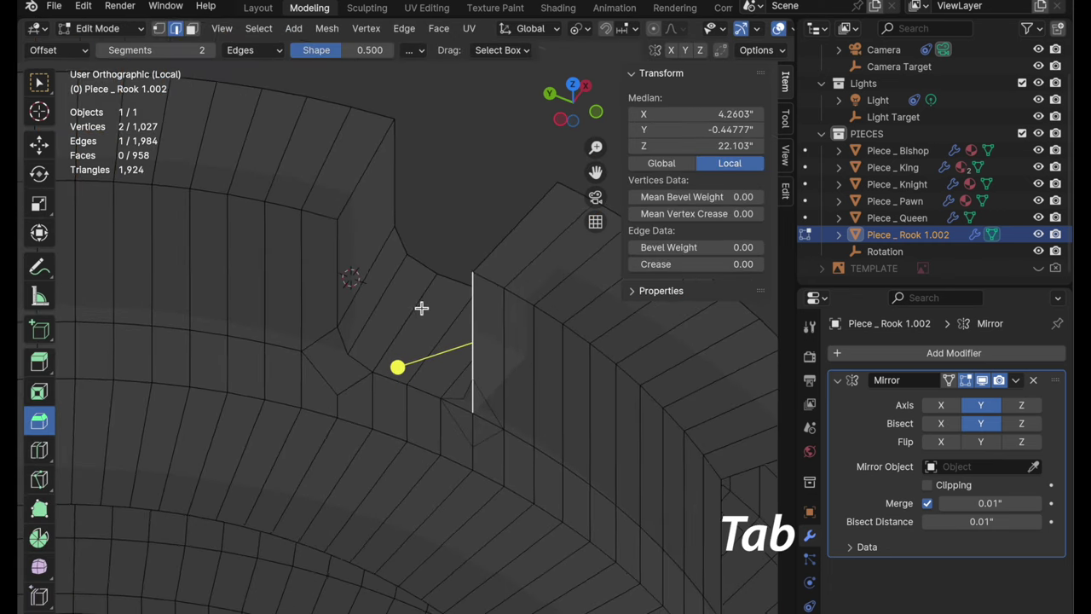
{"action": "left_click", "coordinate": [950, 380]}
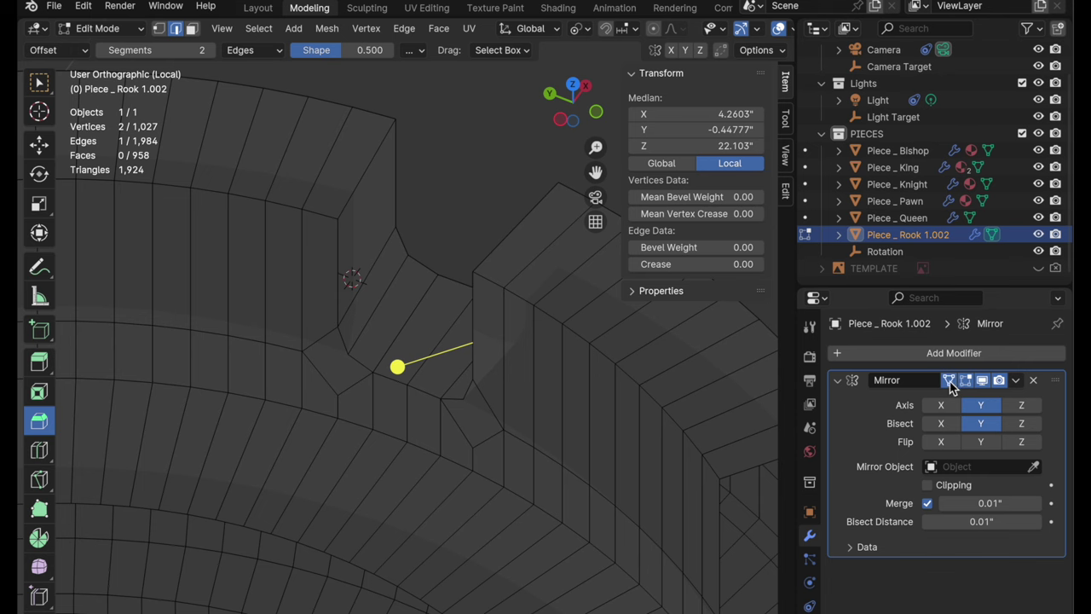
Cut a single edge loop across the notch's positive-Y wall and slide it down toward the bevel by a factor of about 0.515.
{"action": "middle_click_drag", "start_coordinate": [421, 312], "coordinate": [353, 378]}
{"action": "left_click", "coordinate": [376, 327]}
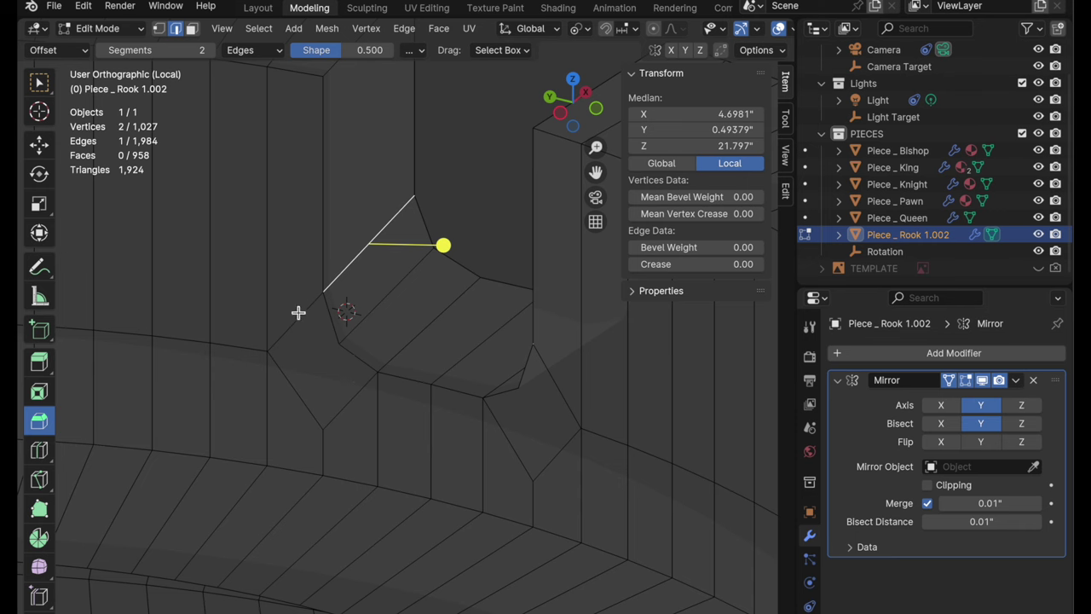
{"action": "middle_click_drag", "start_coordinate": [364, 429], "coordinate": [462, 351]}
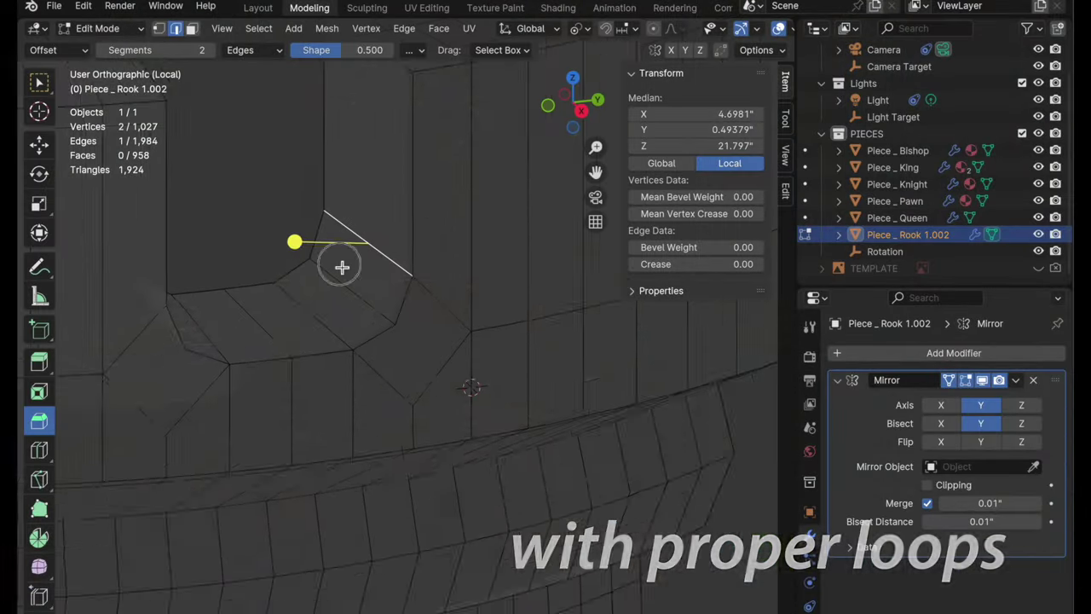
{"action": "middle_click_drag", "start_coordinate": [343, 265], "coordinate": [411, 341]}
{"action": "middle_click_drag", "start_coordinate": [320, 305], "coordinate": [346, 302]}
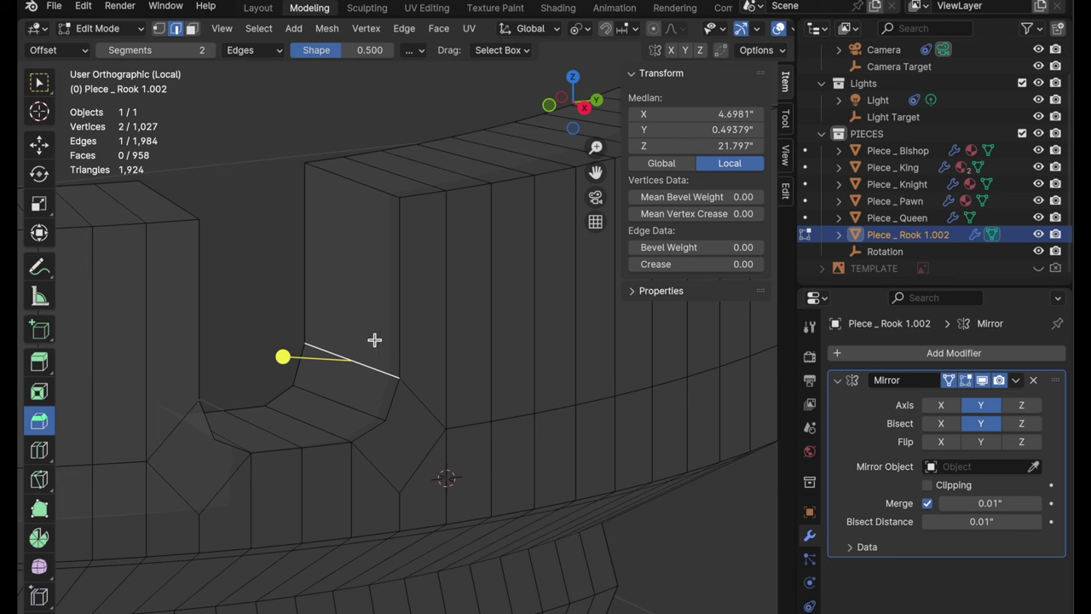
{"action": "key", "text": "ctrl+r"}
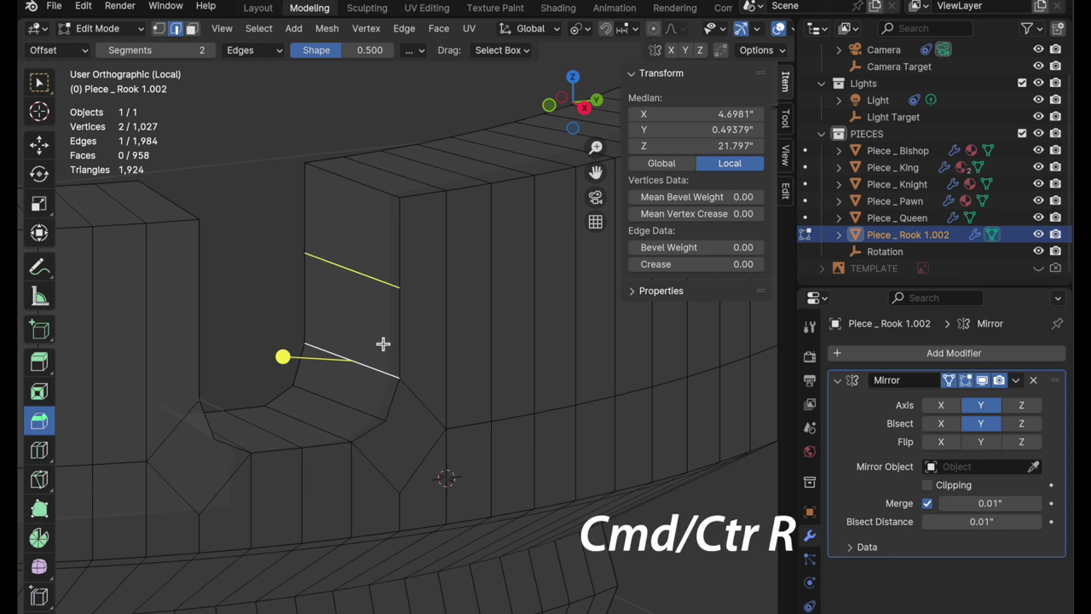
{"action": "left_click", "coordinate": [389, 293]}
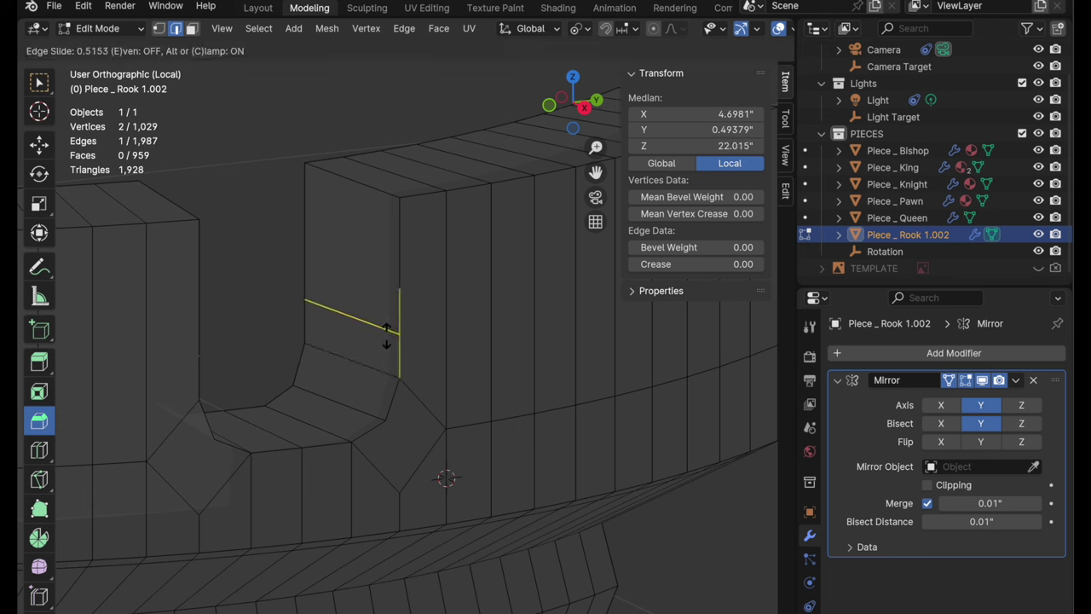
{"action": "left_click", "coordinate": [386, 335]}
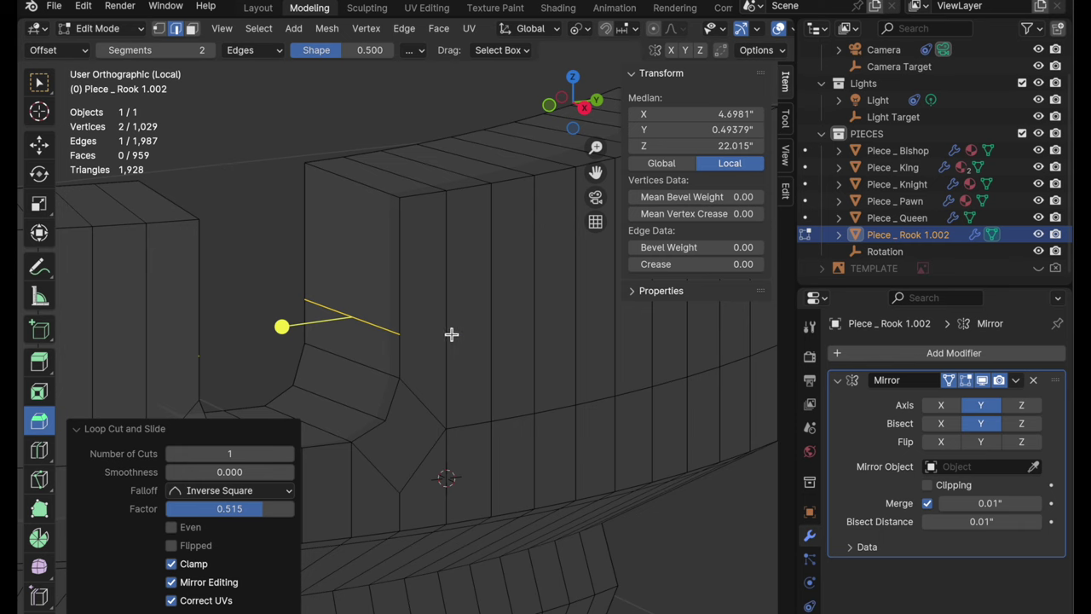
Hide the transform sidebar and collapse the Loop Cut and Slide settings to clear the view of the battlement's outer wall.
{"action": "scroll", "coordinate": [433, 349], "scroll_direction": "right", "scroll_amount": 5, "text": "shift"}
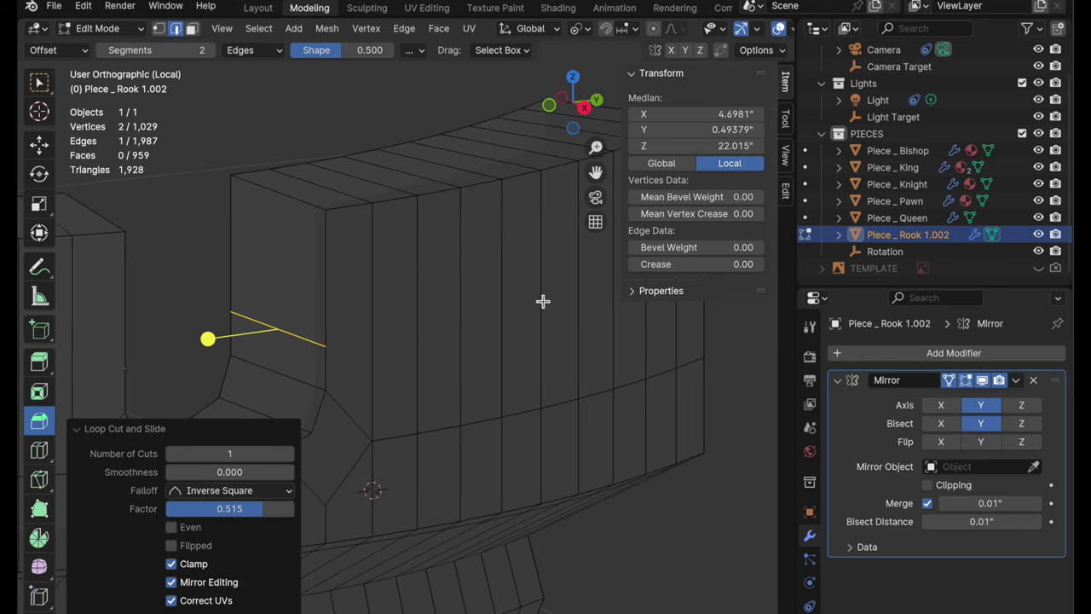
{"action": "middle_click_drag", "start_coordinate": [594, 289], "coordinate": [489, 253], "text": "shift"}
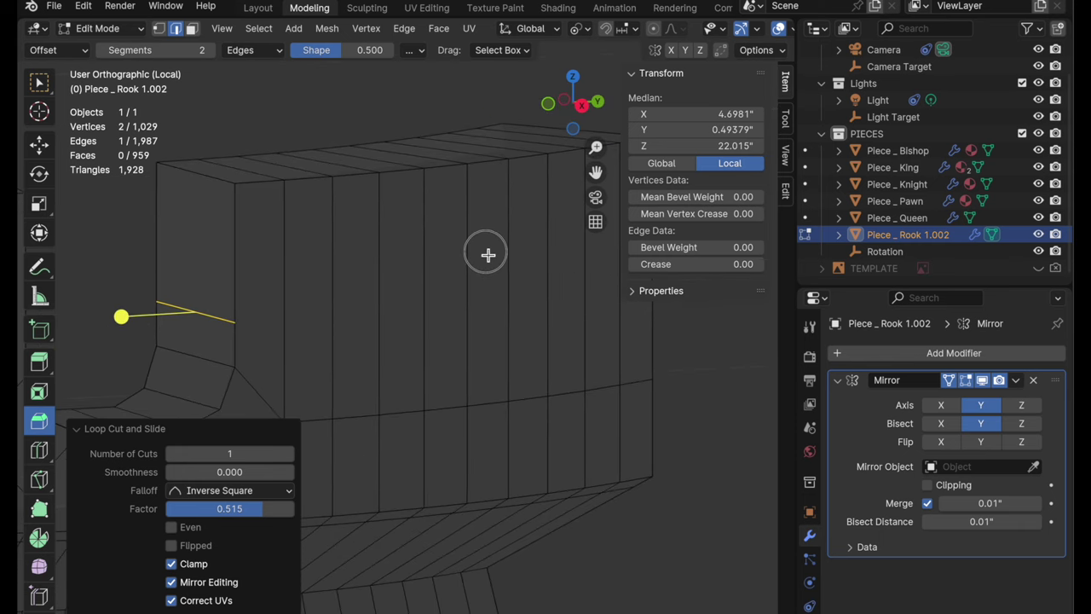
{"action": "key", "text": "n"}
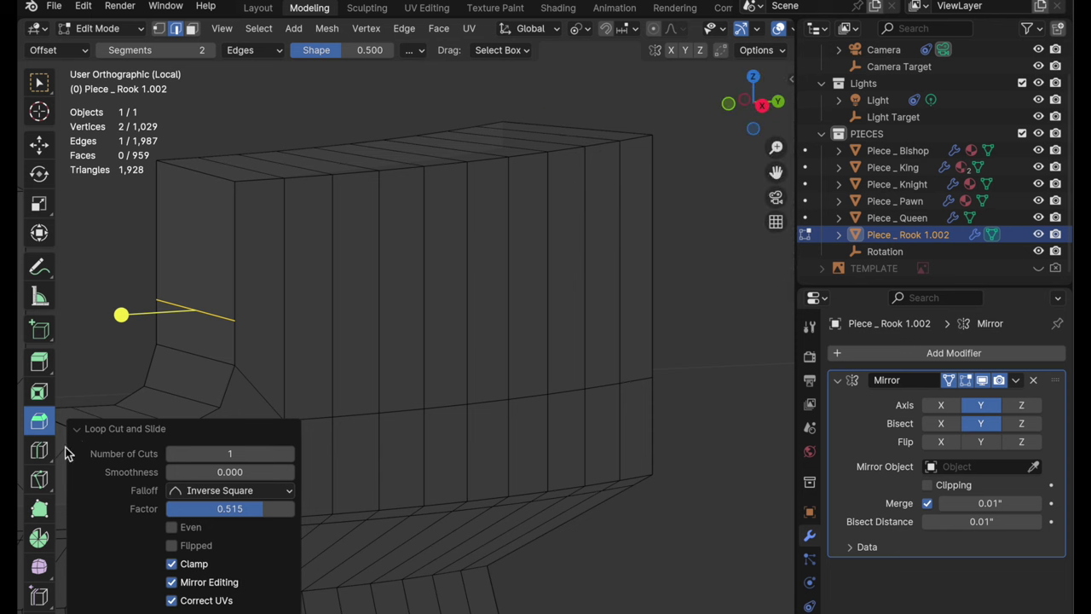
{"action": "left_click", "coordinate": [76, 429]}
{"action": "middle_click_drag", "start_coordinate": [288, 430], "coordinate": [410, 434]}
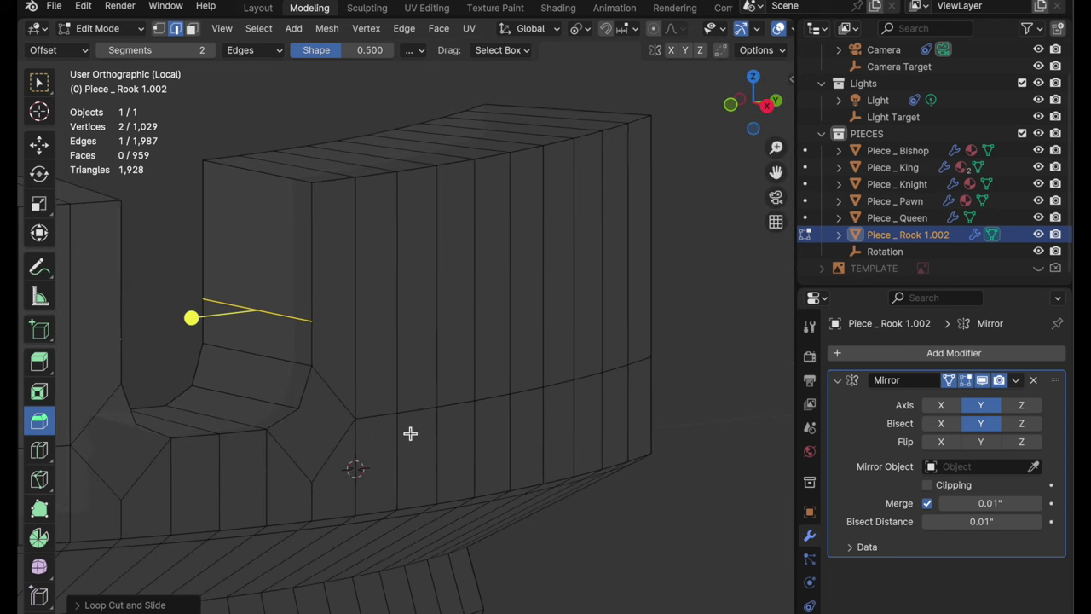
Cut a horizontal edge loop across the battlement's outer wall and slide it, with snapping, level with the loop on the notch's side wall.
{"action": "key", "text": "ctrl+r"}
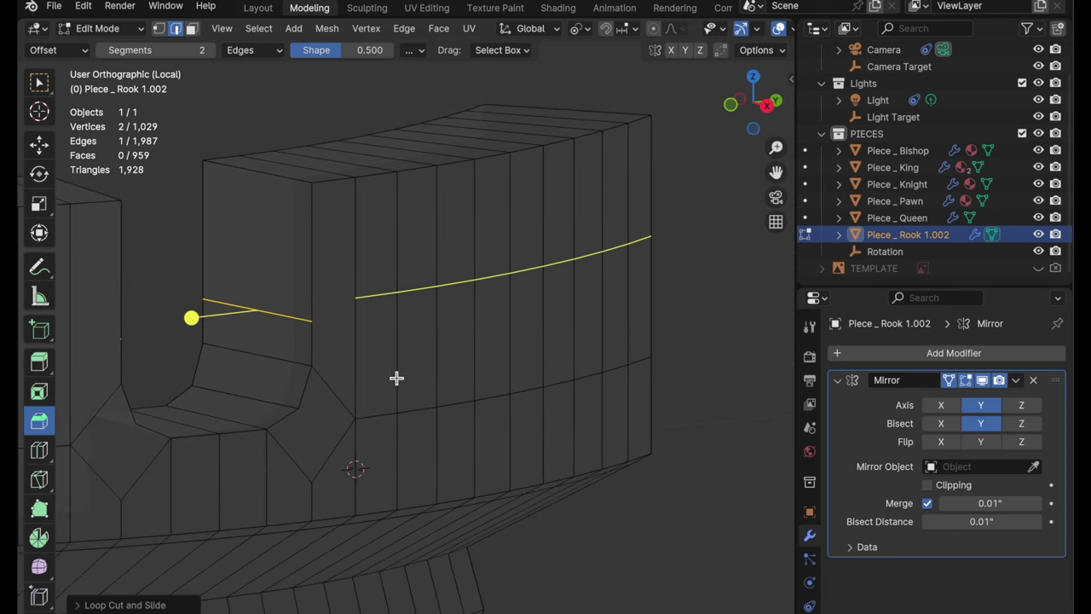
{"action": "left_click", "coordinate": [390, 303]}
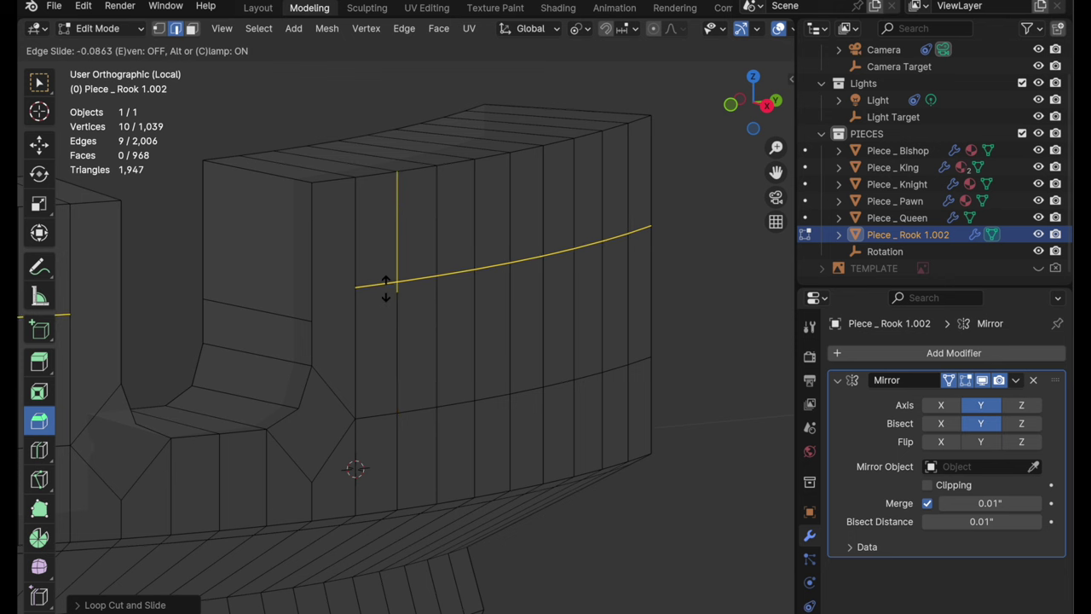
{"action": "left_click", "coordinate": [385, 290]}
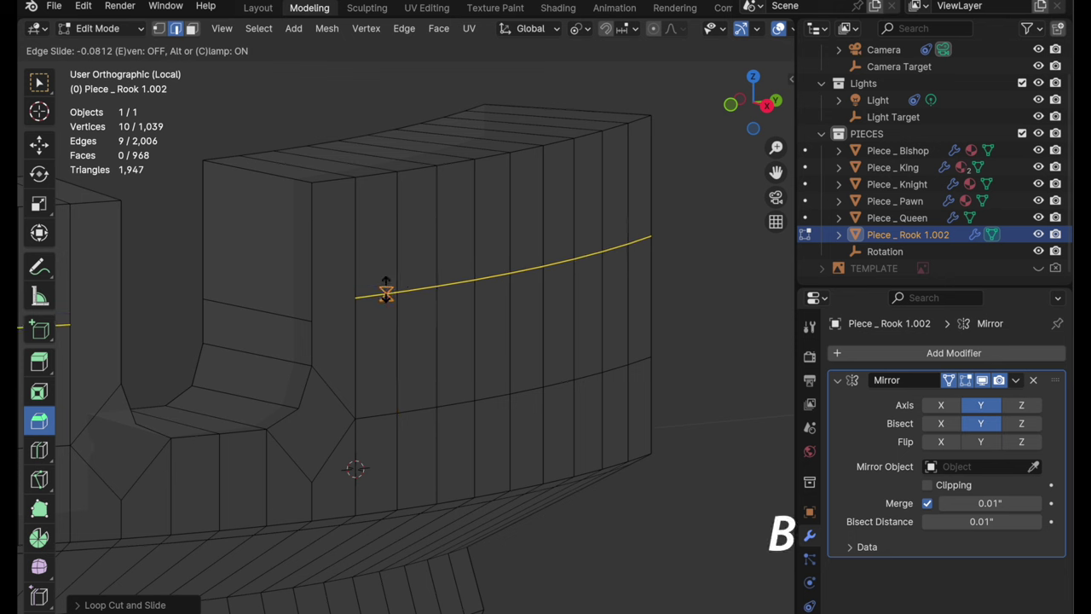
{"action": "key", "text": "g"}
{"action": "key", "text": "g"}
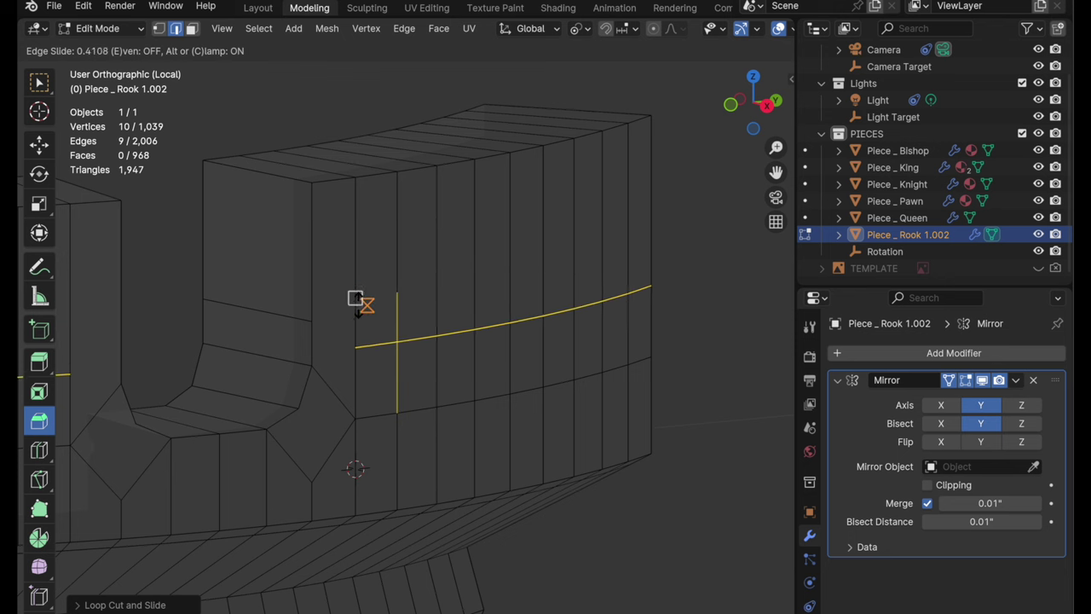
{"action": "left_click", "coordinate": [313, 323]}
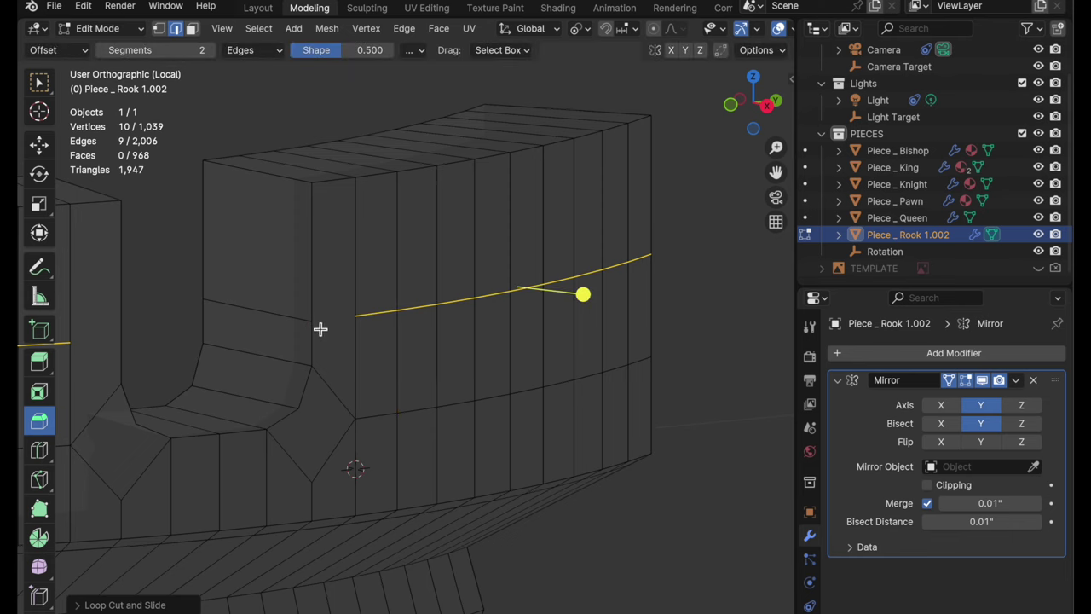
Cut a matching horizontal edge loop across the battlement's inner wall and slide it level with the notch wall's loop.
{"action": "middle_click_drag", "start_coordinate": [319, 326], "coordinate": [333, 302]}
{"action": "key", "text": "ctrl+r"}
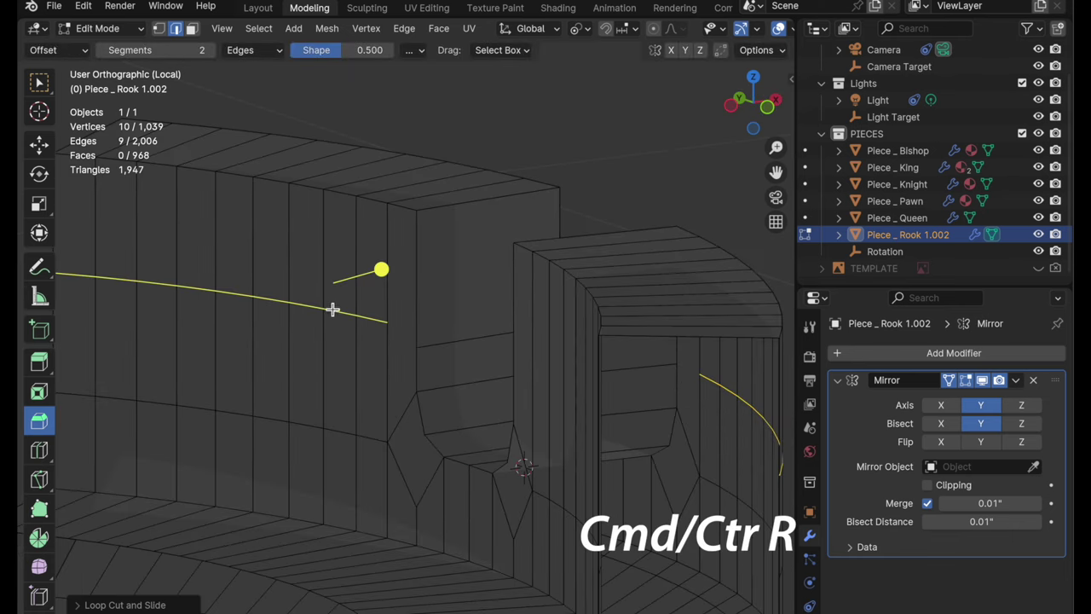
{"action": "left_click", "coordinate": [332, 310]}
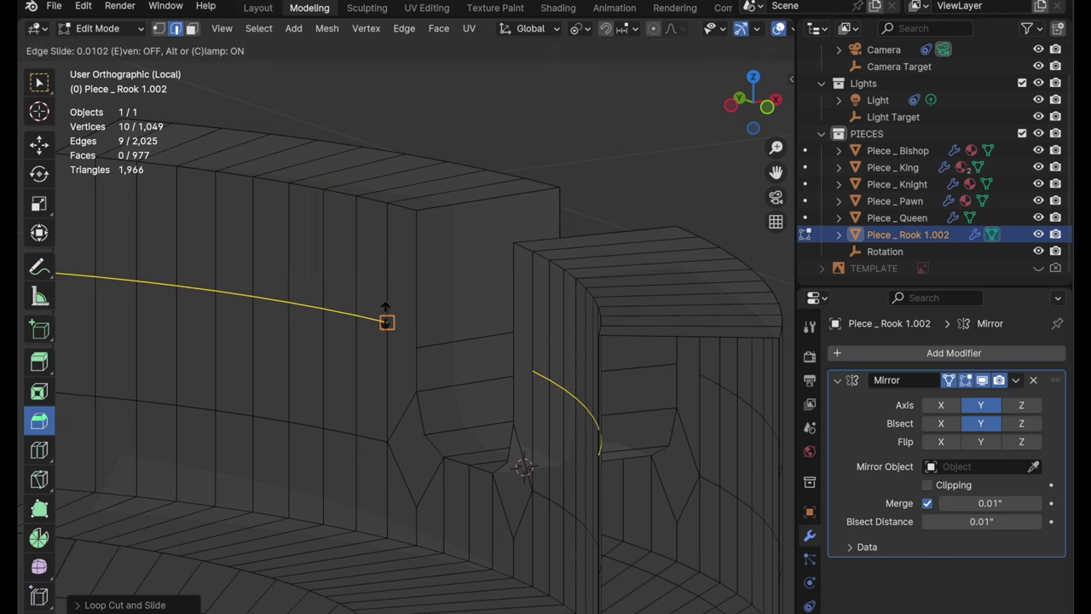
{"action": "left_click", "coordinate": [417, 346]}
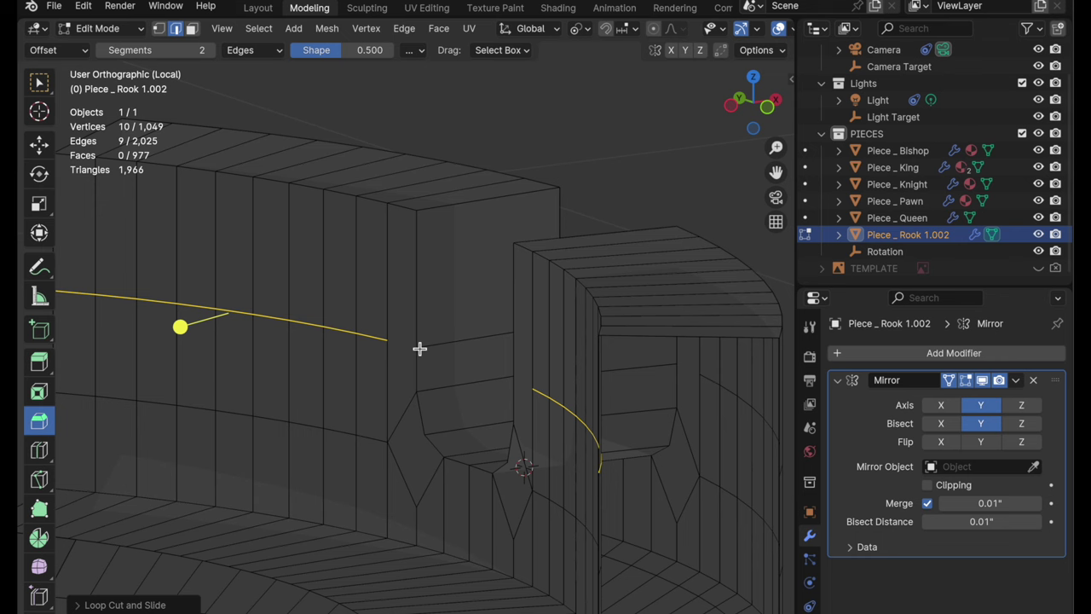
Connect the inner wall loop's end vertex to the neighbouring vertex on the notch's corner edge.
{"action": "key", "text": "1"}
{"action": "left_click", "coordinate": [389, 344]}
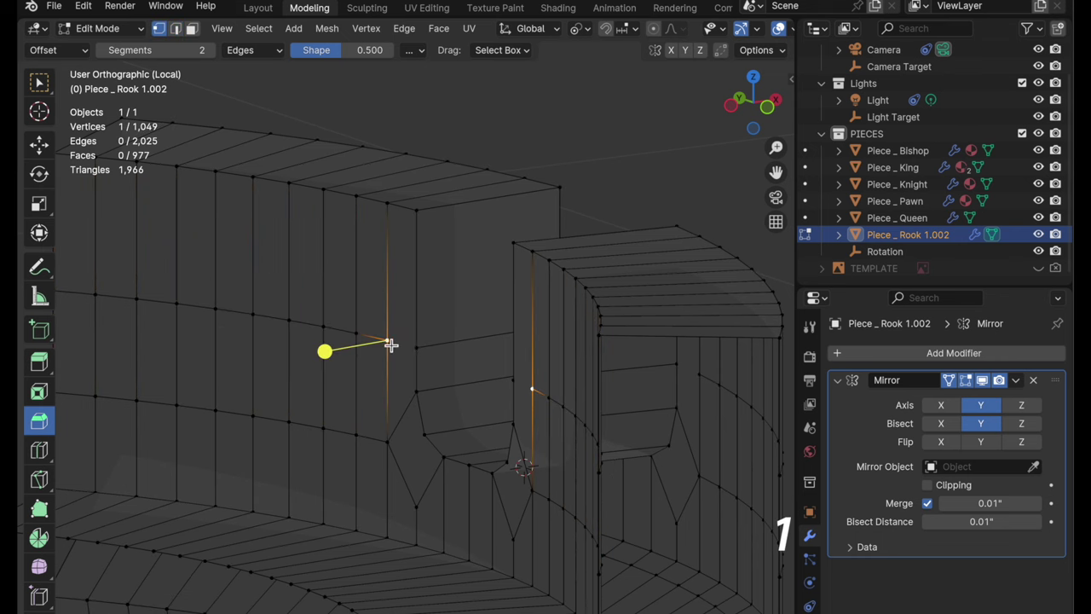
{"action": "left_click", "coordinate": [417, 348], "text": "shift"}
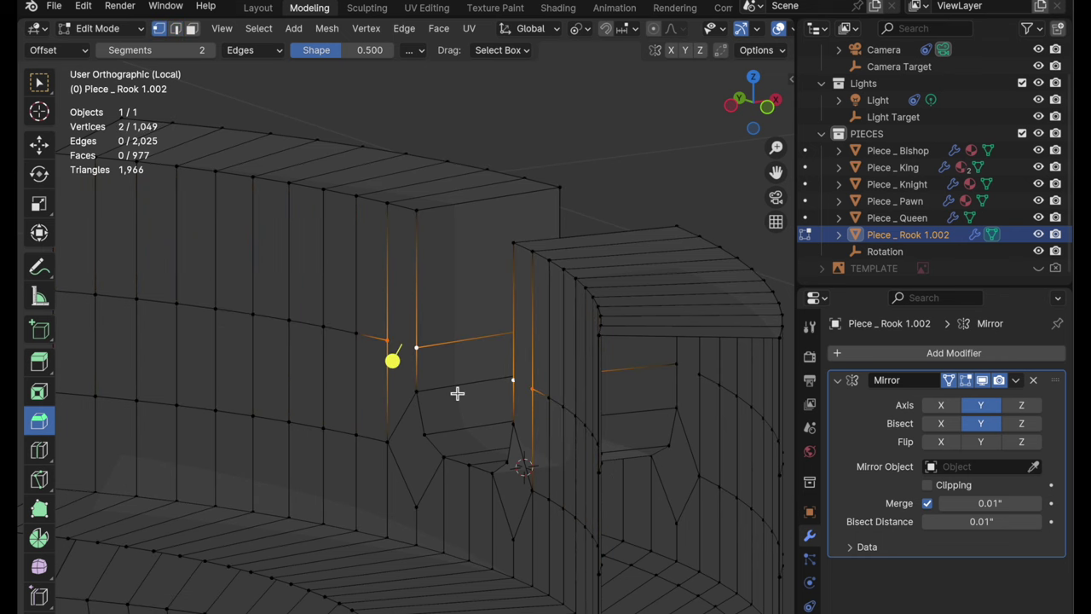
{"action": "key", "text": "j"}
Connect the notch's outer corner vertex to the end vertex of the outer wall's new loop and clear the selection.
{"action": "middle_click_drag", "start_coordinate": [546, 388], "coordinate": [519, 435]}
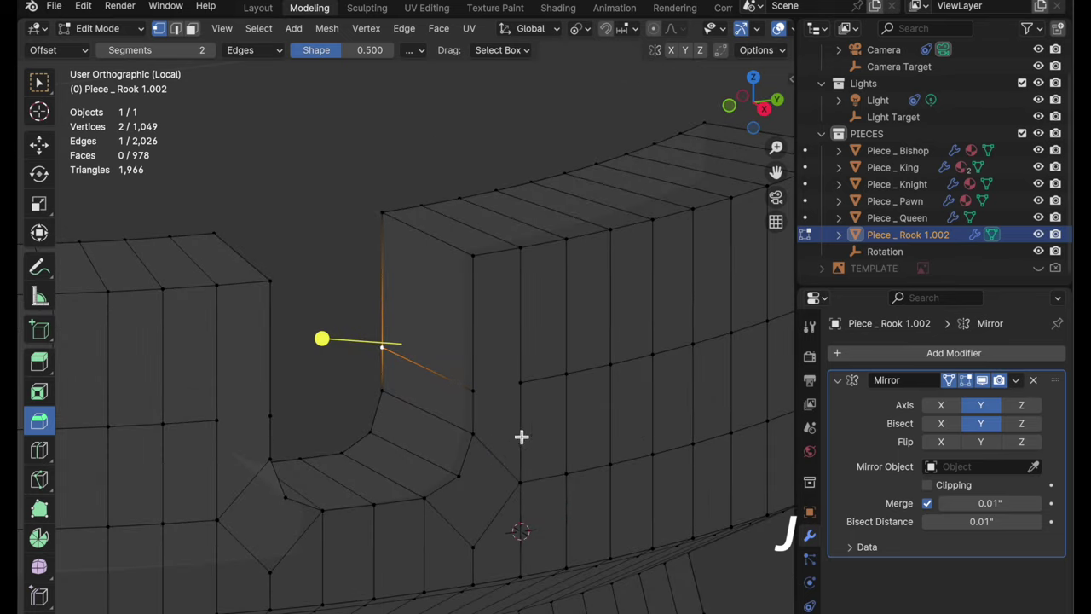
{"action": "left_click", "coordinate": [483, 402]}
{"action": "left_click", "coordinate": [522, 380], "text": "shift"}
{"action": "key", "text": "j"}
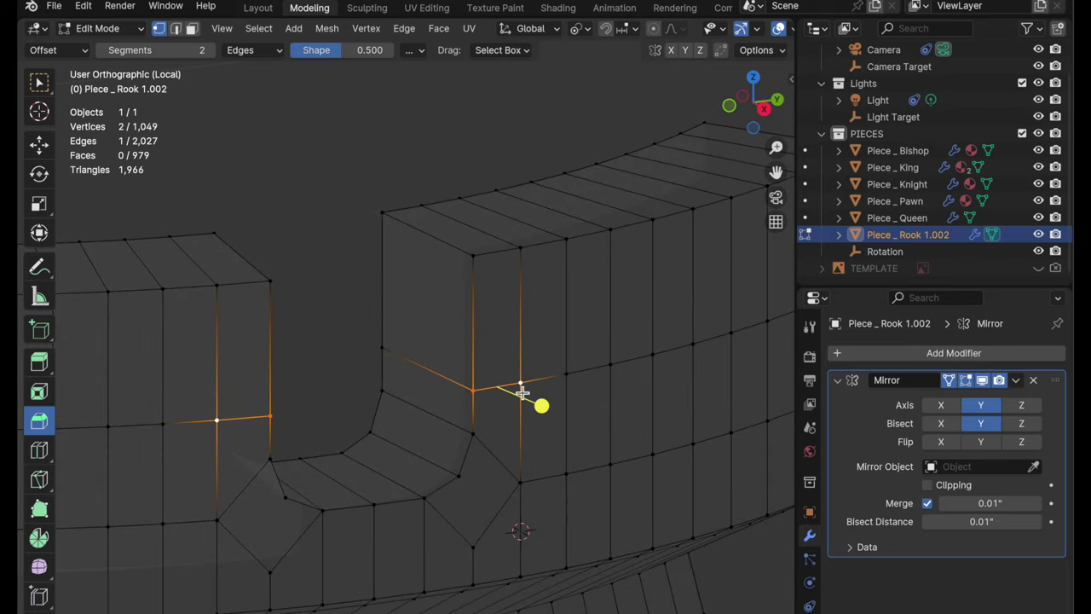
{"action": "middle_click_drag", "start_coordinate": [519, 389], "coordinate": [540, 415]}
{"action": "key", "text": "alt+a"}
Try sliding the outer wall's lower edge loop up by about 0.229, and undo the slide.
{"action": "middle_click_drag", "start_coordinate": [316, 248], "coordinate": [457, 297]}
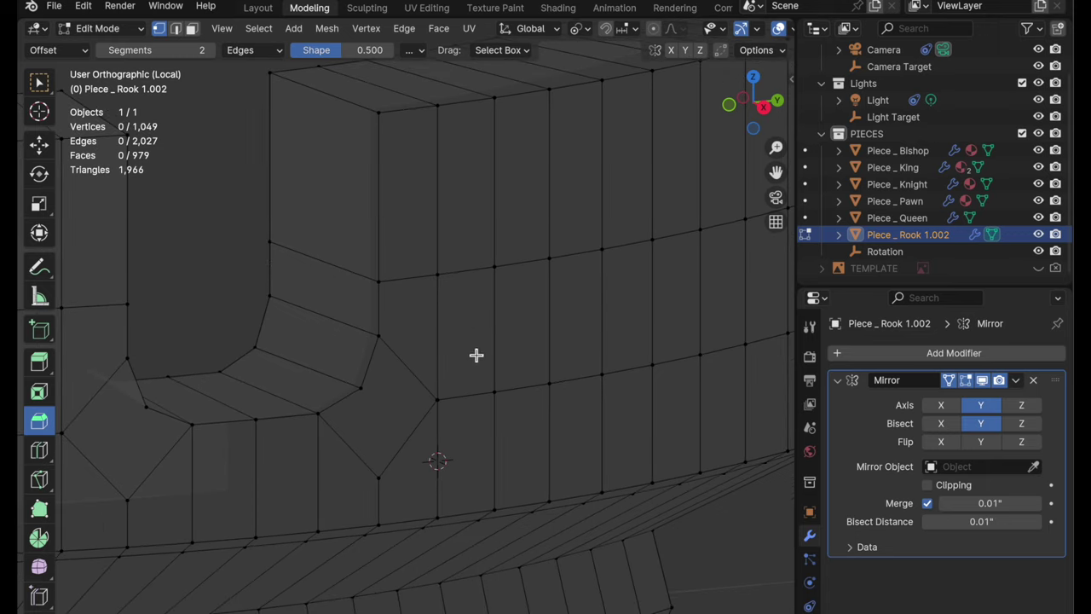
{"action": "middle_click_drag", "start_coordinate": [476, 354], "coordinate": [445, 319]}
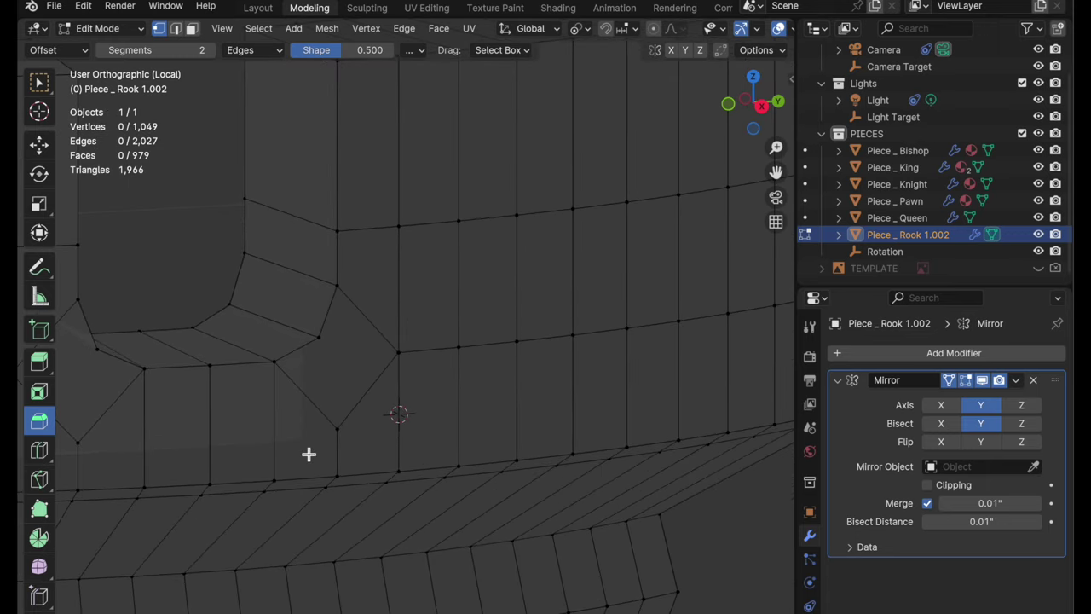
{"action": "left_click", "coordinate": [433, 350], "text": "alt"}
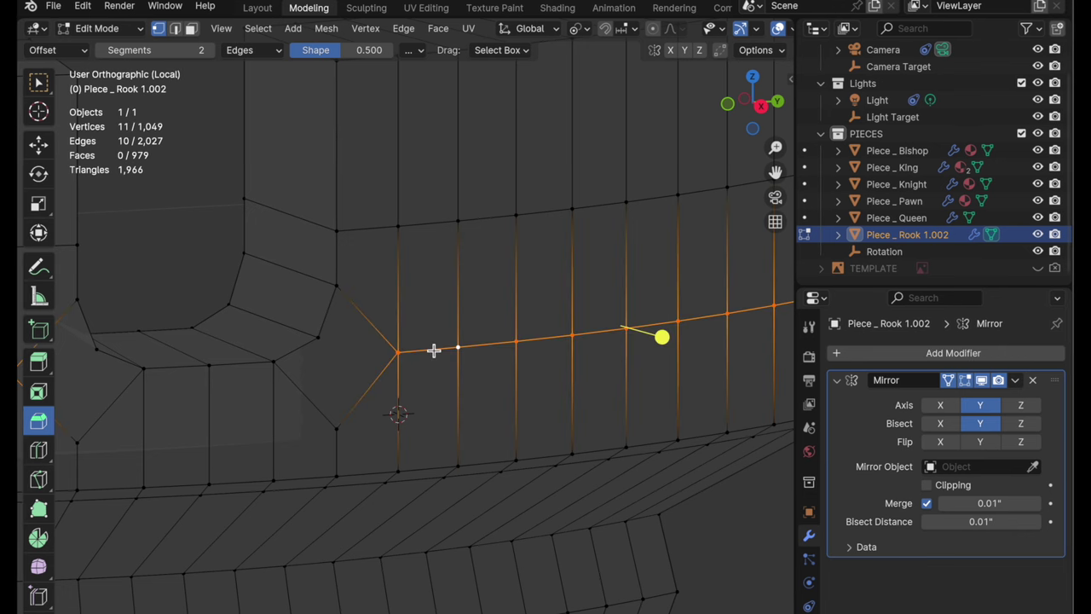
{"action": "key", "text": "g"}
{"action": "key", "text": "g"}
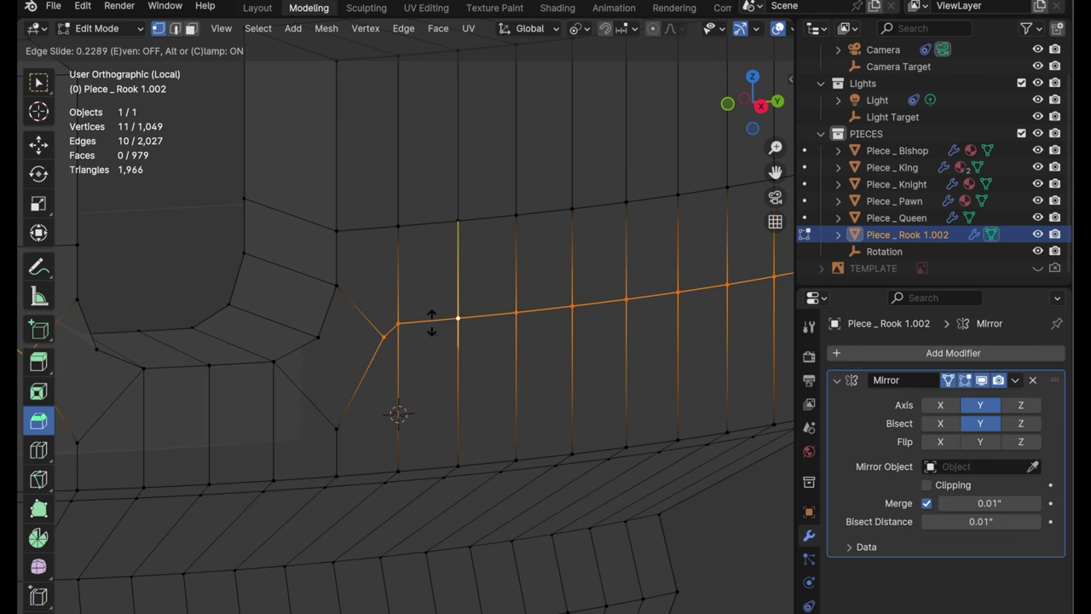
{"action": "left_click", "coordinate": [431, 318]}
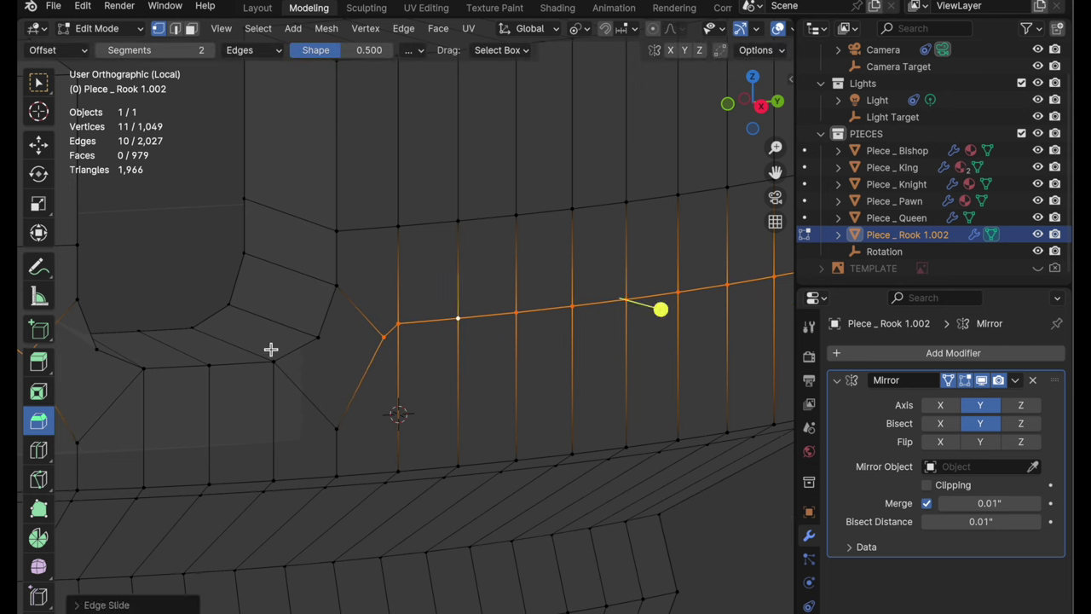
{"action": "key", "text": "ctrl+z"}
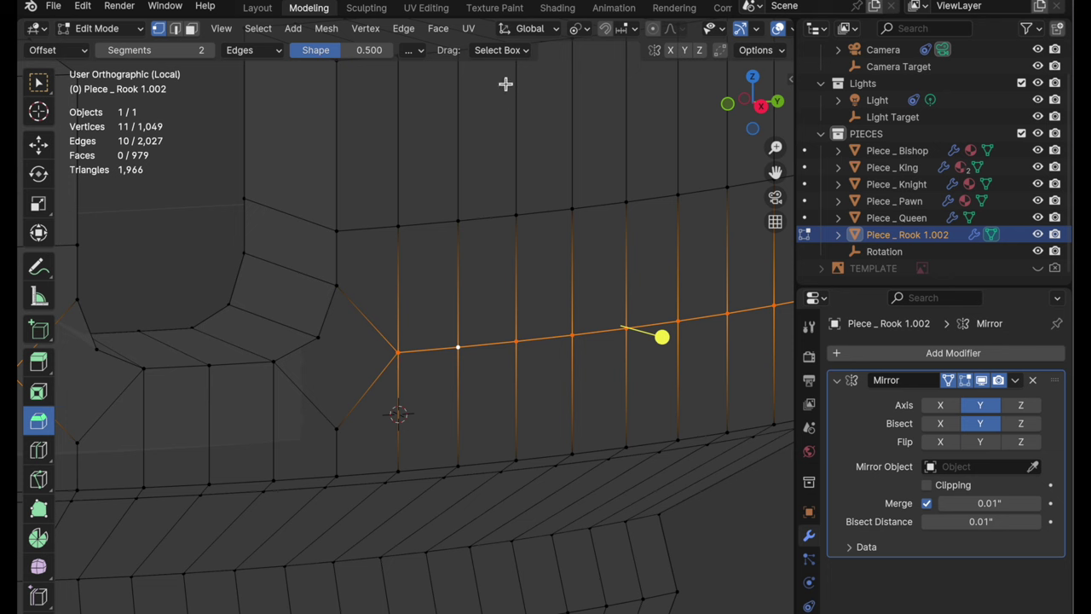
Merge the two overlapping vertices at the notch end of the outer wall's lower edge loop at their center.
{"action": "left_click_drag", "start_coordinate": [375, 324], "coordinate": [420, 386]}
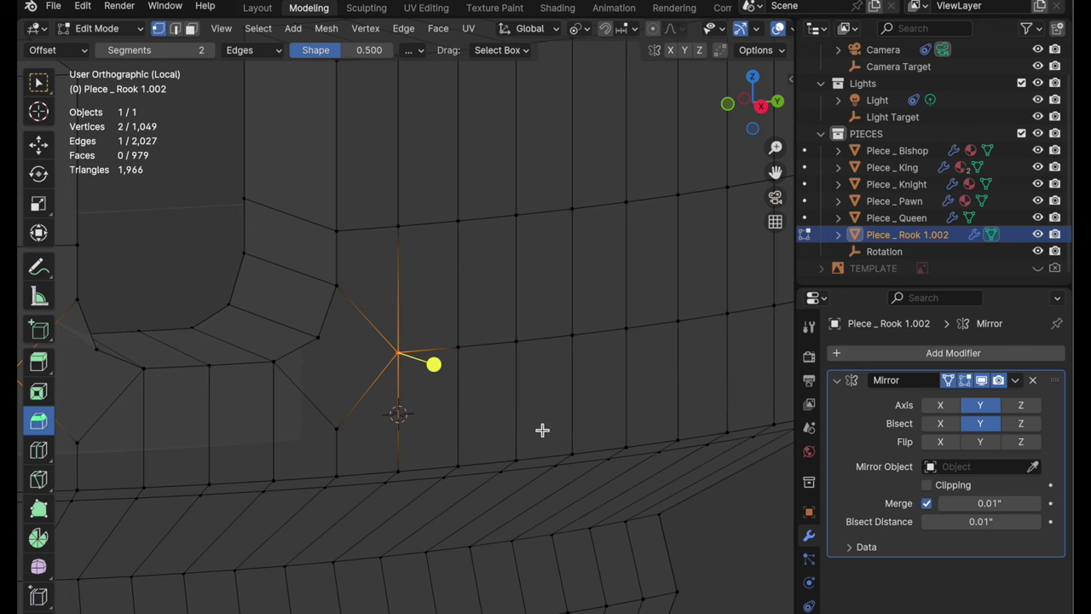
{"action": "right_click", "coordinate": [585, 253]}
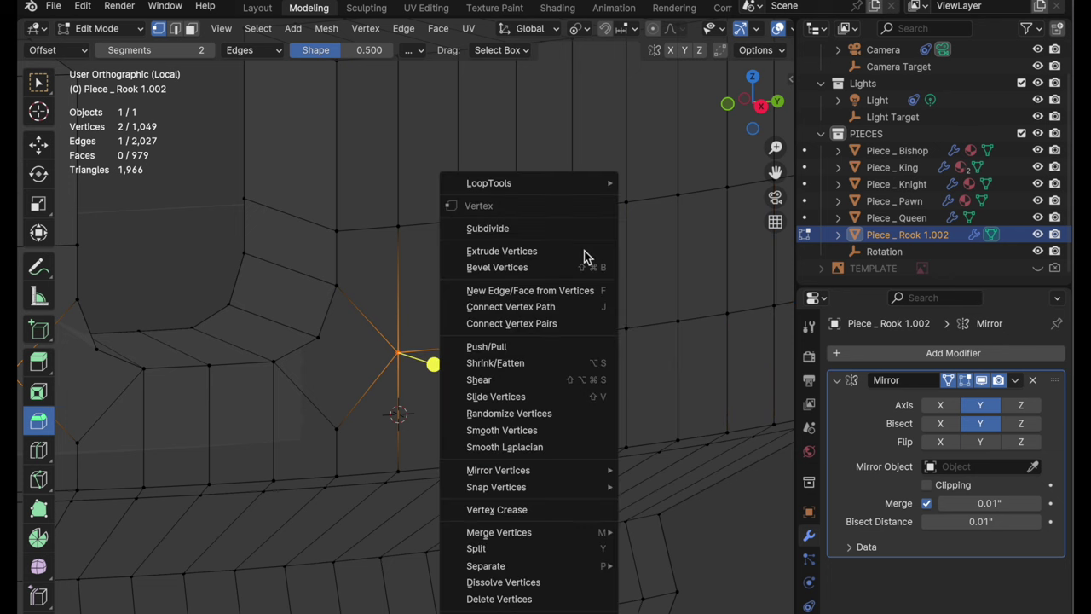
{"action": "mouse_move", "coordinate": [579, 534]}
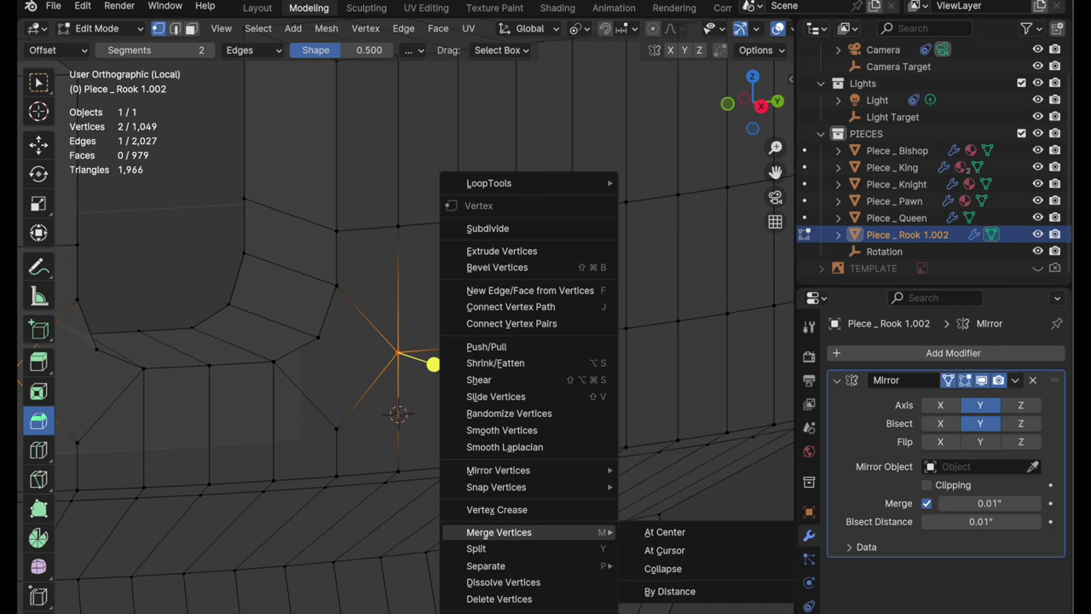
{"action": "left_click", "coordinate": [649, 532]}
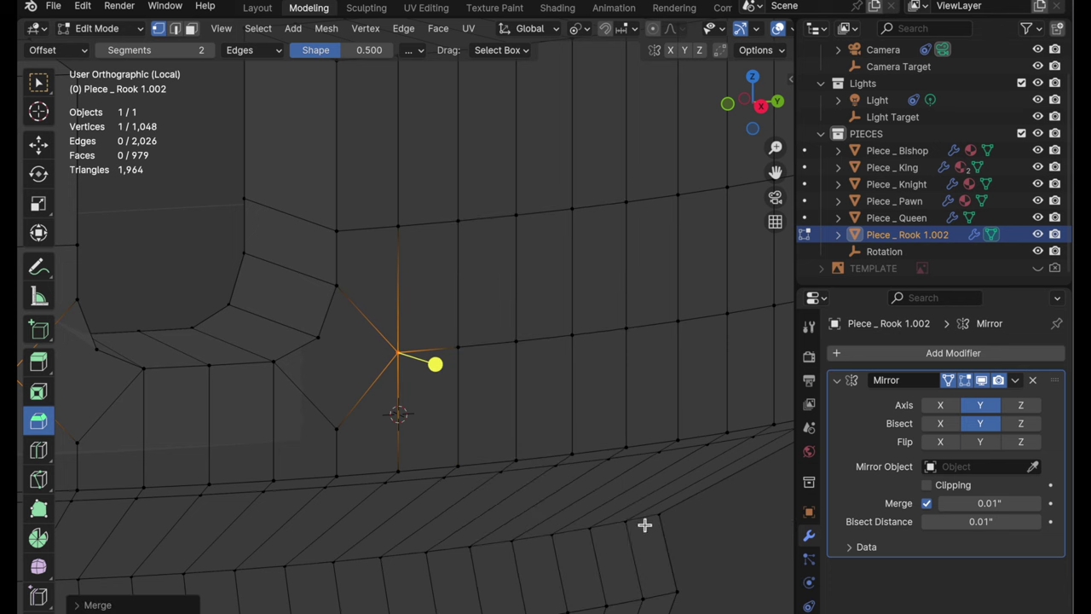
Slide the outer wall's lower edge loop up by a factor of about 0.42, toward the height of the notch bevel's upper edge.
{"action": "left_click", "coordinate": [496, 347], "text": "alt"}
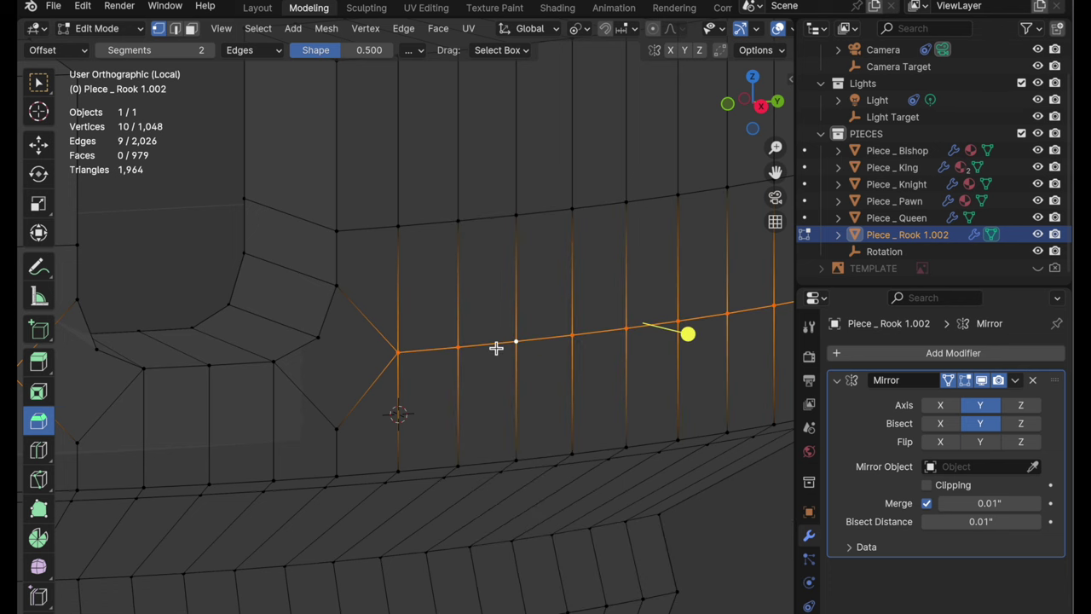
{"action": "key", "text": "g"}
{"action": "key", "text": "g"}
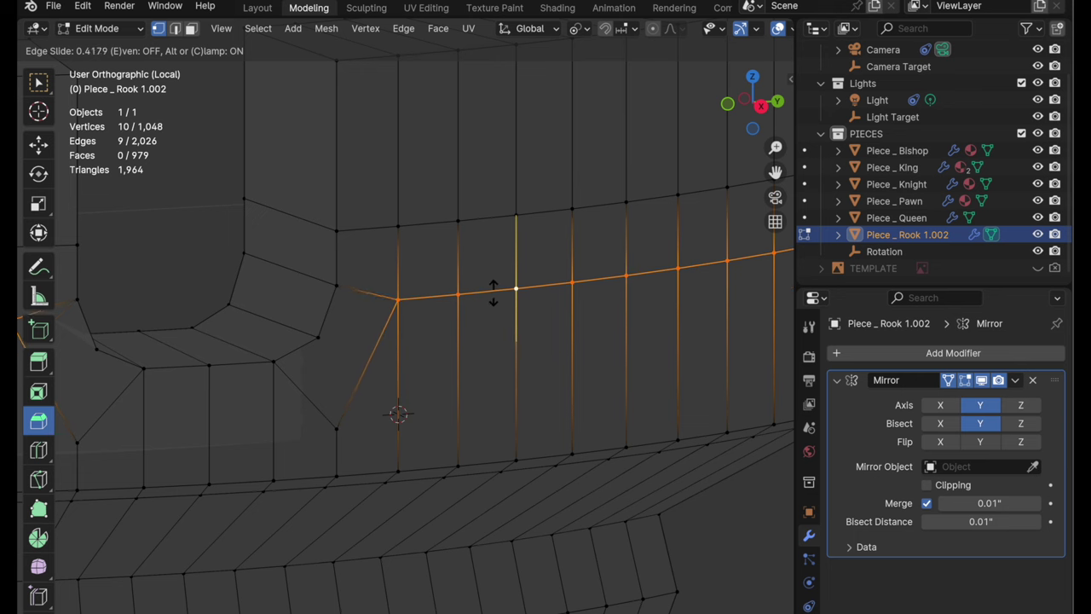
{"action": "left_click", "coordinate": [493, 292]}
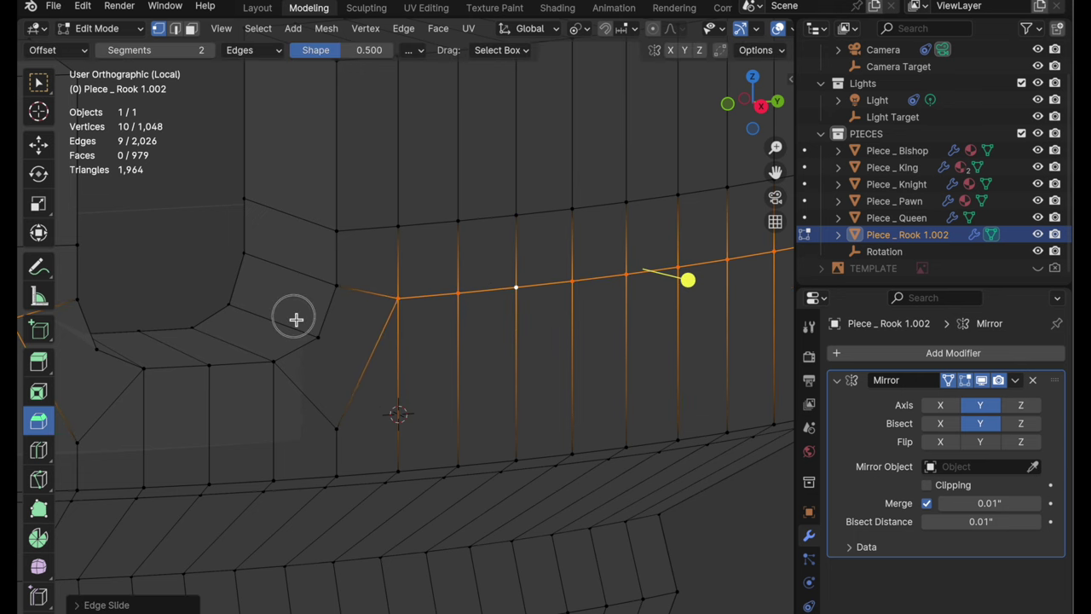
Merge the overlapping vertices at the notch end of the inner wall's lower edge loop at their center.
{"action": "mouse_move", "coordinate": [295, 316]}
{"action": "middle_mouse_down"}
{"action": "mouse_move", "coordinate": [551, 318]}
{"action": "mouse_move", "coordinate": [287, 322]}
{"action": "middle_mouse_up"}
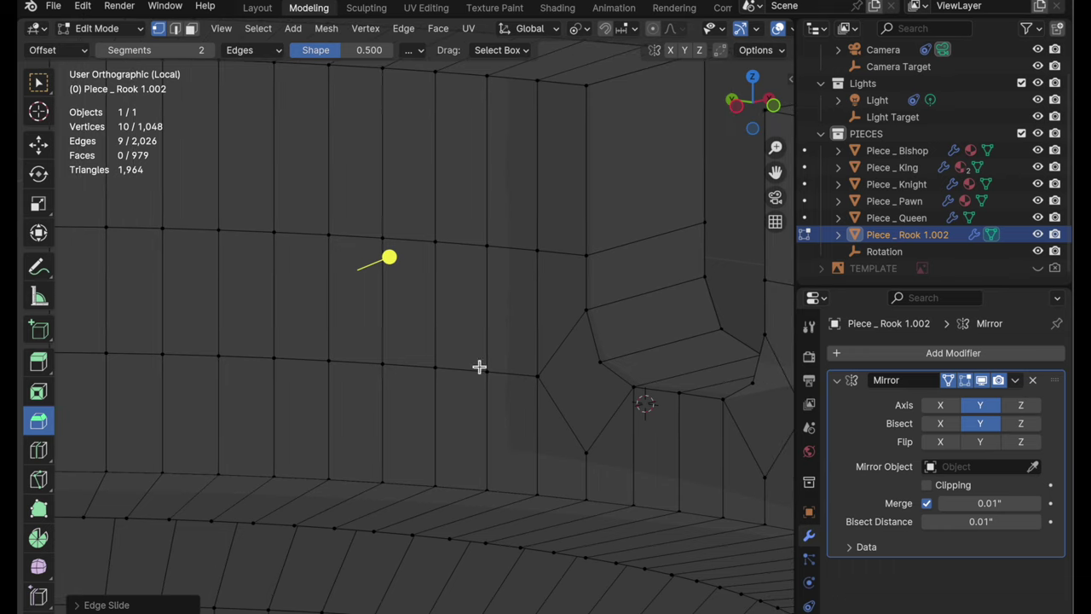
{"action": "left_click", "coordinate": [537, 375]}
{"action": "right_click", "coordinate": [348, 321]}
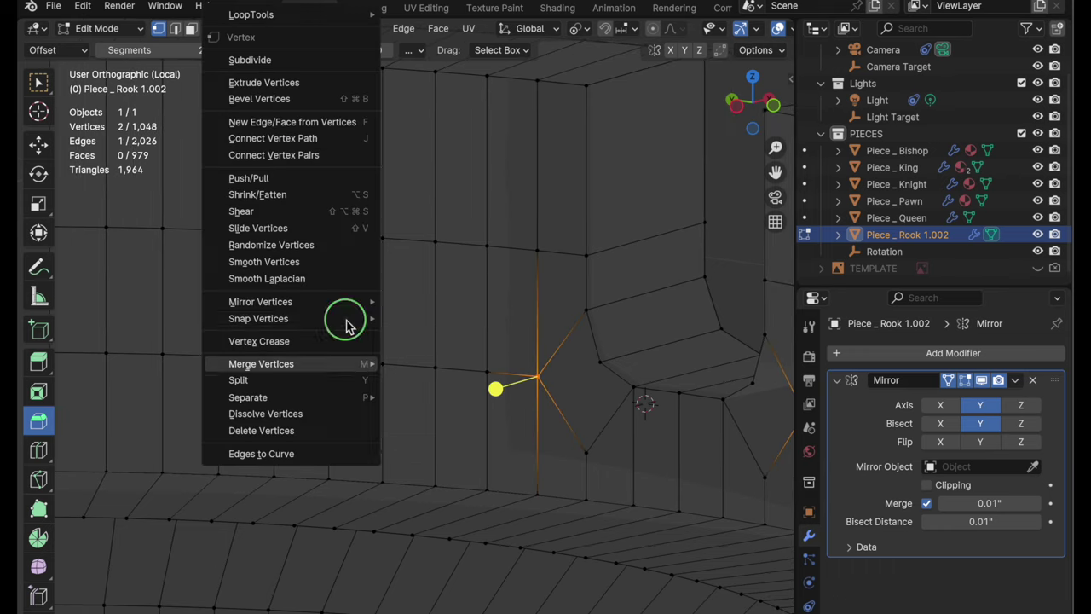
{"action": "mouse_move", "coordinate": [332, 364]}
{"action": "left_click", "coordinate": [415, 364]}
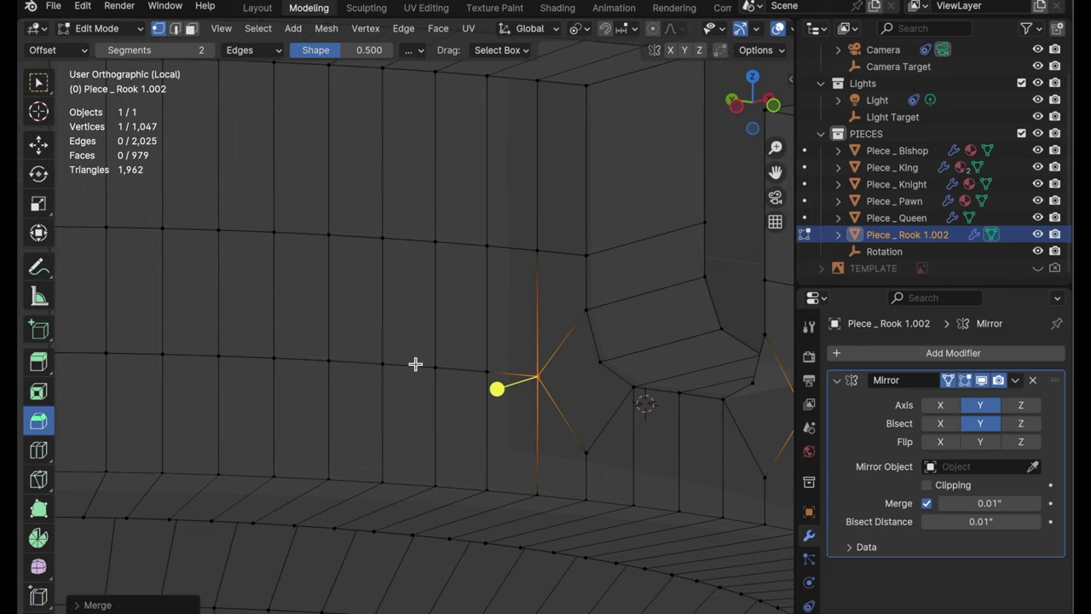
Slide the inner wall's lower edge loop up by a factor of about 0.5, level with the notch bevel's upper edge.
{"action": "left_click", "coordinate": [477, 369], "text": "alt"}
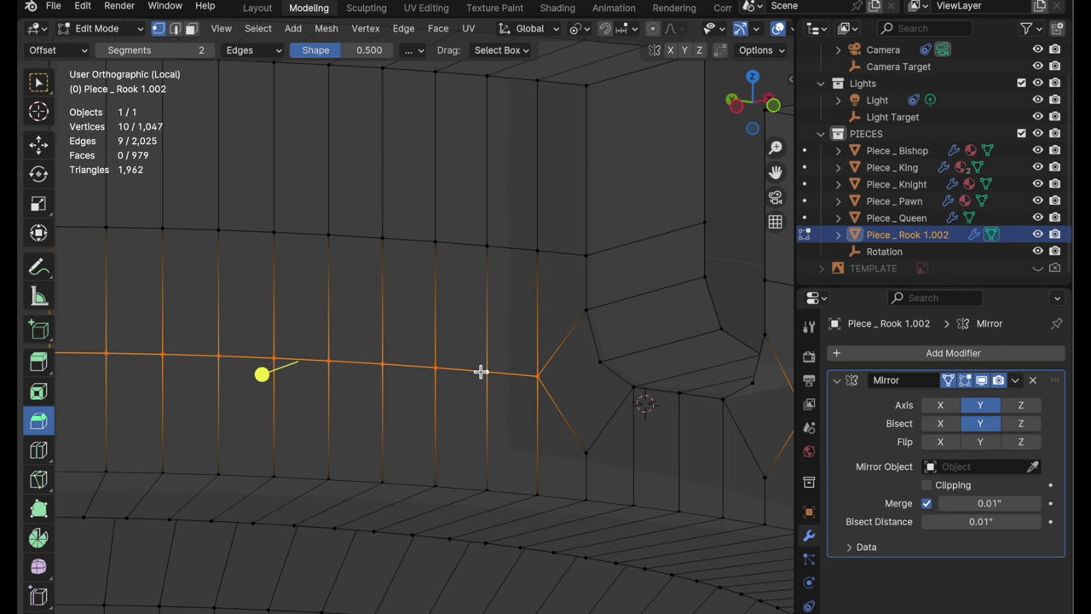
{"action": "key", "text": "g"}
{"action": "key", "text": "g"}
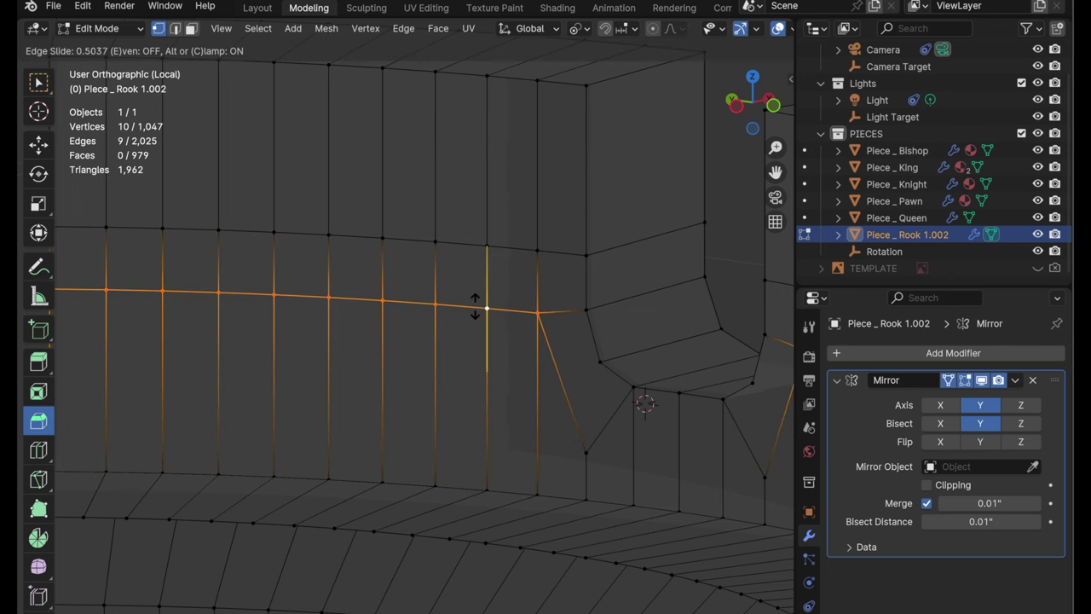
{"action": "left_click", "coordinate": [475, 308]}
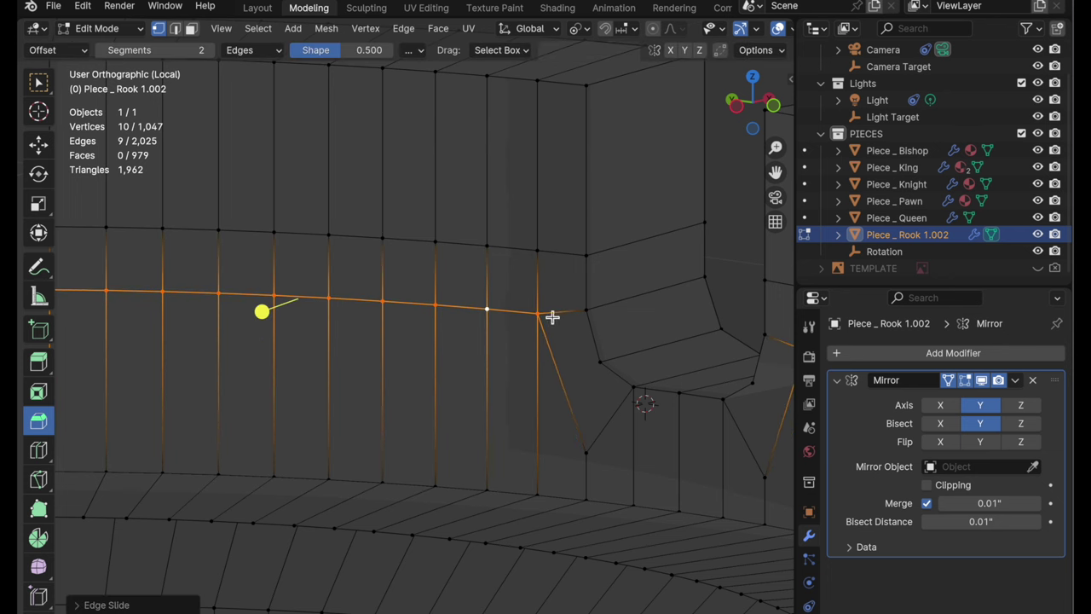
Dissolve the faces surrounding the lower corner of the notch on the inner wall into one face reaching the notch's centre line.
{"action": "left_click", "coordinate": [191, 28]}
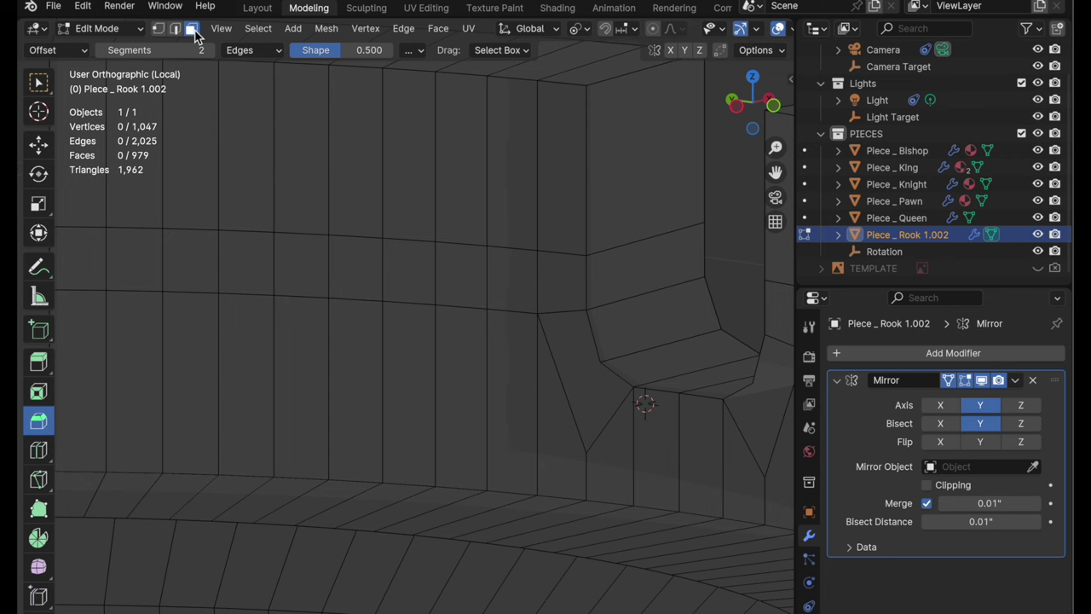
{"action": "left_click", "coordinate": [554, 394]}
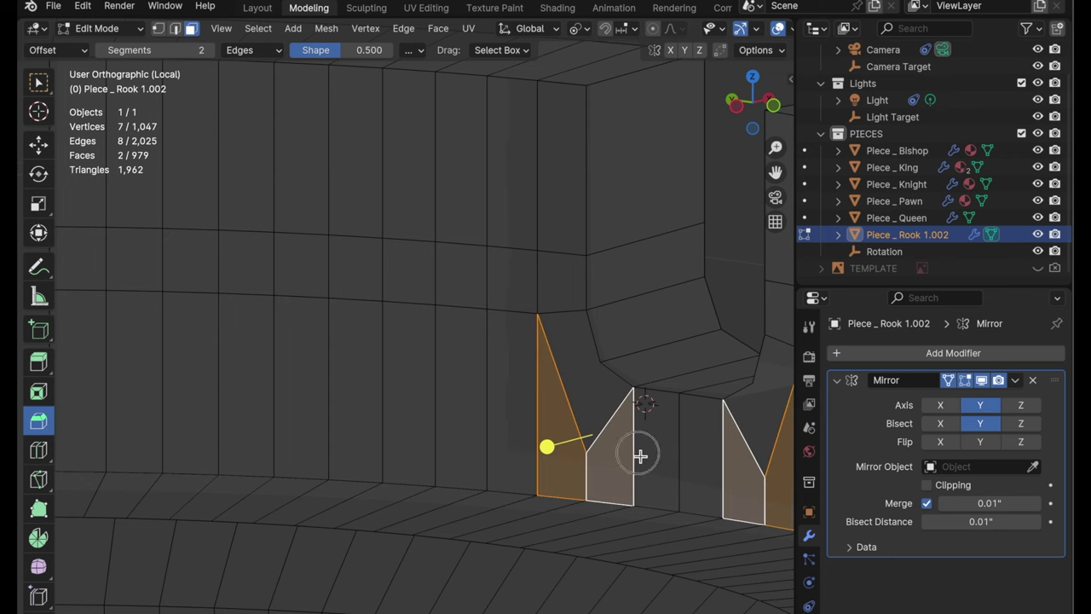
{"action": "key", "text": "ctrl+KP_Add"}
{"action": "middle_click_drag", "start_coordinate": [632, 410], "coordinate": [605, 401]}
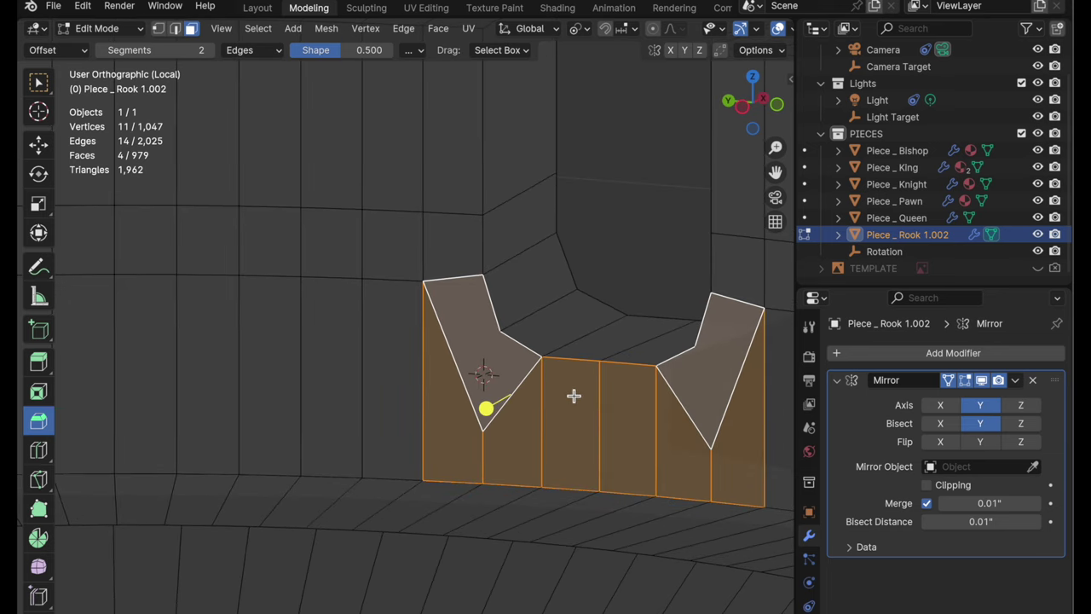
{"action": "key", "text": "ctrl+f"}
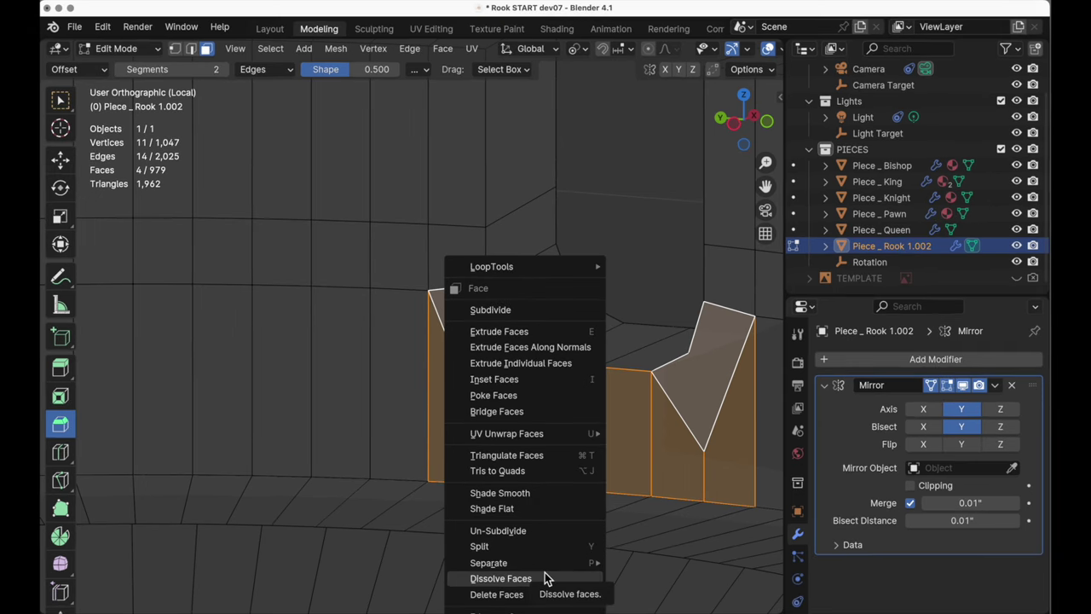
{"action": "left_click", "coordinate": [546, 578]}
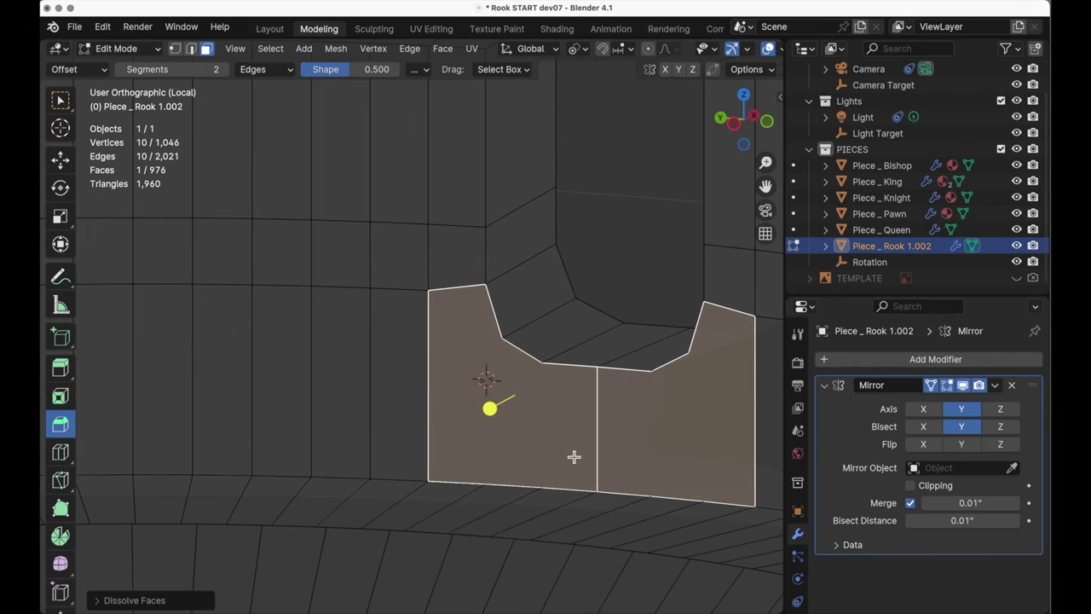
Dissolve the matching four faces around the notch's lower corner on the outer wall into a single face.
{"action": "key", "text": "alt+a"}
{"action": "left_click", "coordinate": [533, 410]}
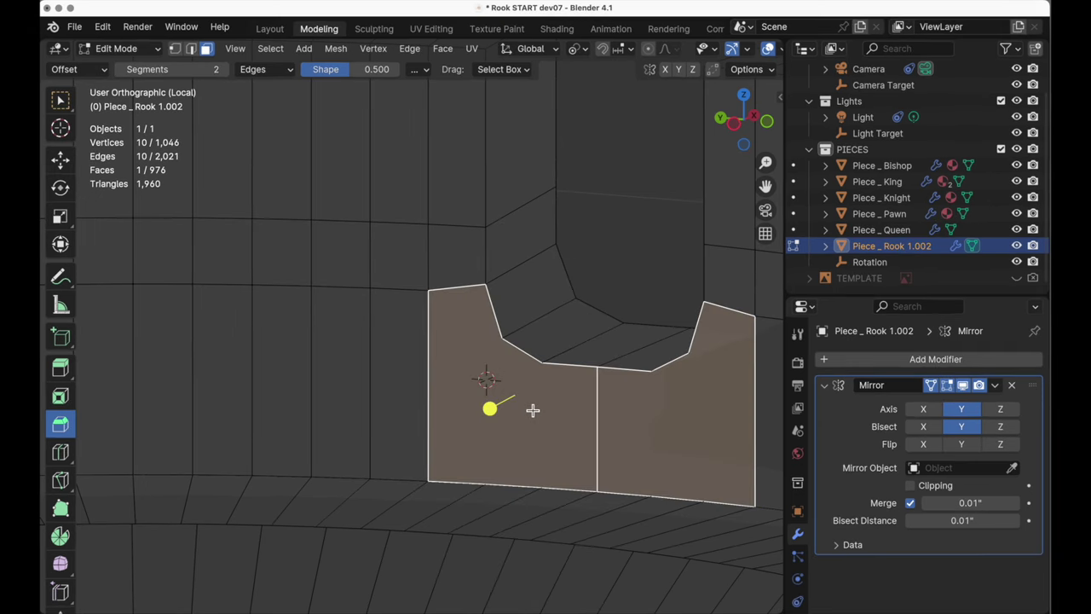
{"action": "middle_click_drag", "start_coordinate": [623, 338], "coordinate": [469, 333]}
{"action": "left_click", "coordinate": [514, 414]}
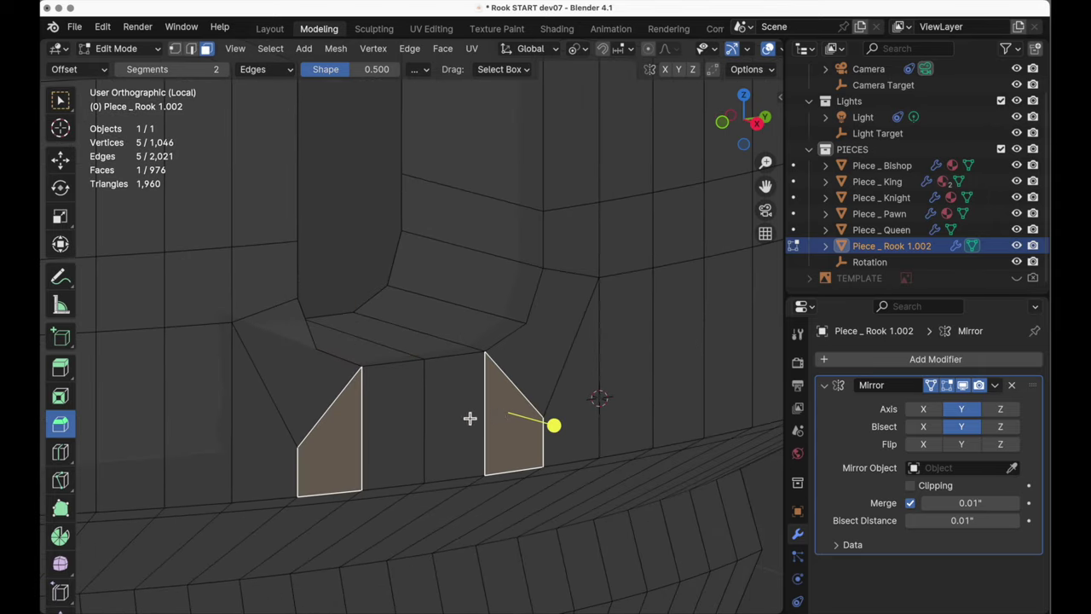
{"action": "left_click", "coordinate": [469, 419], "text": "shift"}
{"action": "left_click", "coordinate": [584, 396], "text": "shift"}
{"action": "key", "text": "ctrl+f"}
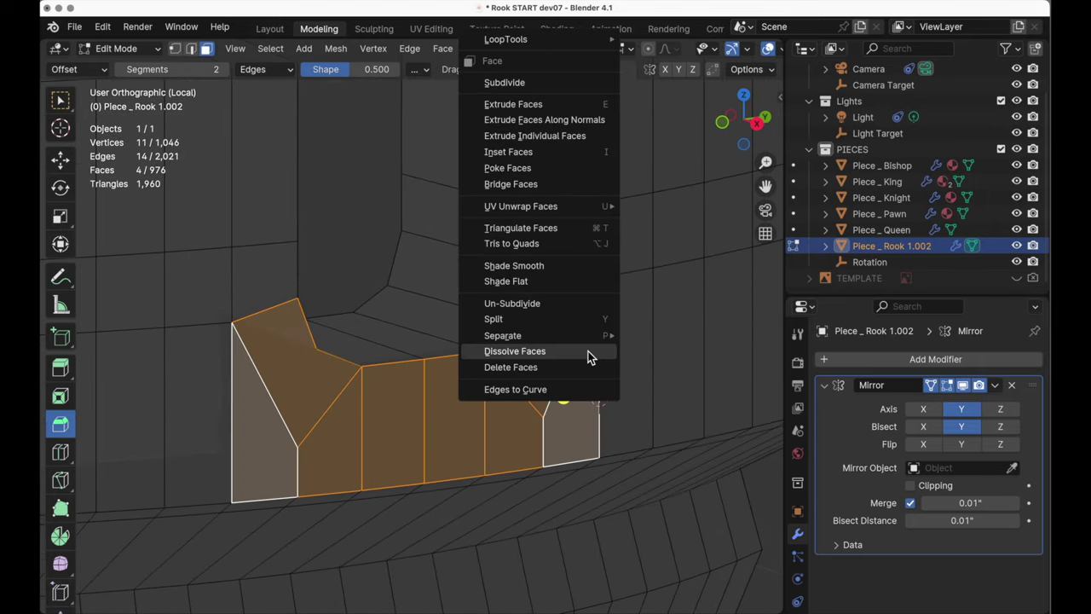
{"action": "left_click", "coordinate": [588, 351]}
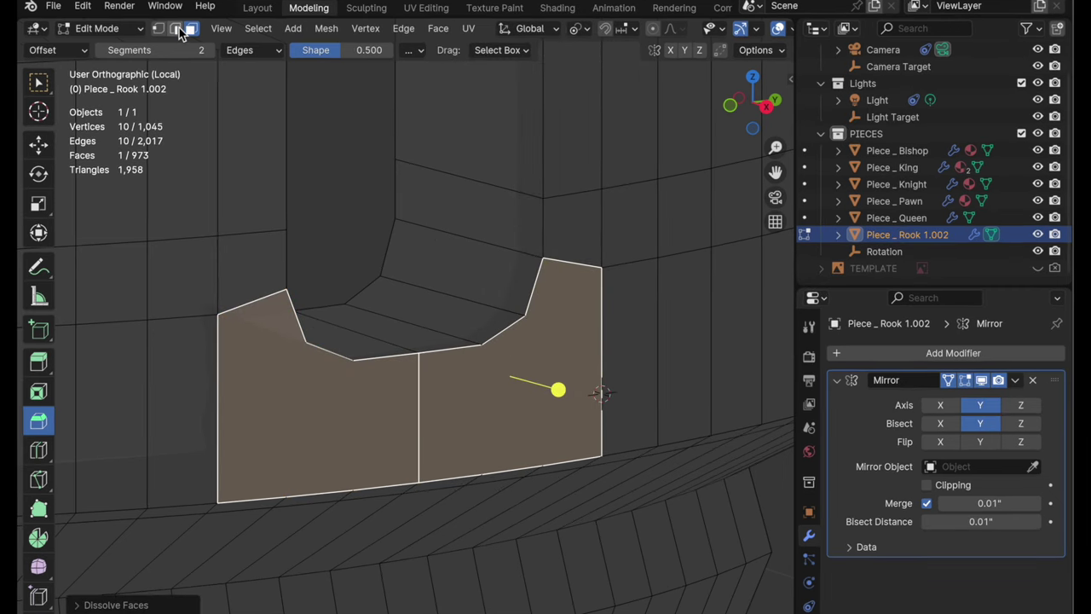
Select the edges outlining the notch on the outer and inner walls, including the top edge joining them.
{"action": "left_click", "coordinate": [179, 31]}
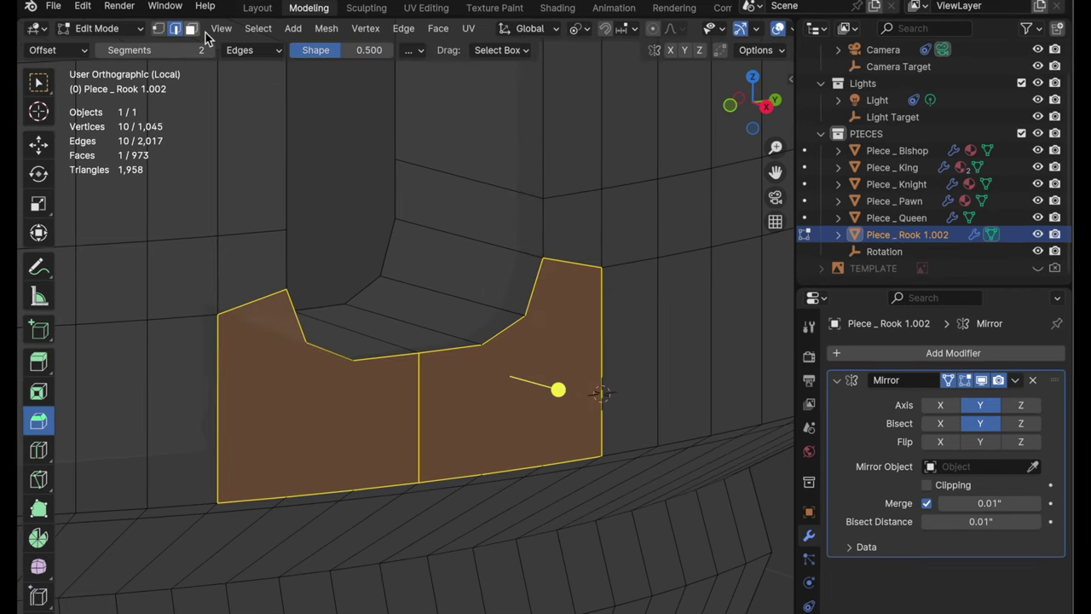
{"action": "left_click", "coordinate": [543, 234], "text": "alt"}
{"action": "left_click", "coordinate": [506, 331], "text": "alt+shift"}
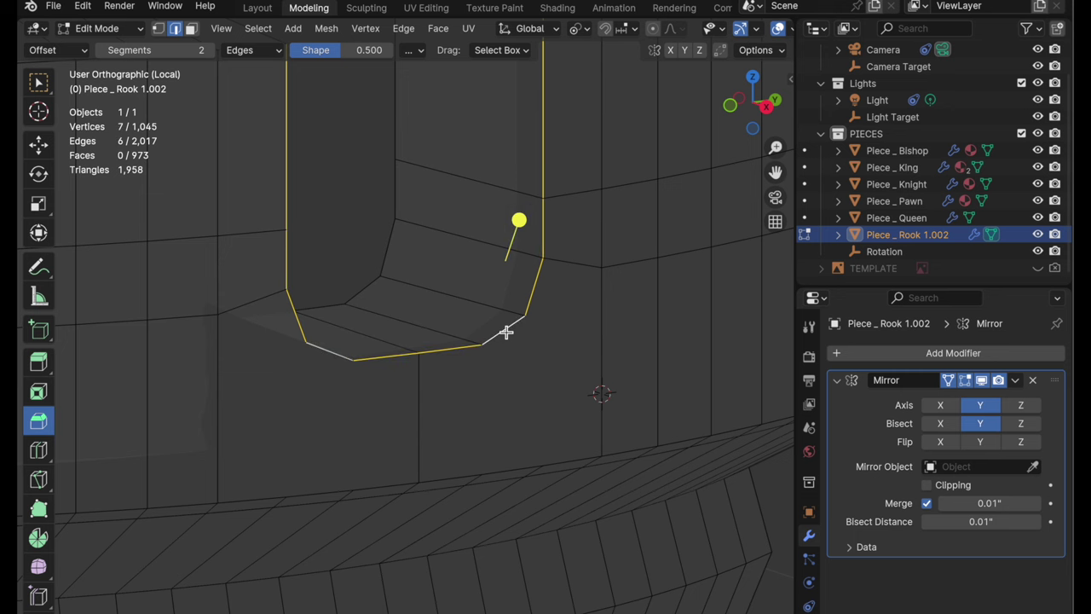
{"action": "middle_click_drag", "start_coordinate": [493, 248], "coordinate": [492, 443], "text": "shift"}
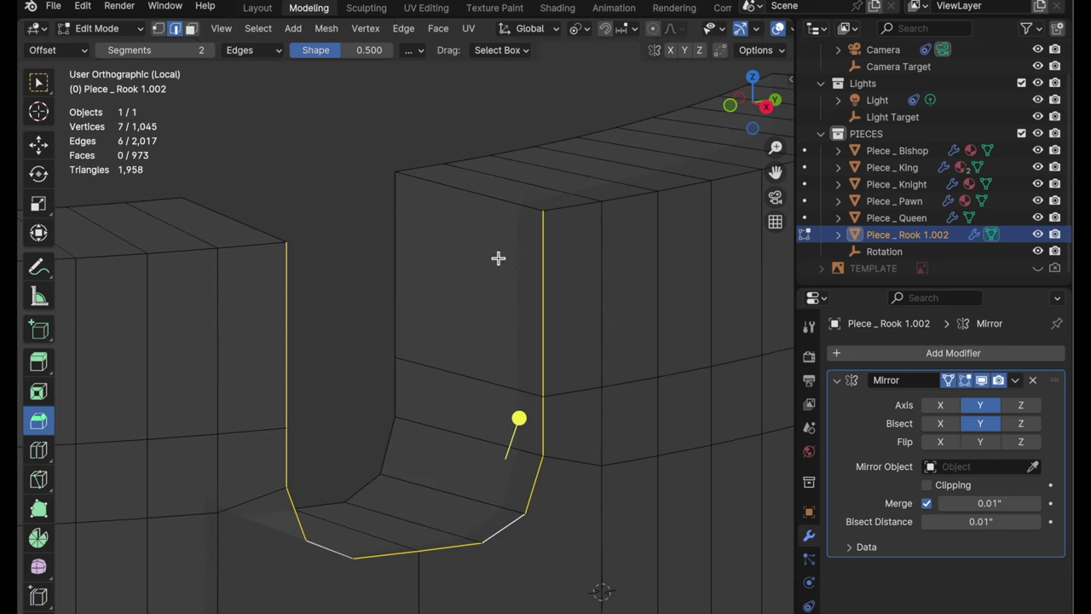
{"action": "left_click", "coordinate": [499, 196], "text": "shift"}
{"action": "middle_click_drag", "start_coordinate": [409, 263], "coordinate": [626, 183]}
{"action": "left_click", "coordinate": [465, 203], "text": "alt+shift"}
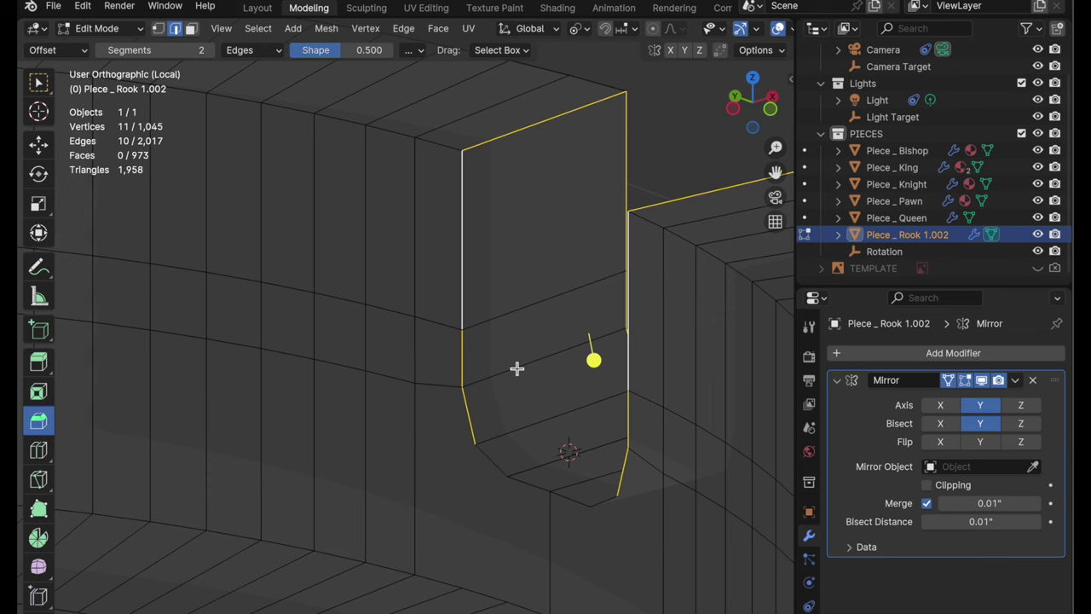
{"action": "left_click", "coordinate": [496, 463], "text": "shift"}
{"action": "left_click", "coordinate": [528, 482], "text": "shift"}
{"action": "middle_click_drag", "start_coordinate": [552, 453], "coordinate": [492, 440]}
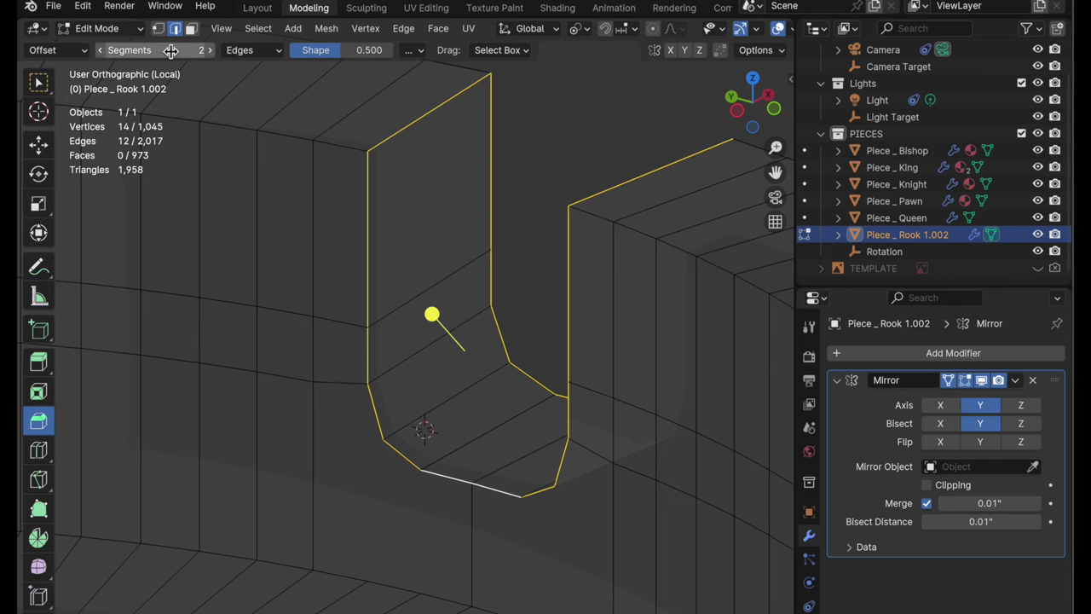
Set the Bevel tool's shape to 1.
{"action": "left_click", "coordinate": [397, 53]}
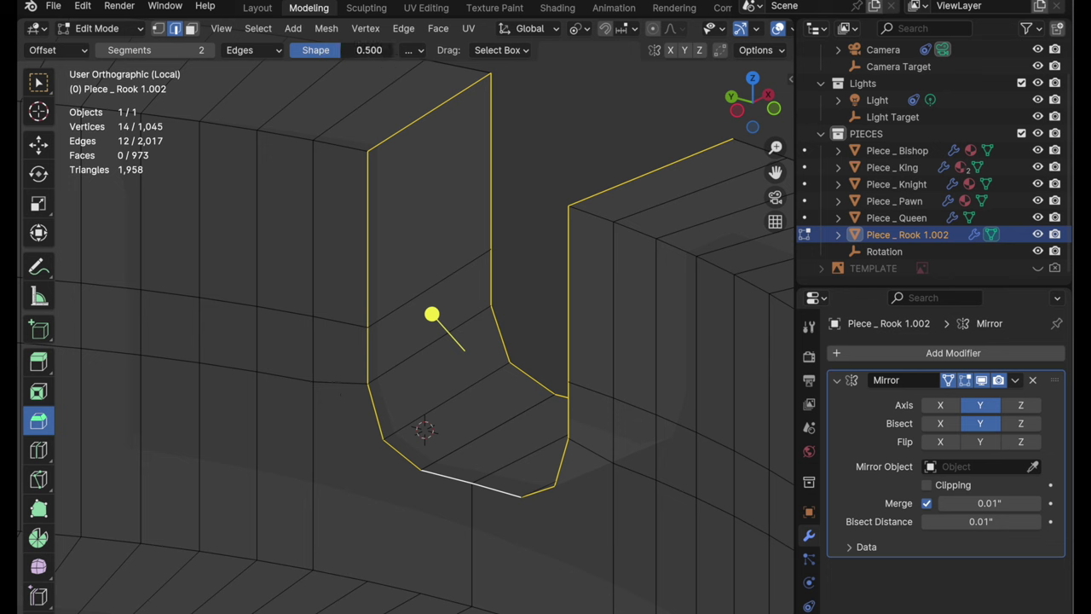
{"action": "type", "text": "1"}
{"action": "key", "text": "Return"}
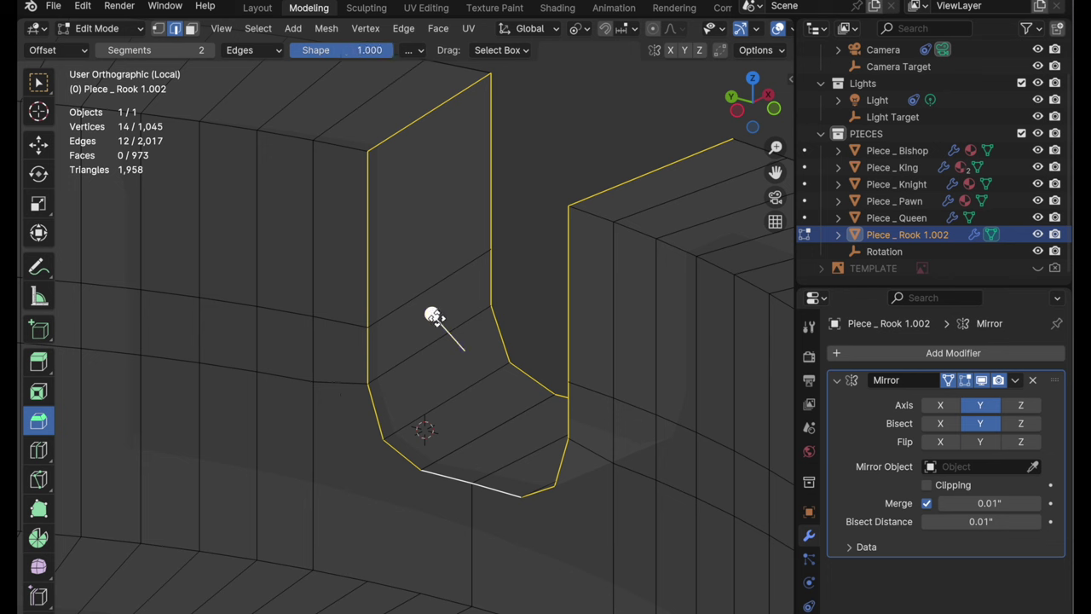
Try to bevel the edges outlining the notch with the new bevel shape.
{"action": "left_click_drag", "start_coordinate": [429, 316], "coordinate": [424, 304]}
{"action": "key", "text": "ctrl+z"}
{"action": "key", "text": "ctrl+z"}
{"action": "middle_click_drag", "start_coordinate": [449, 303], "coordinate": [383, 386]}
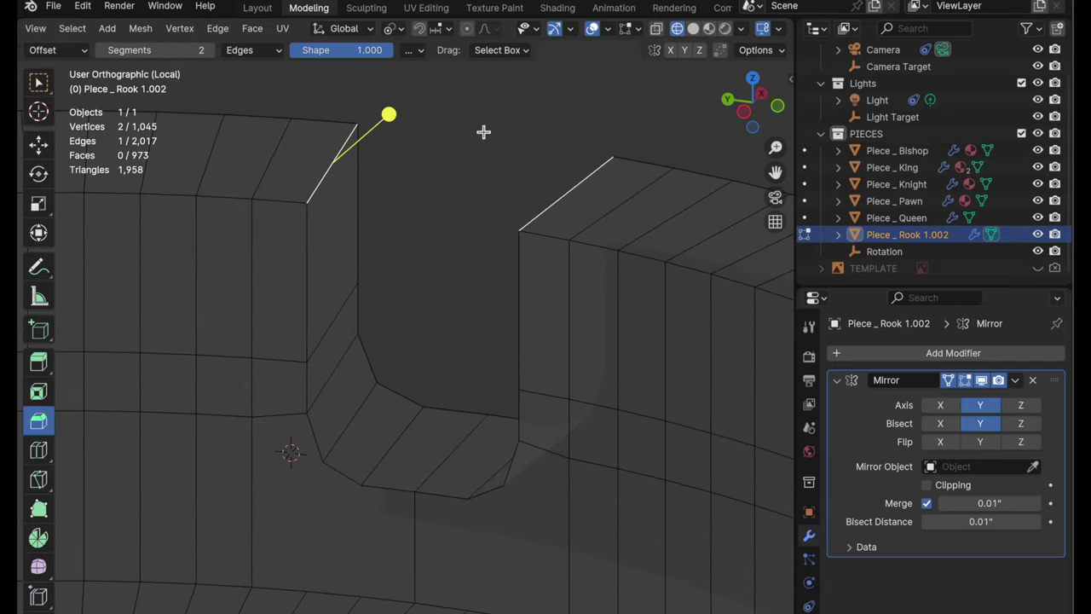
{"action": "key", "text": "ctrl+shift+z"}
Merge all of the rook's vertices by distance.
{"action": "key", "text": "a"}
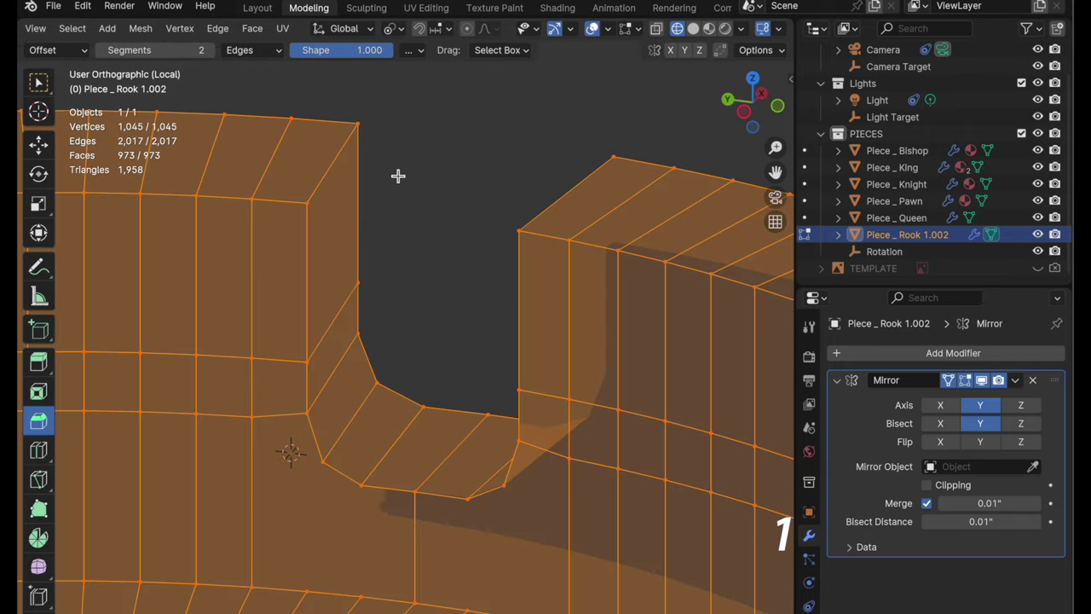
{"action": "right_click", "coordinate": [473, 195]}
{"action": "mouse_move", "coordinate": [456, 522]}
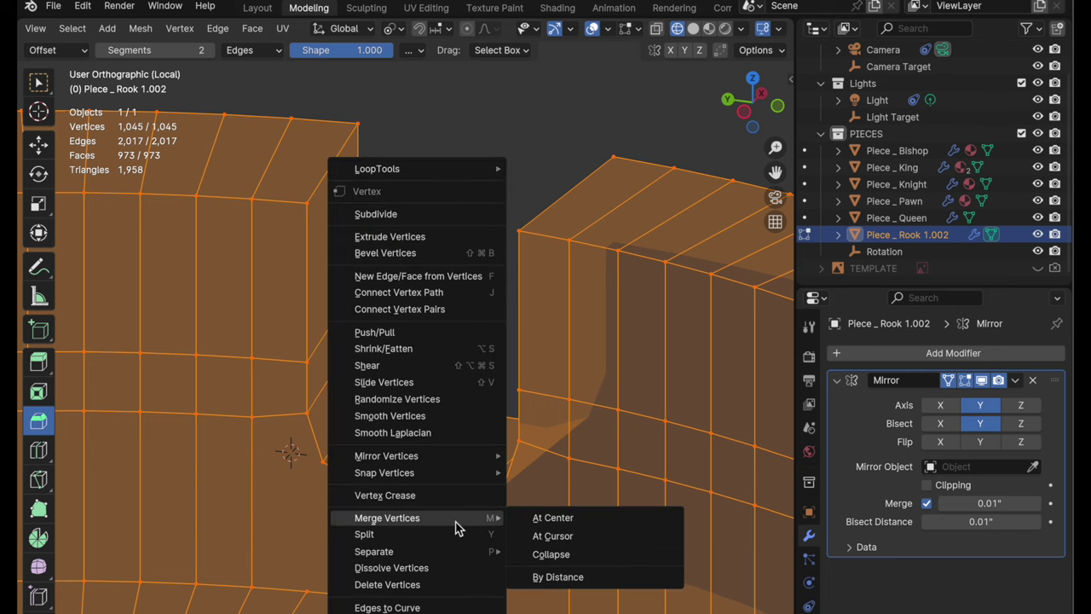
{"action": "left_click", "coordinate": [571, 577]}
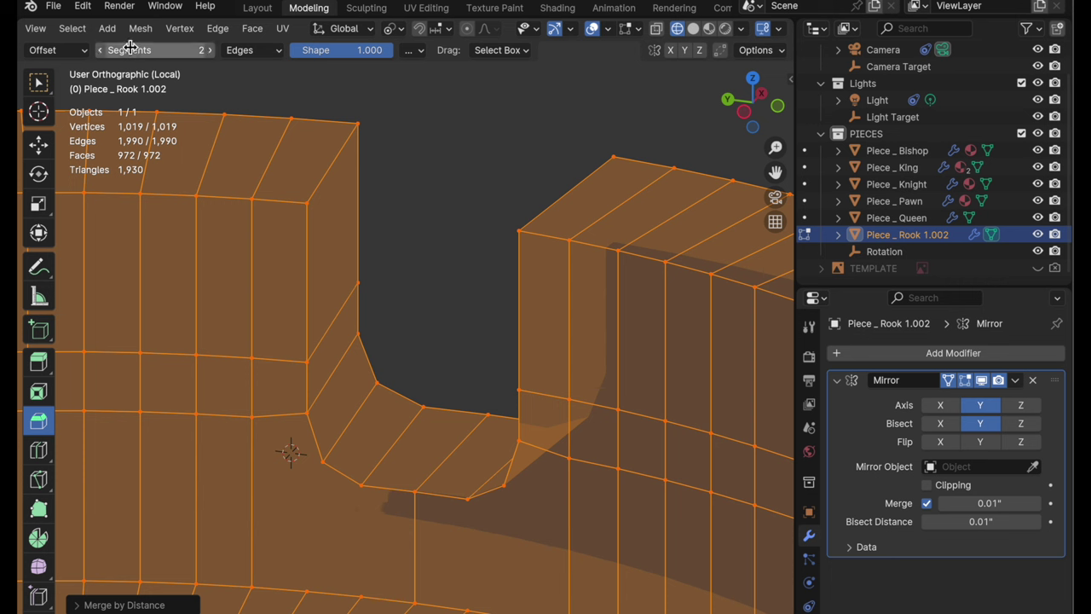
Bevel the notch's outline edges on both walls and across the top by a narrow width, with two segments and shape 1.
{"action": "scroll", "coordinate": [110, 29], "scroll_direction": "left", "scroll_amount": 4}
{"action": "left_click", "coordinate": [175, 29]}
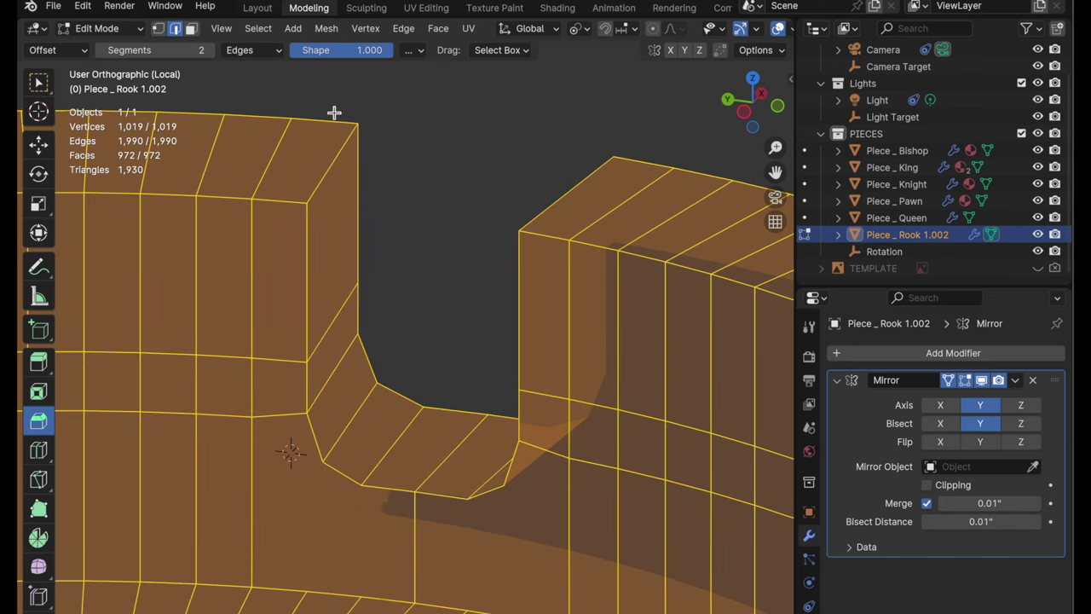
{"action": "left_click", "coordinate": [323, 258], "text": "alt"}
{"action": "left_click", "coordinate": [347, 471], "text": "alt"}
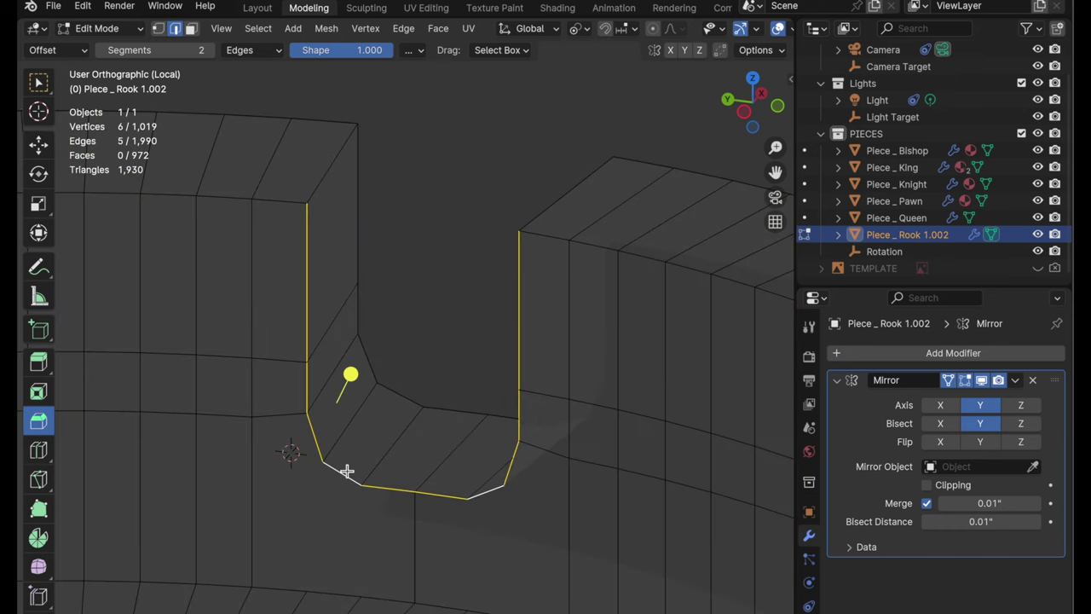
{"action": "left_click", "coordinate": [406, 400], "text": "alt+shift"}
{"action": "left_click", "coordinate": [365, 268], "text": "alt+shift"}
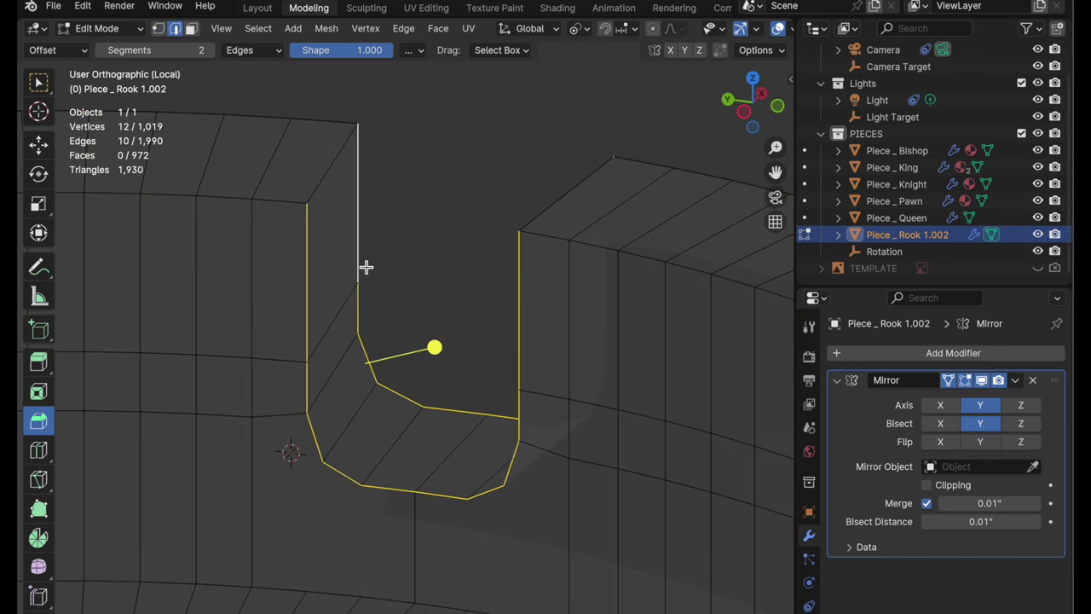
{"action": "left_click", "coordinate": [335, 175], "text": "alt+shift"}
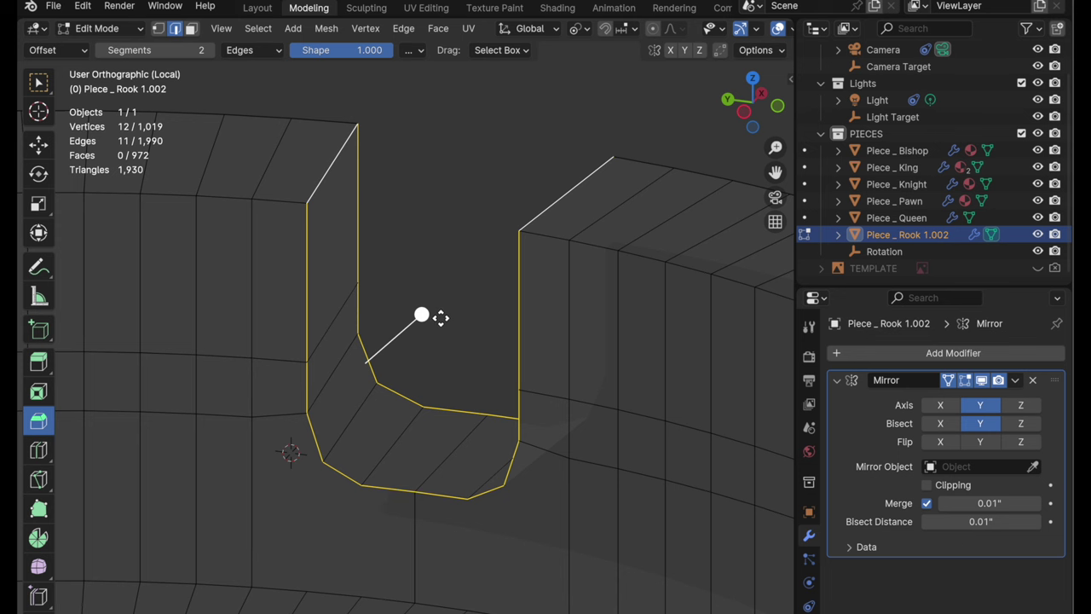
{"action": "left_click_drag", "start_coordinate": [434, 319], "coordinate": [440, 314]}
{"action": "scroll", "coordinate": [414, 431], "scroll_direction": "up", "scroll_amount": 2}
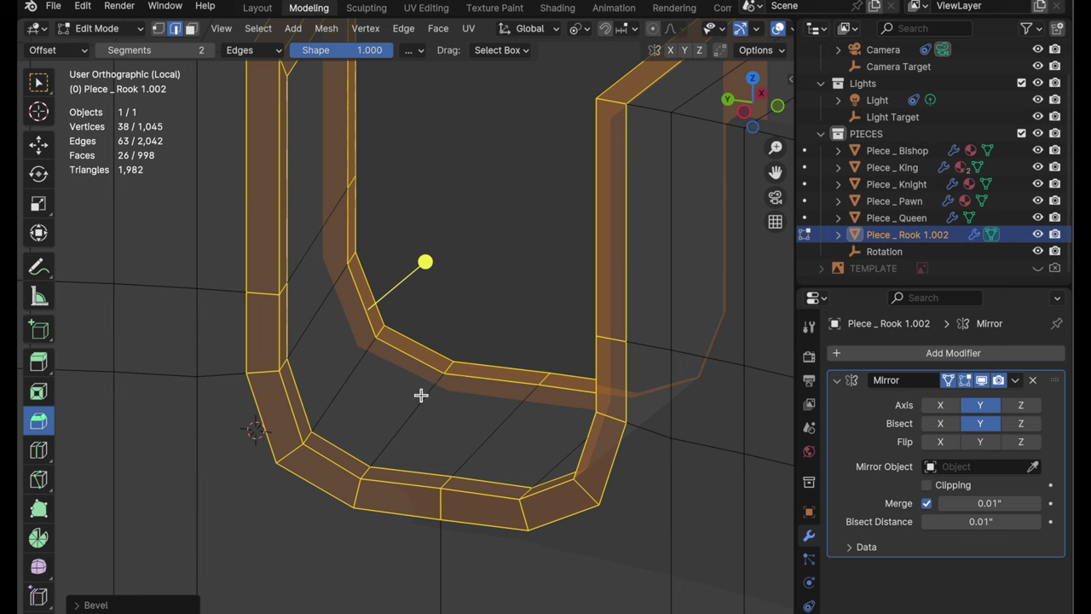
{"action": "middle_click_drag", "start_coordinate": [466, 329], "coordinate": [418, 412]}
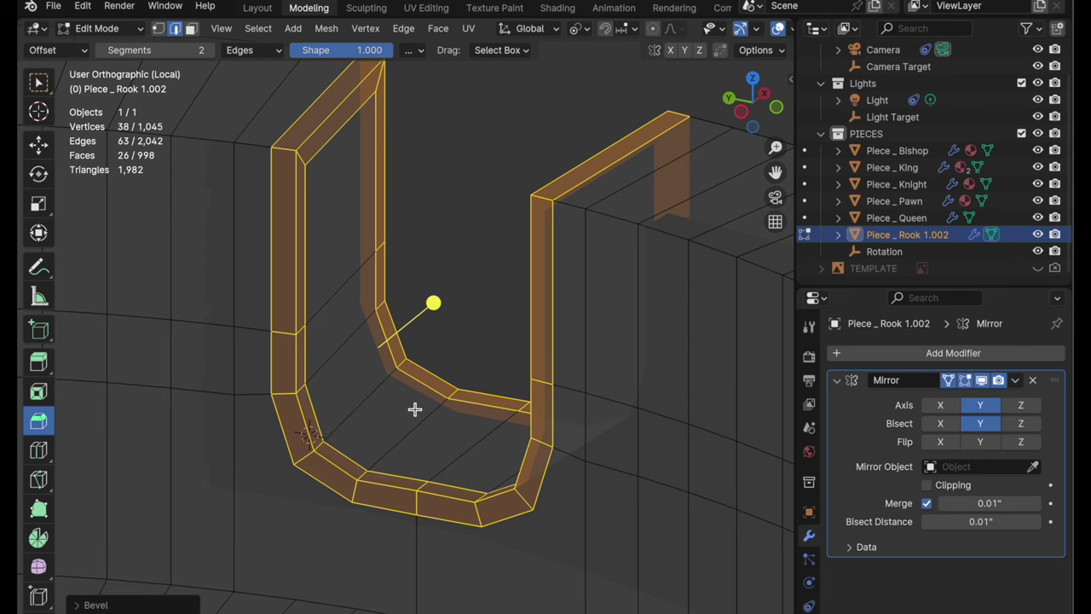
{"action": "left_click", "coordinate": [460, 240]}
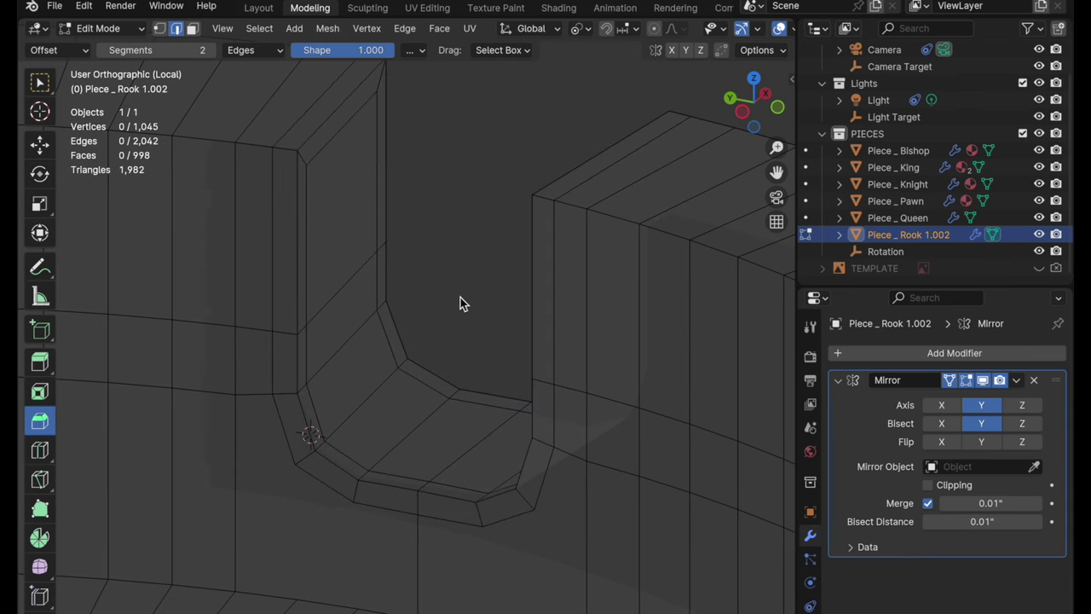
Connect the notch bevel's two lower corner vertices on the inner wall to the bottom-edge vertices directly below them.
{"action": "middle_click_drag", "start_coordinate": [460, 304], "coordinate": [352, 346]}
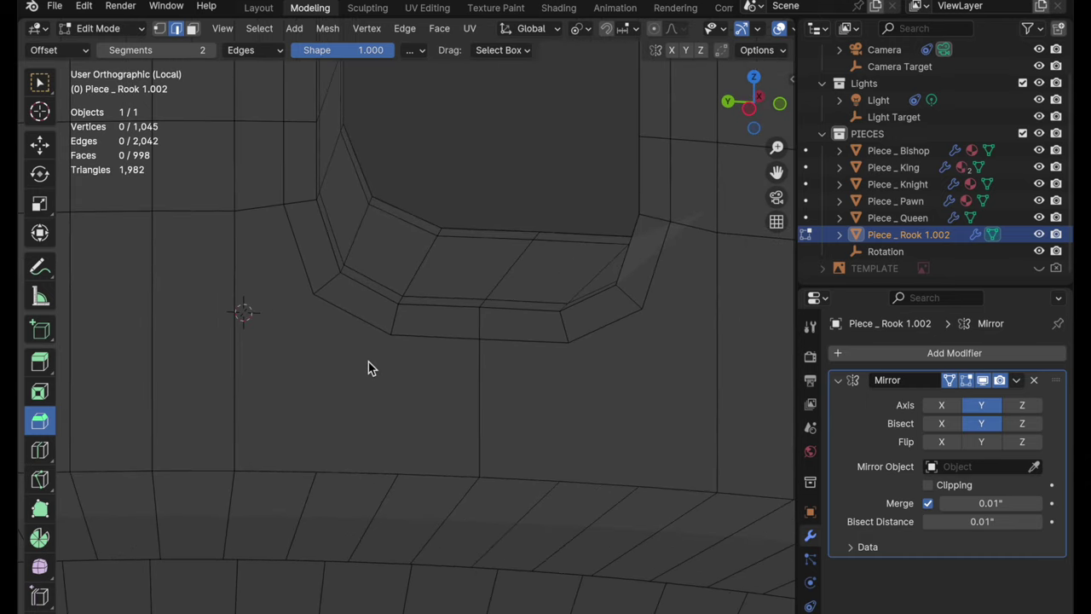
{"action": "middle_click_drag", "start_coordinate": [374, 352], "coordinate": [414, 341]}
{"action": "left_click", "coordinate": [407, 340]}
{"action": "left_click", "coordinate": [412, 480], "text": "shift"}
{"action": "key", "text": "j"}
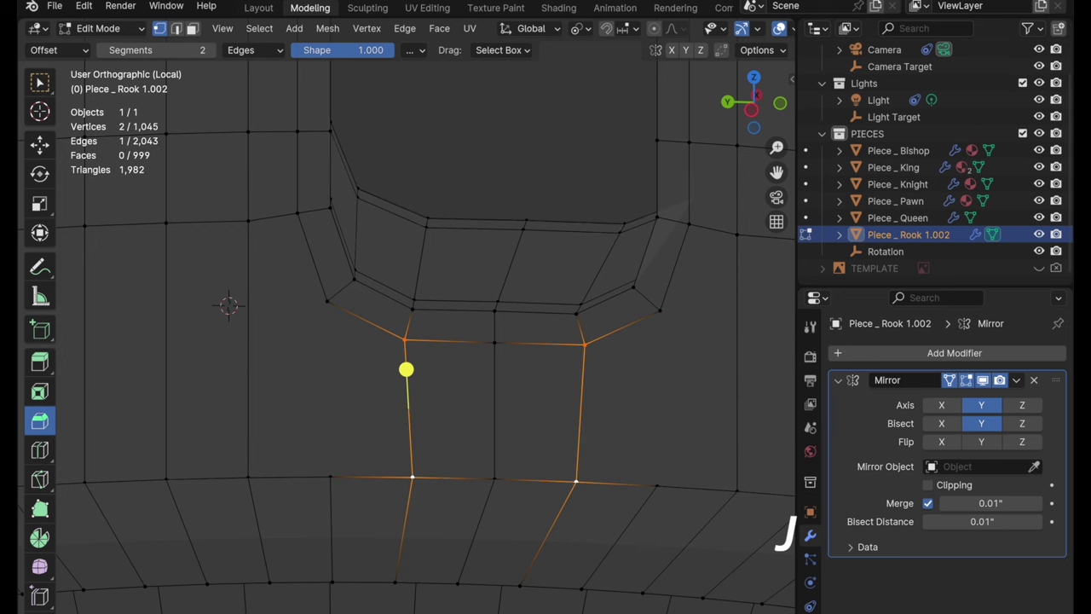
{"action": "left_click", "coordinate": [328, 305]}
{"action": "left_click", "coordinate": [331, 478], "text": "shift"}
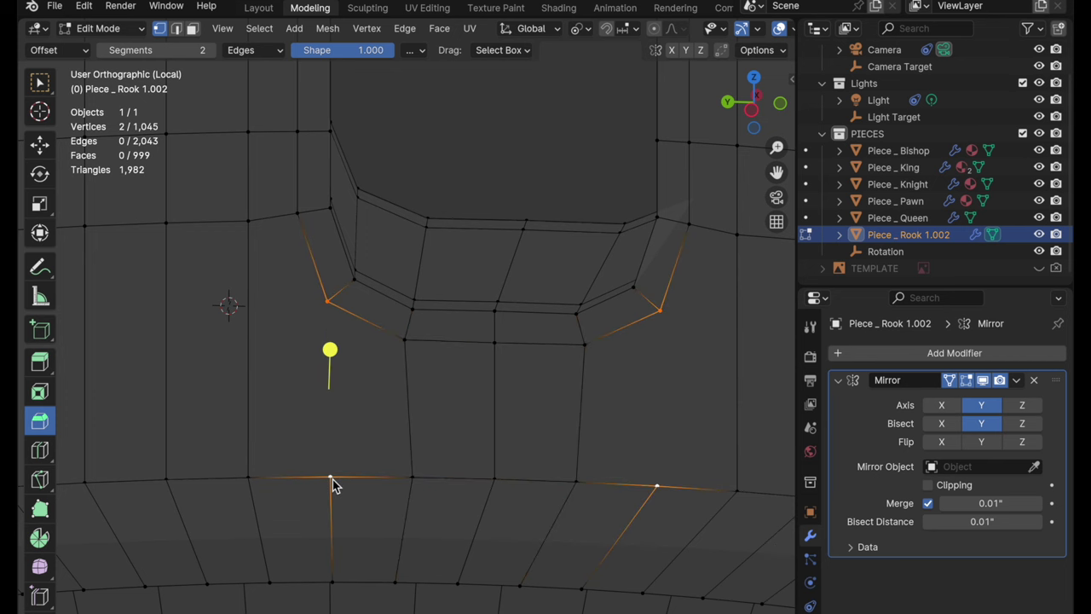
{"action": "key", "text": "j"}
Add a horizontal loop cut slightly above the inner wall's lower mid-height and connect its end vertex to the notch bevel's nearest lower corner.
{"action": "middle_click_drag", "start_coordinate": [333, 298], "coordinate": [419, 298], "text": "shift"}
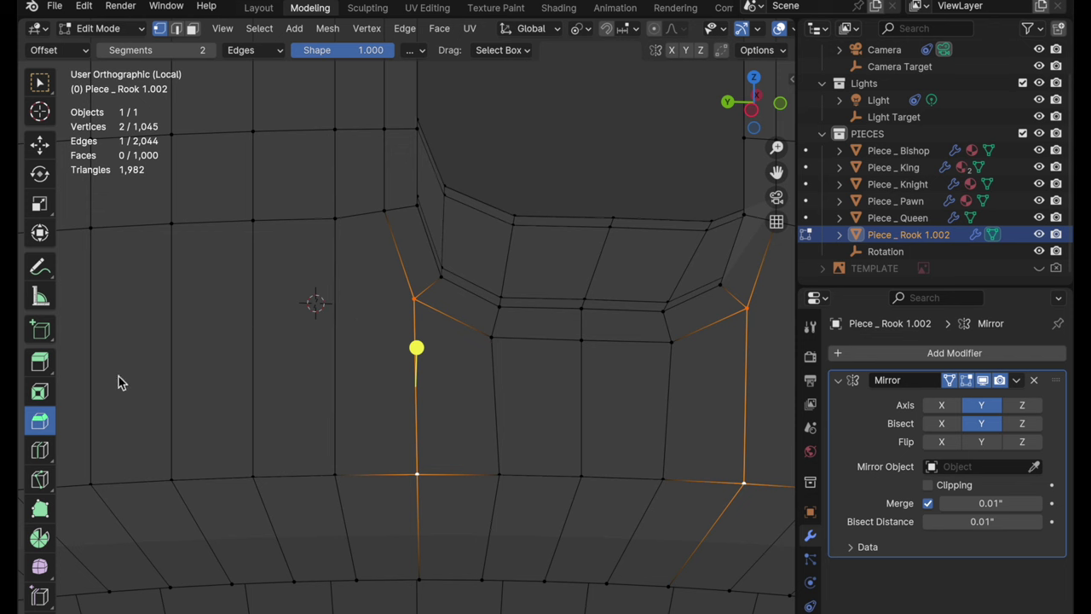
{"action": "key", "text": "ctrl+r"}
{"action": "left_click", "coordinate": [275, 351]}
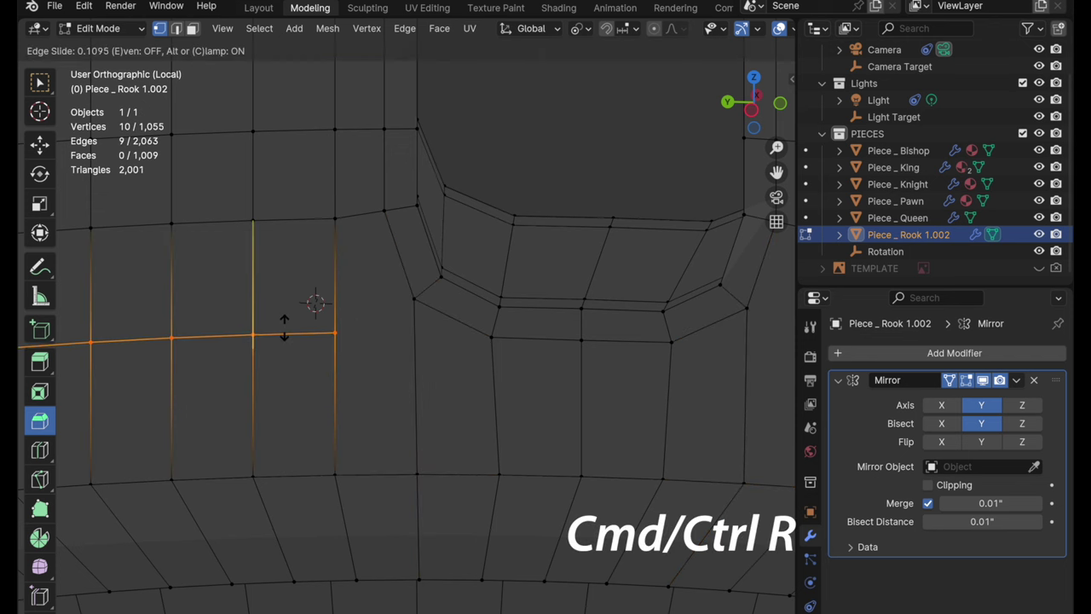
{"action": "left_click", "coordinate": [285, 329]}
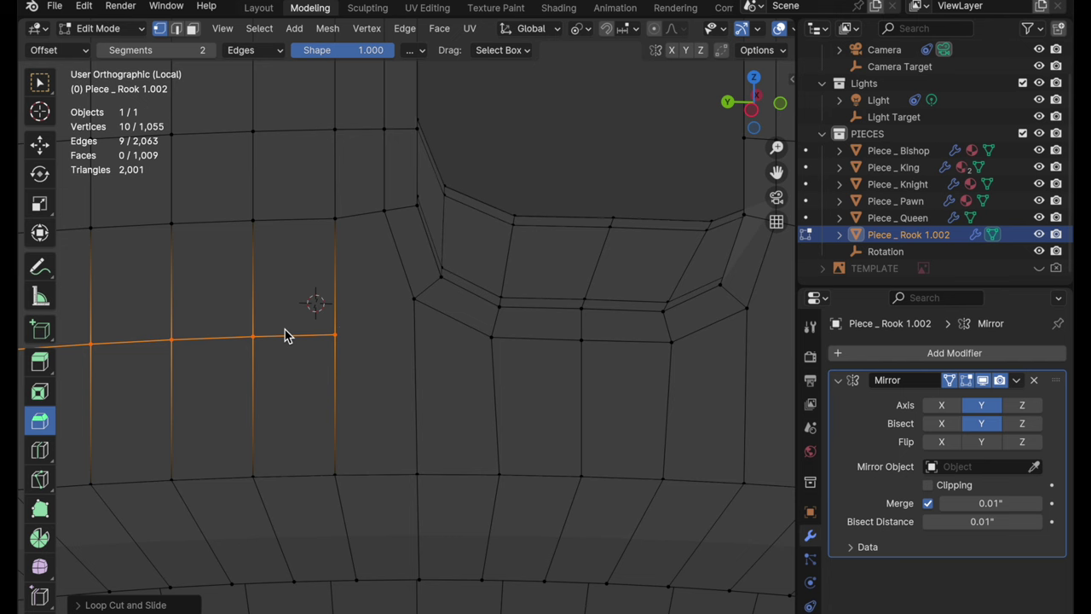
{"action": "left_click", "coordinate": [336, 332]}
{"action": "left_click", "coordinate": [412, 297], "text": "shift"}
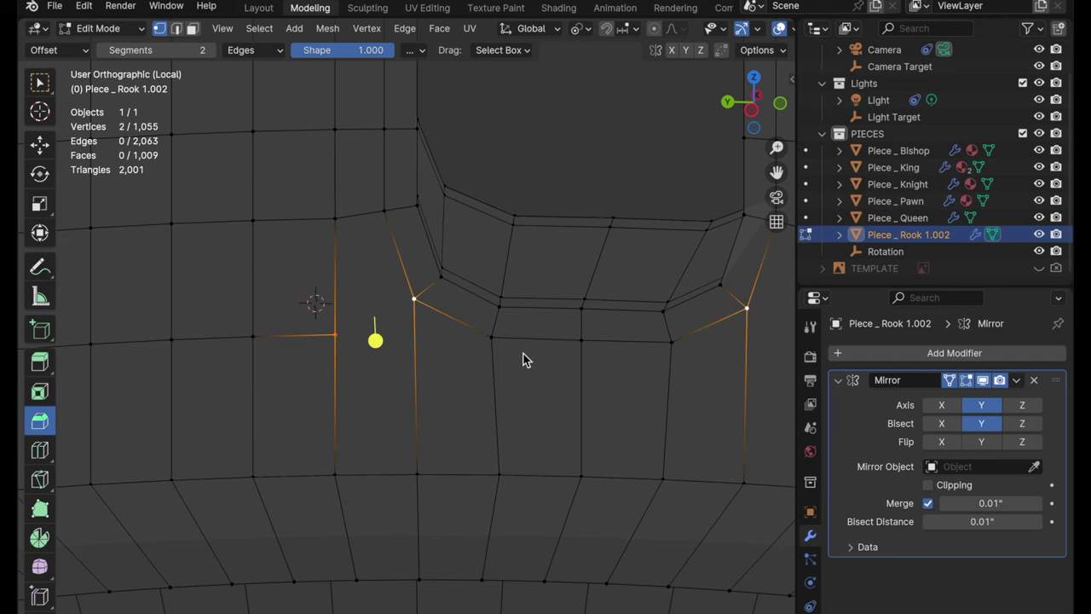
{"action": "key", "text": "j"}
{"action": "left_click", "coordinate": [555, 214]}
{"action": "middle_click_drag", "start_coordinate": [565, 205], "coordinate": [364, 249]}
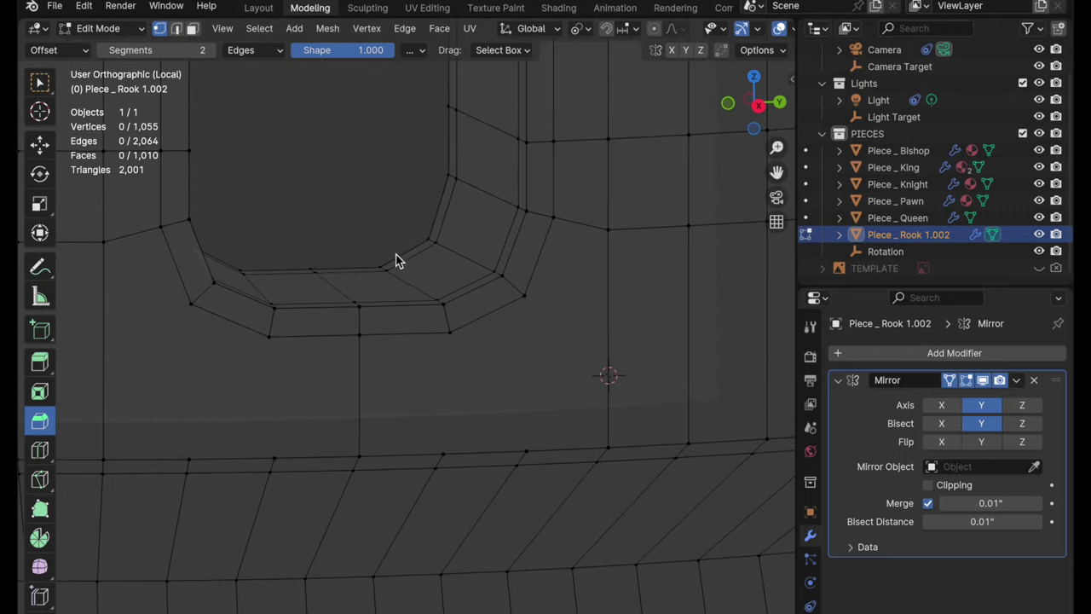
Connect the notch bevel's lower corner vertices on the outer wall to the bottom-edge vertices directly below them.
{"action": "left_click", "coordinate": [467, 340]}
{"action": "left_click", "coordinate": [445, 450], "text": "shift"}
{"action": "key", "text": "j"}
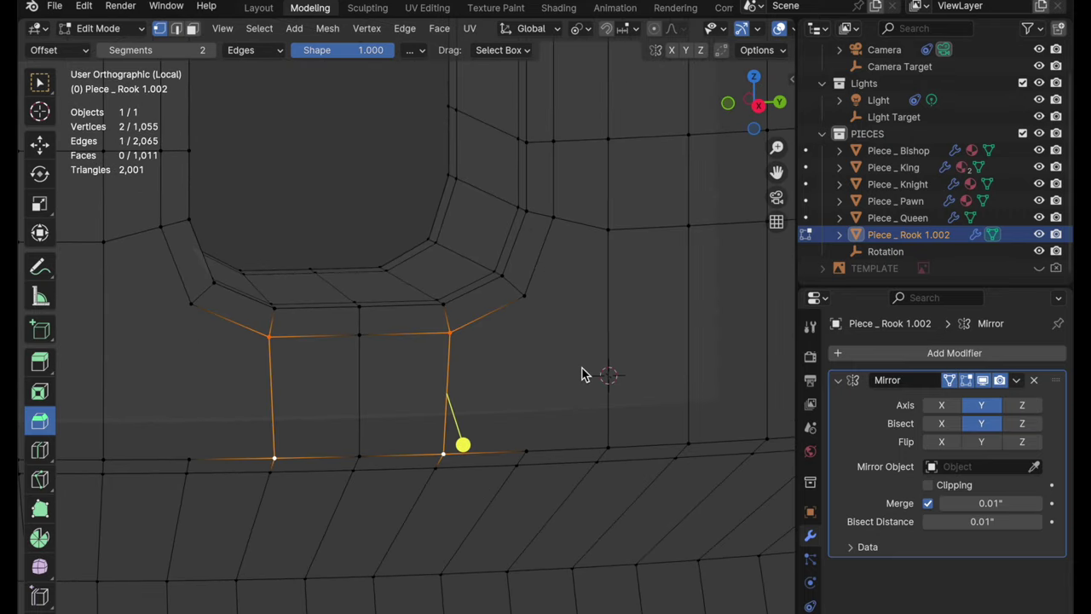
{"action": "left_click", "coordinate": [40, 145]}
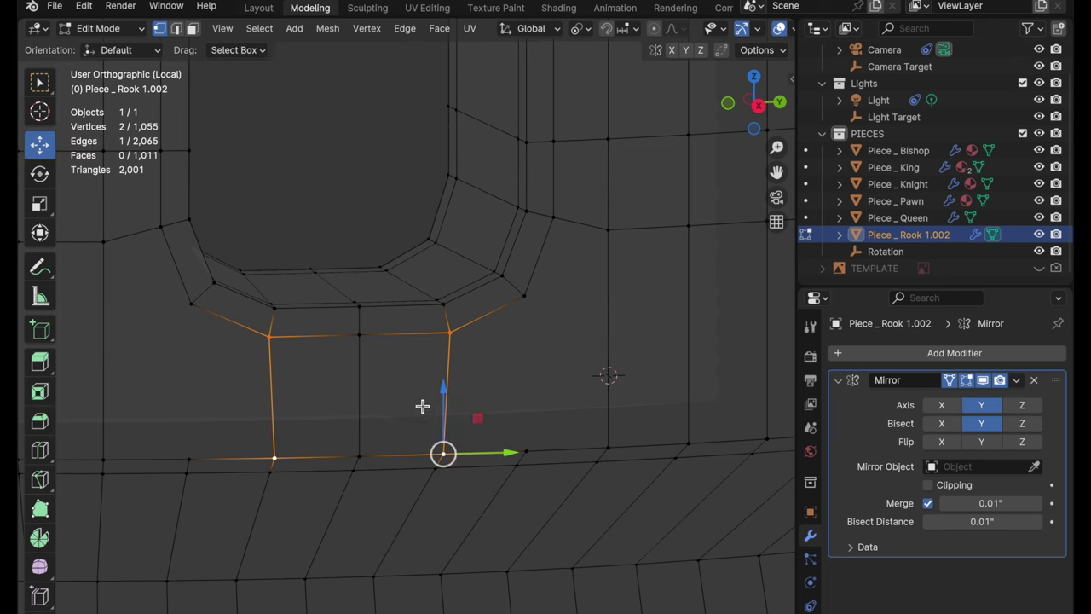
{"action": "left_click", "coordinate": [428, 241]}
{"action": "left_click", "coordinate": [524, 296]}
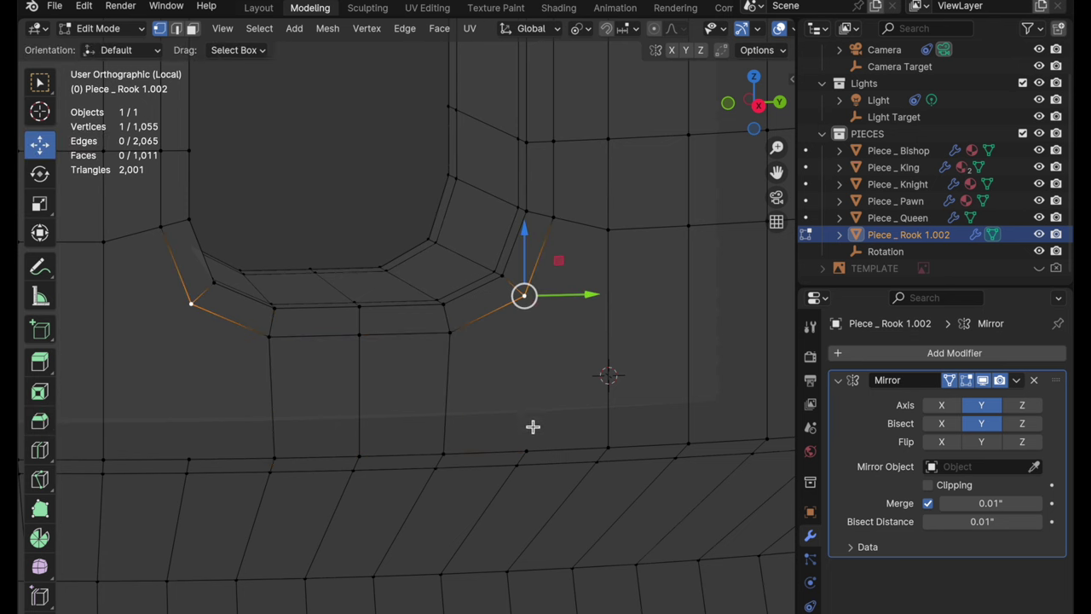
{"action": "left_click", "coordinate": [526, 450], "text": "shift"}
{"action": "key", "text": "j"}
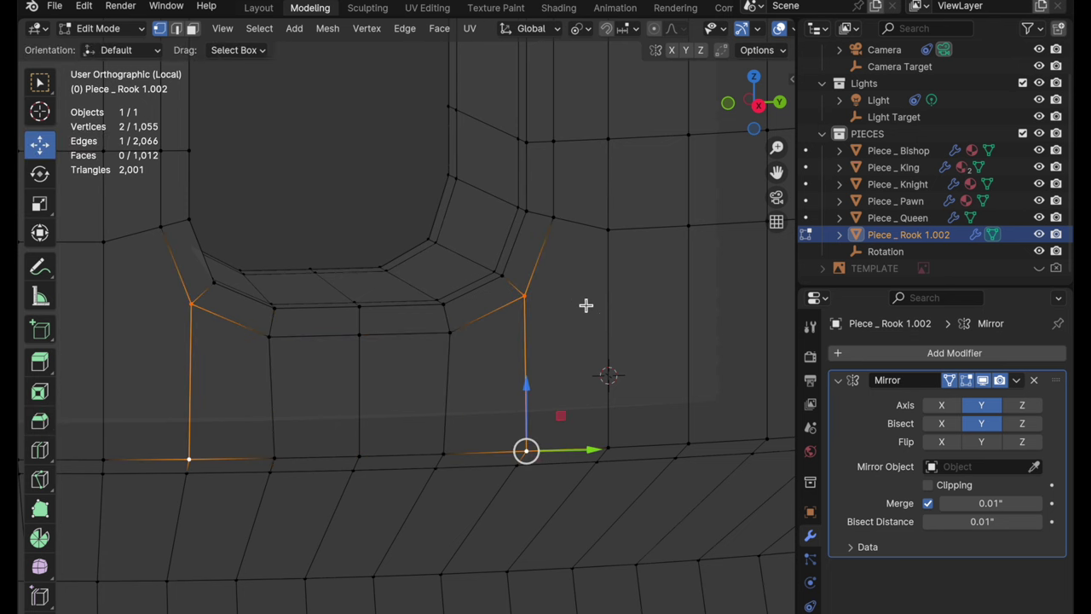
Add a horizontal loop cut slightly above the middle of the outer wall's lowest band and connect its end vertex to the nearest bevel corner.
{"action": "scroll", "coordinate": [584, 304], "scroll_direction": "right", "scroll_amount": 5, "text": "shift"}
{"action": "key", "text": "ctrl+r"}
{"action": "left_click", "coordinate": [488, 343]}
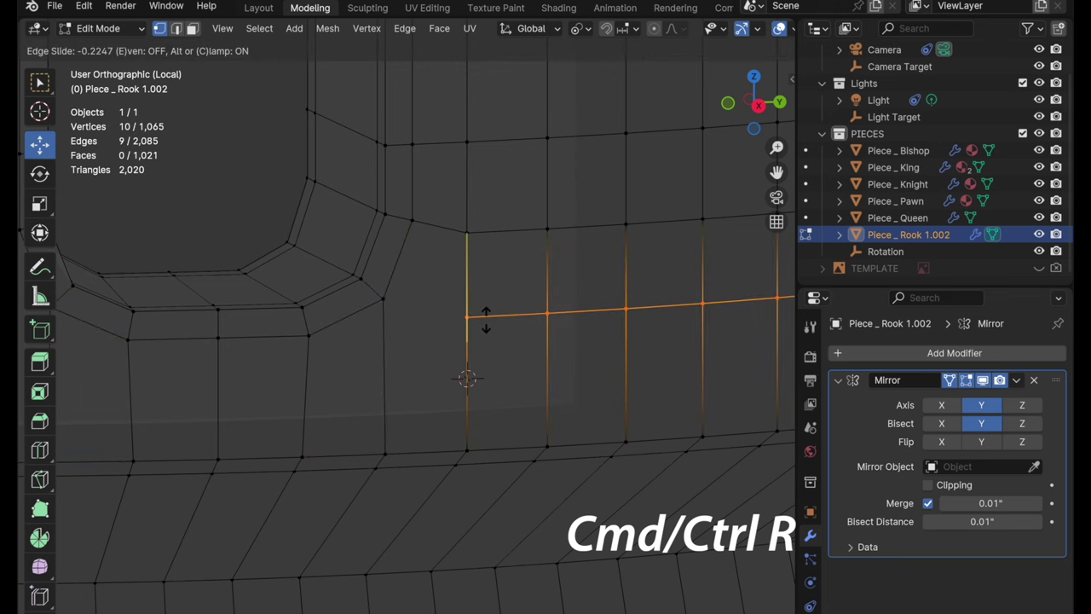
{"action": "left_click", "coordinate": [485, 324]}
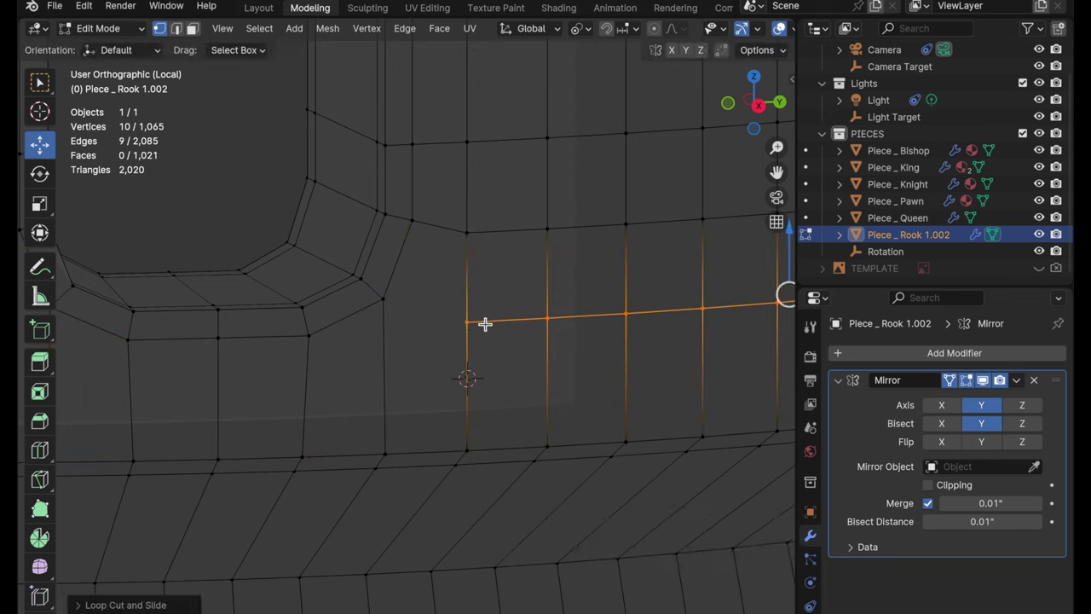
{"action": "left_click", "coordinate": [382, 298]}
{"action": "left_click", "coordinate": [466, 321], "text": "shift"}
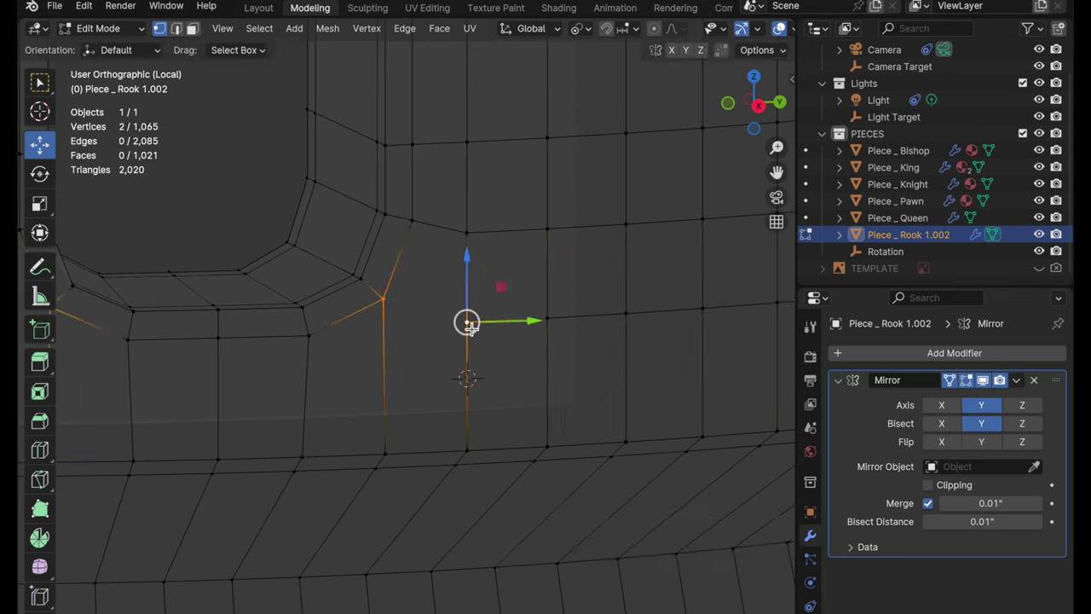
{"action": "key", "text": "j"}
{"action": "left_click", "coordinate": [219, 193]}
Examine the flow of the face loops around the notch's lower corner on the outer wall.
{"action": "left_click", "coordinate": [191, 28]}
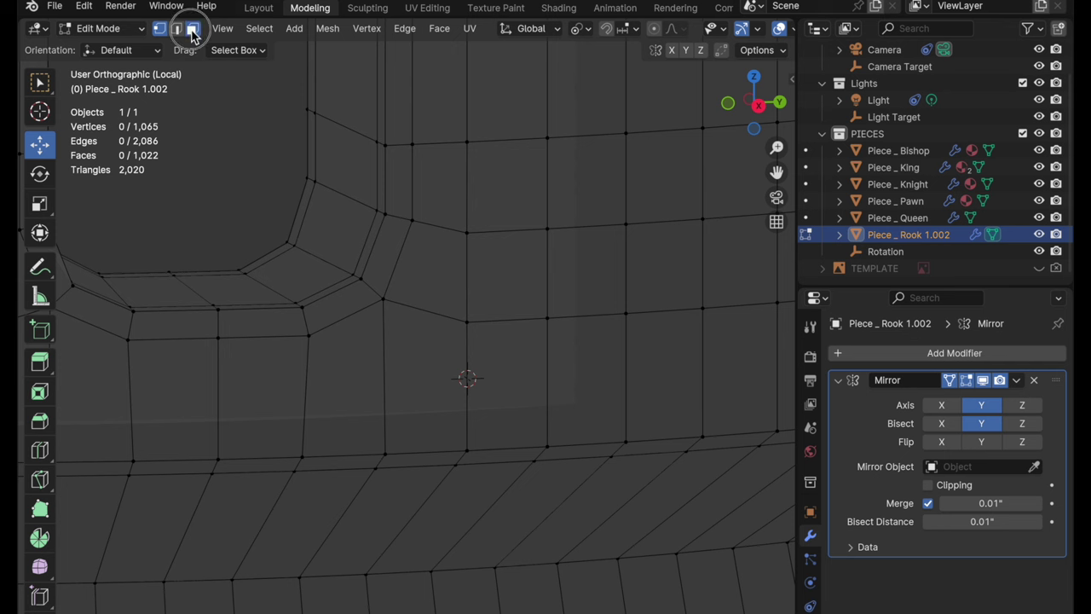
{"action": "left_click", "coordinate": [405, 255]}
{"action": "left_click", "coordinate": [385, 252], "text": "alt"}
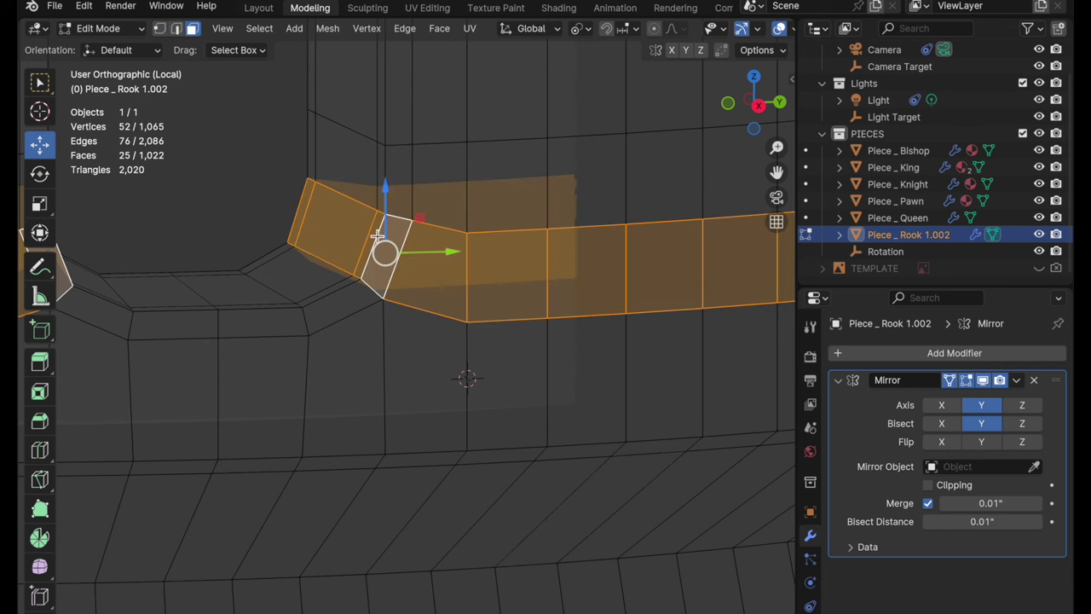
{"action": "left_click", "coordinate": [340, 289], "text": "alt"}
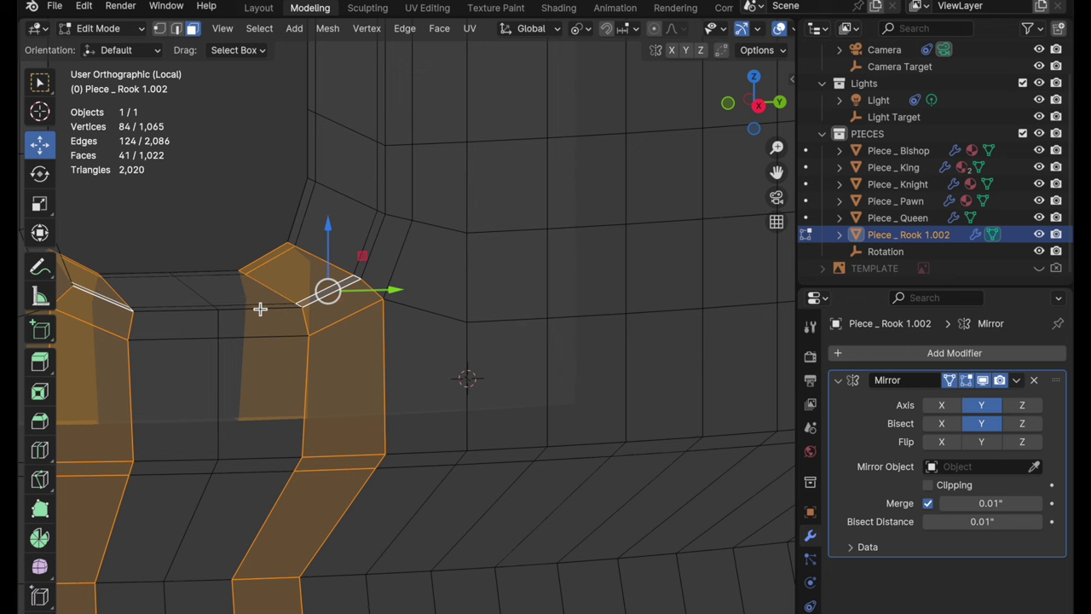
{"action": "left_click", "coordinate": [389, 372]}
{"action": "left_click", "coordinate": [390, 373], "text": "alt"}
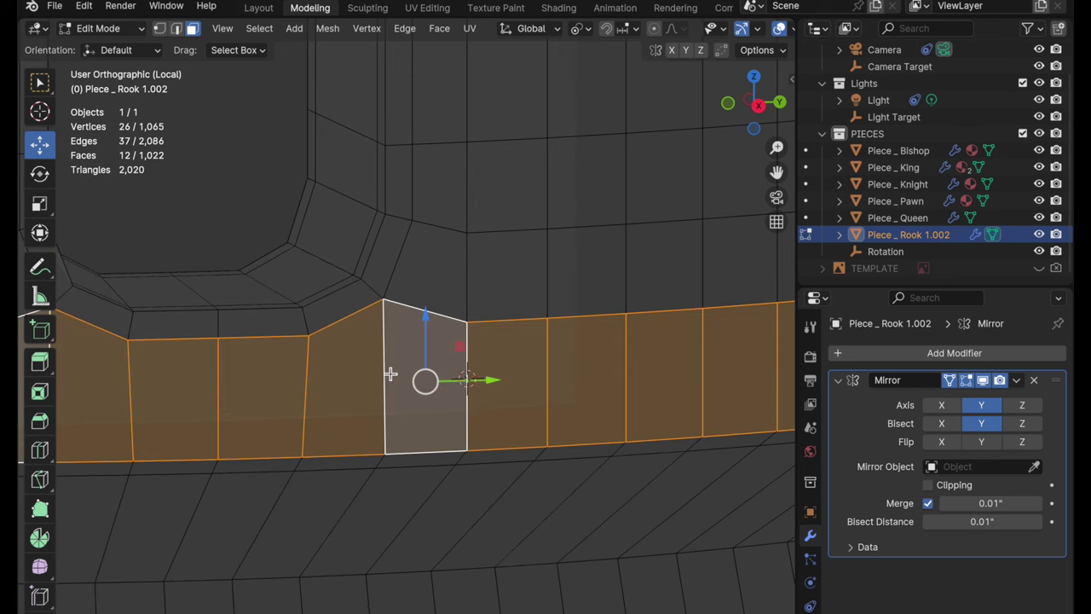
{"action": "left_click", "coordinate": [371, 289], "text": "alt"}
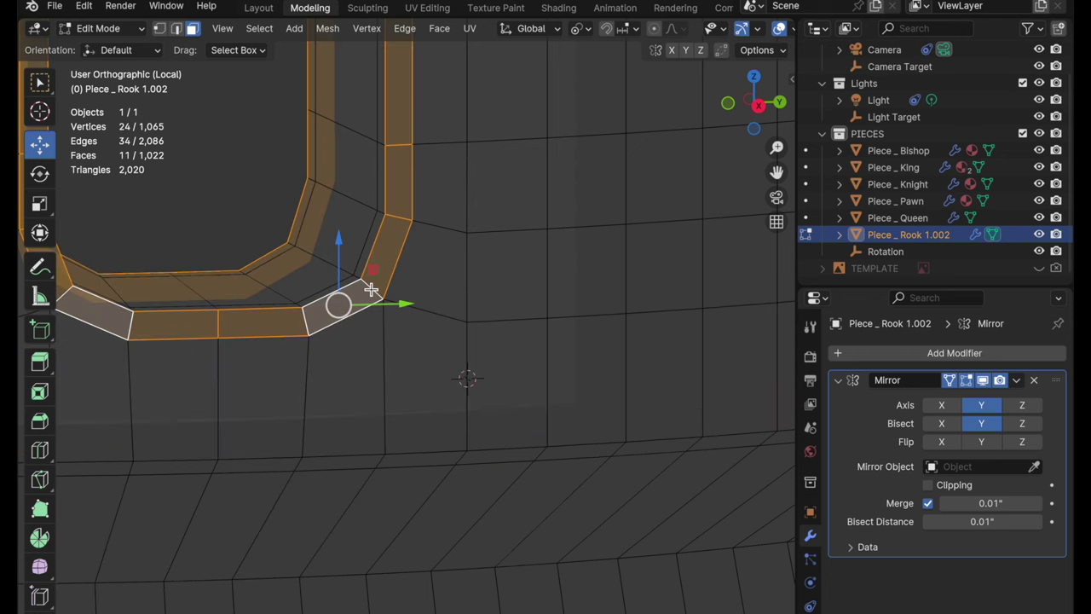
{"action": "key", "text": "alt+a"}
Bevel the edge loop where the inner wall meets the floor, with two segments and shape 1.
{"action": "middle_click_drag", "start_coordinate": [236, 200], "coordinate": [481, 299]}
{"action": "middle_click_drag", "start_coordinate": [464, 375], "coordinate": [561, 372], "text": "ctrl"}
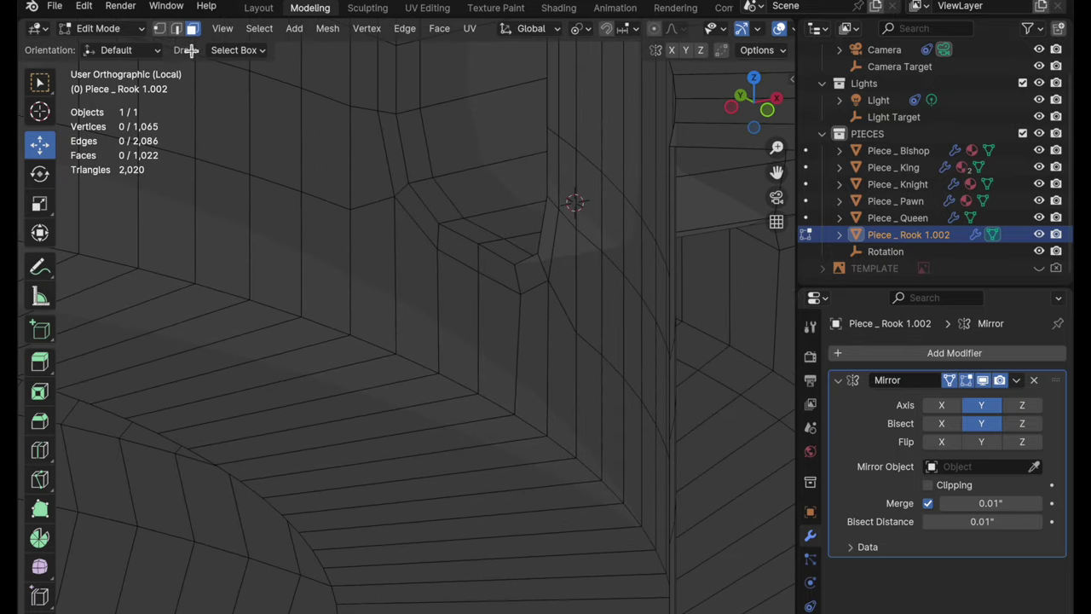
{"action": "left_click", "coordinate": [175, 28]}
{"action": "left_click", "coordinate": [379, 352], "text": "alt"}
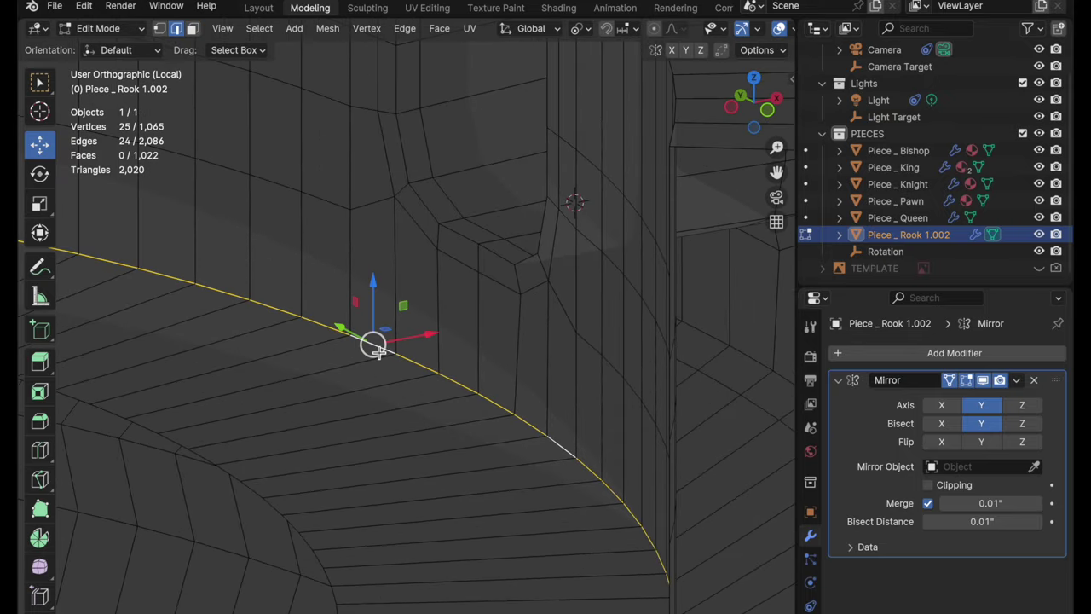
{"action": "left_click", "coordinate": [40, 423]}
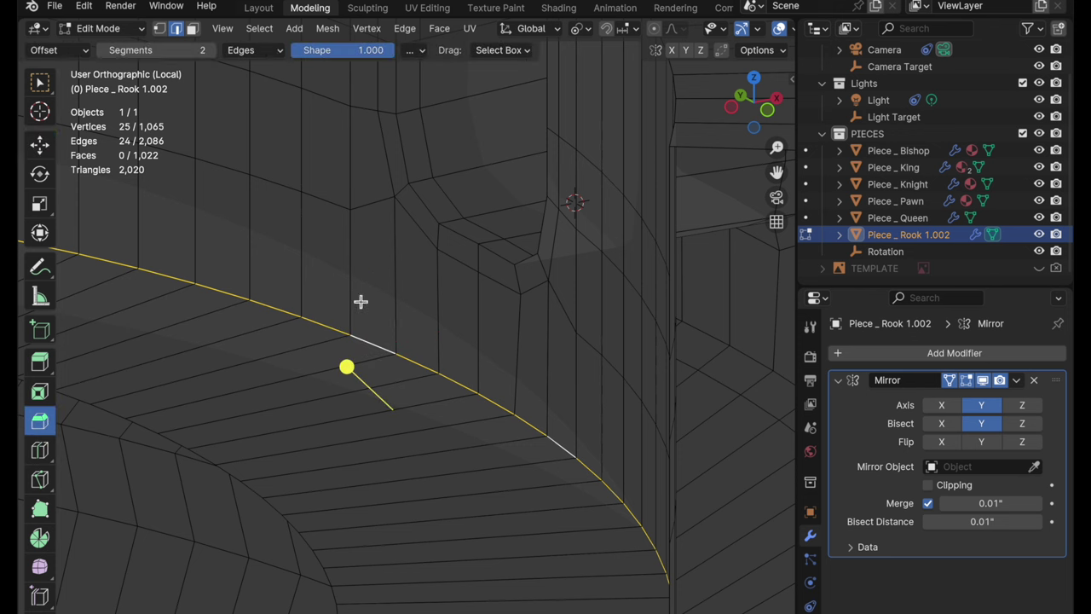
{"action": "left_click_drag", "start_coordinate": [348, 370], "coordinate": [333, 358]}
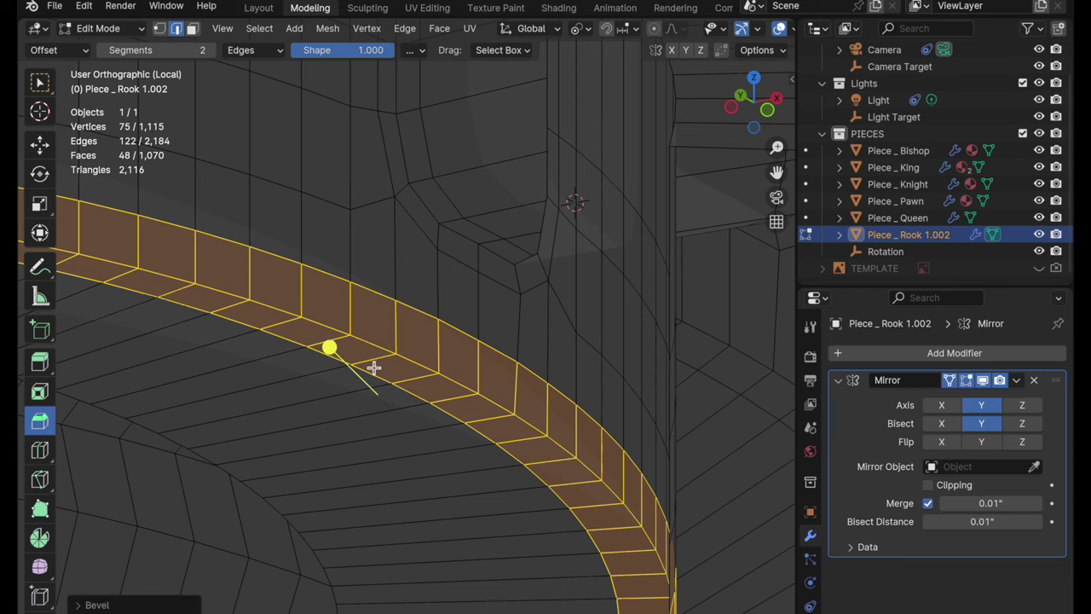
Dissolve the support edge loop just below the outer wall's bottom edge.
{"action": "scroll", "coordinate": [445, 310], "scroll_direction": "down", "scroll_amount": 3}
{"action": "middle_click_drag", "start_coordinate": [405, 385], "coordinate": [394, 258]}
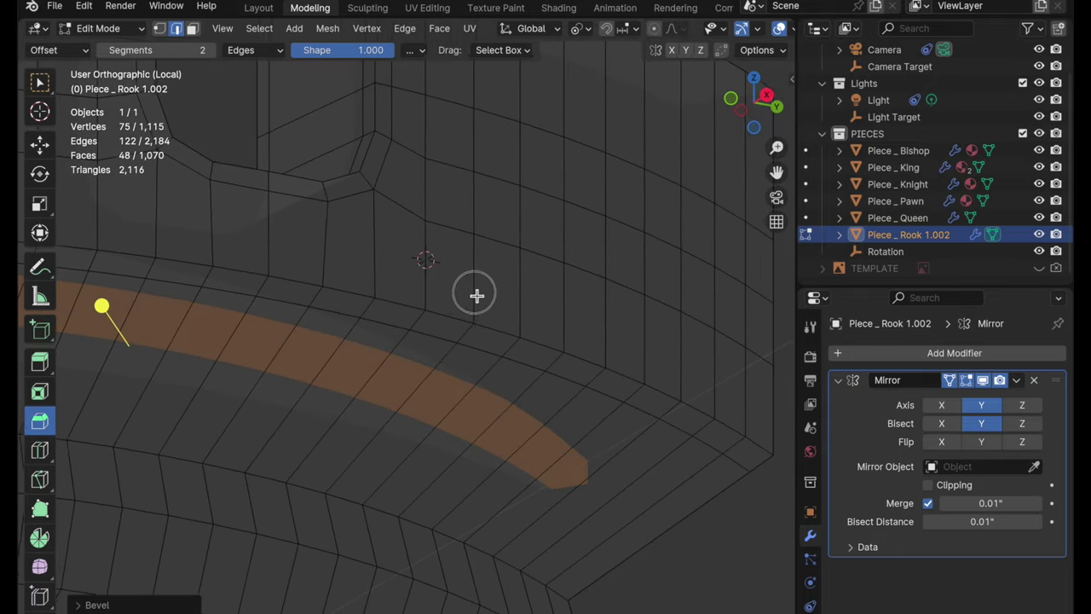
{"action": "middle_click_drag", "start_coordinate": [623, 379], "coordinate": [534, 325], "text": "shift"}
{"action": "left_click", "coordinate": [524, 343], "text": "alt"}
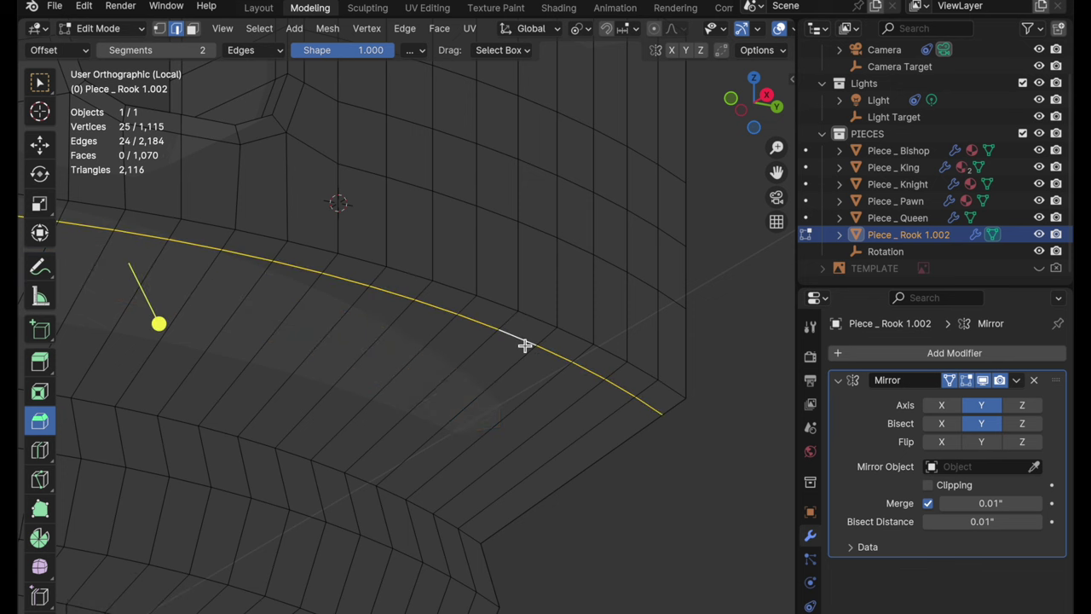
{"action": "key", "text": "ctrl+e"}
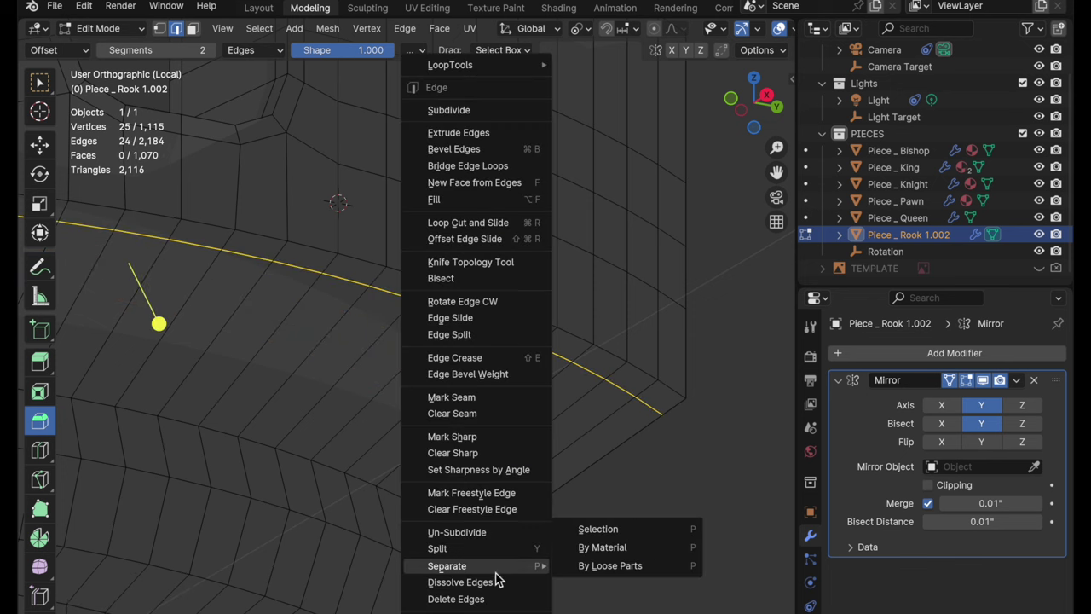
{"action": "left_click", "coordinate": [499, 579]}
Bevel the outer wall's bottom edge loop with two segments and shape 1.
{"action": "left_click", "coordinate": [571, 339], "text": "alt"}
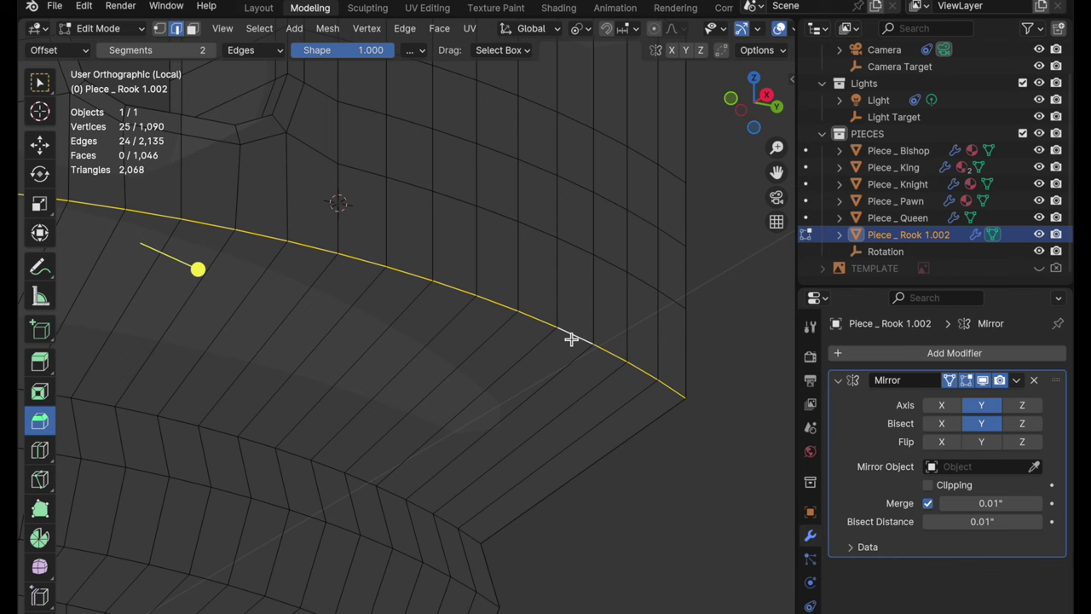
{"action": "middle_click_drag", "start_coordinate": [469, 344], "coordinate": [536, 390]}
{"action": "left_click_drag", "start_coordinate": [417, 341], "coordinate": [426, 358]}
{"action": "left_click", "coordinate": [657, 451]}
Add a horizontal loop cut on the sloped underside below the outer wall, slid close to its lower edge.
{"action": "scroll", "coordinate": [596, 294], "scroll_direction": "down", "scroll_amount": 3}
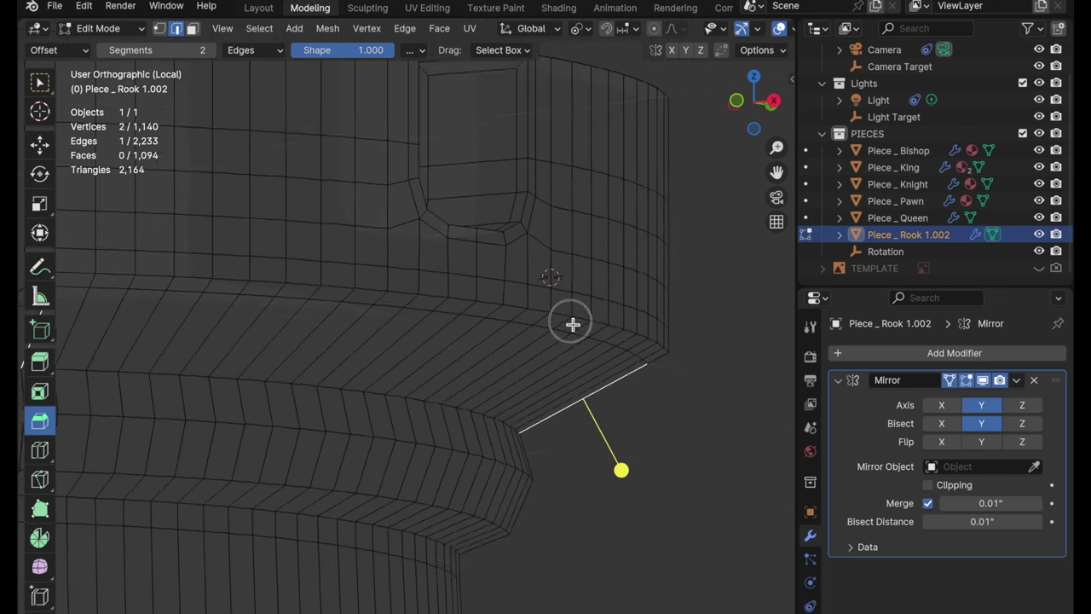
{"action": "middle_click_drag", "start_coordinate": [577, 324], "coordinate": [577, 204]}
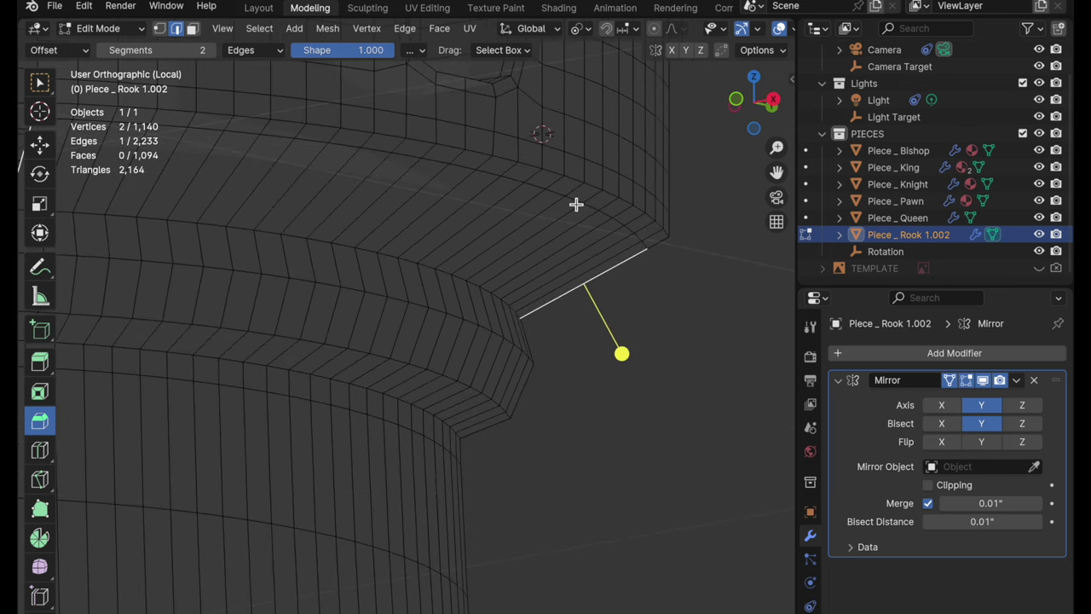
{"action": "key", "text": "ctrl+r"}
{"action": "left_click", "coordinate": [473, 247]}
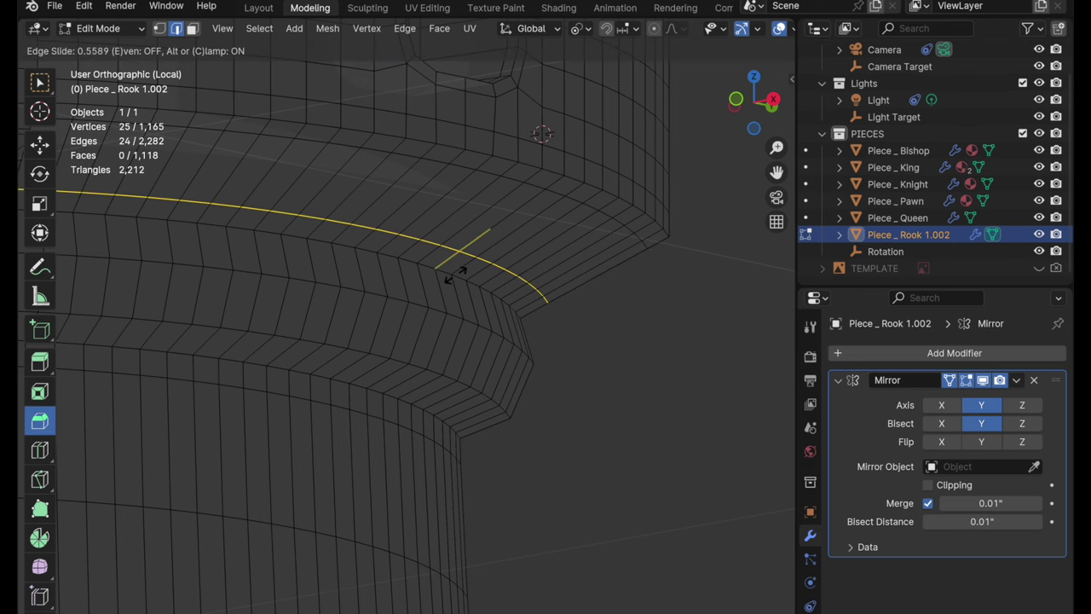
{"action": "left_click", "coordinate": [456, 272]}
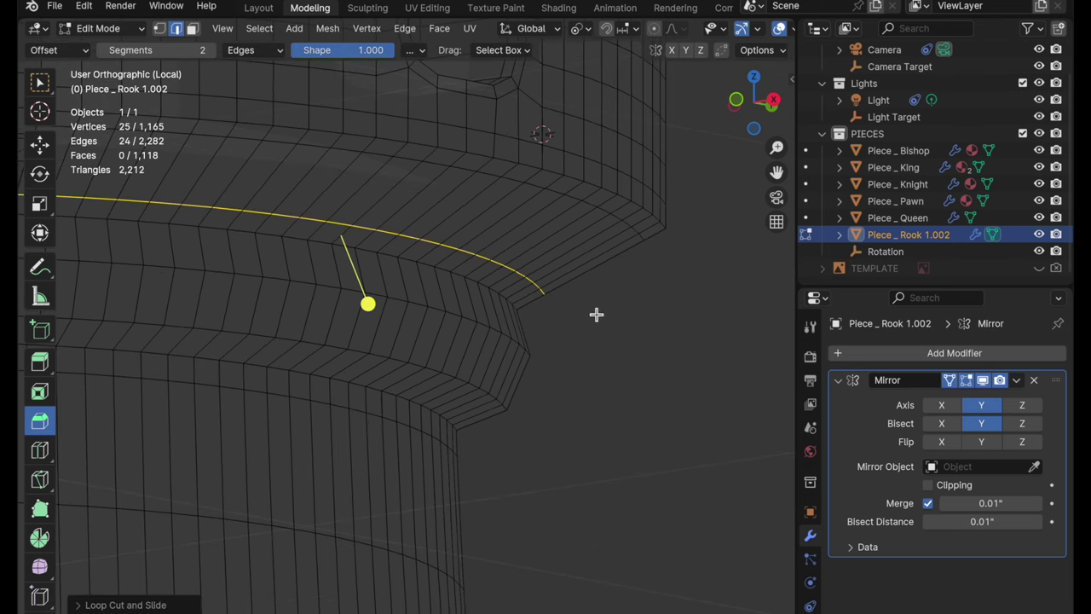
Bevel the inner and outer top rim edges with two segments and shape 1, leaving out the notch bevel's short corner edges and using Active Tool dragging.
{"action": "scroll", "coordinate": [596, 312], "scroll_direction": "up", "scroll_amount": 8, "text": "shift"}
{"action": "middle_click_drag", "start_coordinate": [576, 381], "coordinate": [364, 360]}
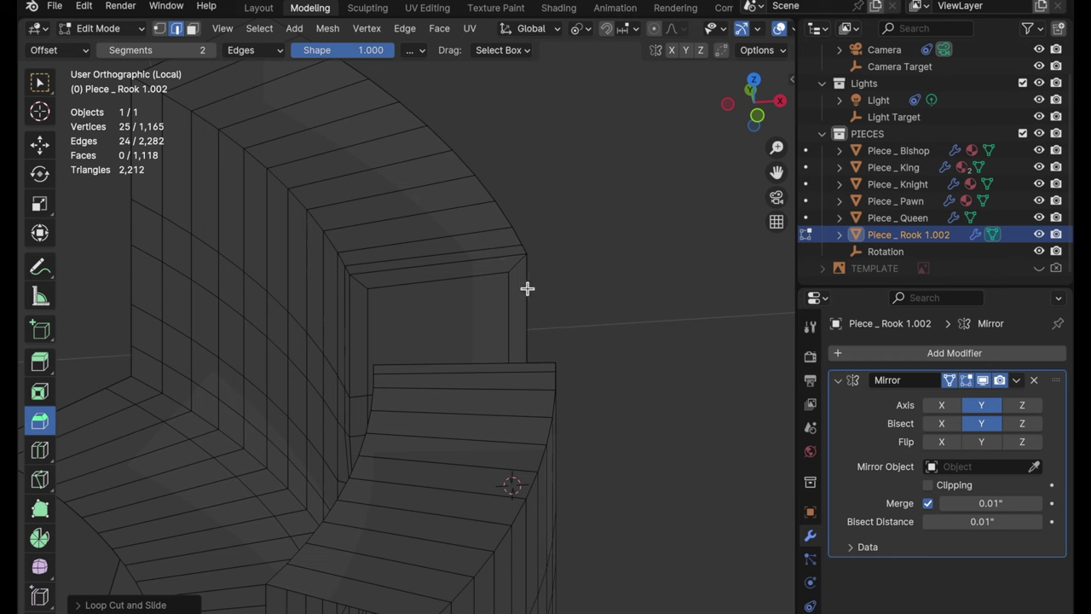
{"action": "middle_click_drag", "start_coordinate": [380, 287], "coordinate": [516, 290]}
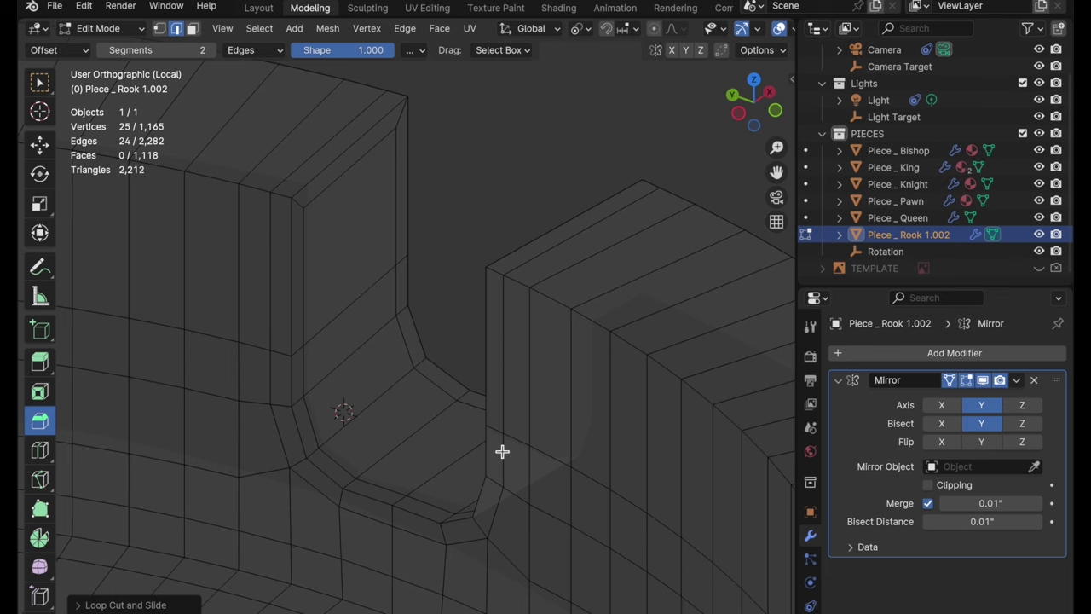
{"action": "middle_click_drag", "start_coordinate": [502, 451], "coordinate": [401, 379]}
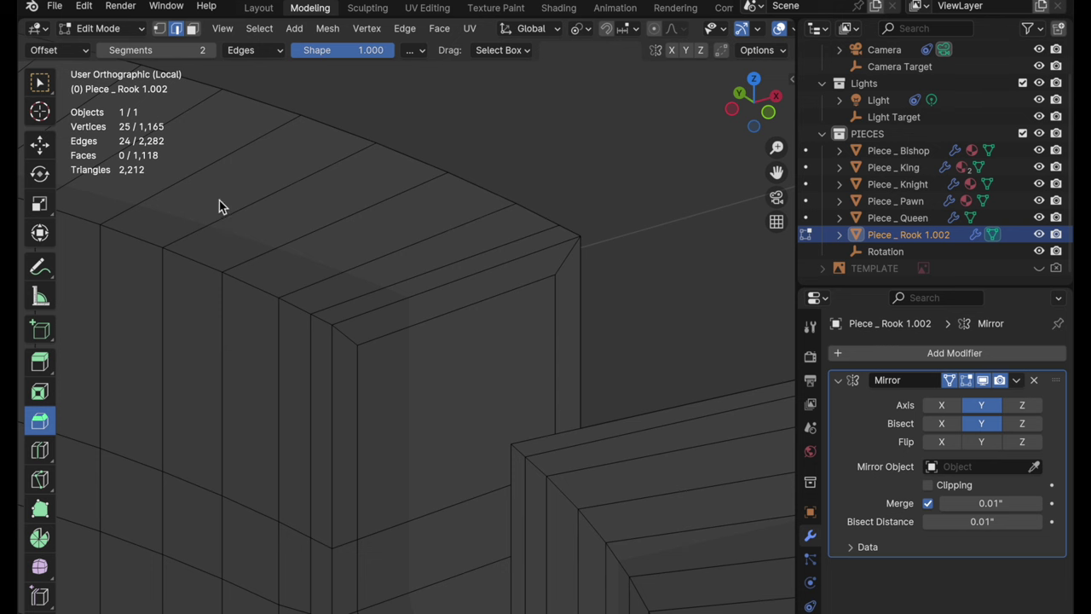
{"action": "left_click", "coordinate": [204, 273], "text": "alt"}
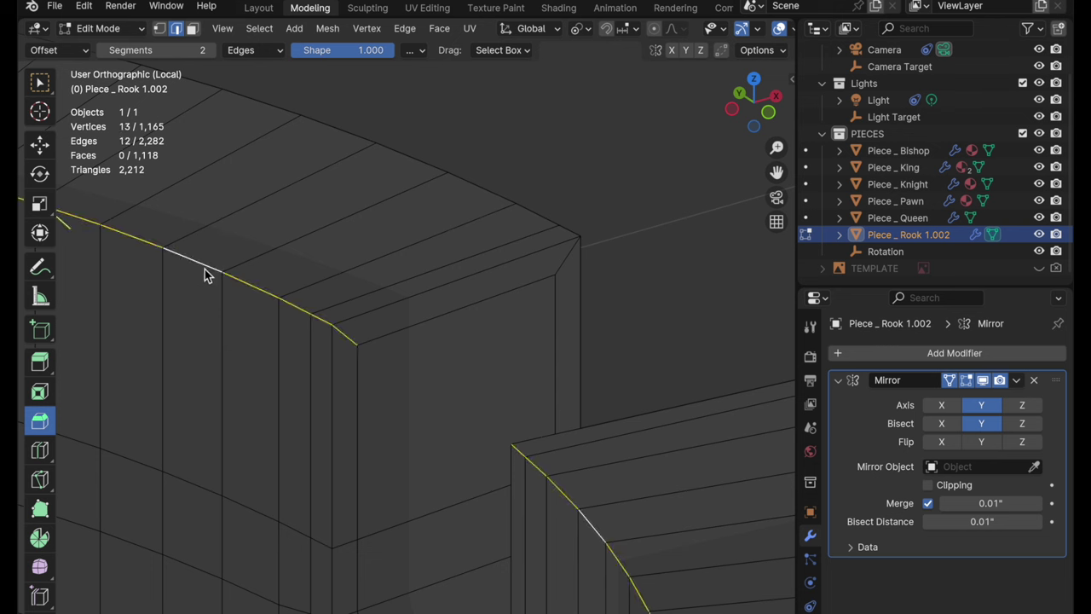
{"action": "left_click", "coordinate": [464, 186], "text": "alt+shift"}
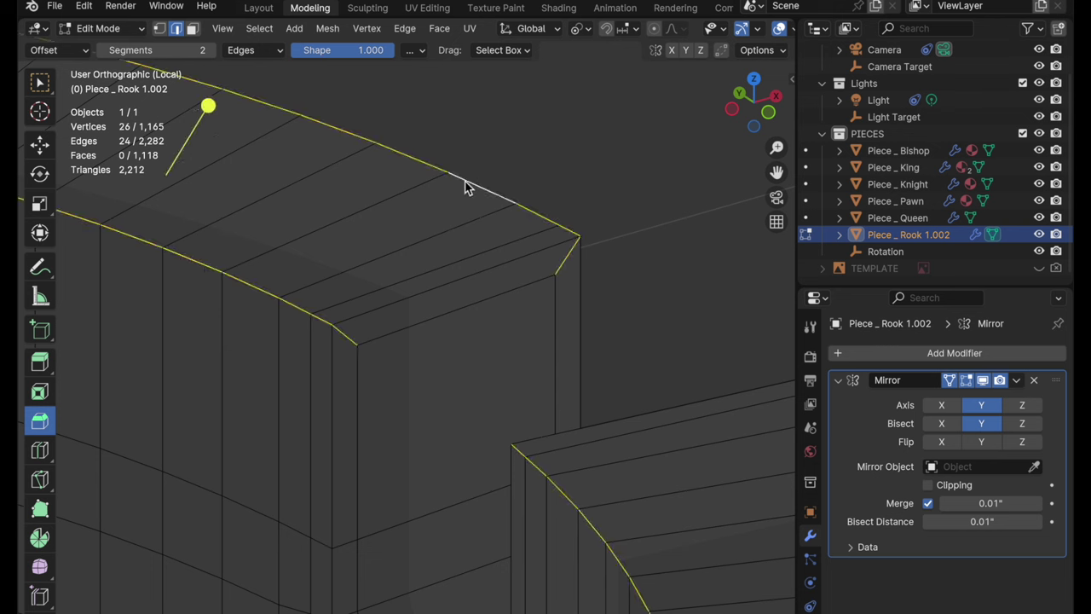
{"action": "left_click", "coordinate": [569, 258], "text": "shift"}
{"action": "left_click", "coordinate": [351, 339], "text": "shift"}
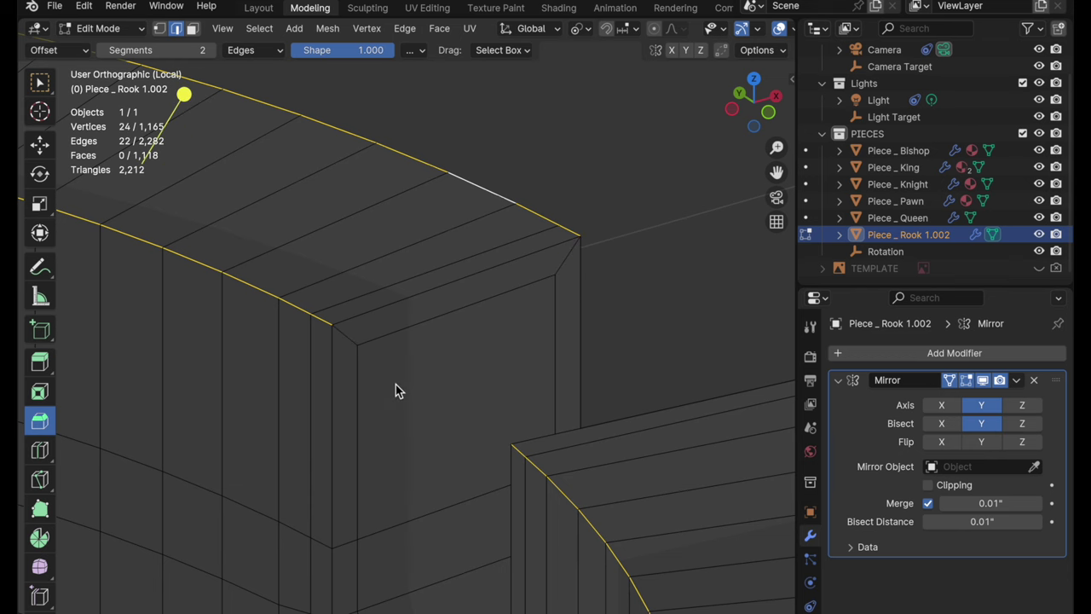
{"action": "middle_click_drag", "start_coordinate": [395, 390], "coordinate": [381, 285]}
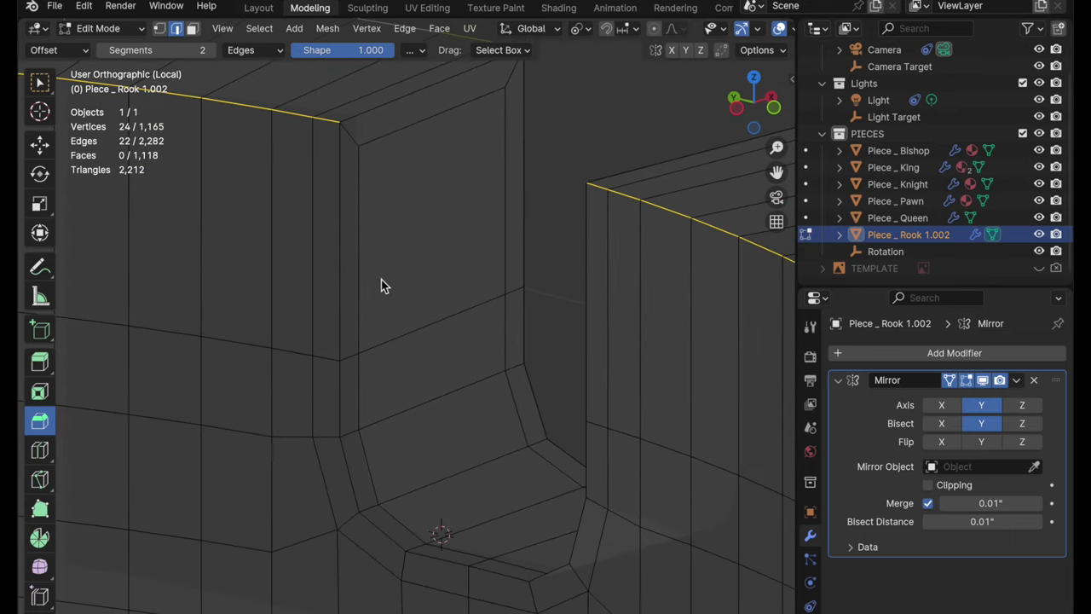
{"action": "middle_click_drag", "start_coordinate": [371, 499], "coordinate": [360, 506]}
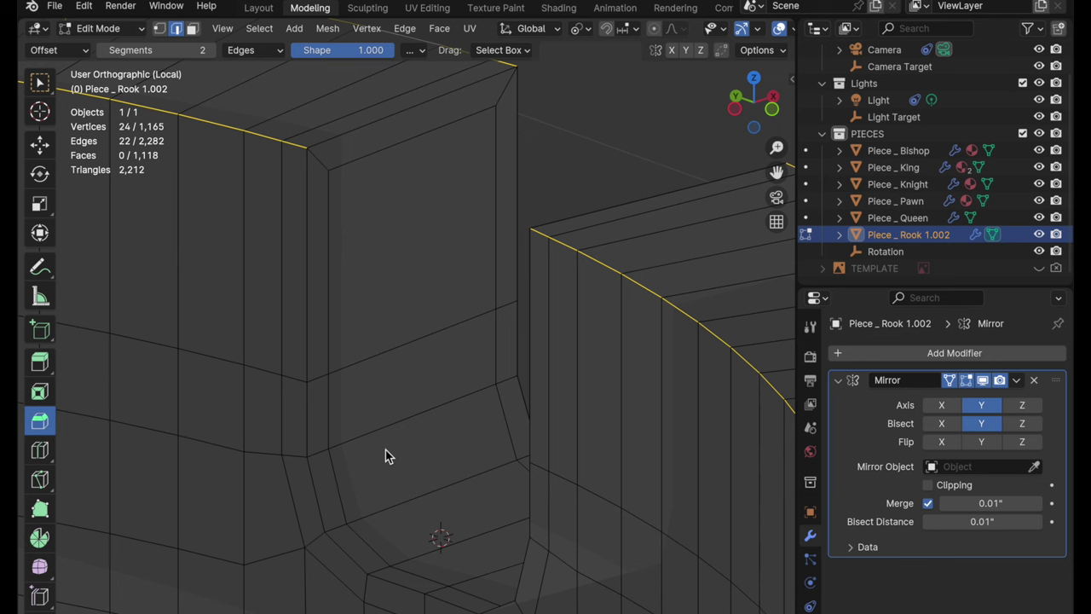
{"action": "middle_click_drag", "start_coordinate": [386, 456], "coordinate": [409, 468]}
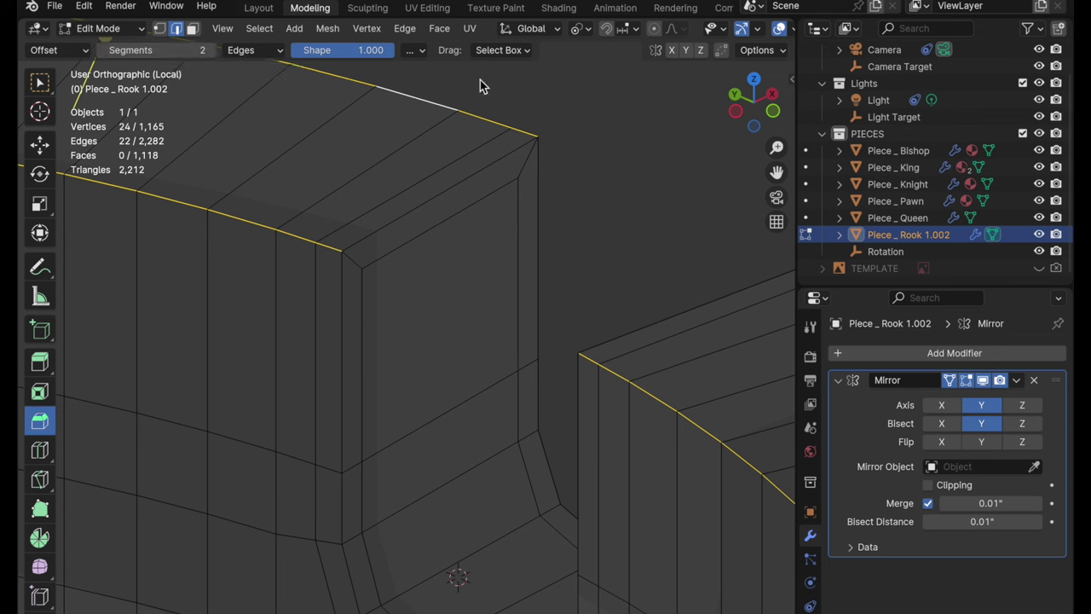
{"action": "left_click", "coordinate": [500, 51]}
{"action": "left_click", "coordinate": [505, 83]}
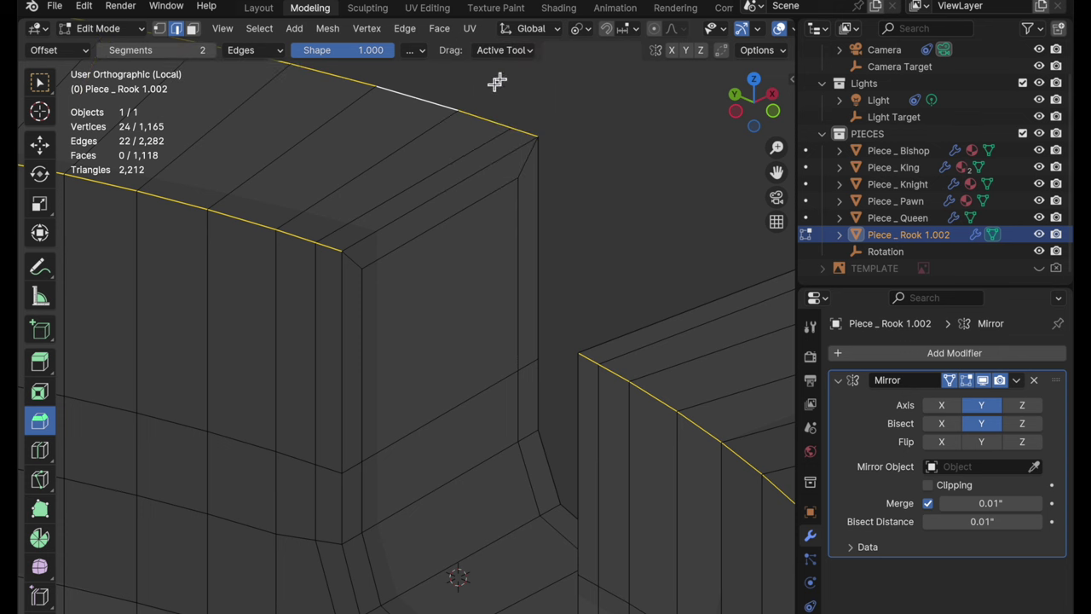
{"action": "left_click_drag", "start_coordinate": [302, 239], "coordinate": [327, 247]}
{"action": "middle_click_drag", "start_coordinate": [383, 281], "coordinate": [353, 268]}
{"action": "scroll", "coordinate": [294, 256], "scroll_direction": "up", "scroll_amount": 5}
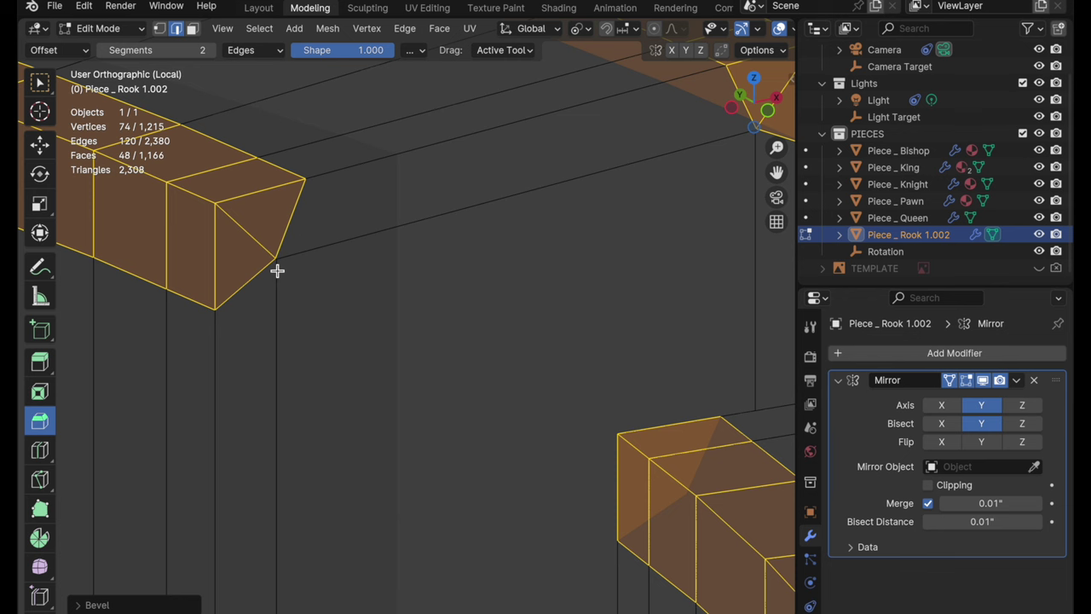
Merge by distance the overlapping vertices at the two upper corners of the notch's side wall, using vertex selection and Select Box dragging.
{"action": "scroll", "coordinate": [295, 270], "scroll_direction": "down", "scroll_amount": 3}
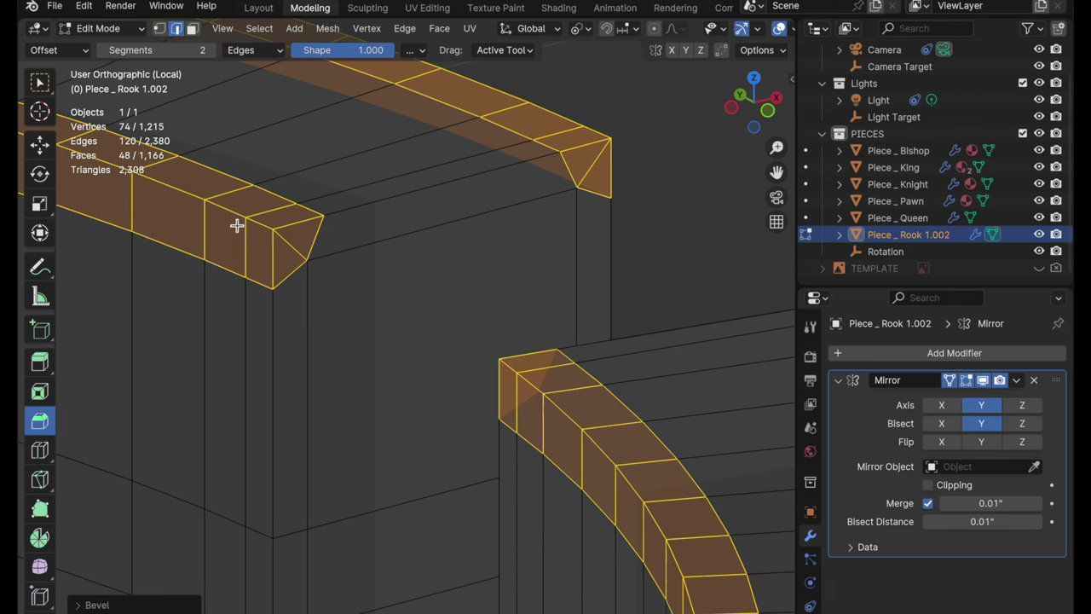
{"action": "left_click", "coordinate": [159, 28]}
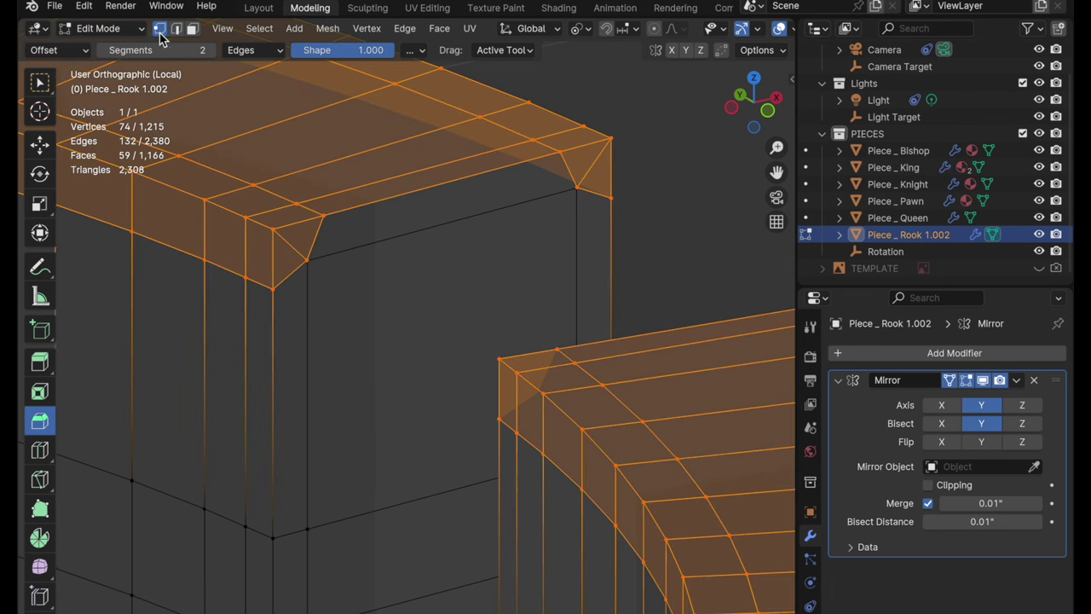
{"action": "left_click", "coordinate": [41, 146]}
{"action": "left_click", "coordinate": [241, 51]}
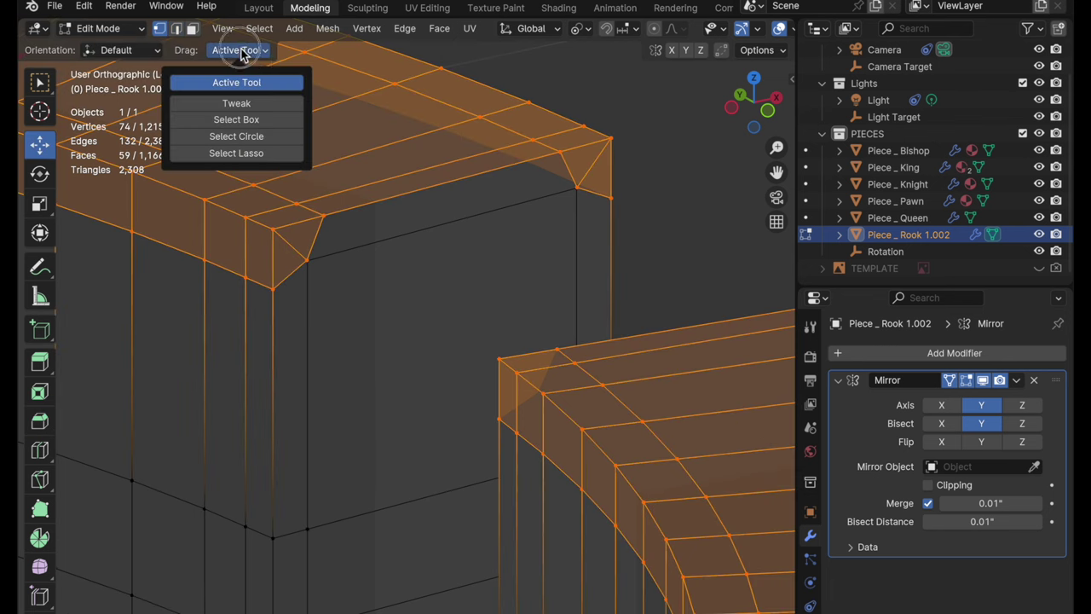
{"action": "left_click", "coordinate": [254, 120]}
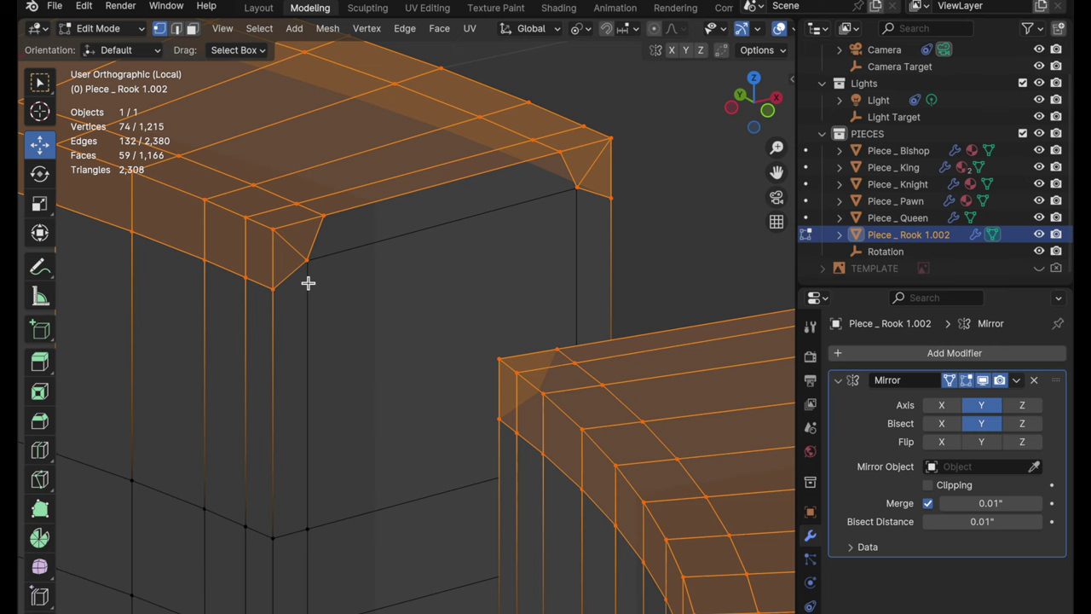
{"action": "key", "text": "alt+z"}
{"action": "left_click", "coordinate": [328, 281]}
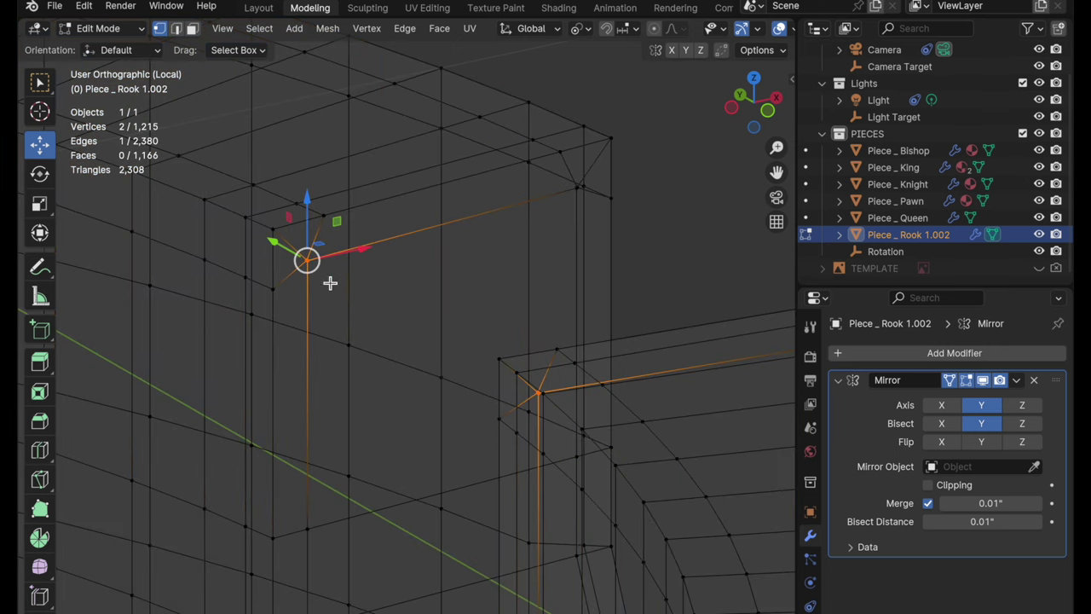
{"action": "middle_click_drag", "start_coordinate": [574, 247], "coordinate": [544, 256]}
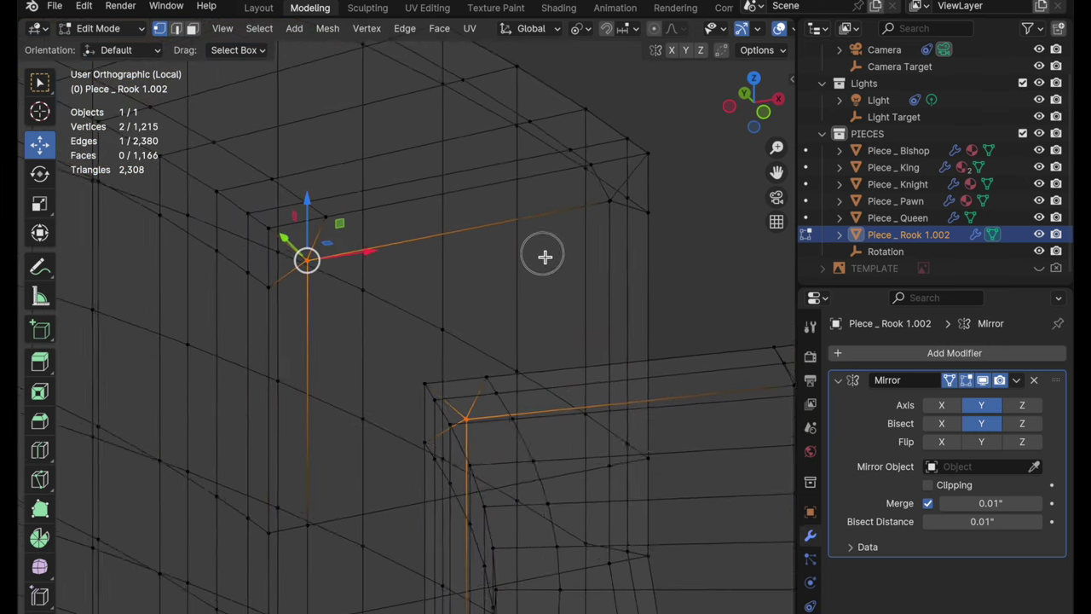
{"action": "left_click", "coordinate": [611, 229], "text": "shift"}
{"action": "middle_click_drag", "start_coordinate": [611, 229], "coordinate": [569, 288]}
{"action": "right_click", "coordinate": [569, 288]}
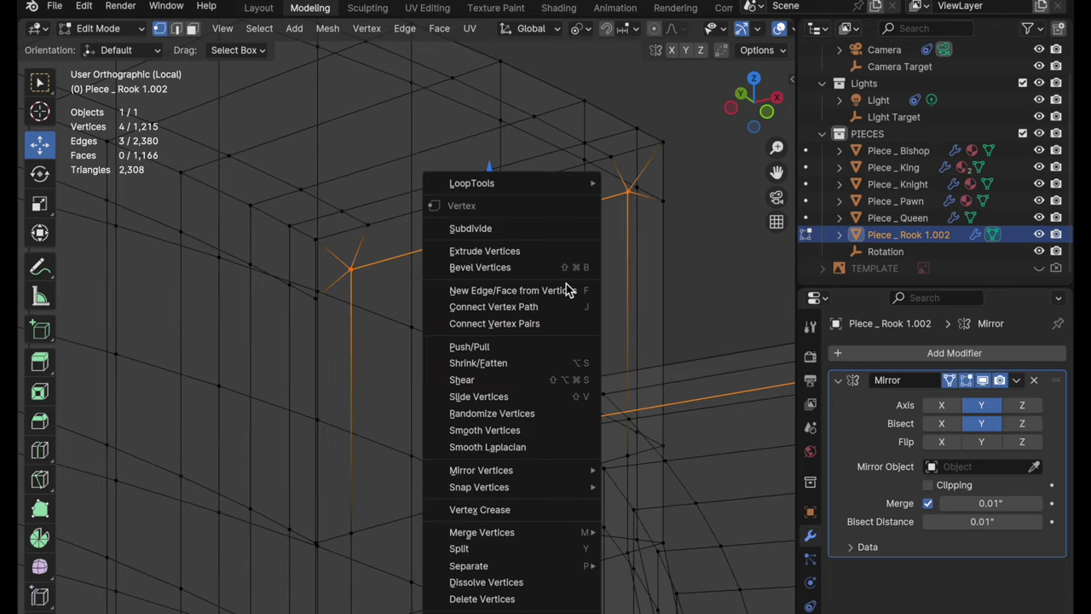
{"action": "mouse_move", "coordinate": [566, 532]}
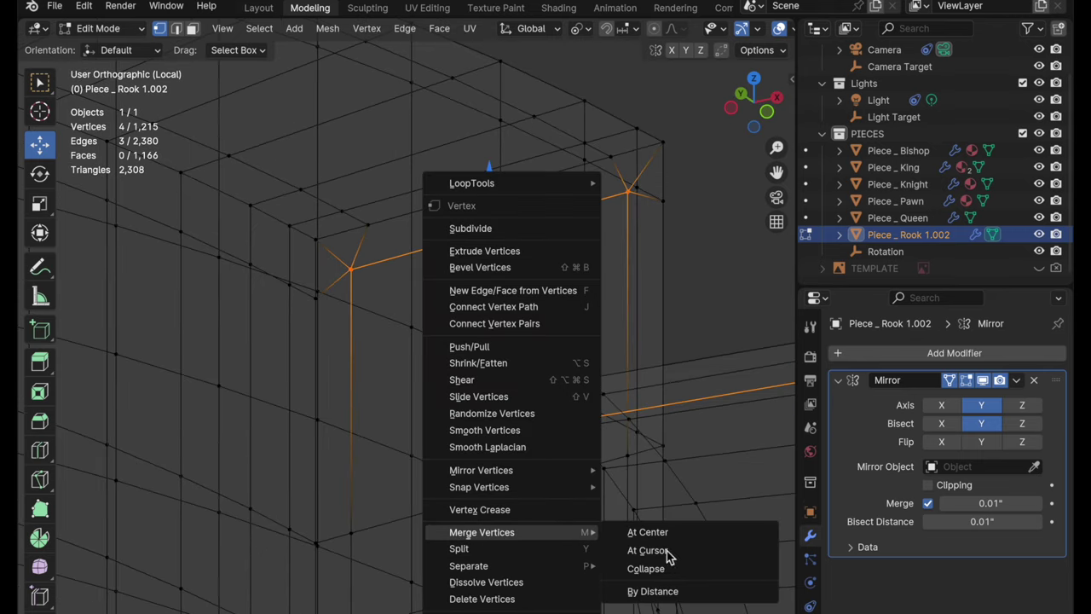
{"action": "left_click", "coordinate": [656, 589]}
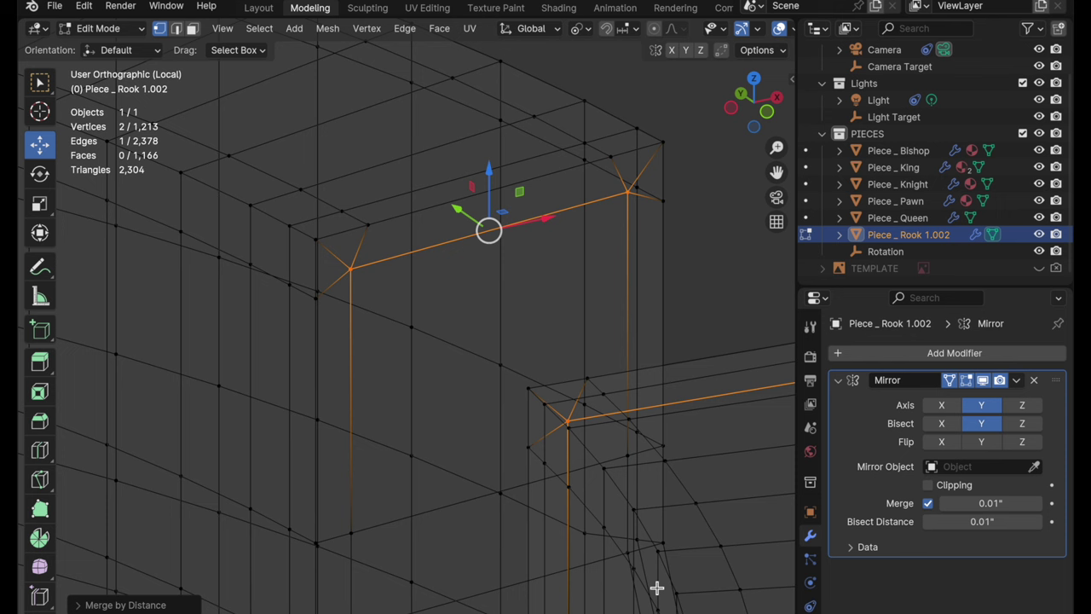
{"action": "key", "text": "alt+z"}
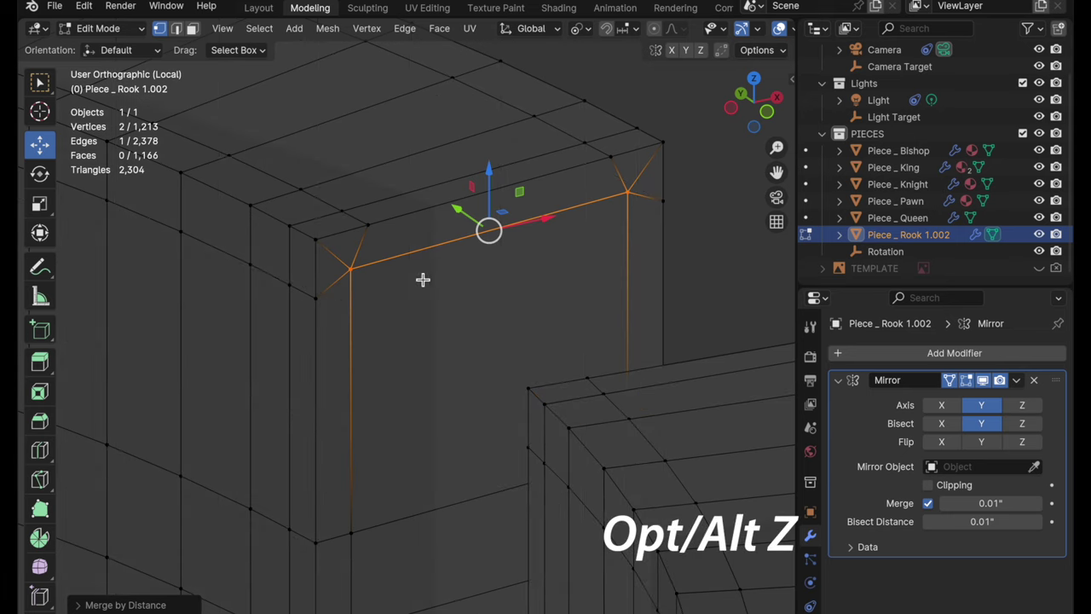
Dissolve the short diagonal edges at the two upper corners of the notch's side wall.
{"action": "mouse_move", "coordinate": [423, 281]}
{"action": "middle_mouse_down", "text": "shift"}
{"action": "mouse_move", "coordinate": [463, 353]}
{"action": "mouse_move", "coordinate": [452, 347]}
{"action": "middle_mouse_up", "text": "shift"}
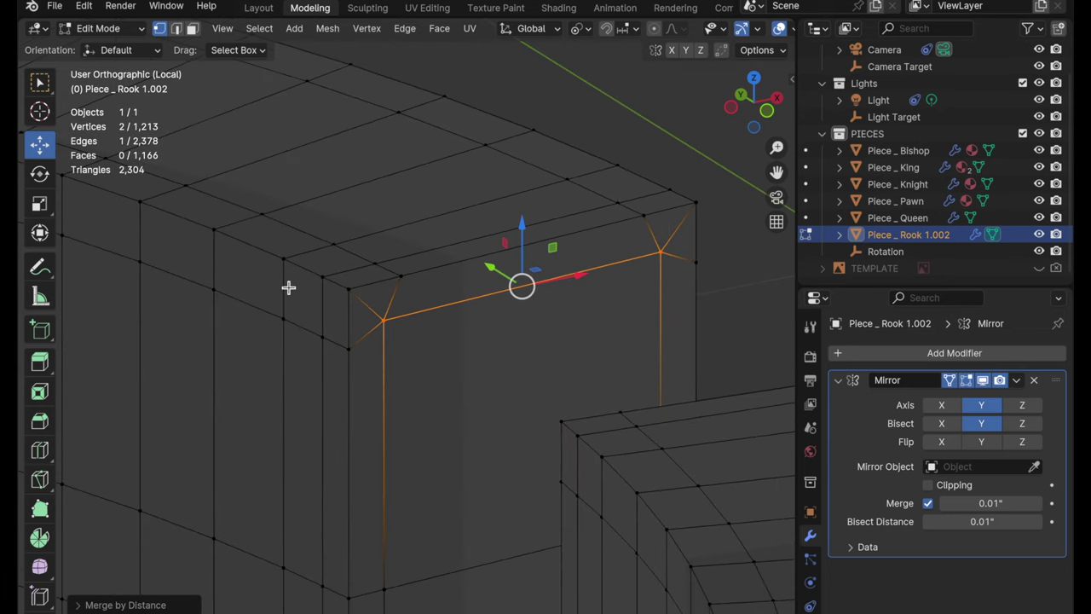
{"action": "key", "text": "2"}
{"action": "left_click", "coordinate": [380, 316]}
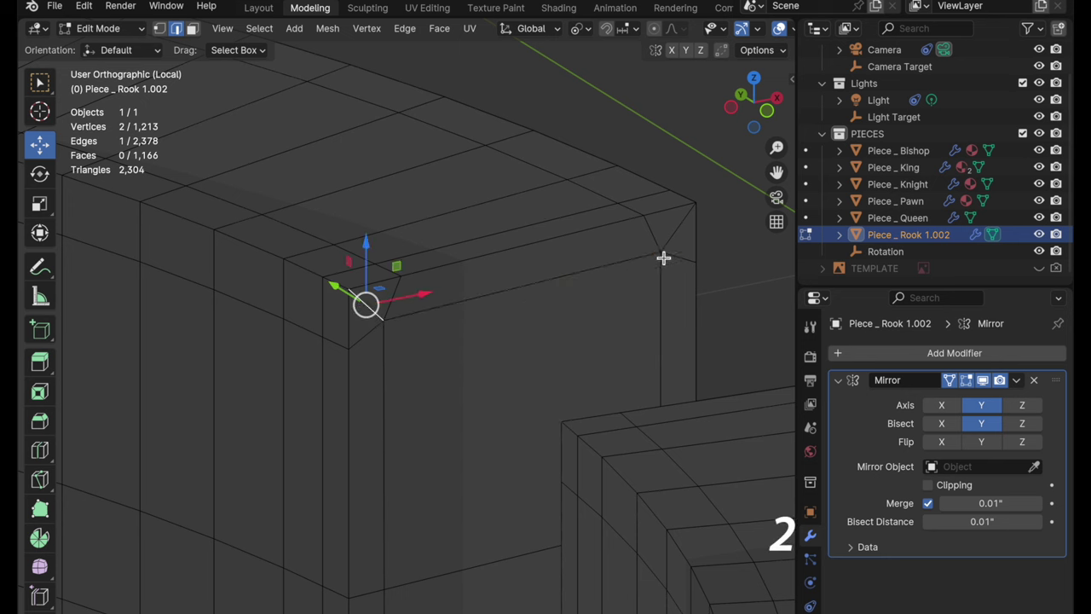
{"action": "left_click", "coordinate": [675, 247], "text": "shift"}
{"action": "key", "text": "super+e"}
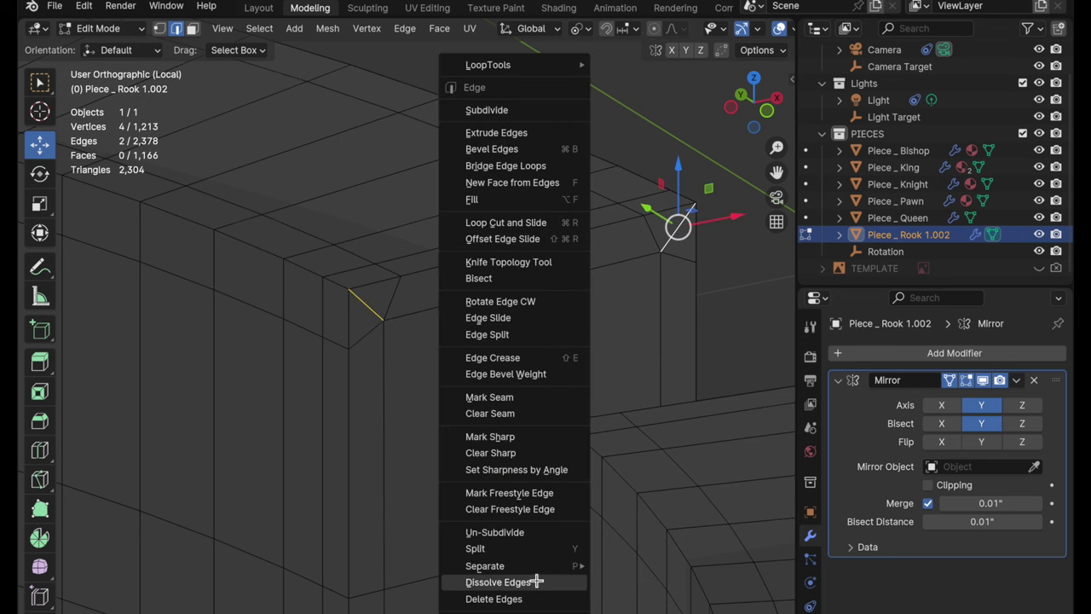
{"action": "left_click", "coordinate": [536, 581]}
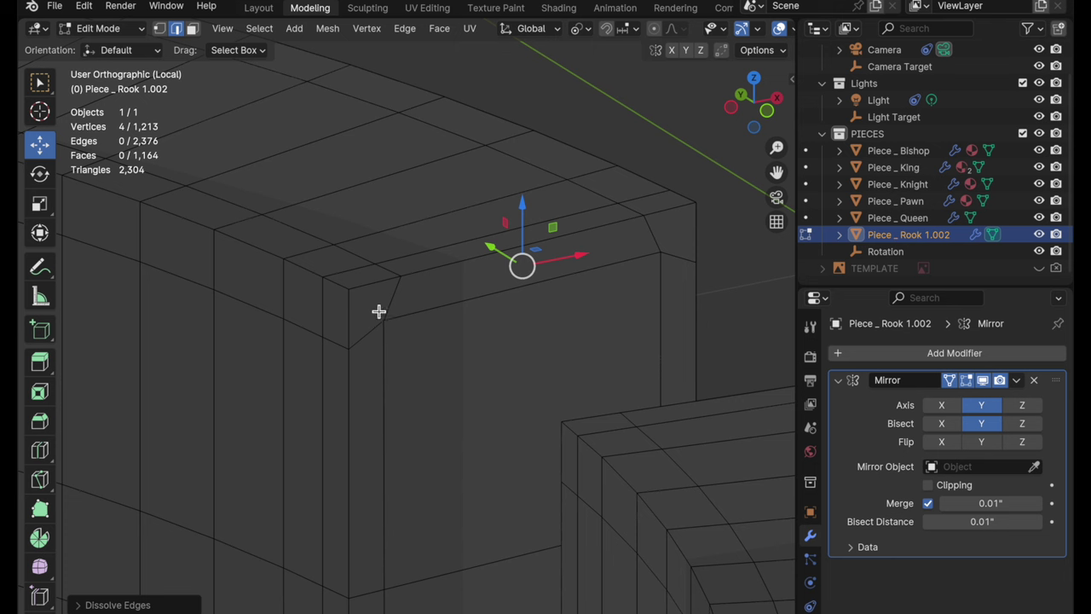
Bevel the outer and inner top rim edge loops with three segments and shape 0.5.
{"action": "left_click", "coordinate": [312, 273], "text": "alt"}
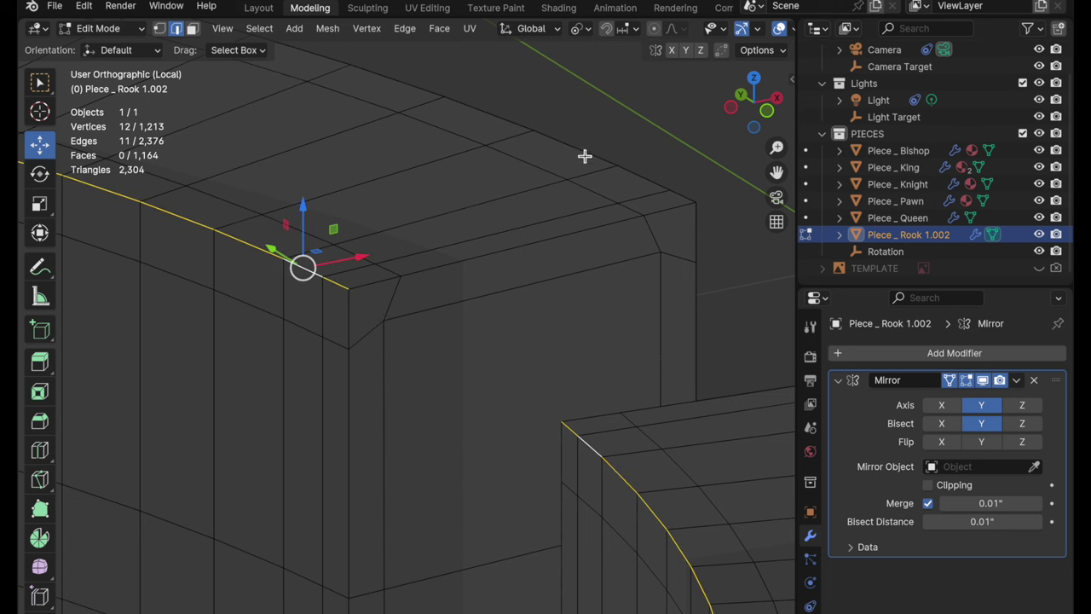
{"action": "left_click", "coordinate": [584, 156], "text": "alt+shift"}
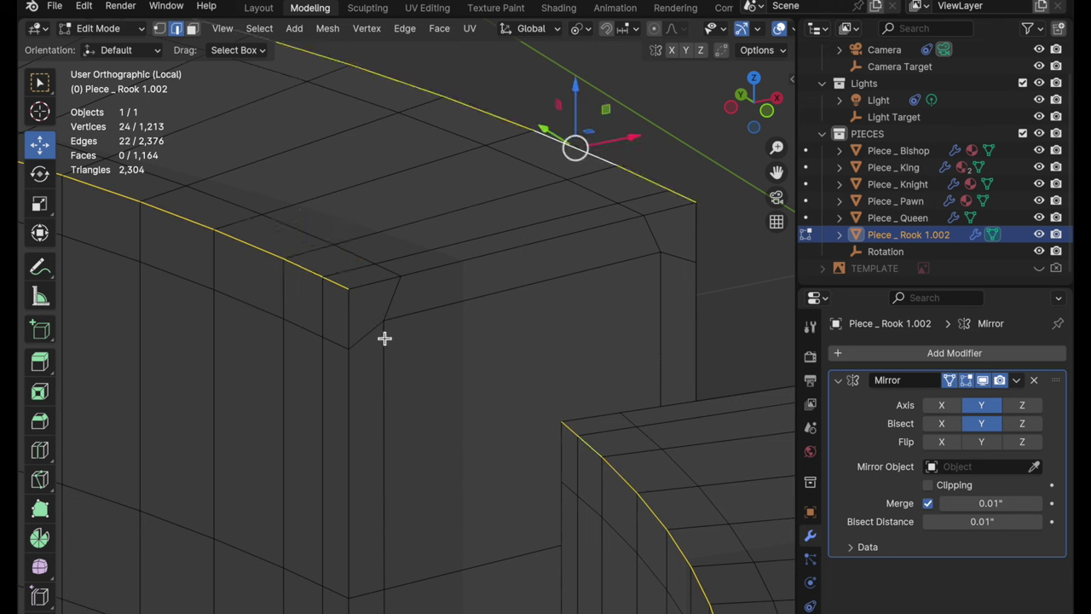
{"action": "left_click", "coordinate": [39, 420]}
{"action": "left_click", "coordinate": [187, 51]}
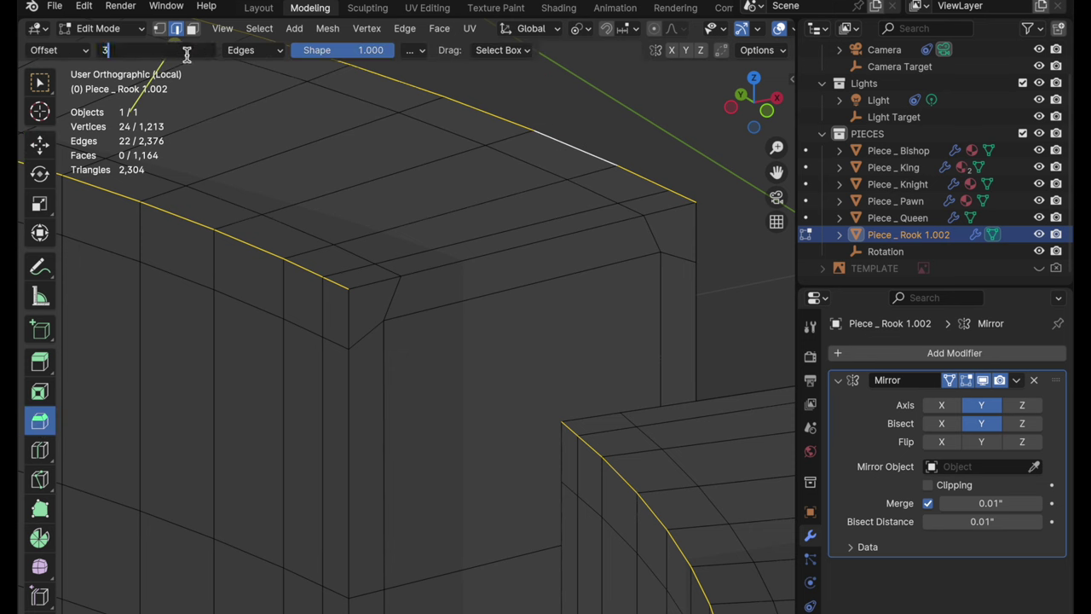
{"action": "type", "text": "3"}
{"action": "key", "text": "Tab"}
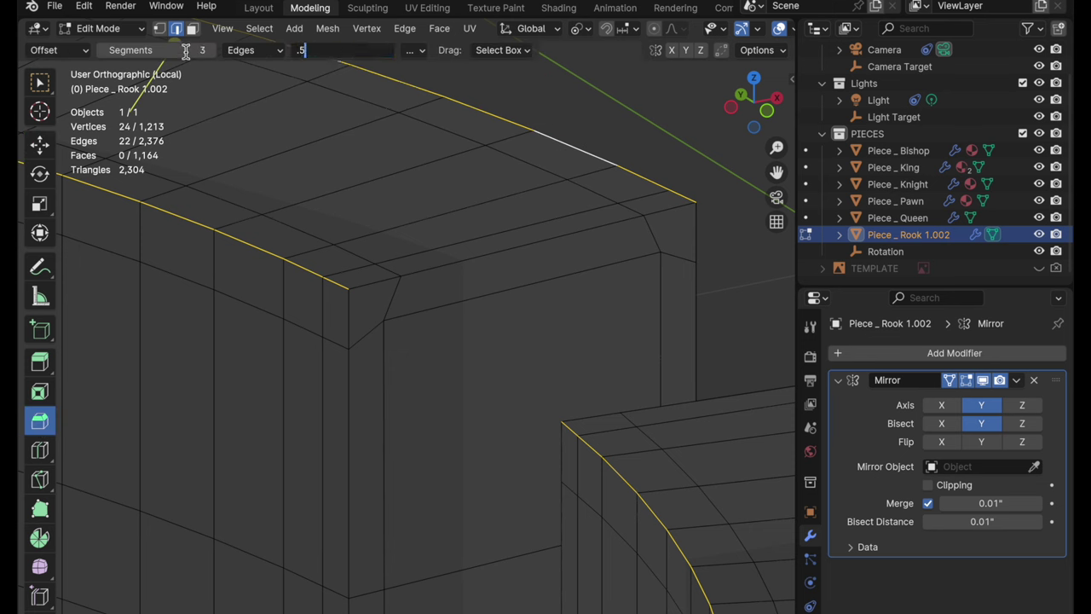
{"action": "type", "text": ".5"}
{"action": "key", "text": "Return"}
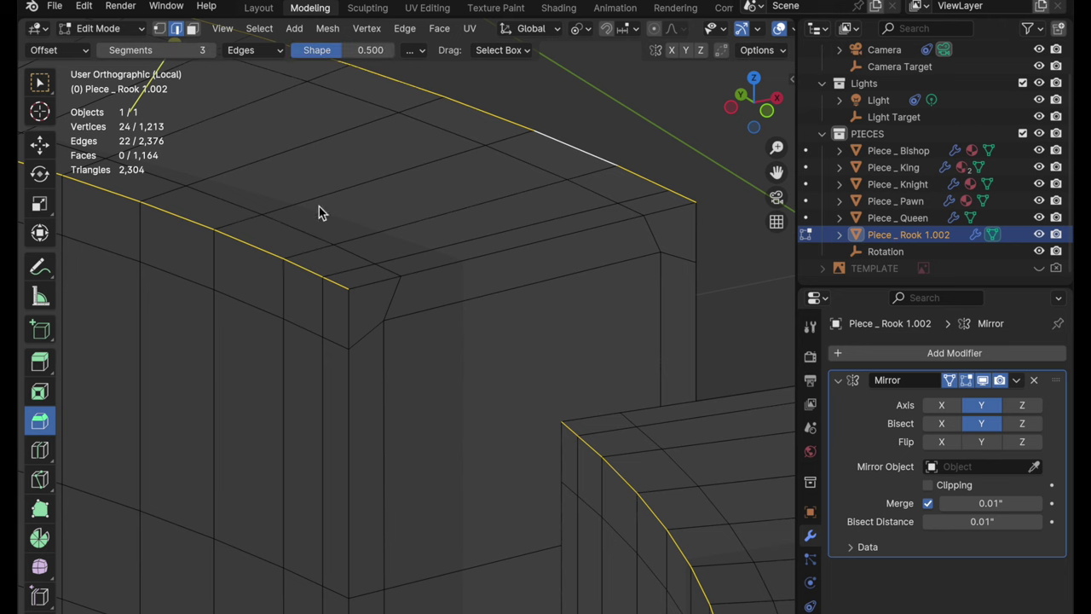
{"action": "scroll", "coordinate": [329, 248], "scroll_direction": "up", "scroll_amount": 5, "text": "shift"}
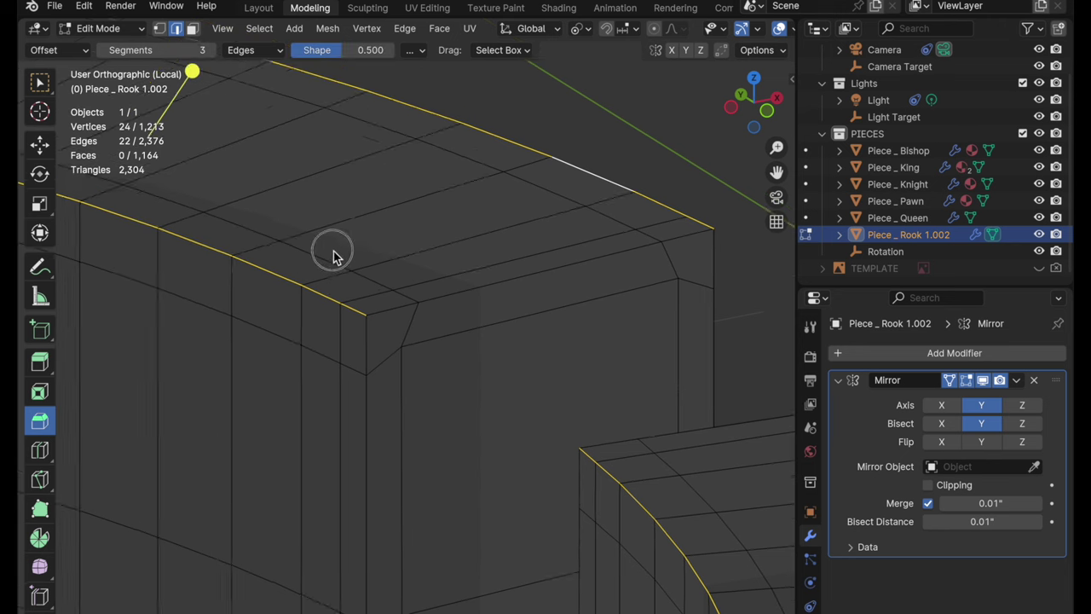
{"action": "left_click_drag", "start_coordinate": [214, 117], "coordinate": [230, 112]}
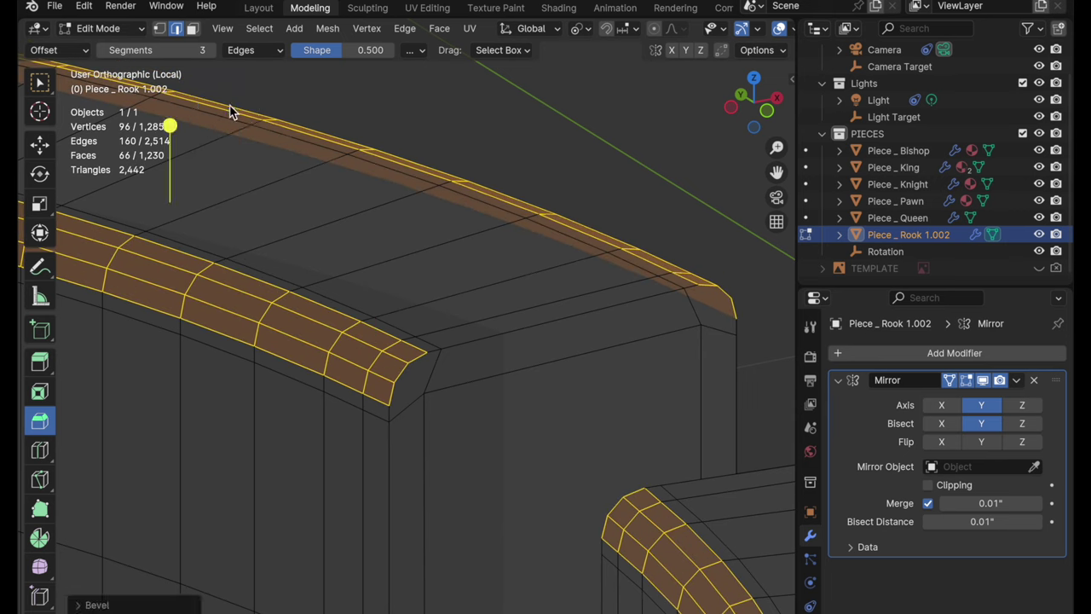
Bevel the notch side wall's top and vertical outline edges, including both rounded corners, with three segments and shape 0.5, using Active Tool dragging.
{"action": "left_click", "coordinate": [468, 349], "text": "alt"}
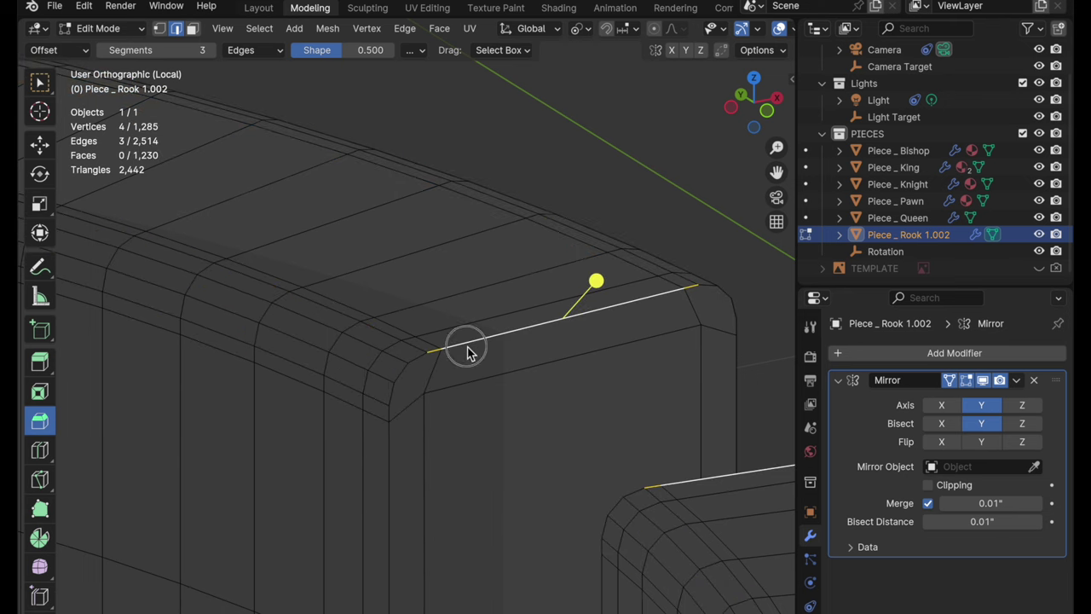
{"action": "left_click", "coordinate": [385, 460], "text": "alt+shift"}
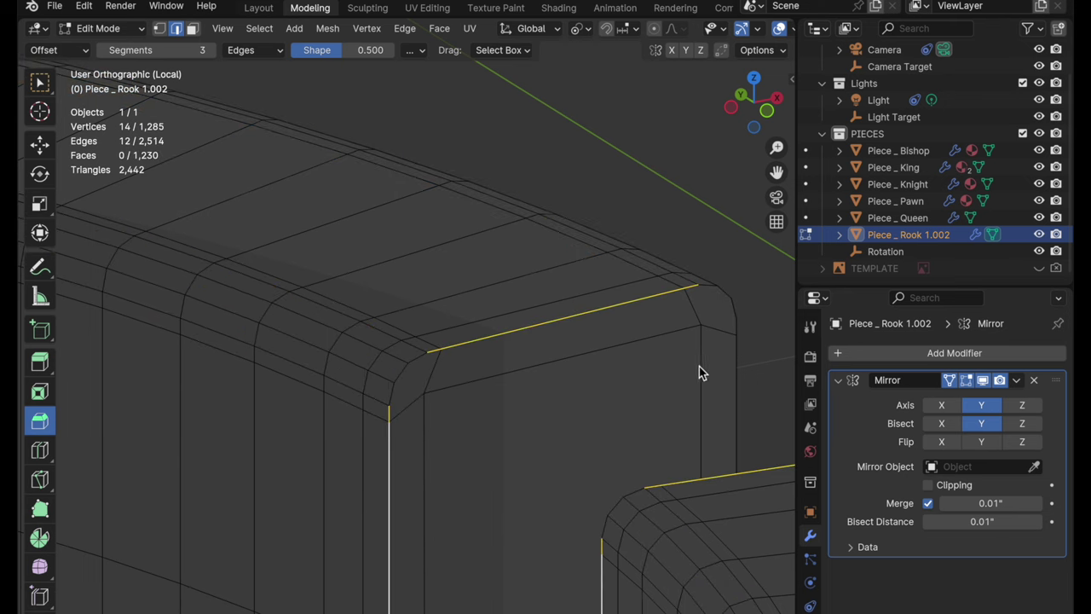
{"action": "left_click", "coordinate": [734, 360], "text": "alt+shift"}
{"action": "scroll", "coordinate": [415, 399], "scroll_direction": "up", "scroll_amount": 3}
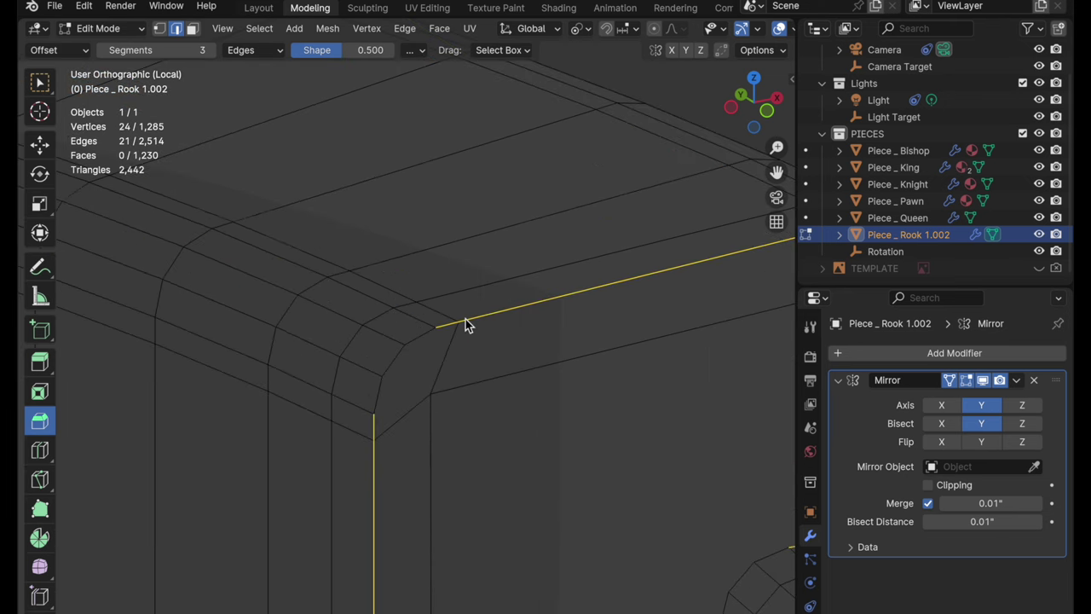
{"action": "left_click", "coordinate": [386, 365], "text": "shift"}
{"action": "left_click", "coordinate": [409, 346], "text": "shift"}
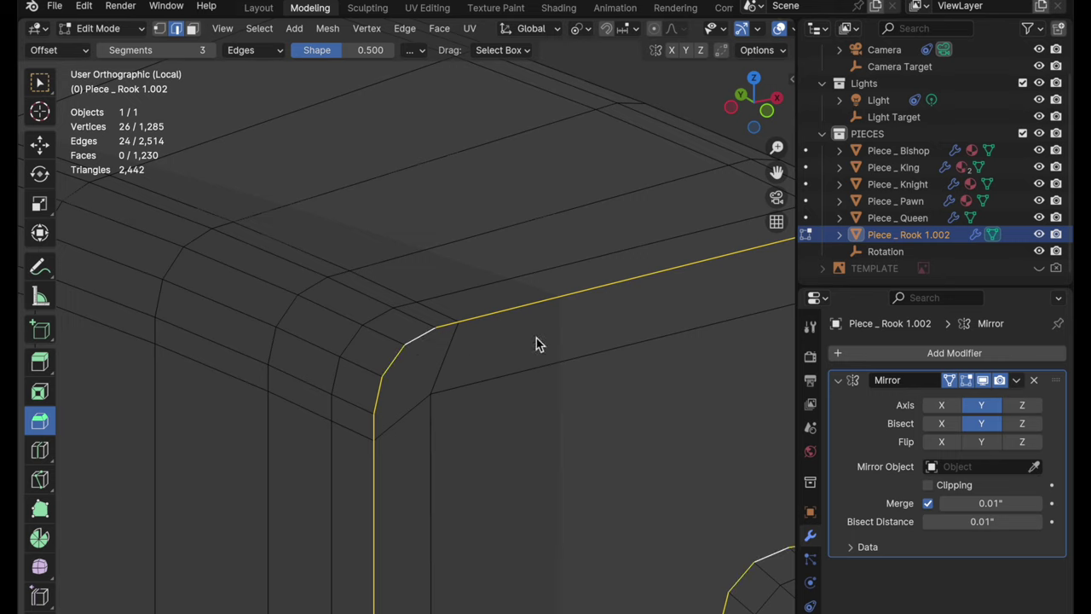
{"action": "scroll", "coordinate": [538, 343], "scroll_direction": "right", "scroll_amount": 5, "text": "ctrl"}
{"action": "left_click", "coordinate": [564, 244], "text": "shift"}
{"action": "left_click", "coordinate": [589, 254], "text": "shift"}
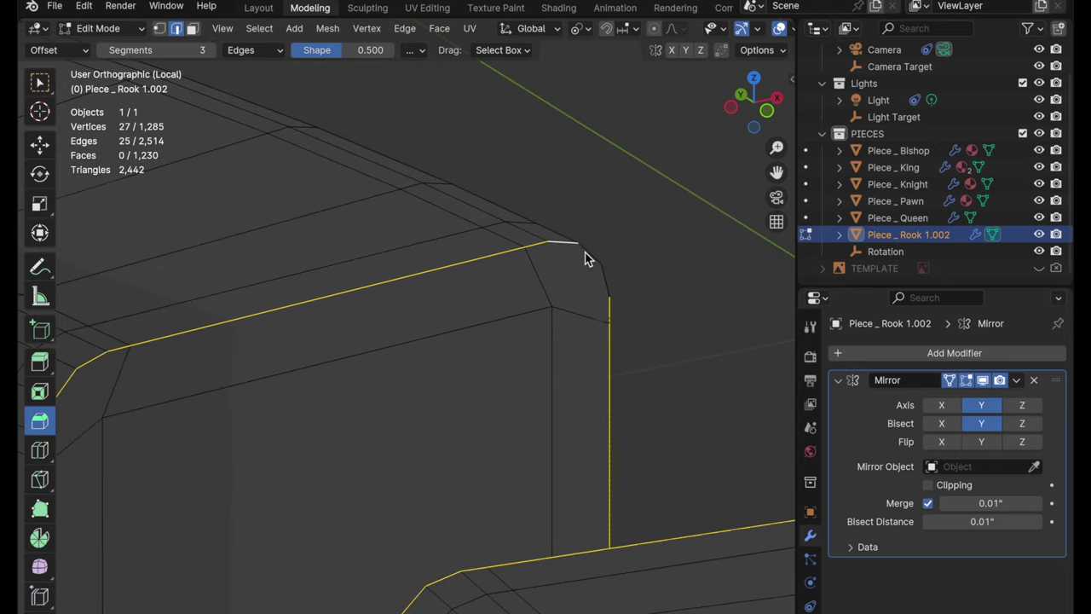
{"action": "left_click", "coordinate": [604, 278], "text": "shift"}
{"action": "middle_click_drag", "start_coordinate": [586, 330], "coordinate": [633, 311]}
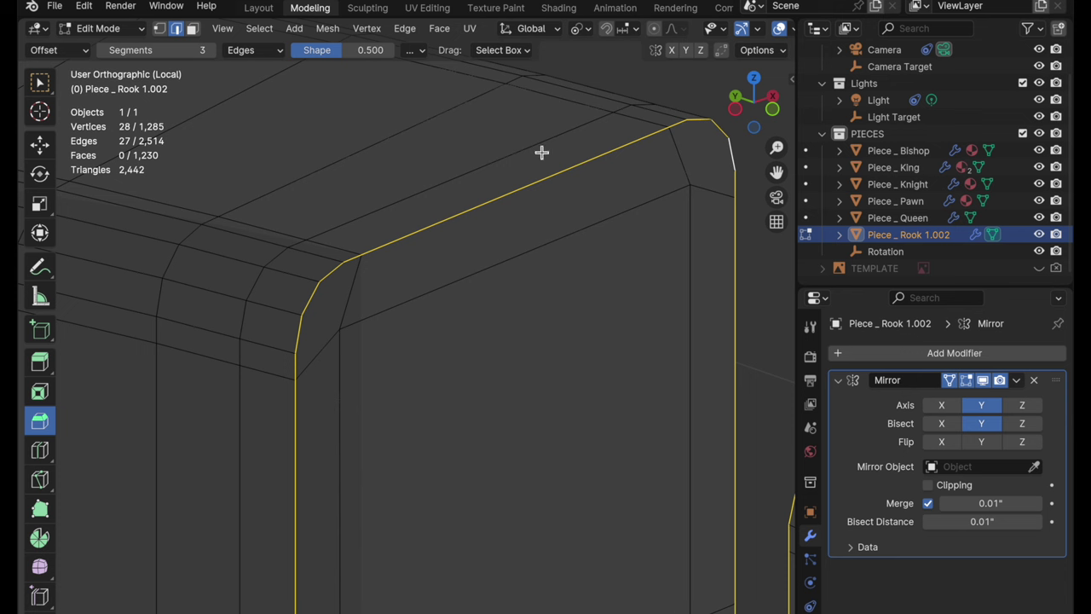
{"action": "left_click", "coordinate": [505, 50]}
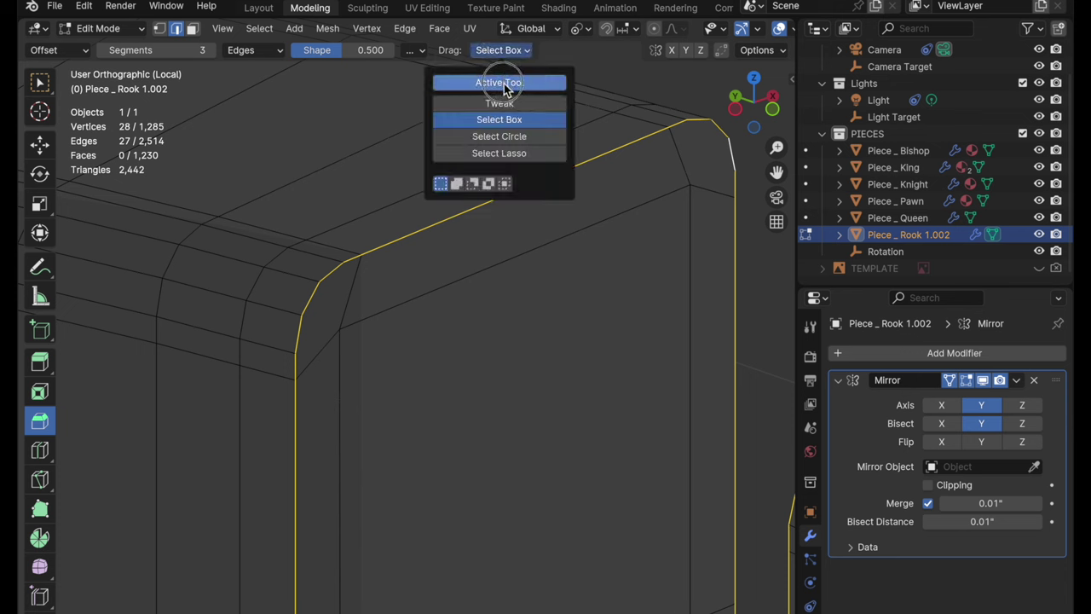
{"action": "left_click", "coordinate": [501, 83]}
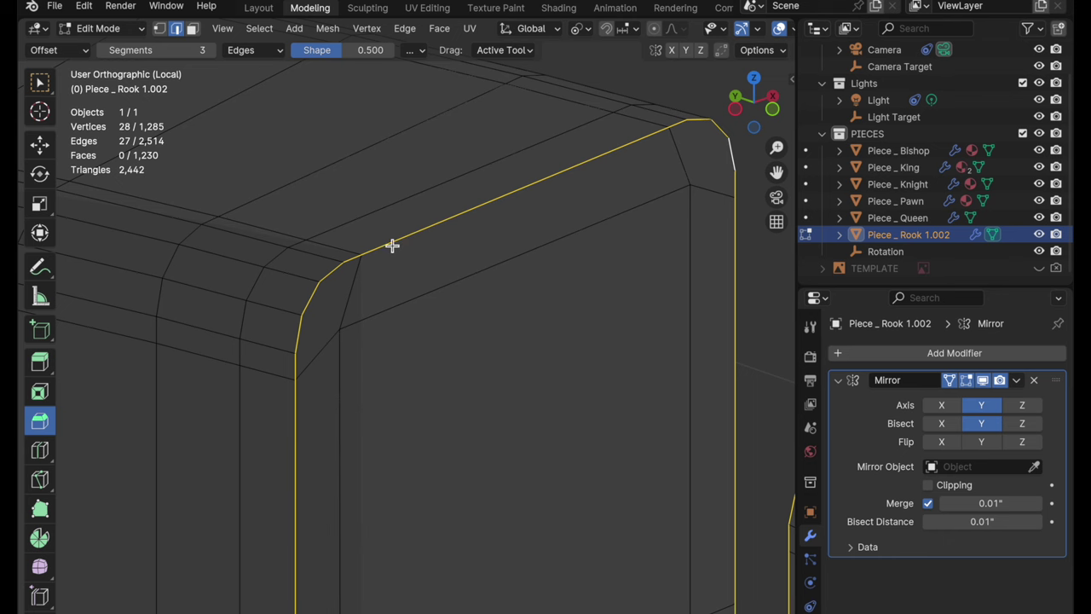
{"action": "left_click_drag", "start_coordinate": [392, 246], "coordinate": [397, 225]}
{"action": "scroll", "coordinate": [497, 443], "scroll_direction": "down", "scroll_amount": 5}
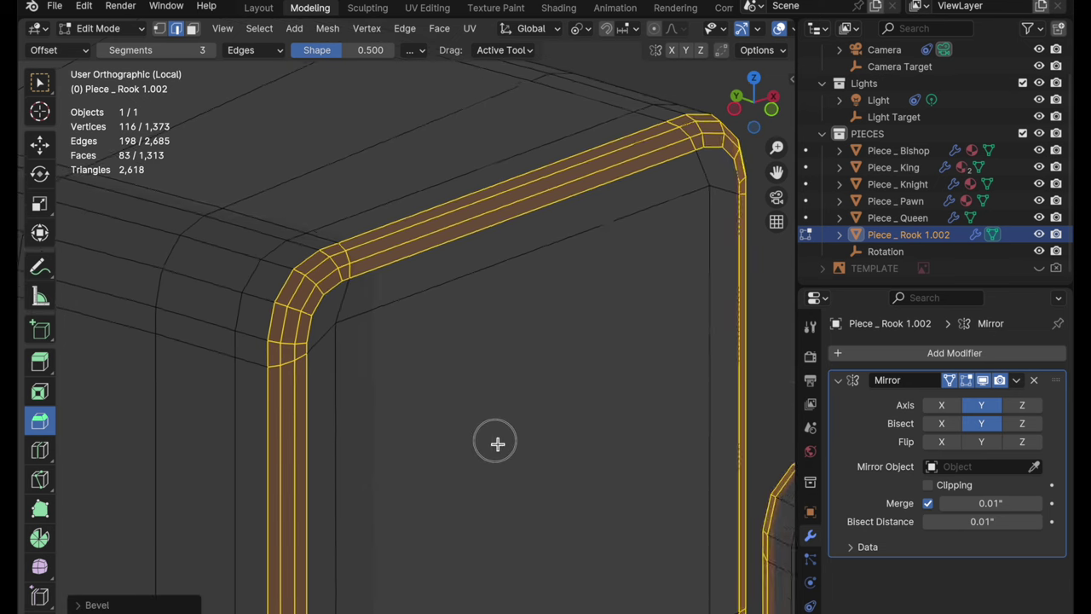
Select the horizontal edge loop below the rim bevel and examine how it runs across the notch corner and side wall.
{"action": "middle_click_drag", "start_coordinate": [457, 430], "coordinate": [559, 513]}
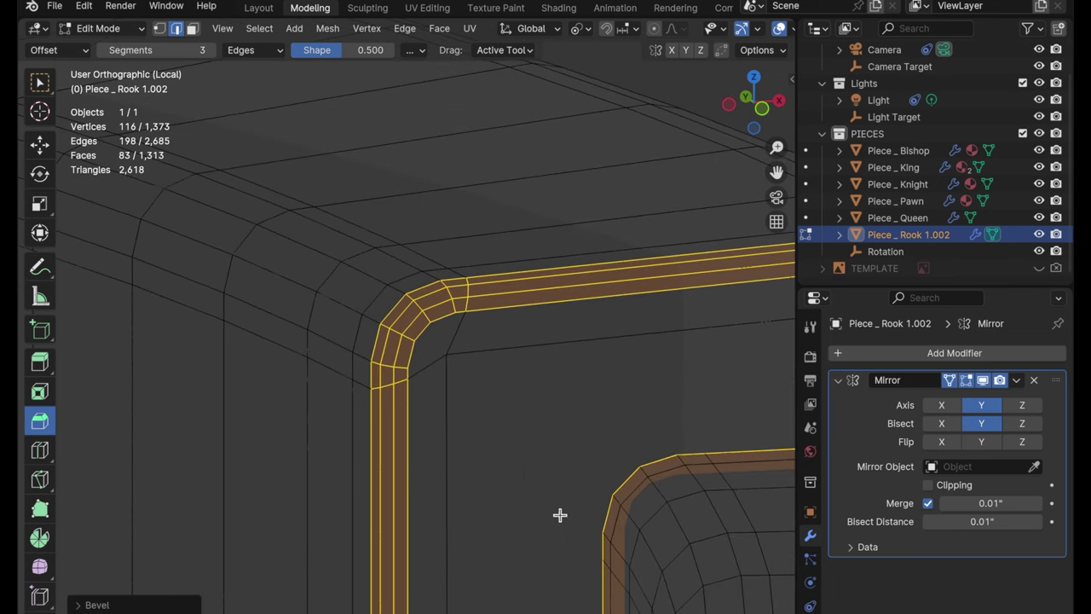
{"action": "left_click", "coordinate": [338, 371], "text": "alt"}
{"action": "scroll", "coordinate": [406, 403], "scroll_direction": "right", "scroll_amount": 5}
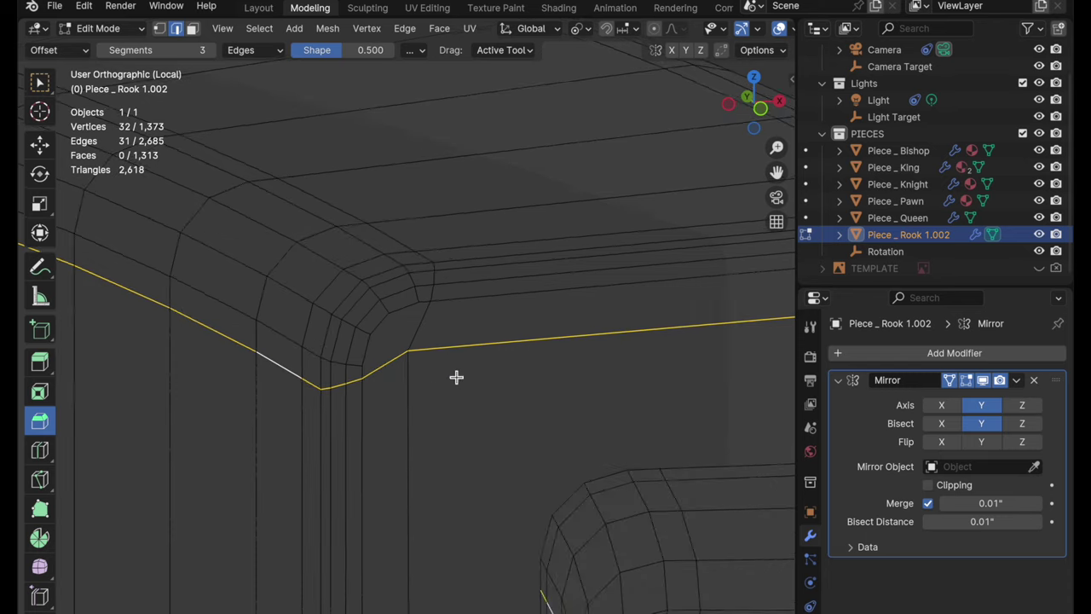
{"action": "left_click_drag", "start_coordinate": [478, 406], "coordinate": [482, 407]}
{"action": "scroll", "coordinate": [482, 408], "scroll_direction": "right", "scroll_amount": 4}
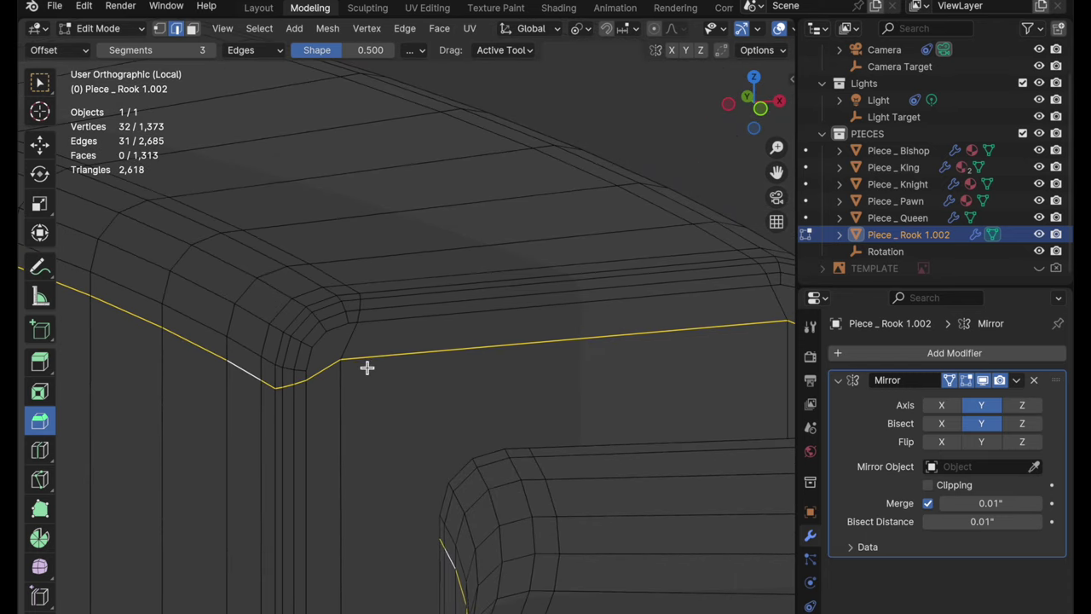
{"action": "scroll", "coordinate": [366, 367], "scroll_direction": "right", "scroll_amount": 3}
{"action": "scroll", "coordinate": [384, 359], "scroll_direction": "left", "scroll_amount": 5}
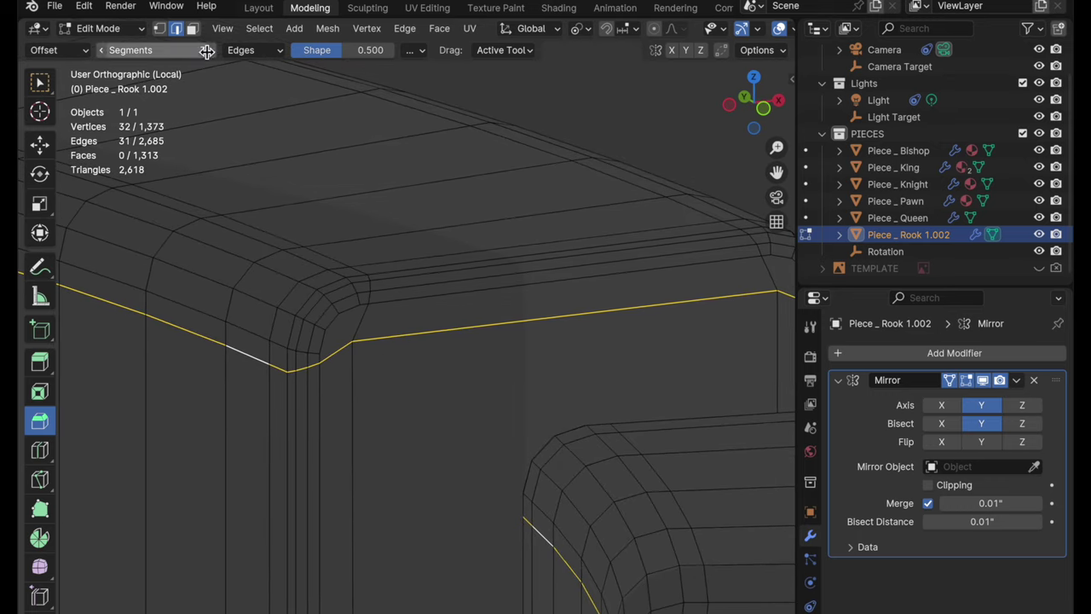
Check the notch side wall's flatness by selecting one of its faces with all linked flat faces, and clear the selection.
{"action": "left_click", "coordinate": [195, 28]}
{"action": "left_click", "coordinate": [370, 353]}
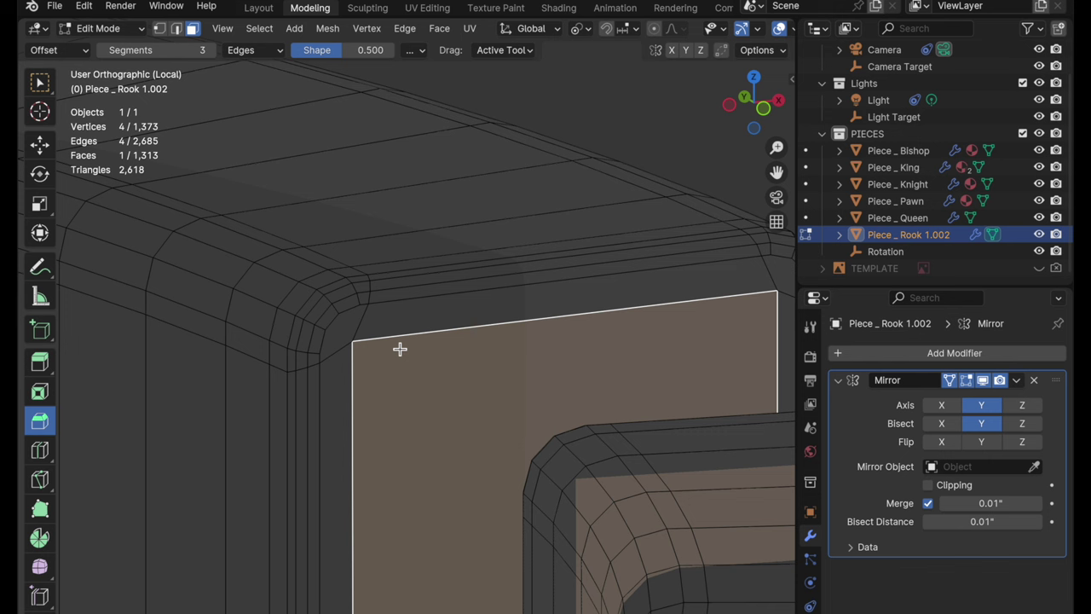
{"action": "left_click", "coordinate": [261, 29]}
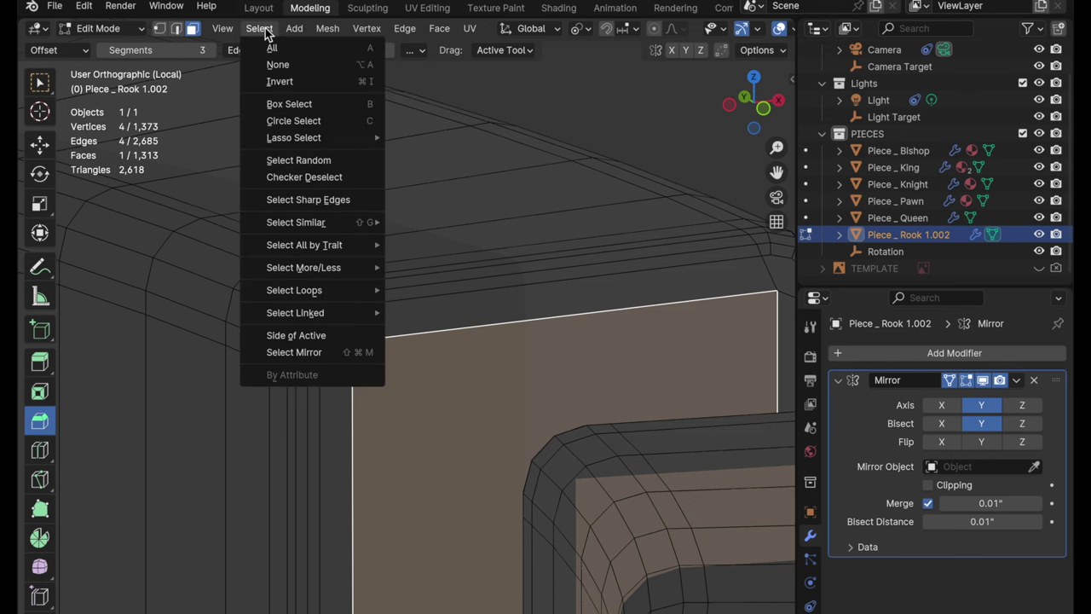
{"action": "mouse_move", "coordinate": [308, 316]}
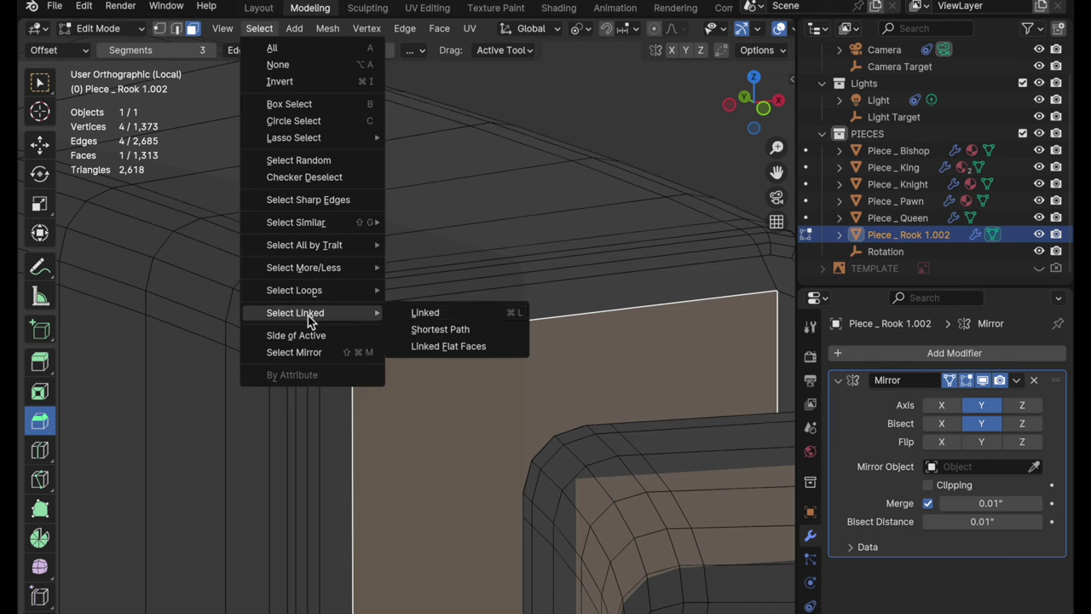
{"action": "left_click", "coordinate": [453, 344]}
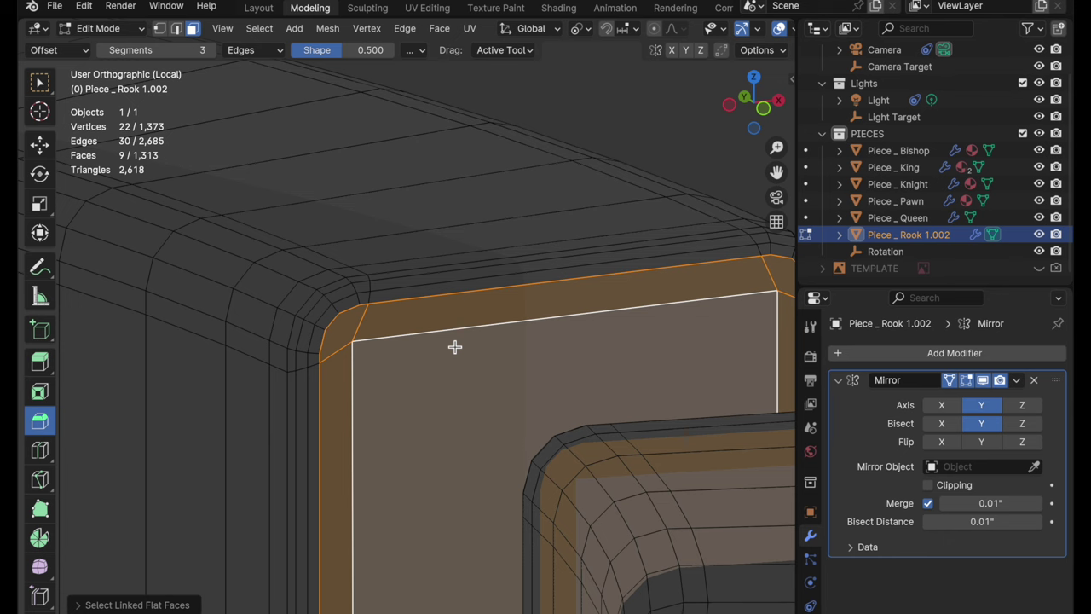
{"action": "key", "text": "alt+a"}
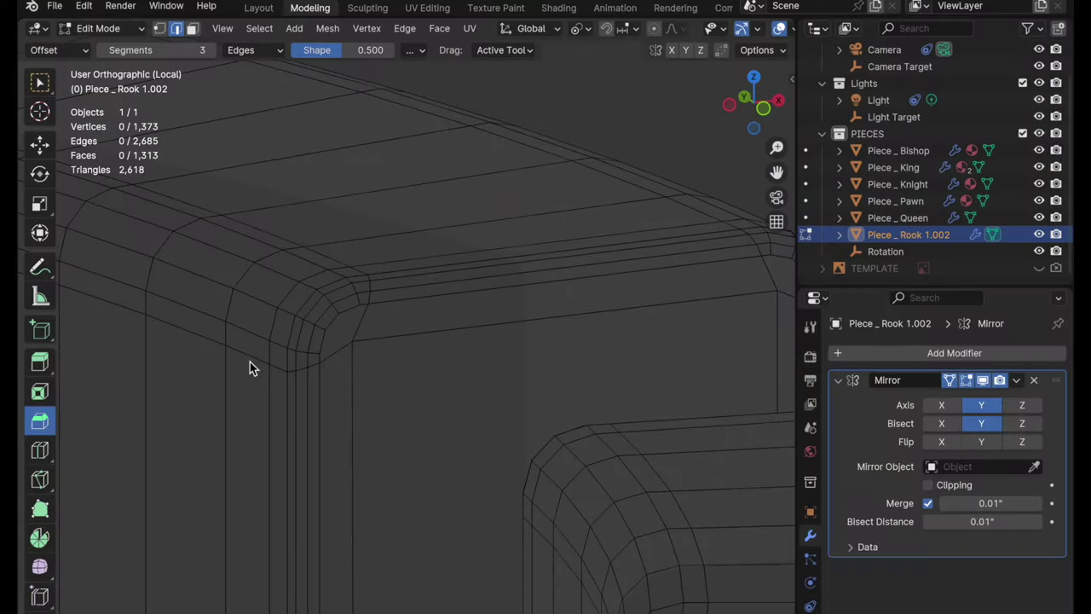
Select the horizontal edge loop below the rim bevel and make its vertex just outside the notch corner the active vertex.
{"action": "left_click", "coordinate": [249, 362], "text": "alt"}
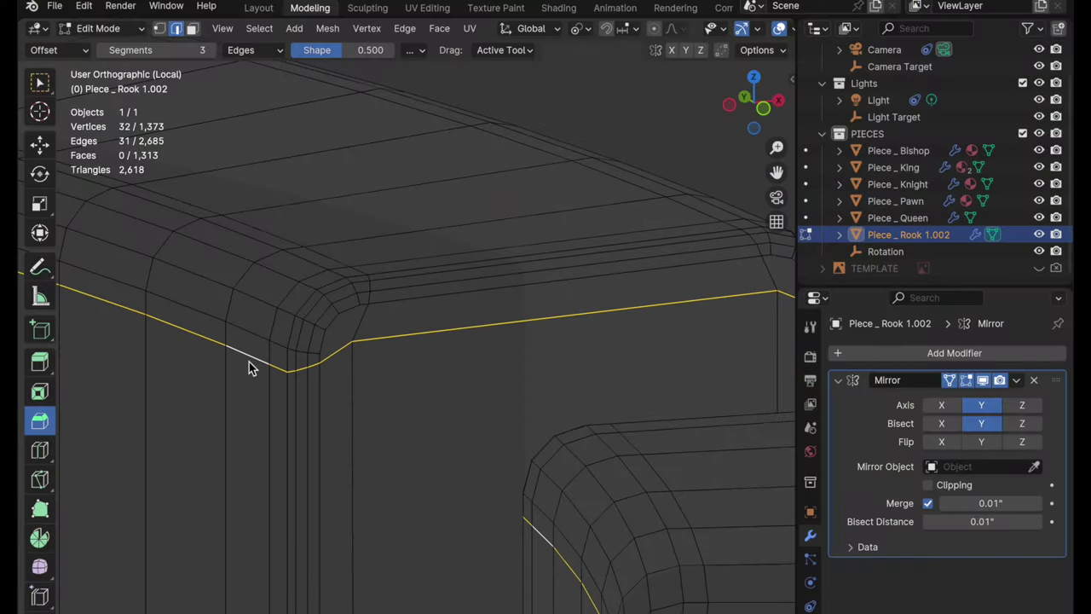
{"action": "left_click", "coordinate": [159, 28]}
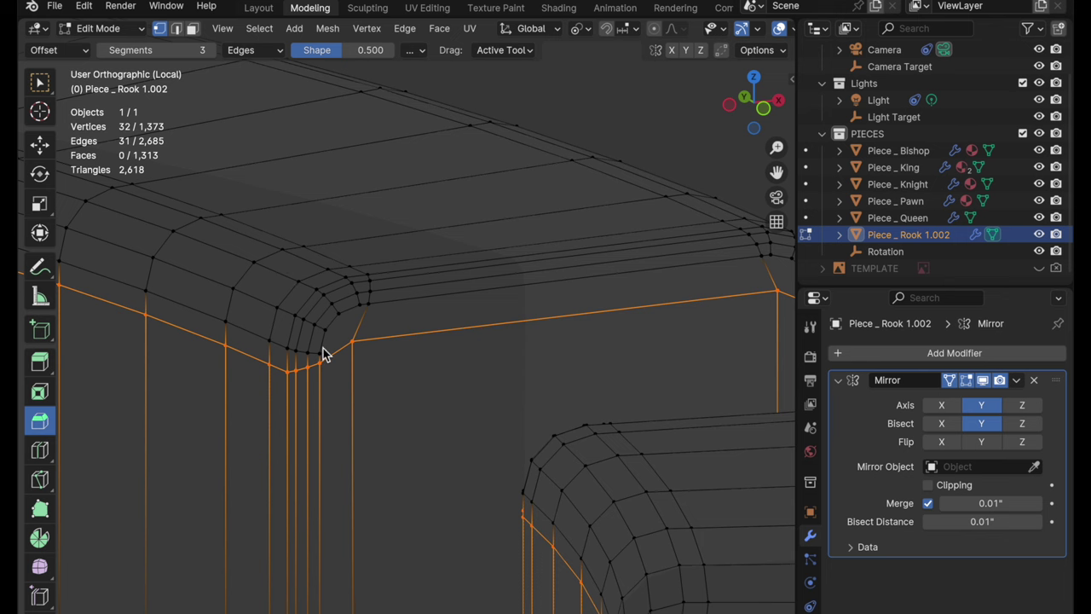
{"action": "scroll", "coordinate": [322, 353], "scroll_direction": "up", "scroll_amount": 2}
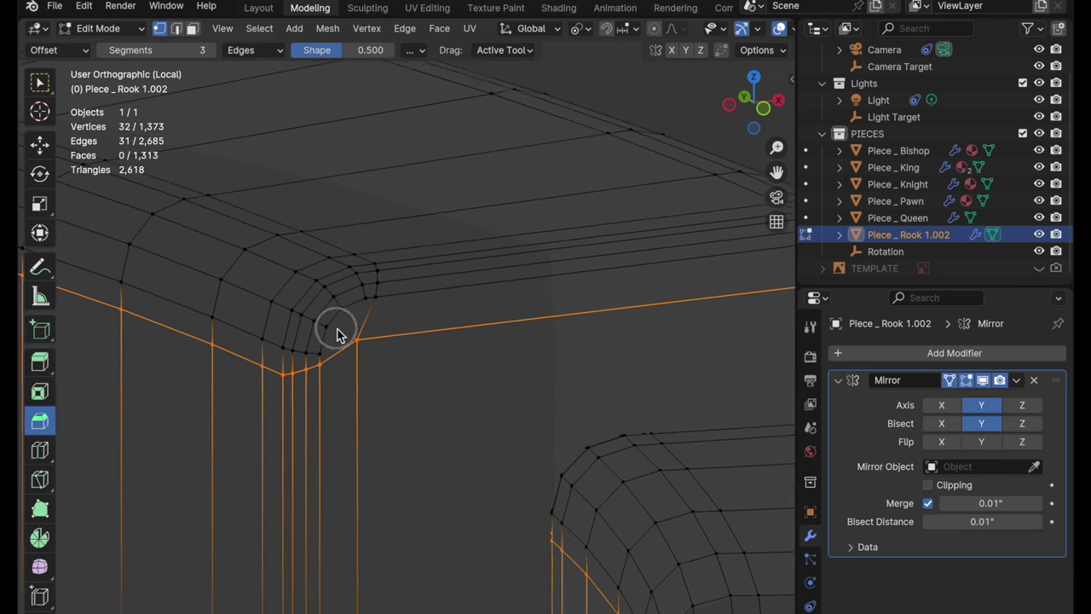
{"action": "left_click", "coordinate": [264, 372], "text": "shift"}
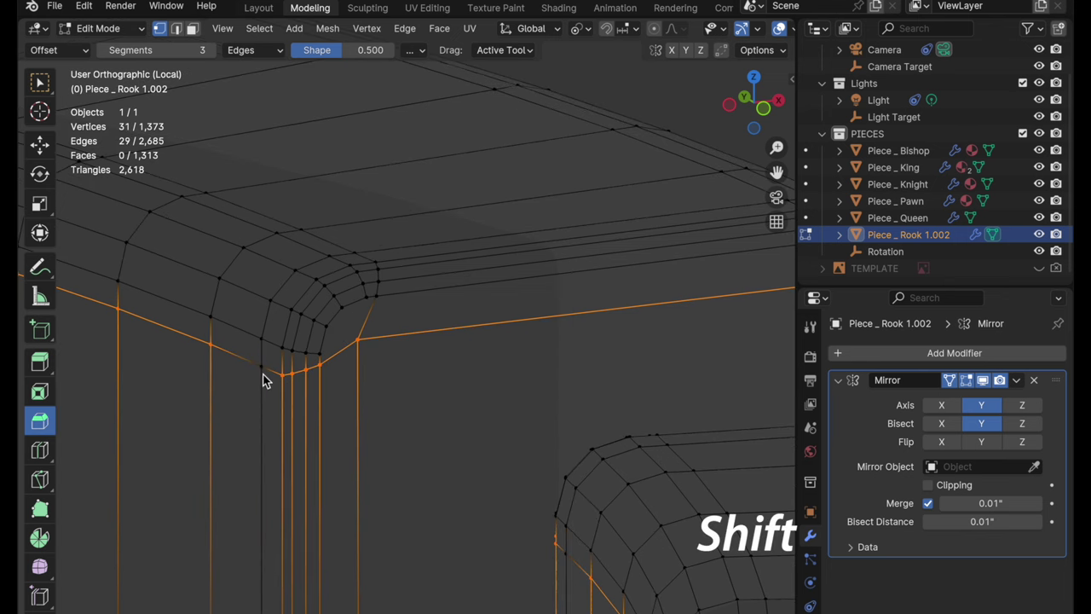
{"action": "left_click", "coordinate": [263, 371], "text": "shift"}
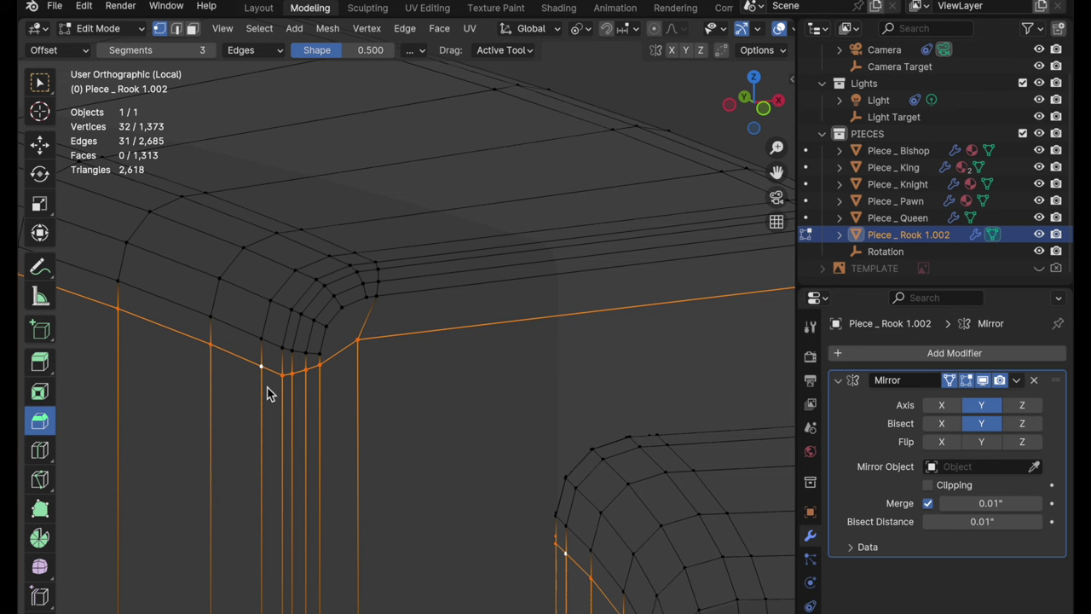
Flatten the selected loop by scaling it to 0 along global Z with the Active Element pivot.
{"action": "left_click", "coordinate": [40, 208]}
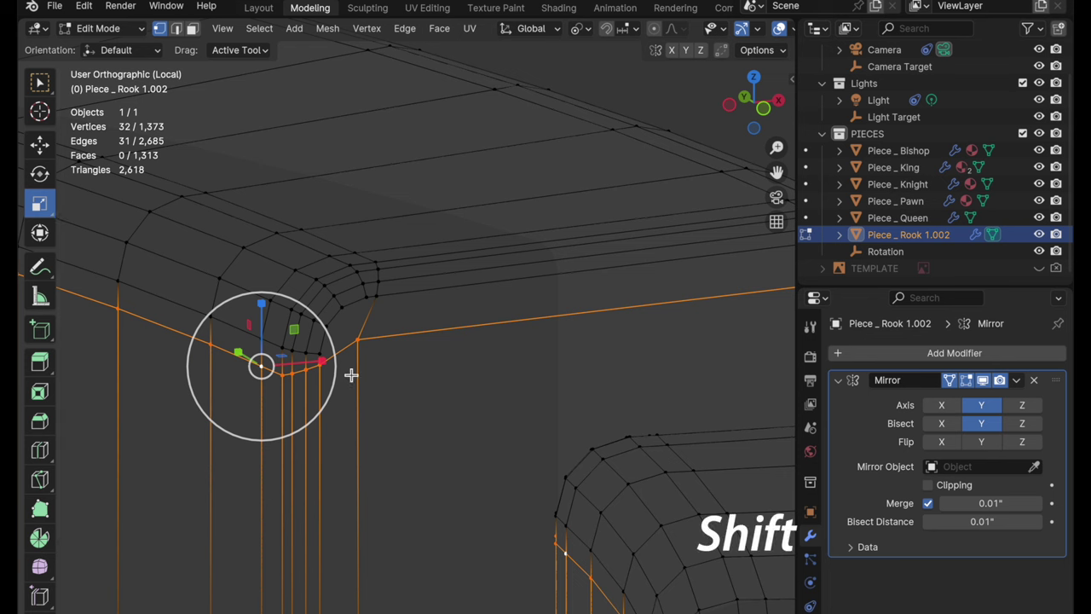
{"action": "key", "text": "period"}
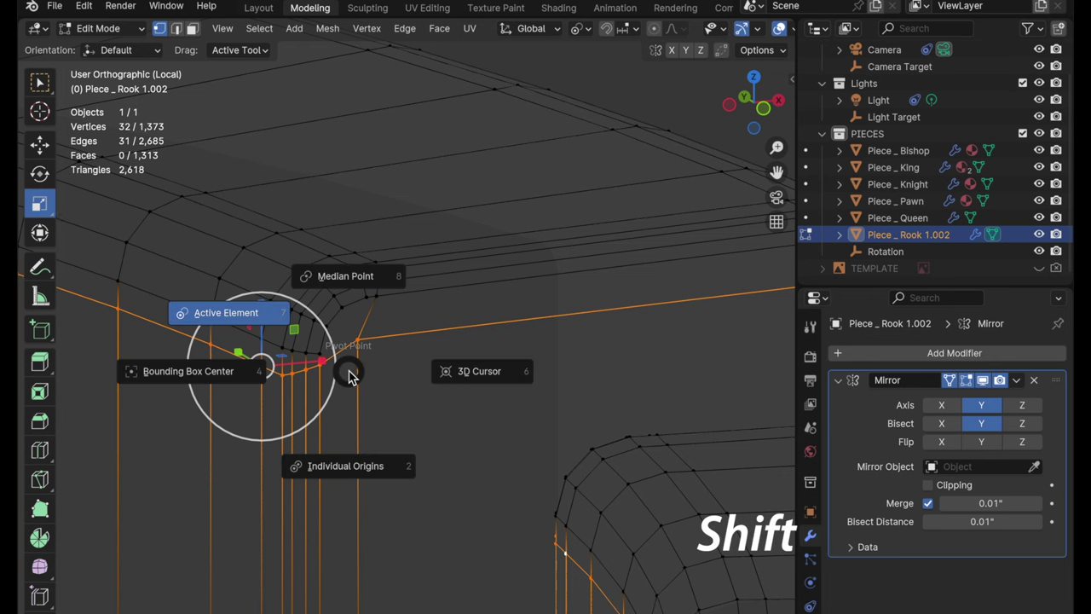
{"action": "left_click", "coordinate": [259, 317]}
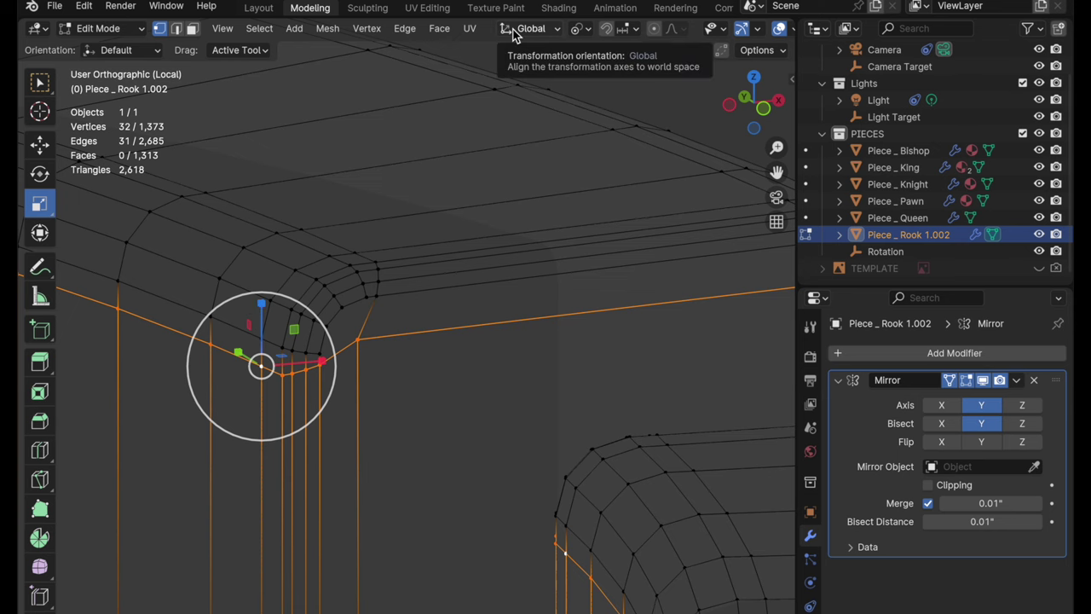
{"action": "middle_click_drag", "start_coordinate": [297, 366], "coordinate": [282, 353]}
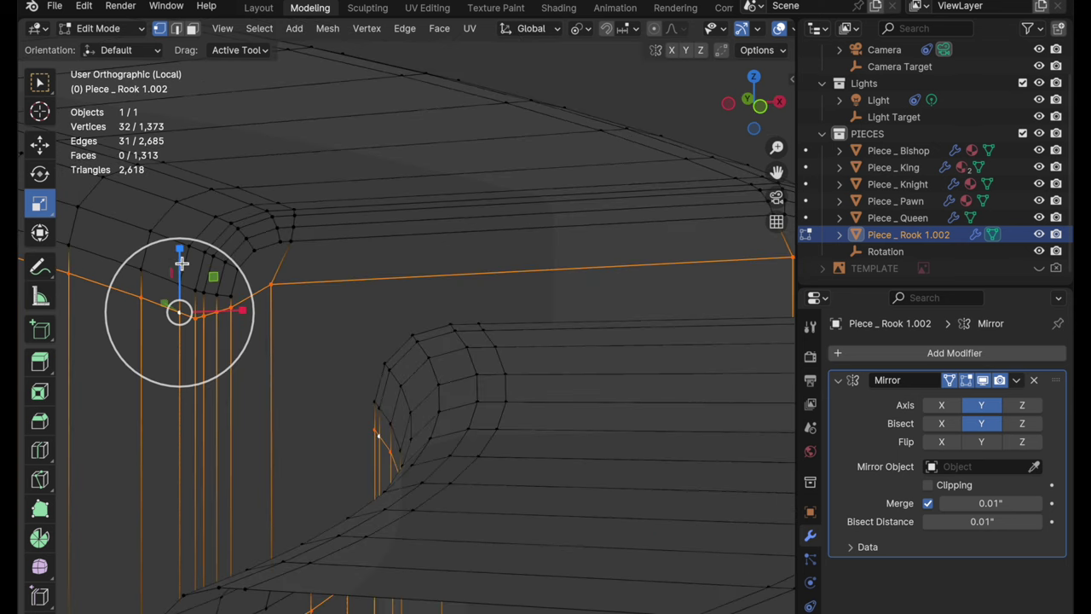
{"action": "left_click_drag", "start_coordinate": [179, 251], "coordinate": [179, 269]}
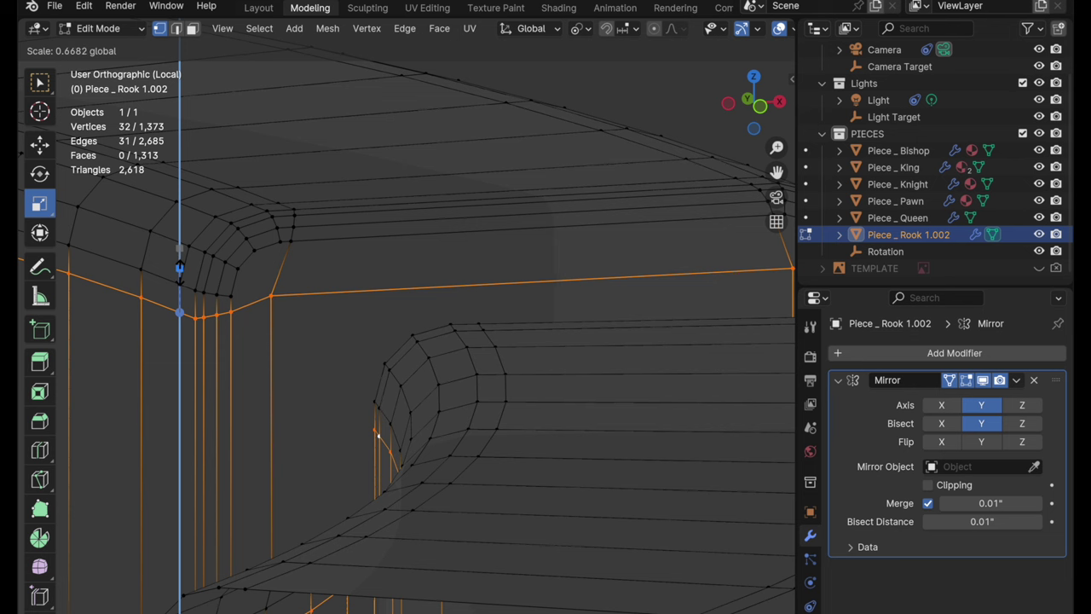
{"action": "type", "text": "0"}
{"action": "left_click", "coordinate": [179, 269]}
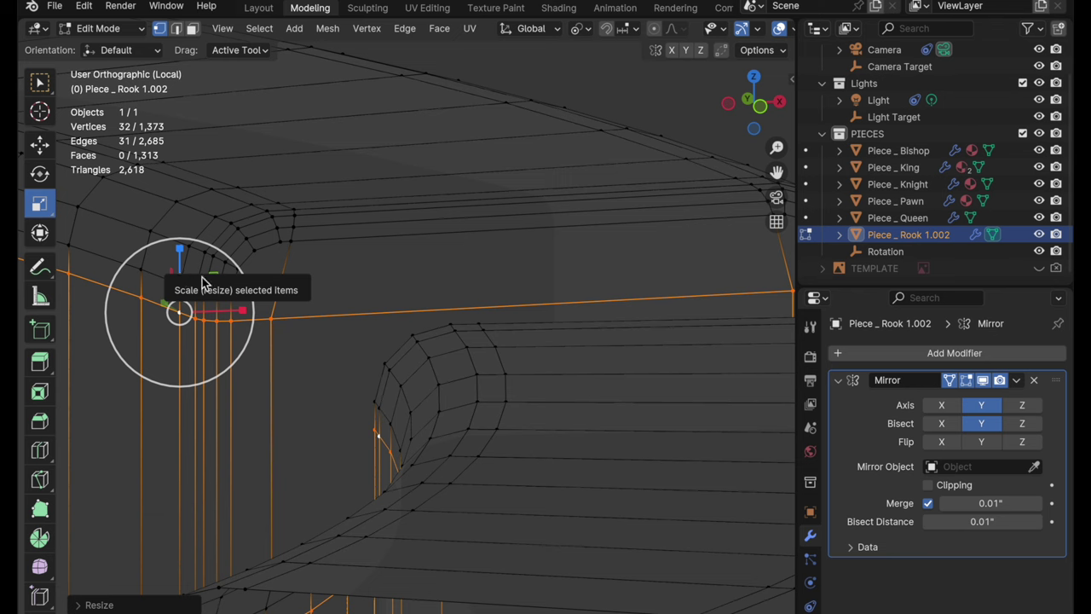
Select the edge path crossing the notch's bevel beside the rounded corner, making the vertex just above the bevel bands active.
{"action": "middle_click_drag", "start_coordinate": [314, 236], "coordinate": [406, 249], "text": "shift"}
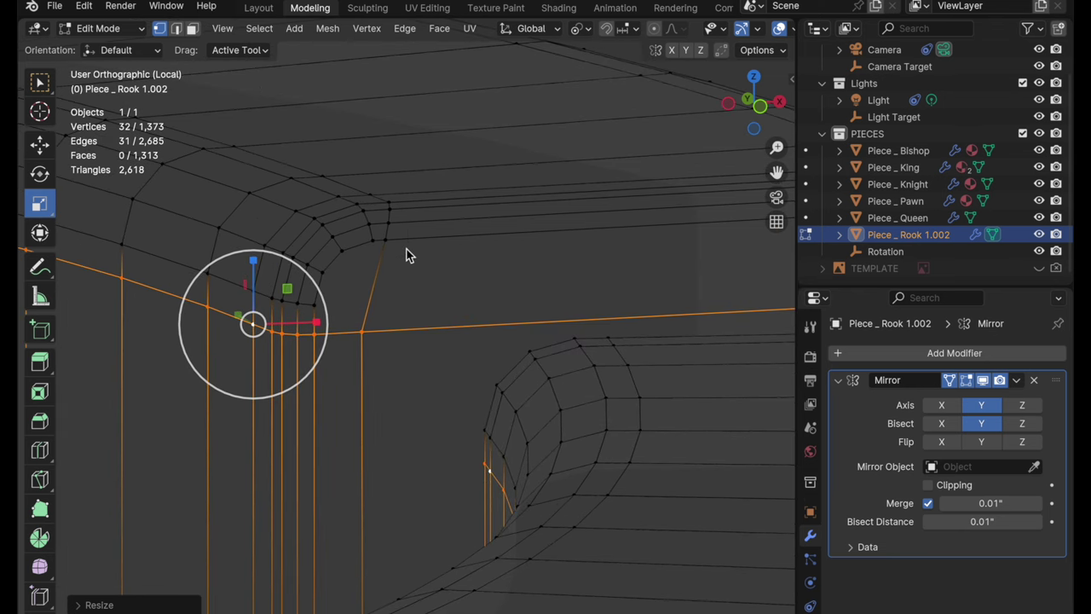
{"action": "middle_click_drag", "start_coordinate": [406, 249], "coordinate": [503, 204]}
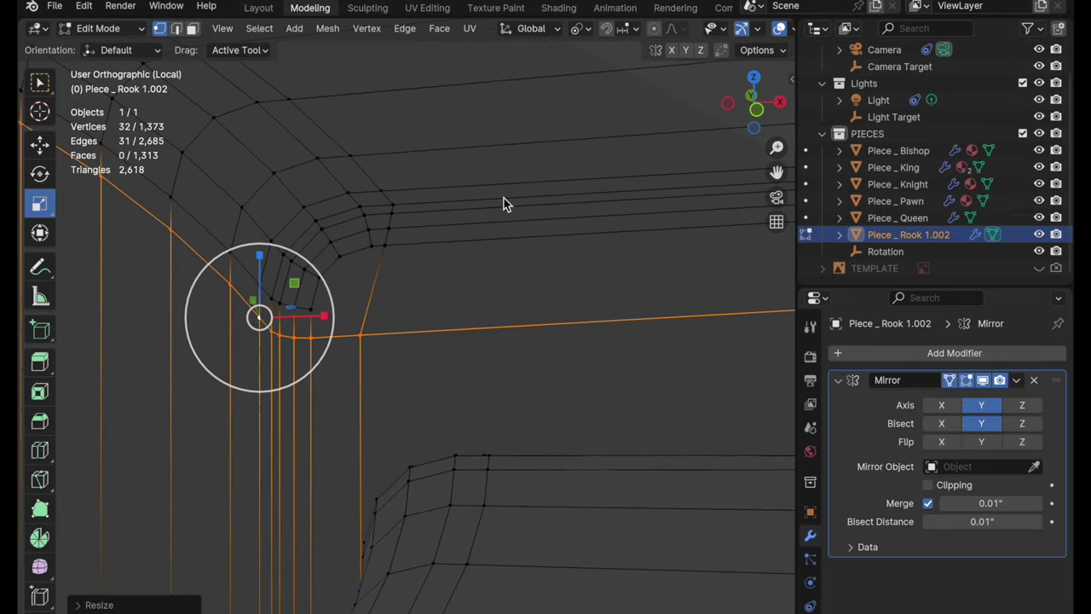
{"action": "scroll", "coordinate": [452, 257], "scroll_direction": "down", "scroll_amount": 1}
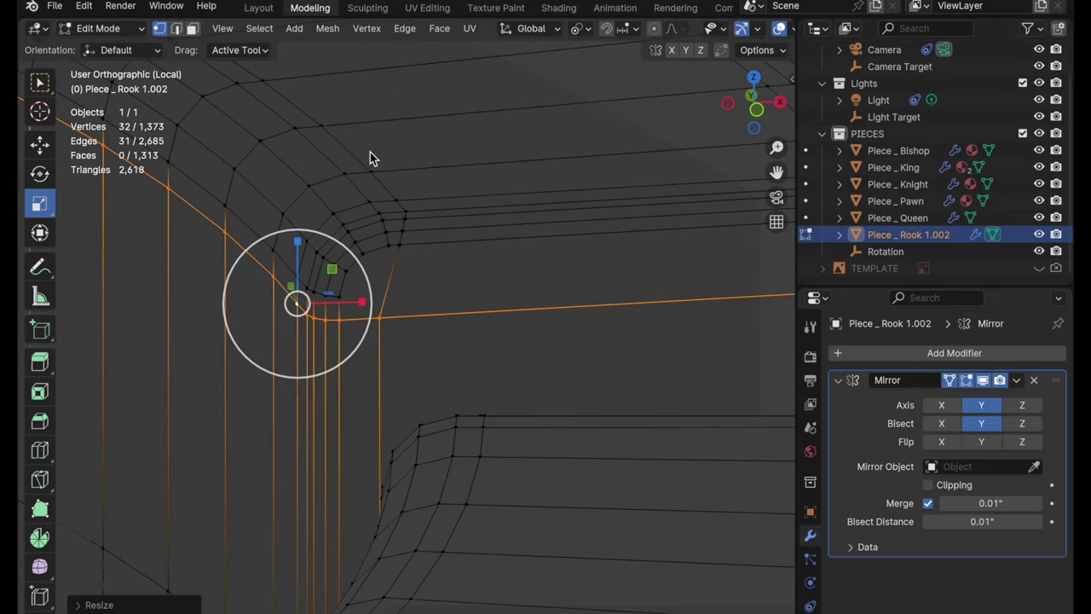
{"action": "scroll", "coordinate": [393, 281], "scroll_direction": "up", "scroll_amount": 2}
{"action": "middle_click_drag", "start_coordinate": [434, 284], "coordinate": [372, 301], "text": "shift"}
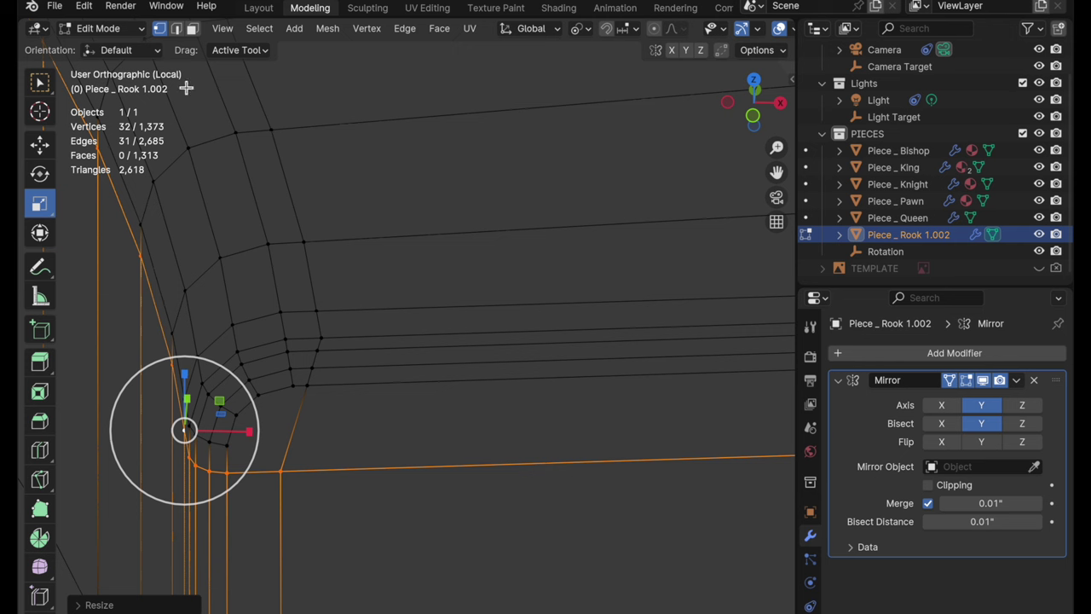
{"action": "left_click", "coordinate": [177, 29]}
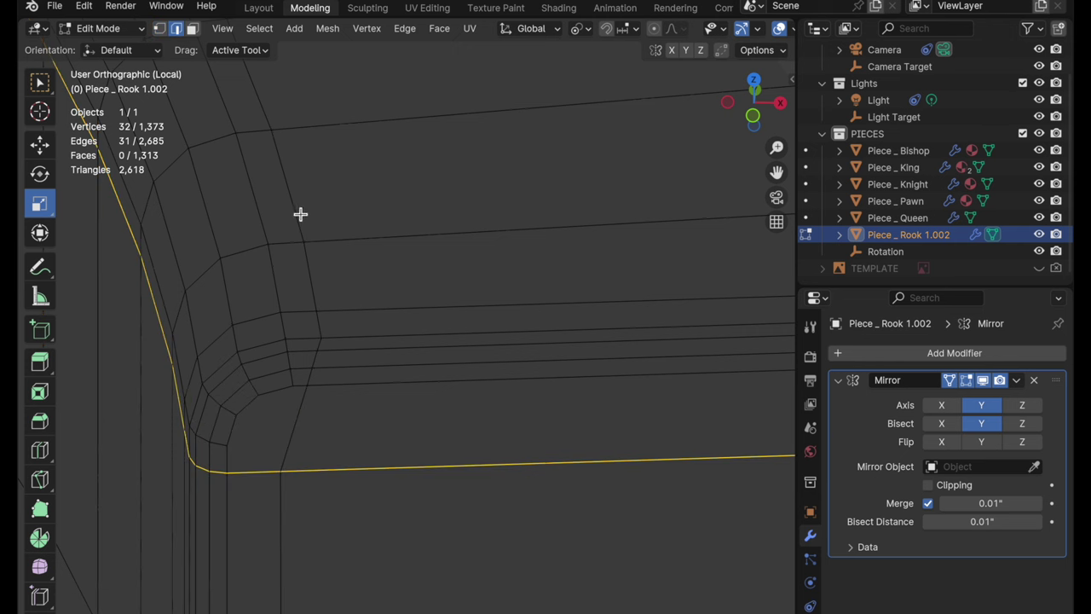
{"action": "left_click", "coordinate": [311, 261]}
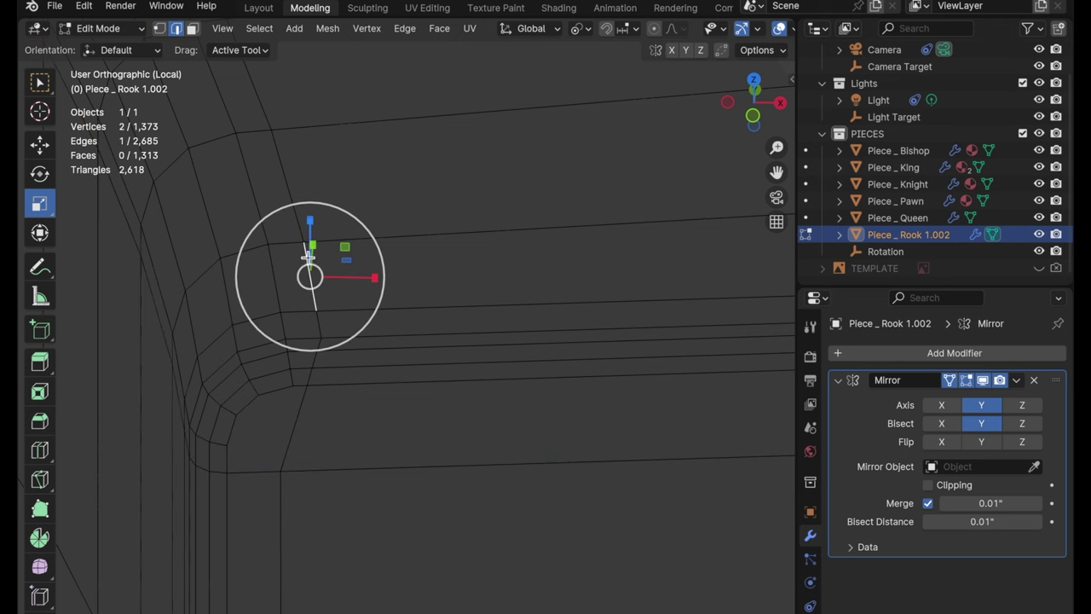
{"action": "left_click", "coordinate": [291, 440], "text": "ctrl"}
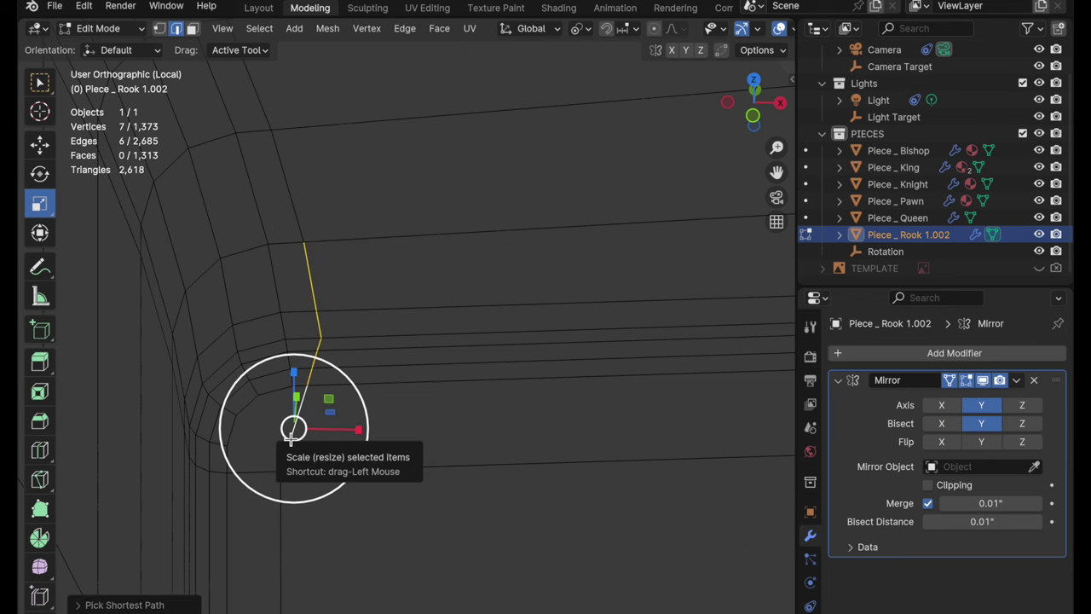
{"action": "left_click", "coordinate": [160, 29]}
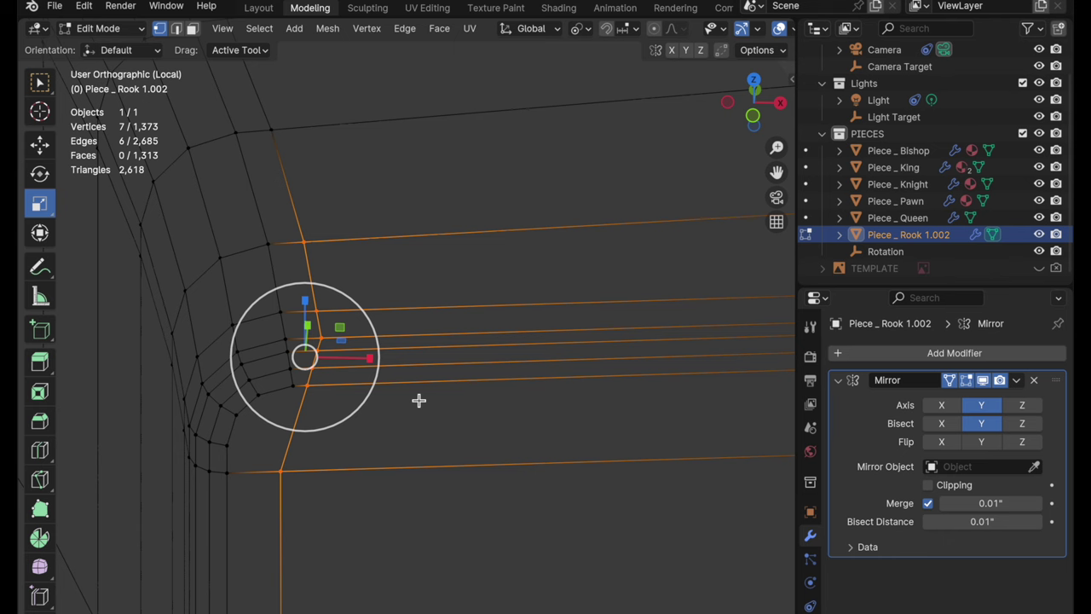
{"action": "left_click", "coordinate": [332, 313], "text": "shift"}
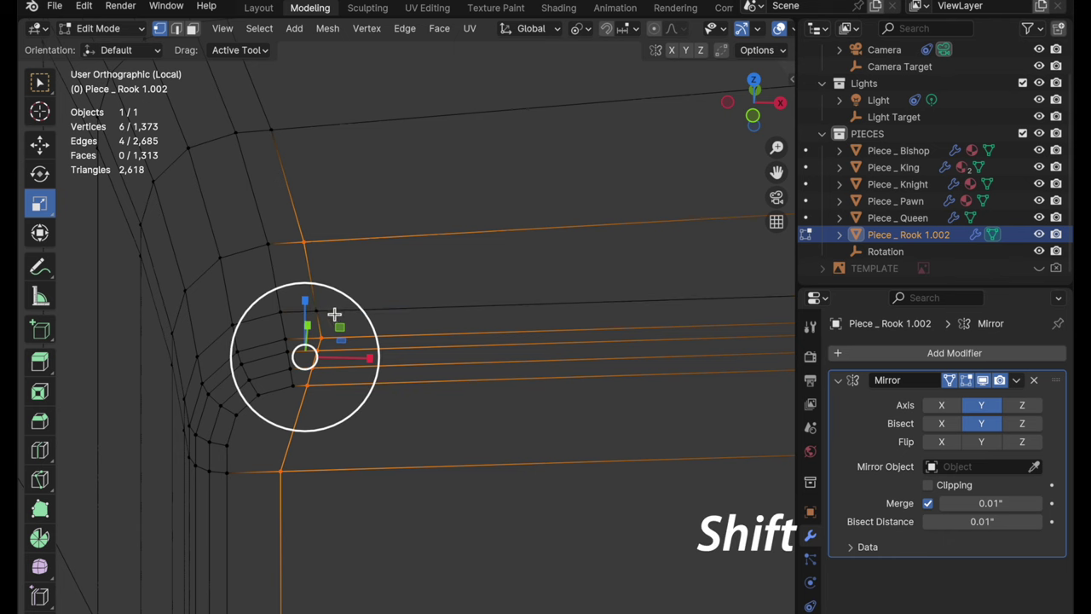
{"action": "left_click", "coordinate": [322, 313], "text": "shift"}
Set the transform orientation to Normal and straighten the selected edge path by scaling it to 0 along the normal Y axis.
{"action": "middle_click_drag", "start_coordinate": [410, 370], "coordinate": [395, 489]}
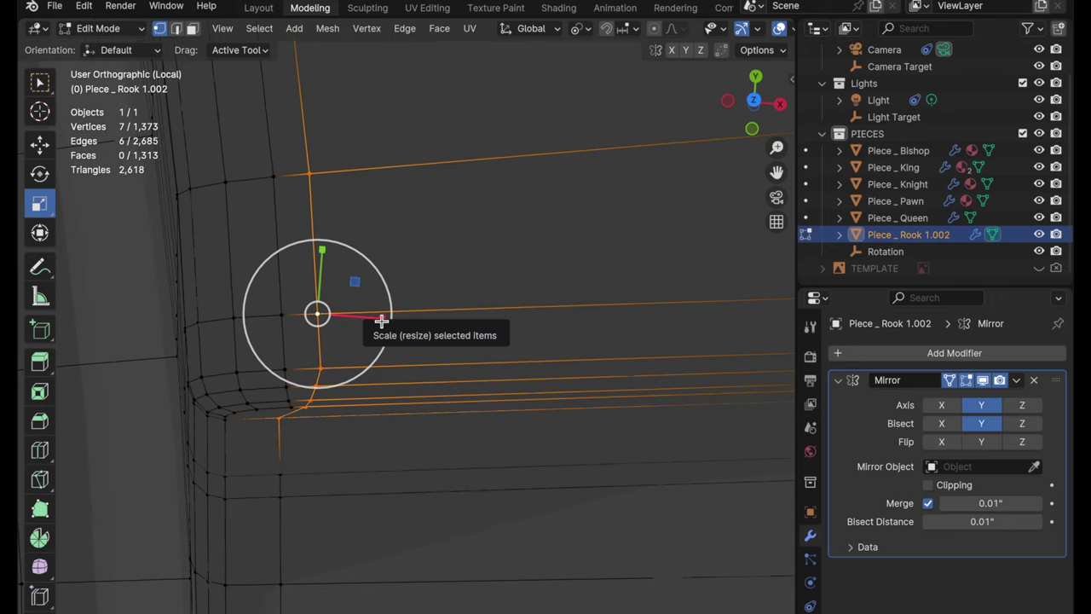
{"action": "mouse_move", "coordinate": [381, 320]}
{"action": "middle_mouse_down"}
{"action": "mouse_move", "coordinate": [397, 363]}
{"action": "mouse_move", "coordinate": [392, 324]}
{"action": "mouse_move", "coordinate": [378, 316]}
{"action": "middle_mouse_up"}
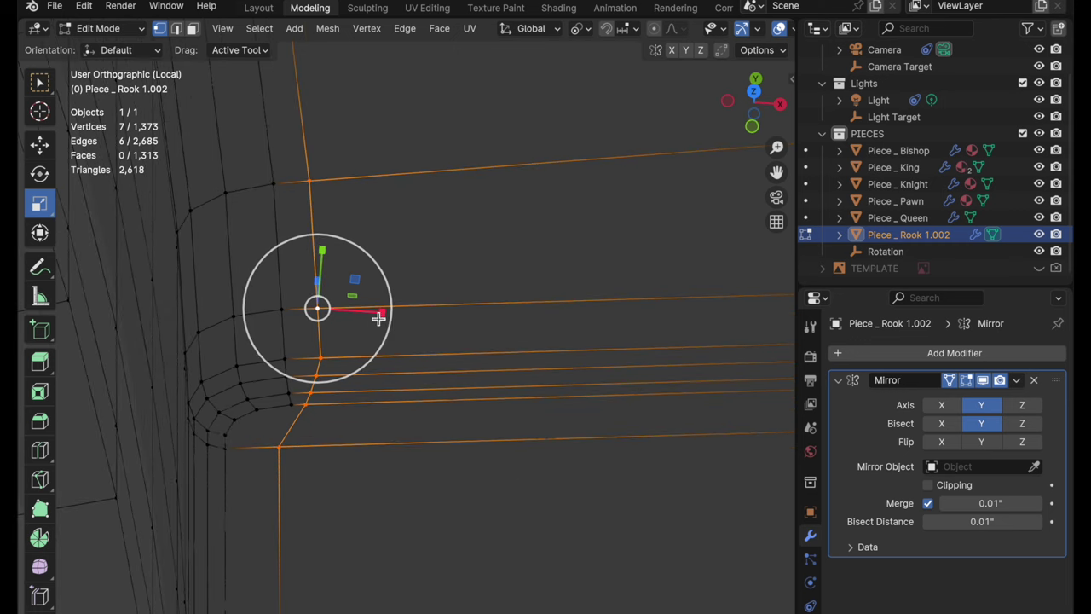
{"action": "left_click", "coordinate": [538, 28]}
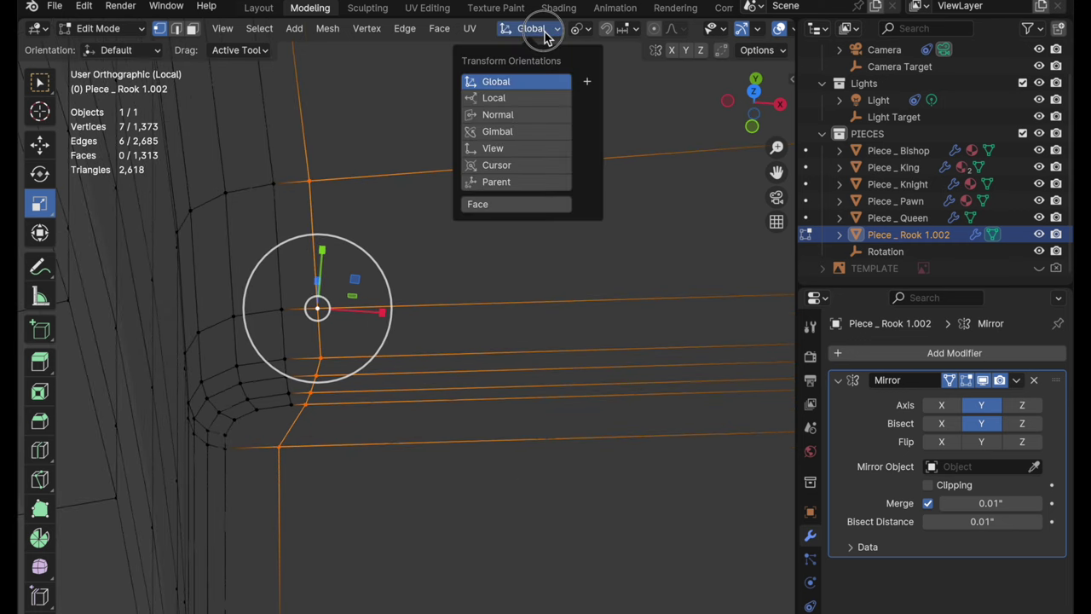
{"action": "left_click", "coordinate": [526, 116]}
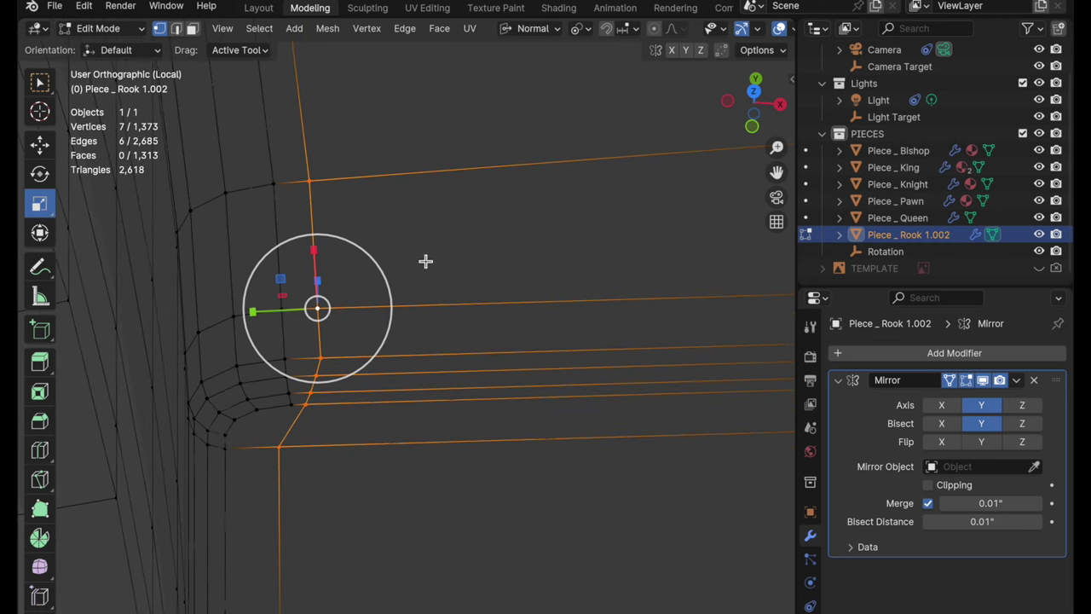
{"action": "middle_click_drag", "start_coordinate": [392, 319], "coordinate": [384, 285]}
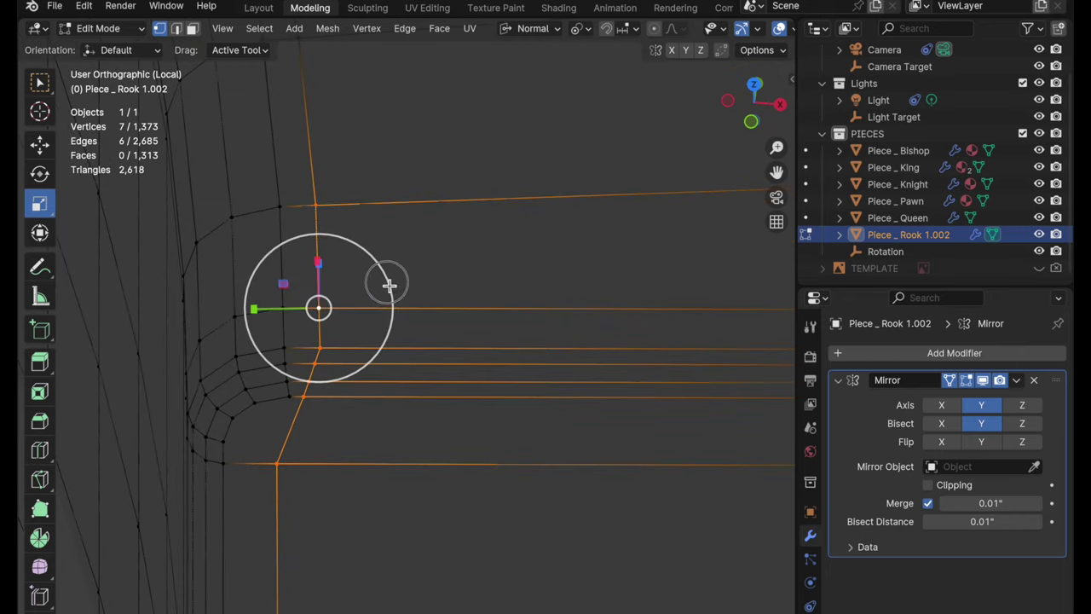
{"action": "left_click_drag", "start_coordinate": [254, 310], "coordinate": [286, 311]}
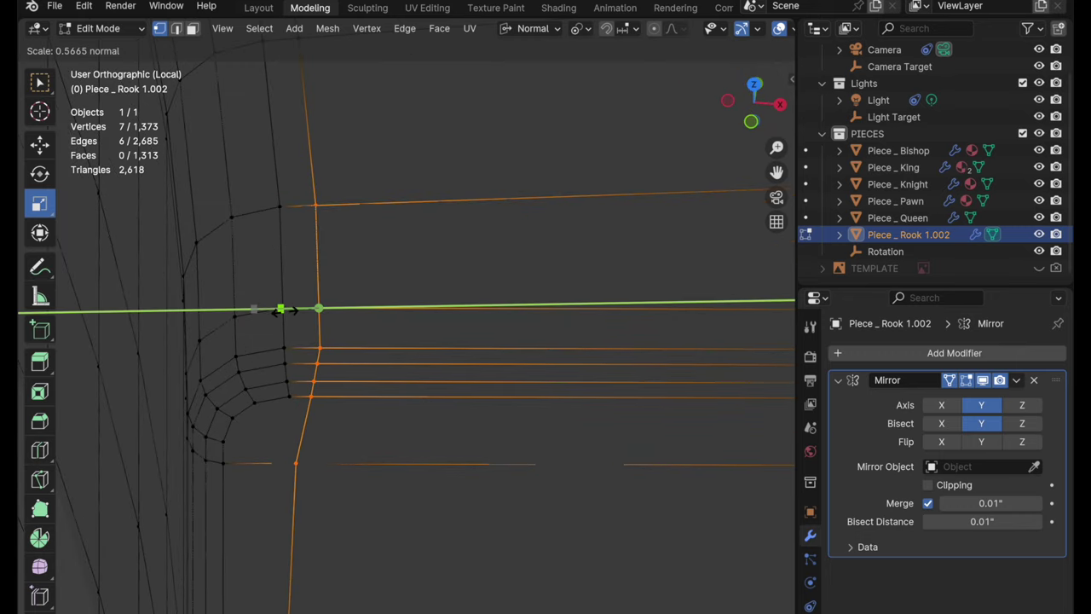
{"action": "type", "text": "0"}
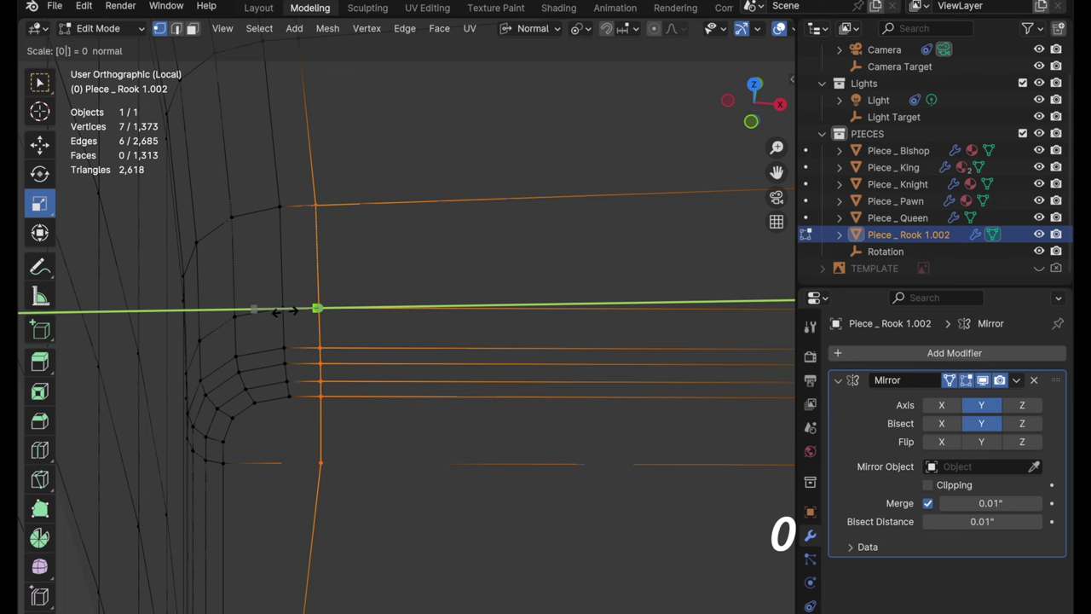
{"action": "left_click", "coordinate": [283, 311]}
Check the face loops running into the notch corner by selecting them together with the corner n-gon, and clear the selection.
{"action": "middle_click_drag", "start_coordinate": [365, 431], "coordinate": [435, 229]}
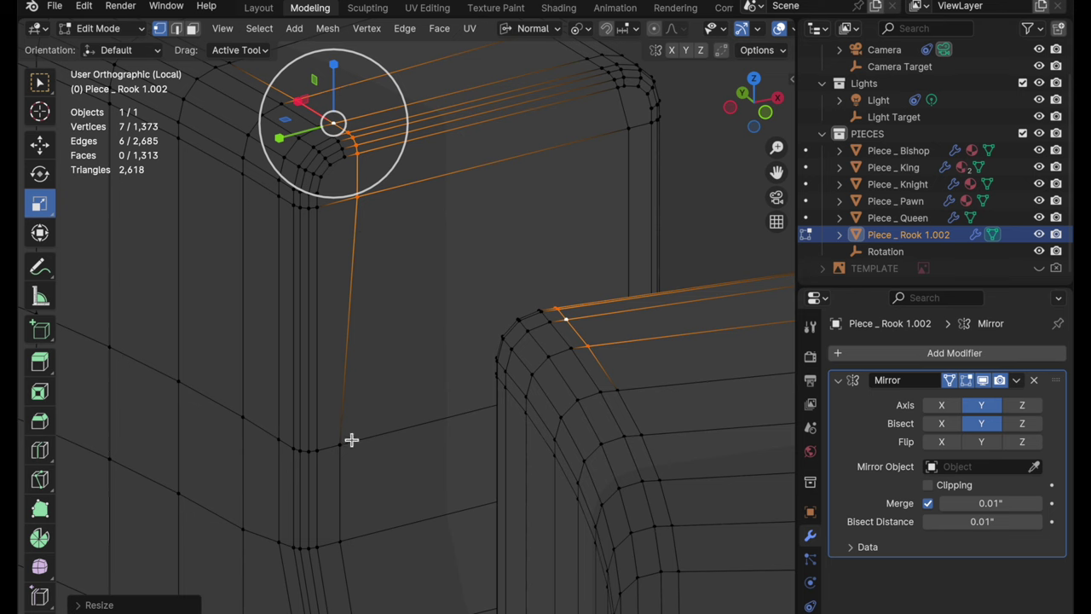
{"action": "key", "text": "3"}
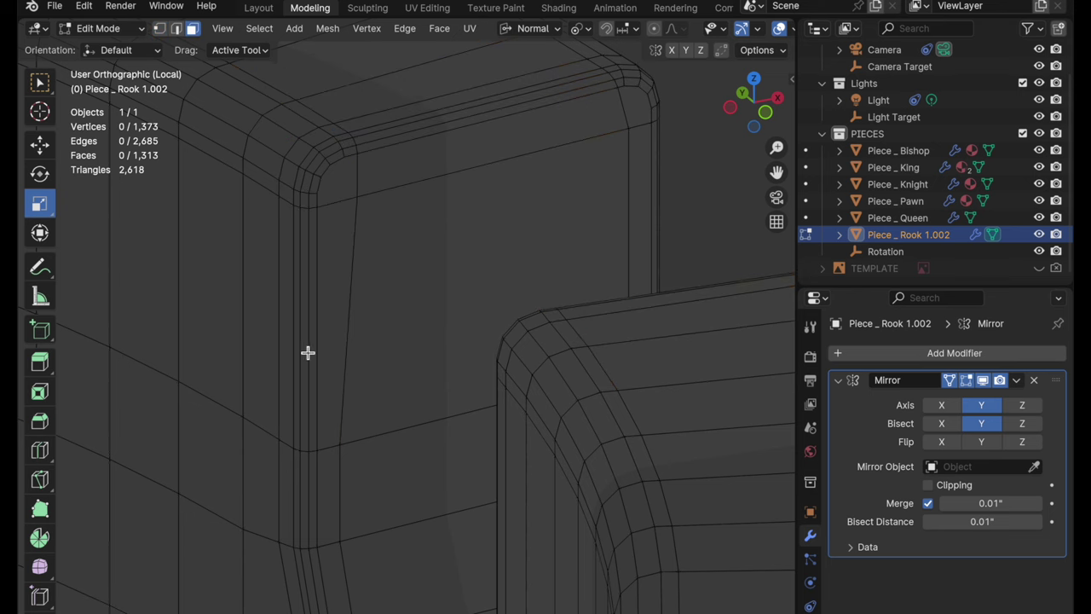
{"action": "left_click", "coordinate": [334, 452], "text": "alt"}
{"action": "left_click", "coordinate": [344, 143], "text": "alt+shift"}
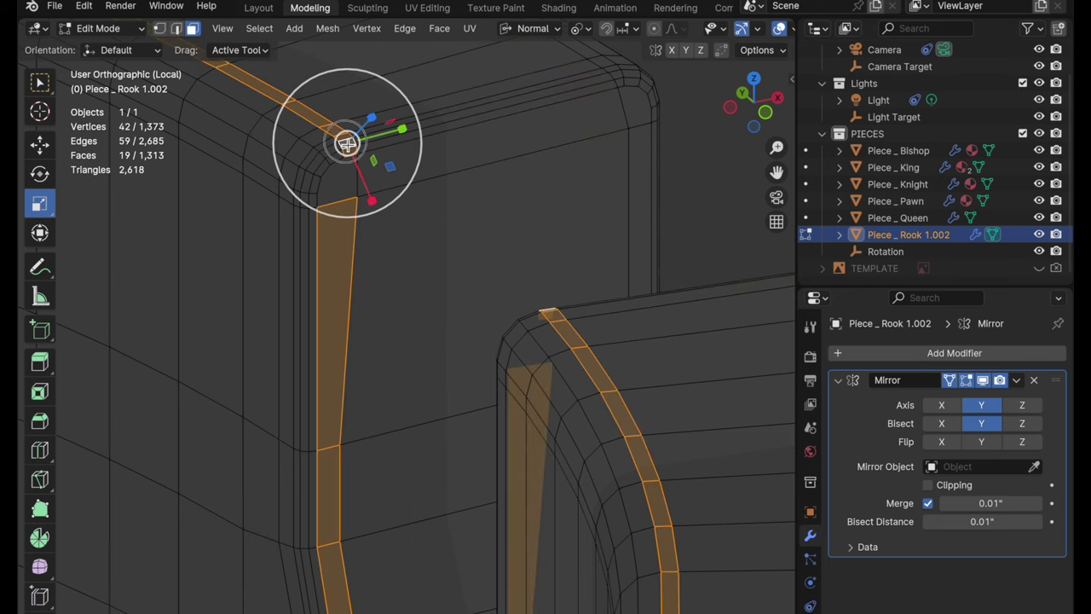
{"action": "middle_click_drag", "start_coordinate": [406, 277], "coordinate": [409, 244]}
{"action": "scroll", "coordinate": [330, 240], "scroll_direction": "up", "scroll_amount": 2}
{"action": "left_click", "coordinate": [370, 253], "text": "shift"}
{"action": "middle_click_drag", "start_coordinate": [421, 293], "coordinate": [430, 254]}
{"action": "scroll", "coordinate": [320, 236], "scroll_direction": "up", "scroll_amount": 4, "text": "shift"}
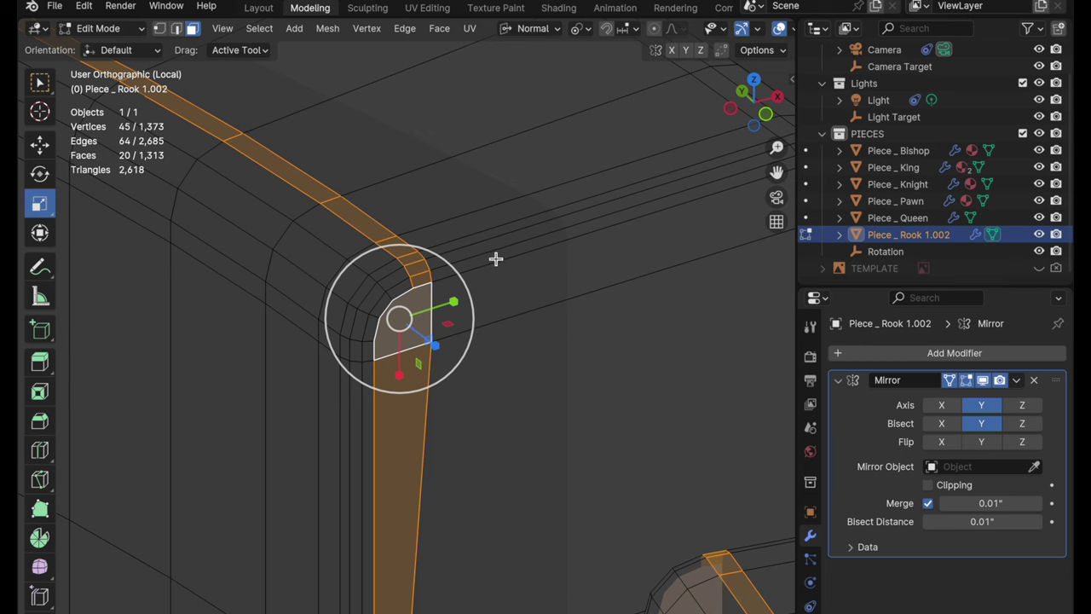
{"action": "left_click", "coordinate": [497, 380]}
Select the seven-sided face inside the rounded notch corner and apply Poke Faces to it.
{"action": "left_click", "coordinate": [421, 324]}
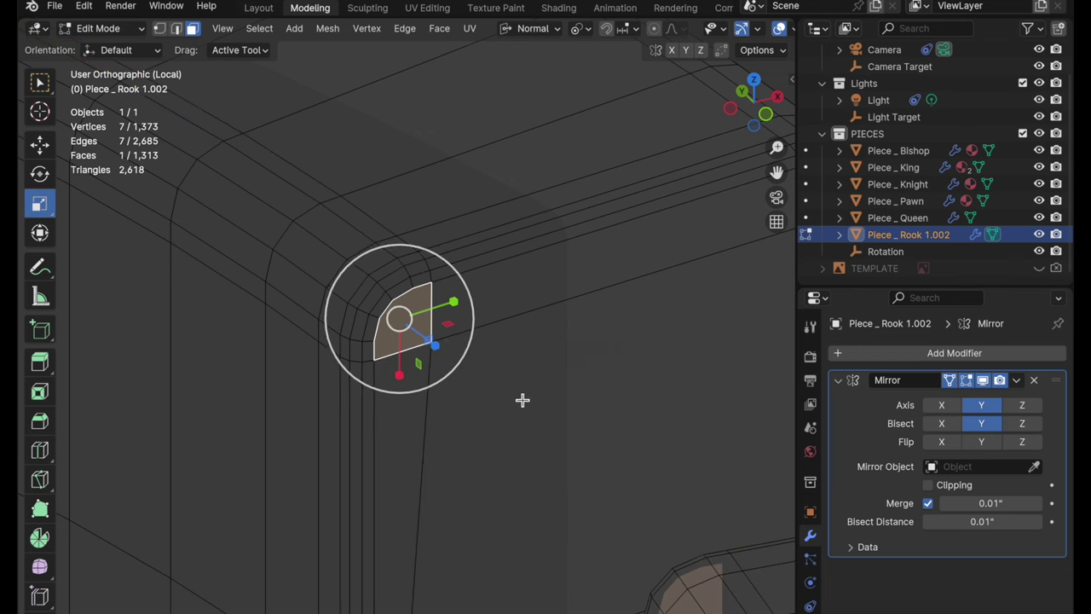
{"action": "middle_click_drag", "start_coordinate": [522, 399], "coordinate": [482, 287]}
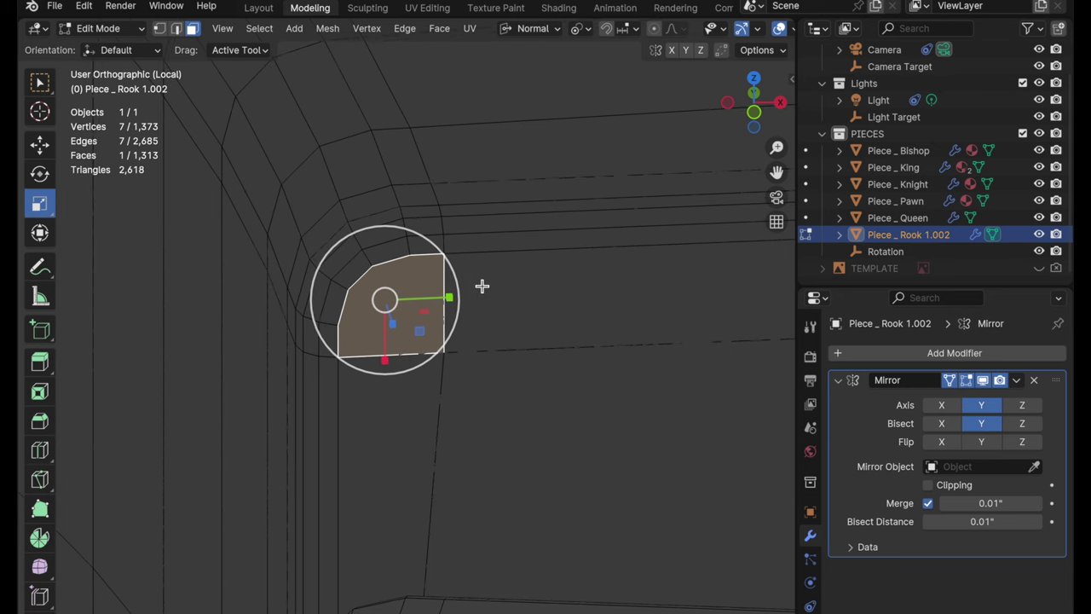
{"action": "right_click", "coordinate": [480, 282]}
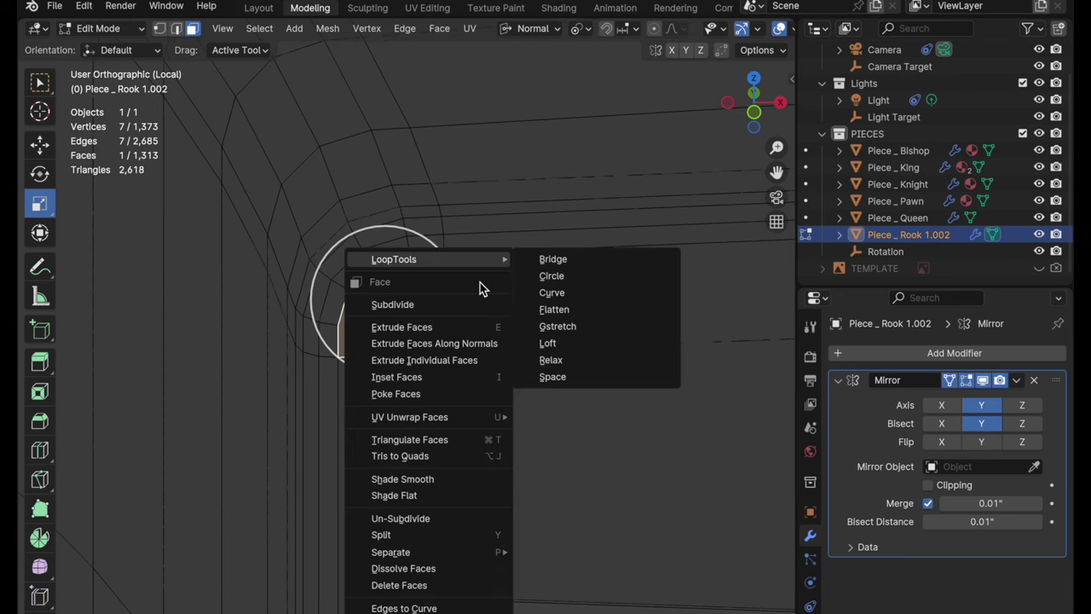
{"action": "left_click", "coordinate": [451, 397]}
{"action": "middle_click_drag", "start_coordinate": [452, 414], "coordinate": [473, 412]}
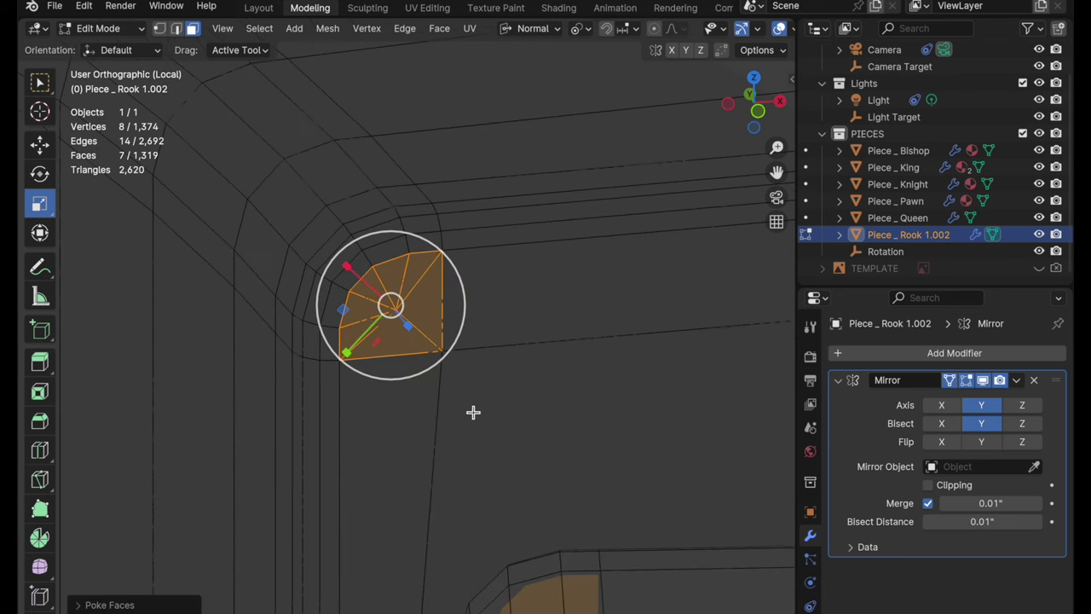
Merge the poked face's centre vertex into the inner corner vertex of the notch wall using Merge At Last.
{"action": "key", "text": "1"}
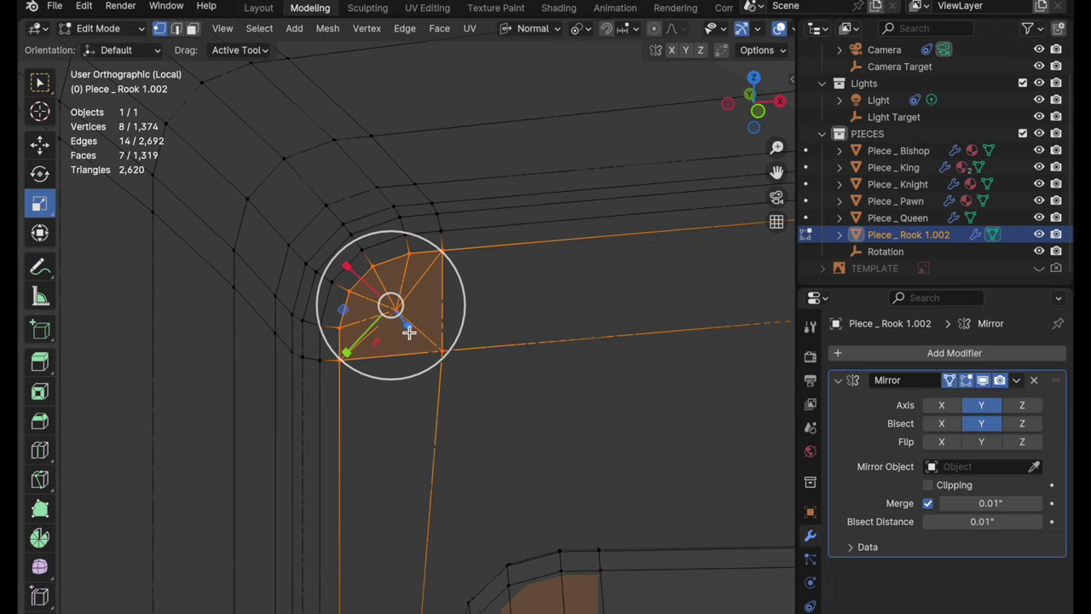
{"action": "left_click", "coordinate": [40, 144]}
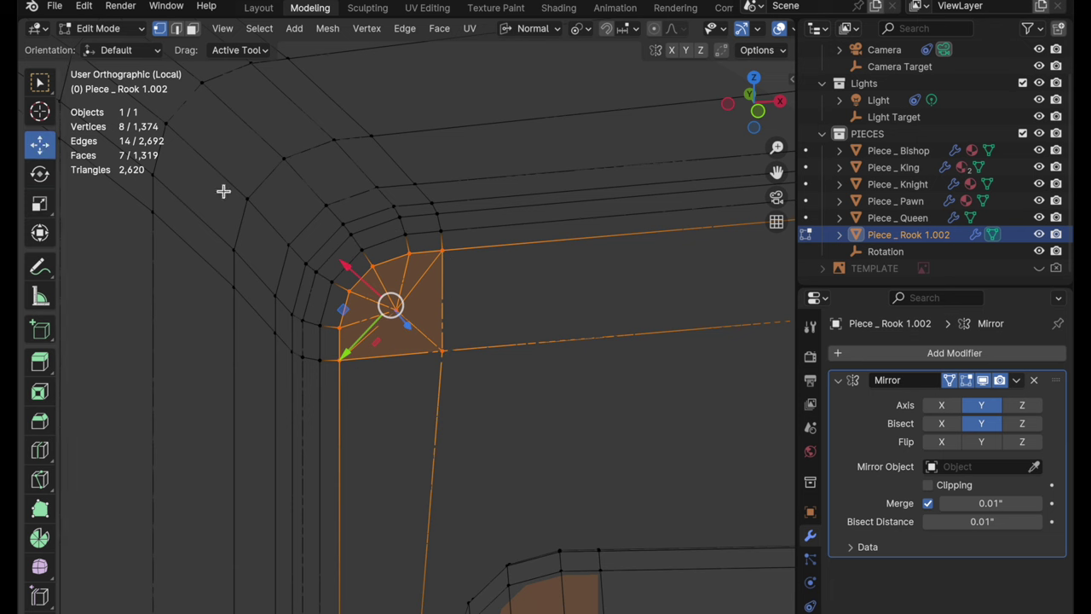
{"action": "left_click", "coordinate": [394, 309]}
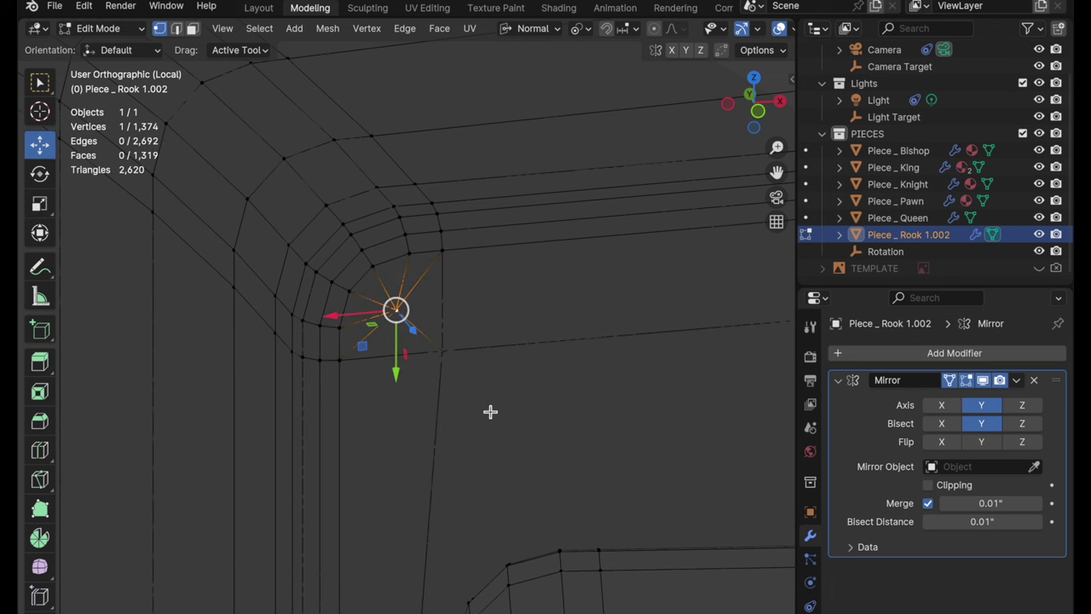
{"action": "left_click", "coordinate": [443, 350], "text": "shift"}
{"action": "right_click", "coordinate": [583, 493]}
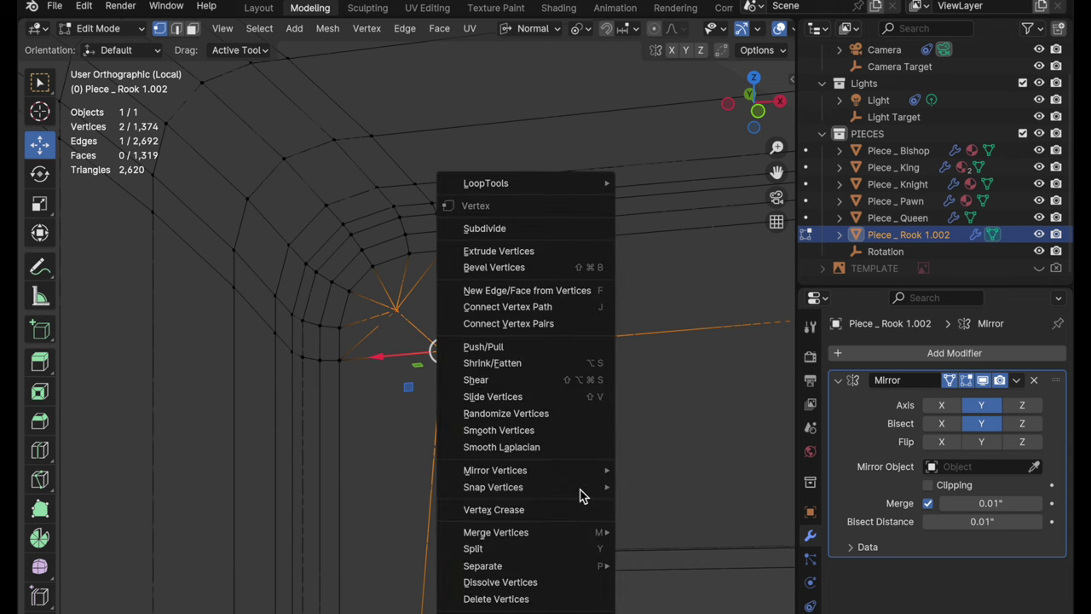
{"action": "mouse_move", "coordinate": [580, 494]}
{"action": "mouse_move", "coordinate": [572, 530]}
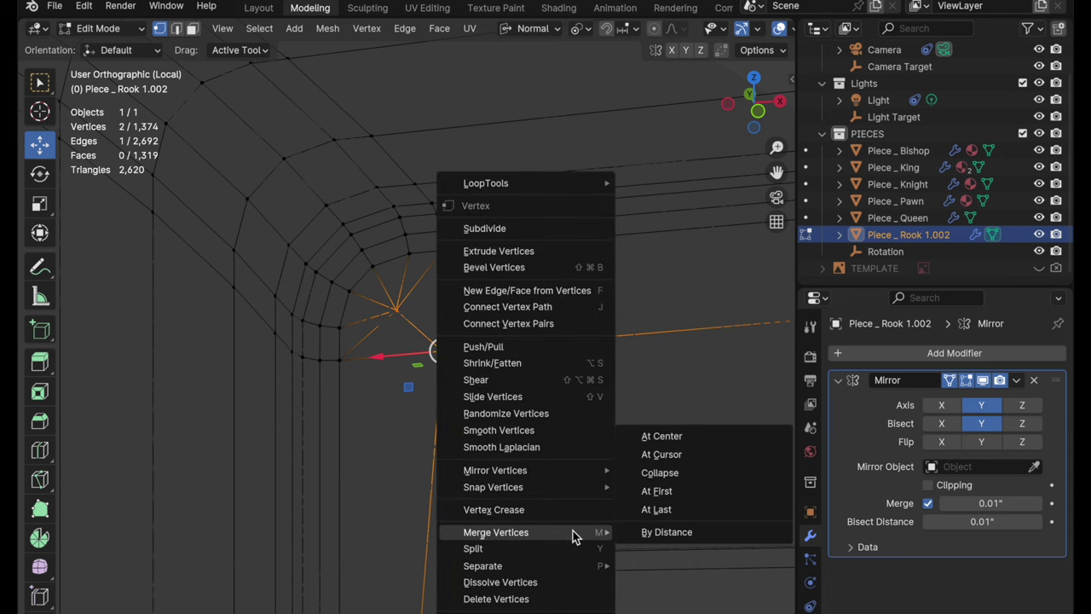
{"action": "left_click", "coordinate": [667, 509]}
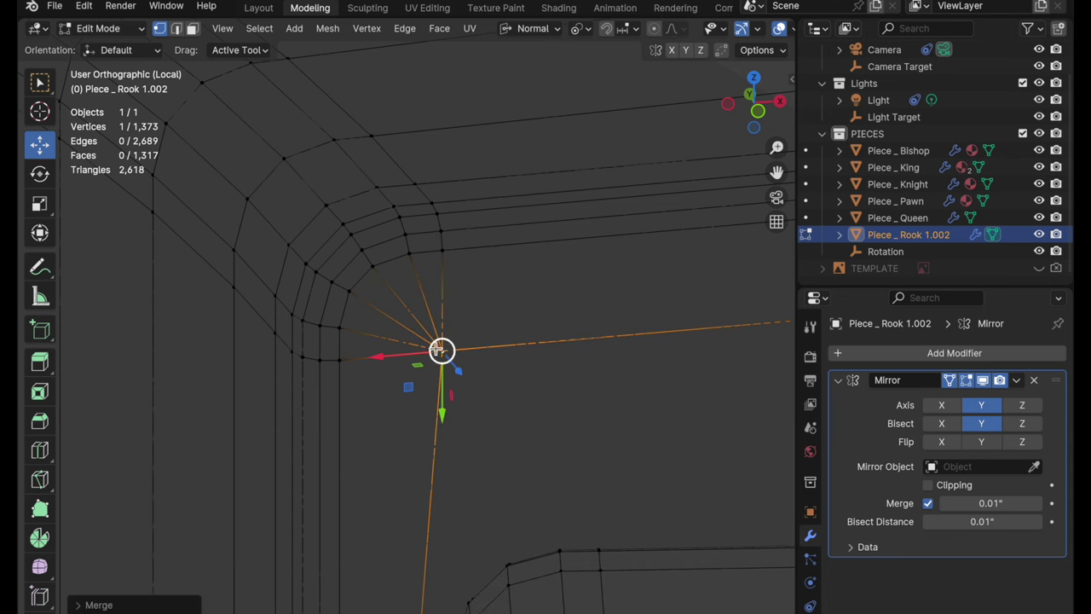
Set the drag action to Select Box and box-select the five vertices crossing the bevel at the notch wall's opposite corner.
{"action": "scroll", "coordinate": [448, 397], "scroll_direction": "down", "scroll_amount": 2}
{"action": "middle_click_drag", "start_coordinate": [448, 401], "coordinate": [404, 361], "text": "shift"}
{"action": "scroll", "coordinate": [405, 361], "scroll_direction": "right", "scroll_amount": 10}
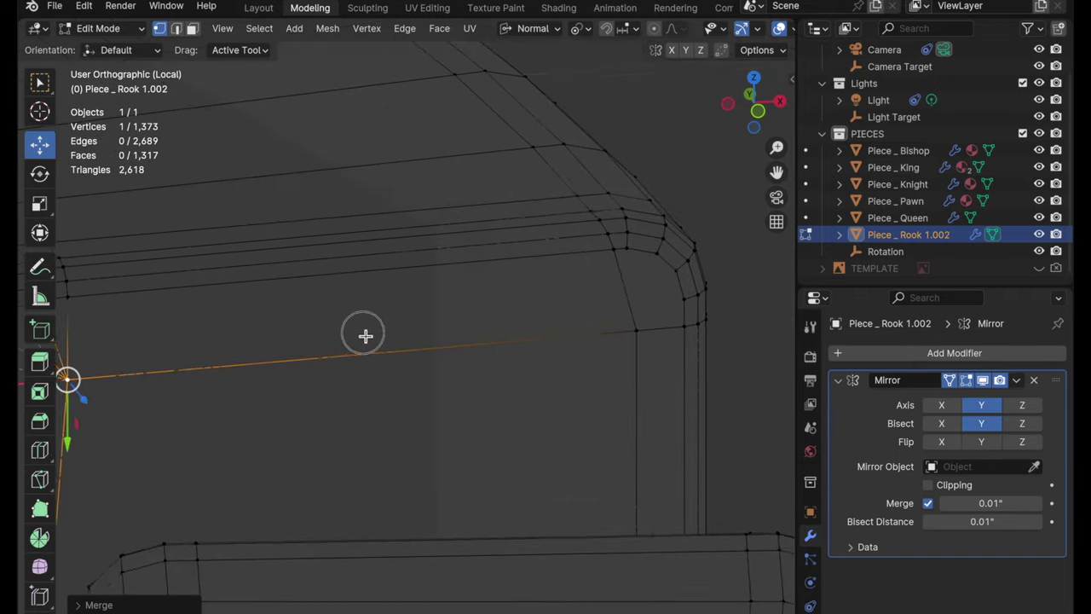
{"action": "middle_click_drag", "start_coordinate": [560, 338], "coordinate": [563, 281]}
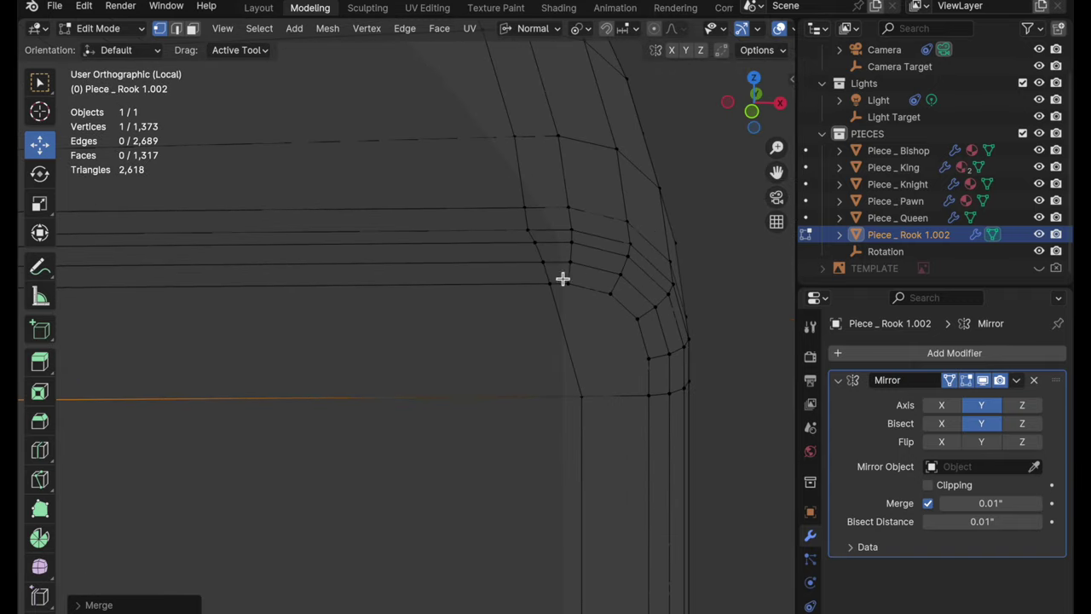
{"action": "left_click", "coordinate": [518, 214]}
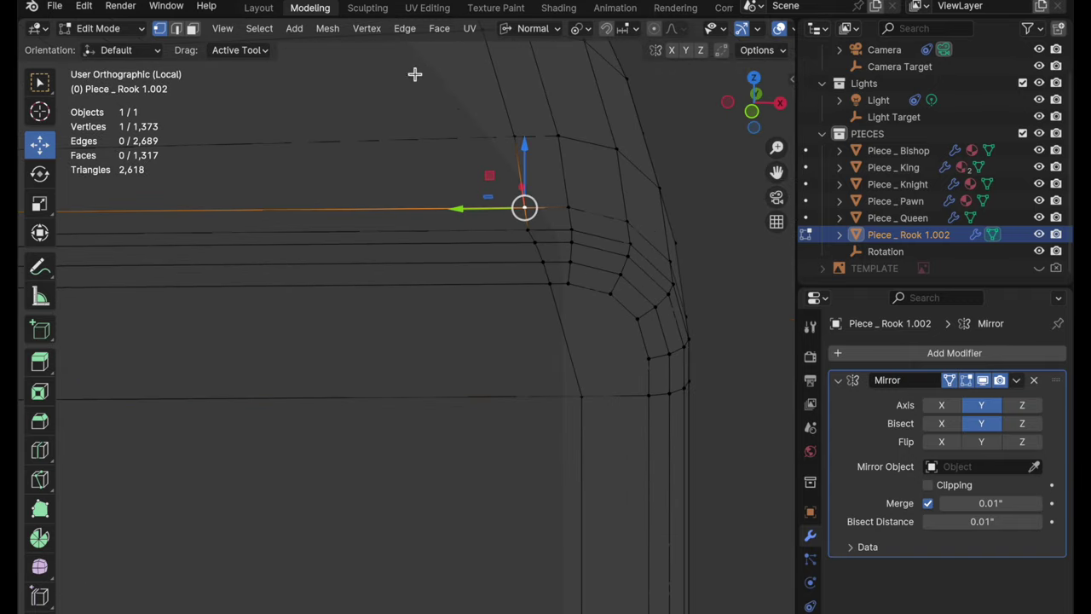
{"action": "left_click", "coordinate": [258, 55]}
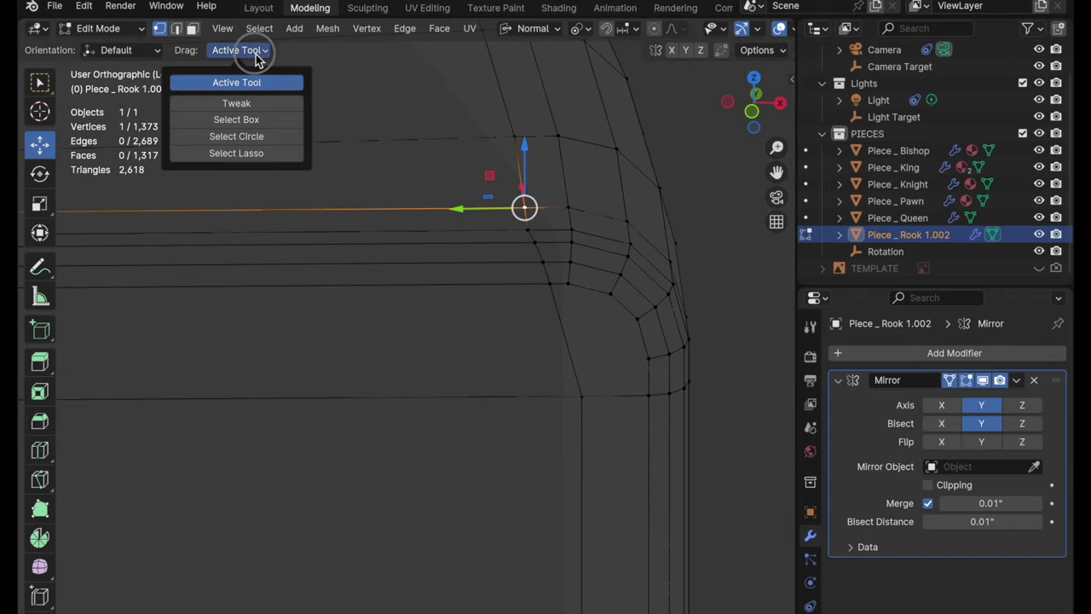
{"action": "left_click", "coordinate": [247, 119]}
{"action": "left_click_drag", "start_coordinate": [443, 161], "coordinate": [557, 315]}
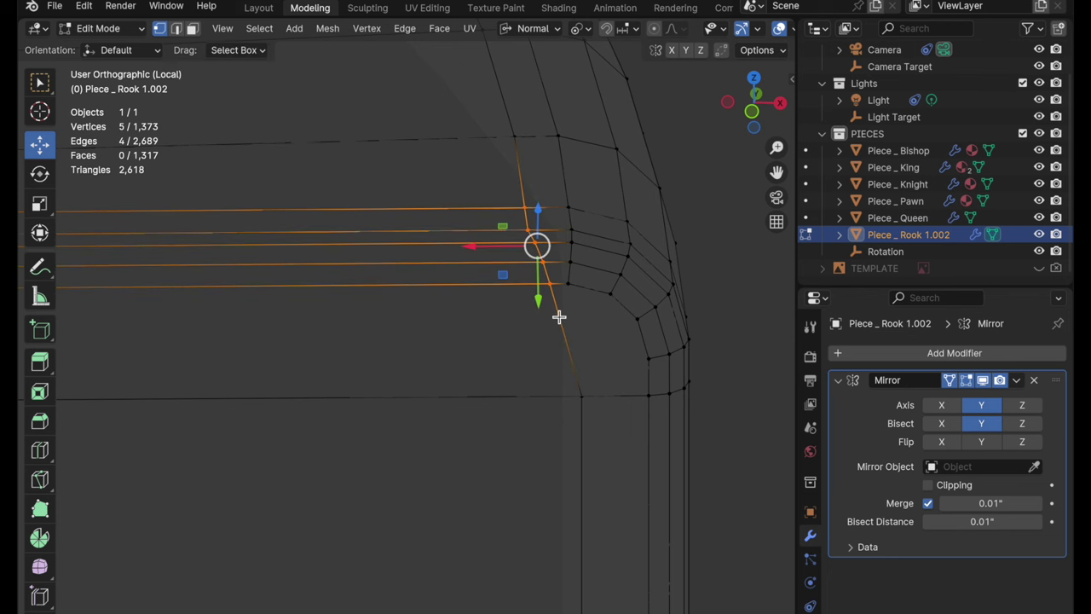
Add the inner corner vertex below the bevel to the selection and make the path's uppermost selected vertex active.
{"action": "left_click", "coordinate": [582, 396], "text": "shift"}
{"action": "scroll", "coordinate": [622, 480], "scroll_direction": "right", "scroll_amount": 3, "text": "shift"}
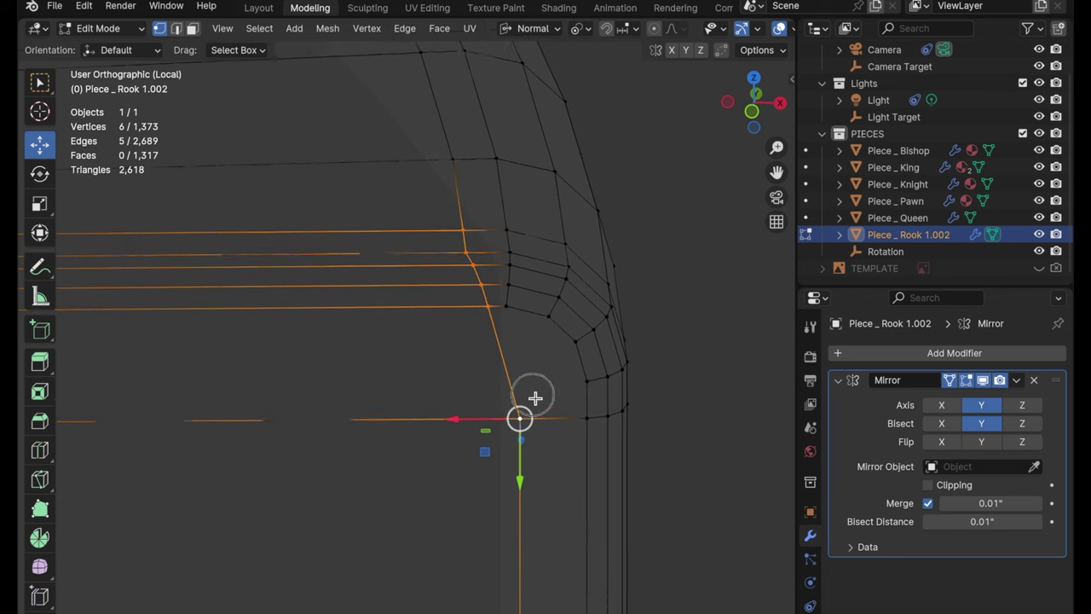
{"action": "left_click", "coordinate": [445, 231], "text": "shift"}
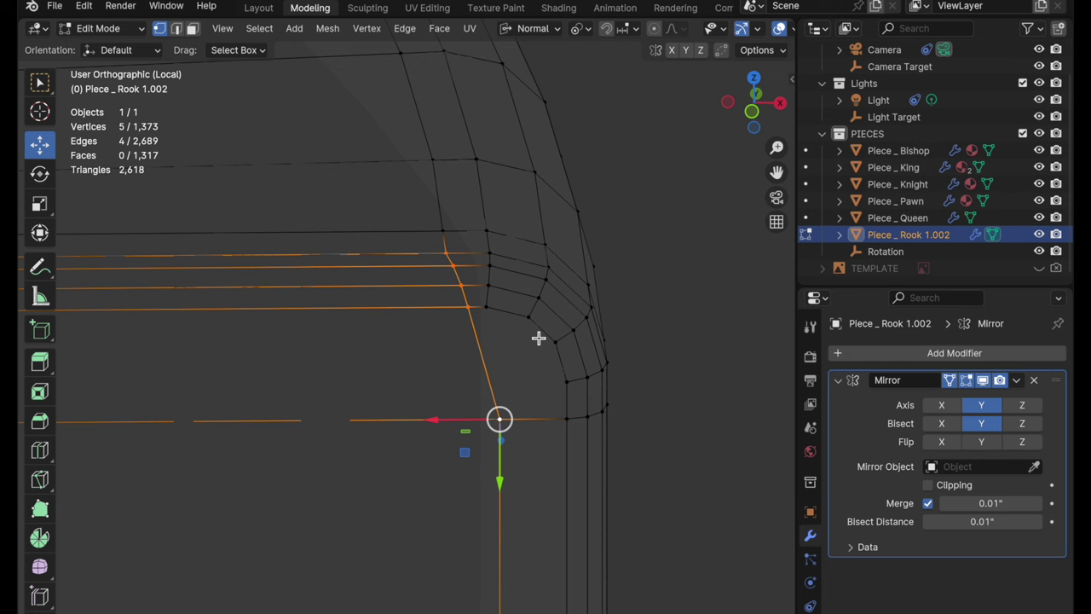
{"action": "left_click", "coordinate": [443, 230], "text": "shift"}
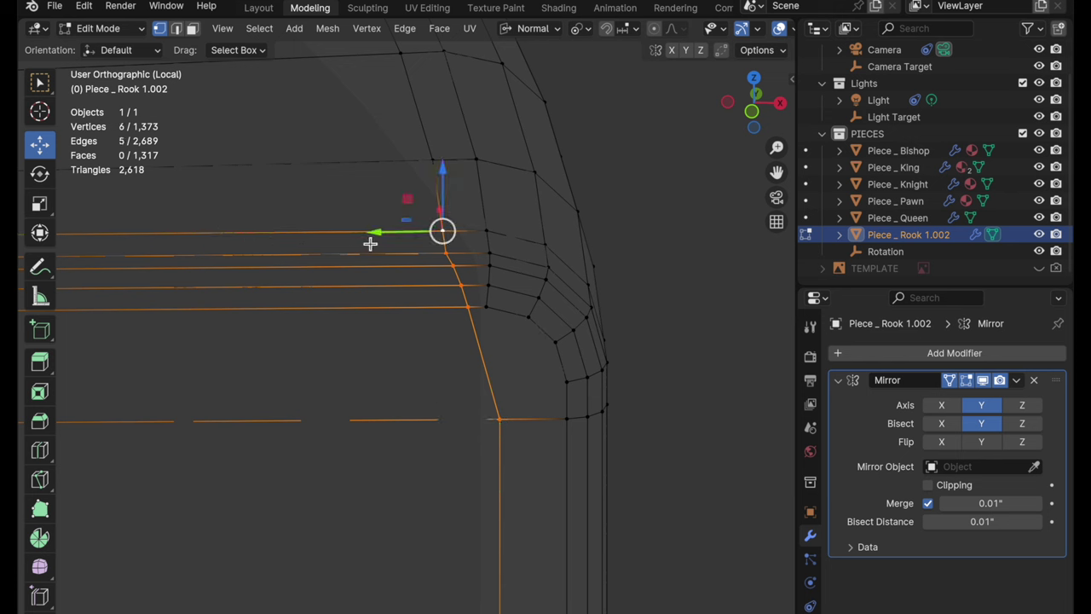
Straighten the selected vertex path at the opposite corner by scaling it to 0 along the normal Y axis.
{"action": "key", "text": "s"}
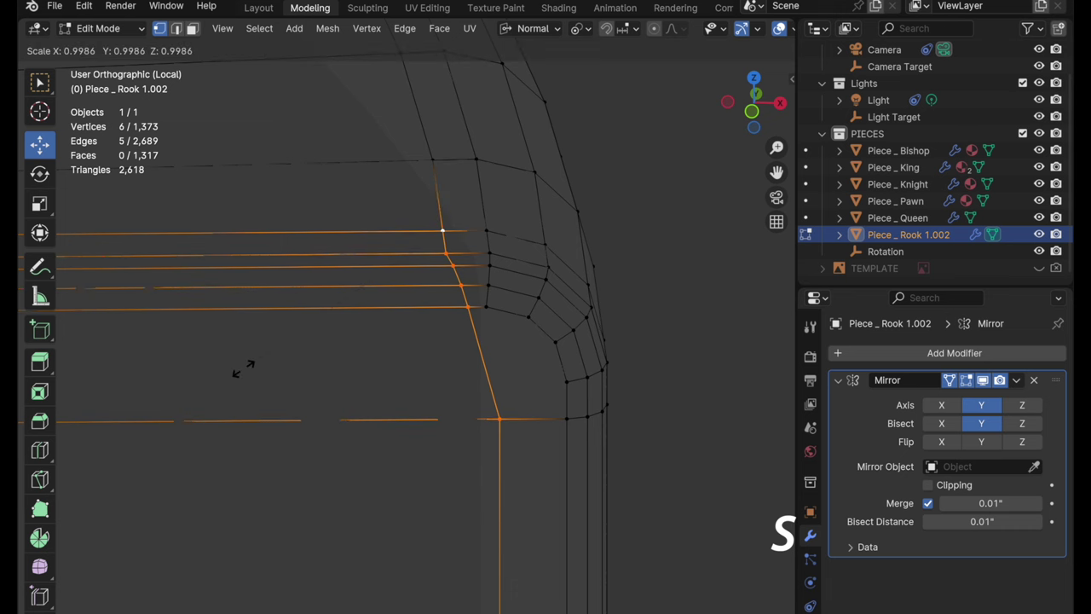
{"action": "key", "text": "y"}
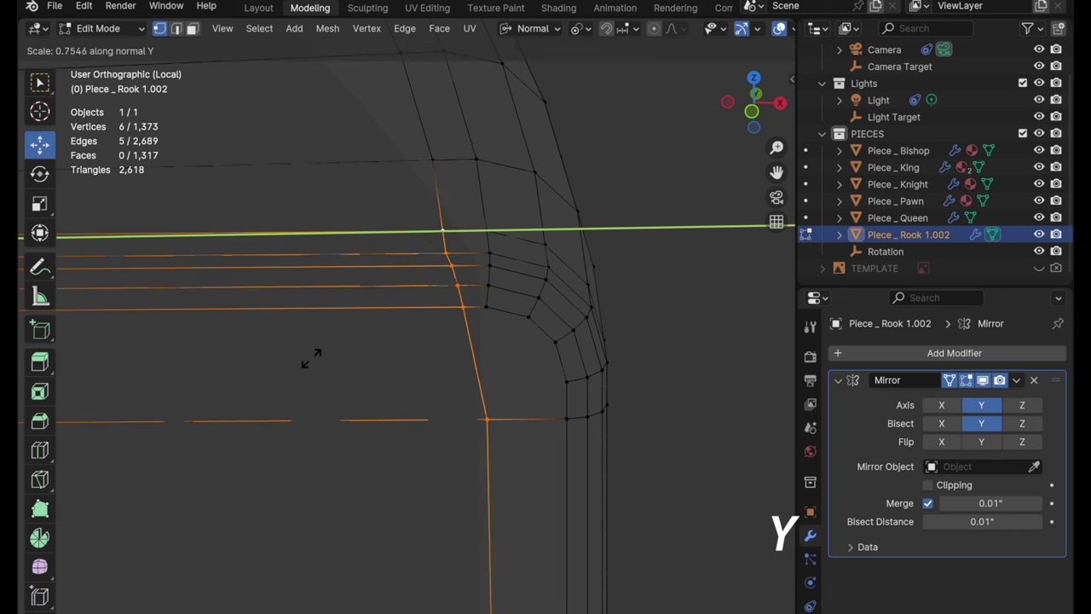
{"action": "key", "text": "0"}
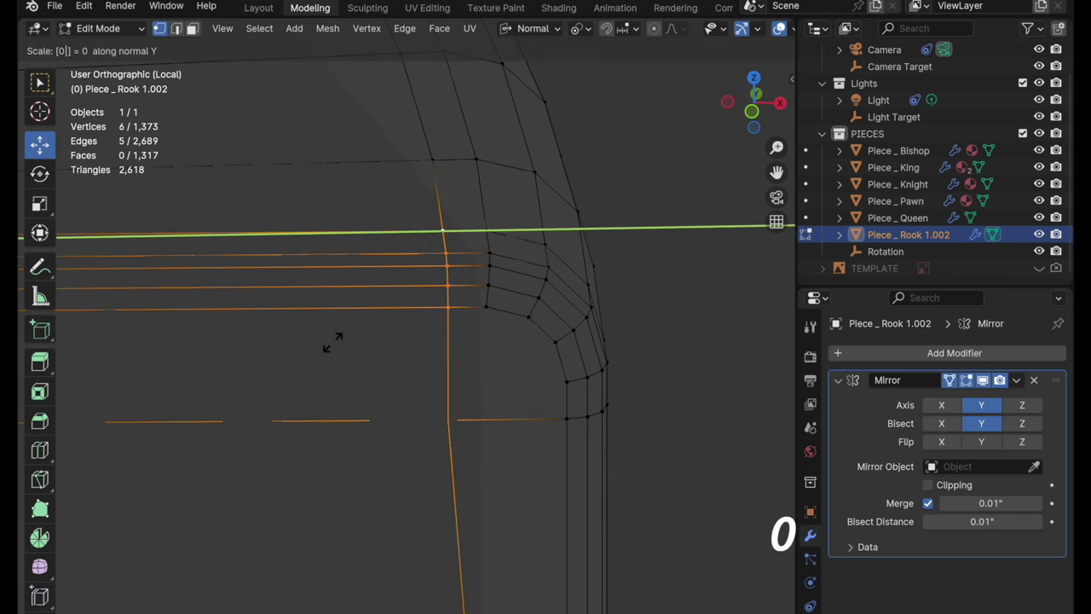
{"action": "key", "text": "Return"}
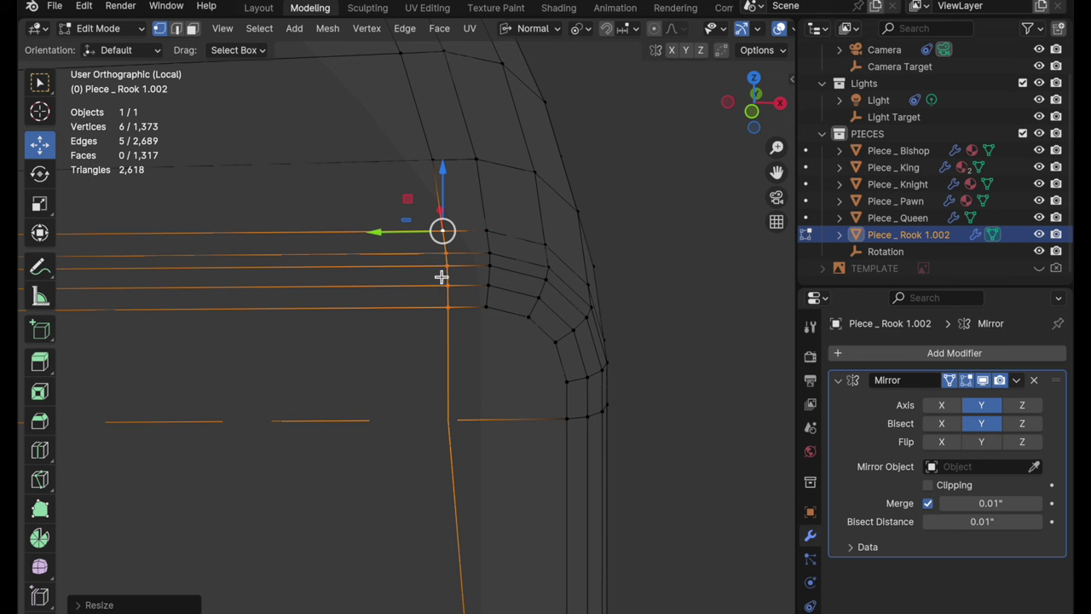
Poke the n-gon face at the notch wall's opposite corner using Poke Faces, and return to vertex selection.
{"action": "left_click", "coordinate": [193, 29]}
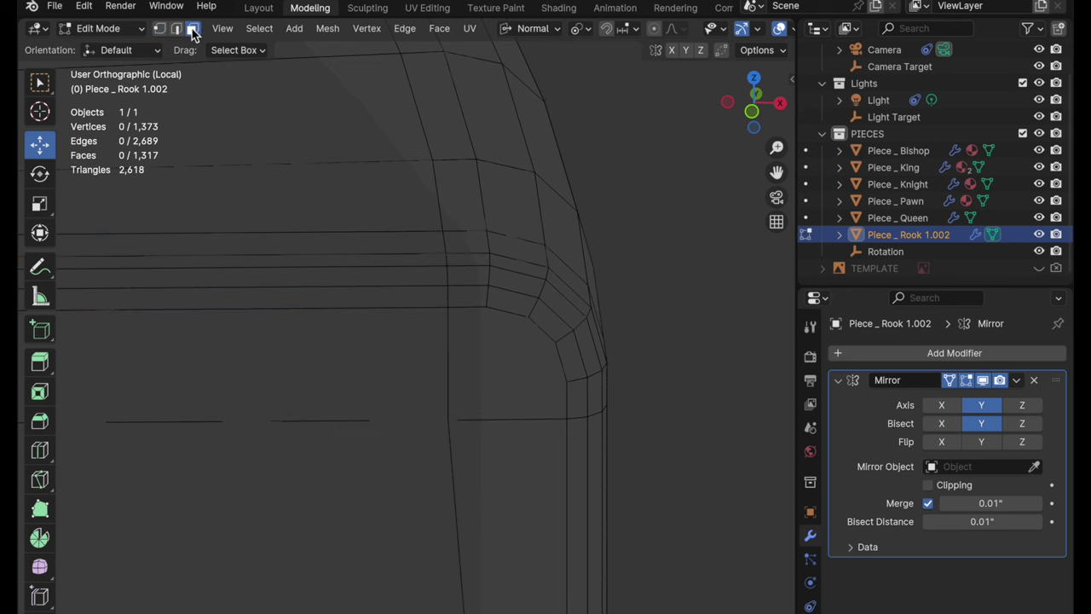
{"action": "left_click", "coordinate": [504, 353]}
{"action": "right_click", "coordinate": [622, 269]}
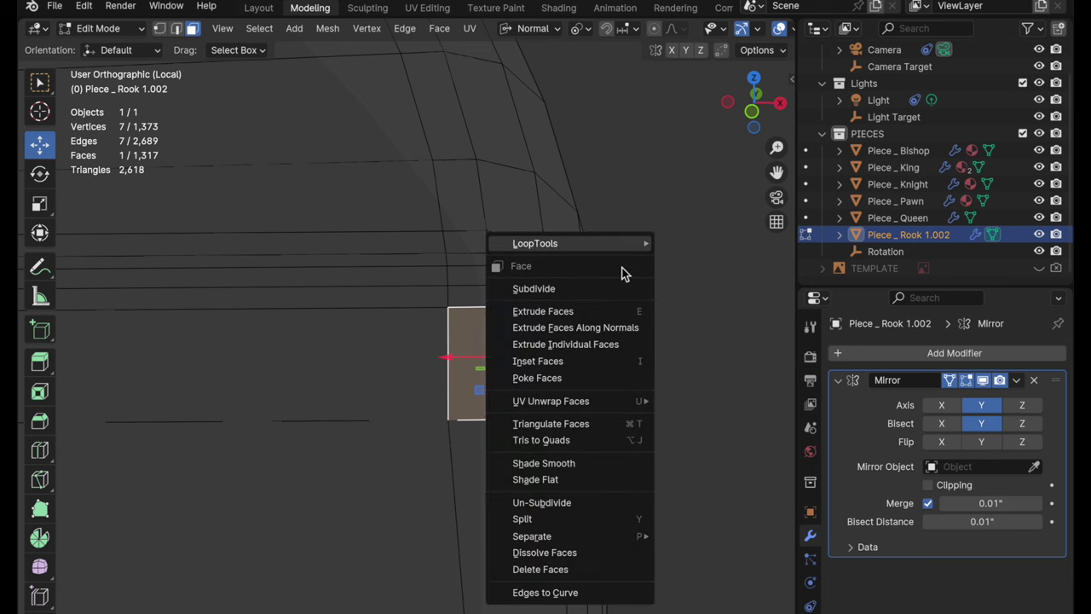
{"action": "left_click", "coordinate": [611, 373]}
{"action": "key", "text": "1"}
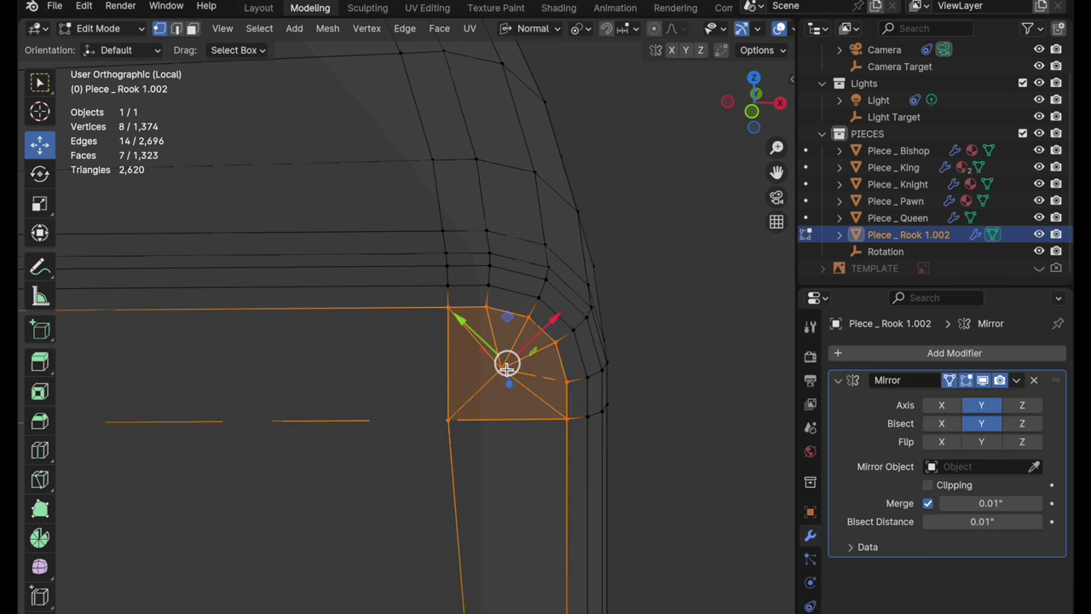
Merge the new poke centre vertex into the corner's inner vertex using Merge At Last, and clear the selection.
{"action": "key", "text": "ctrl+KP_Subtract"}
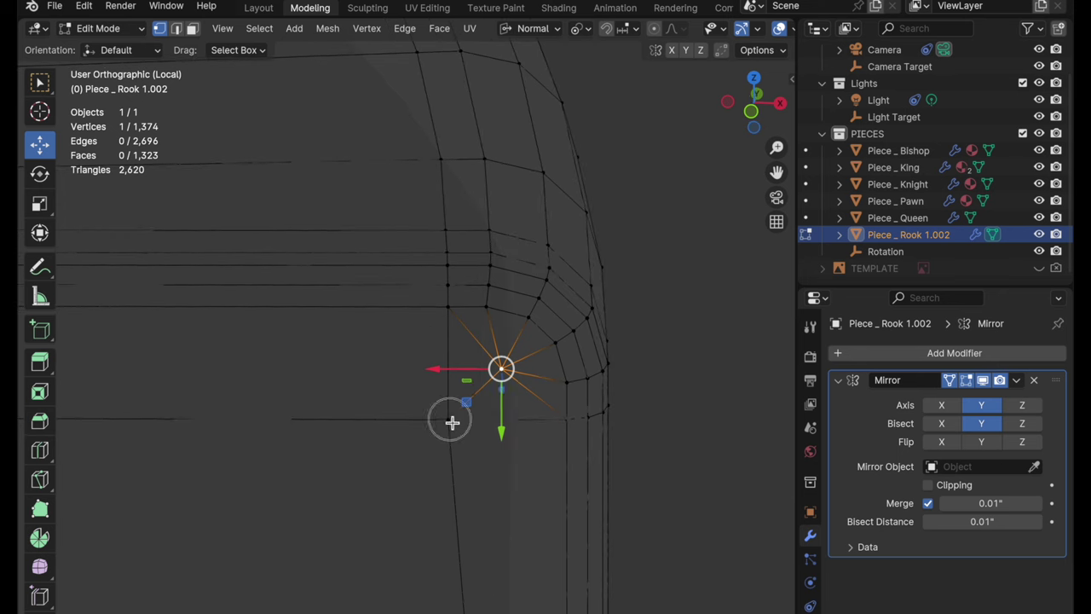
{"action": "left_click", "coordinate": [450, 418], "text": "shift"}
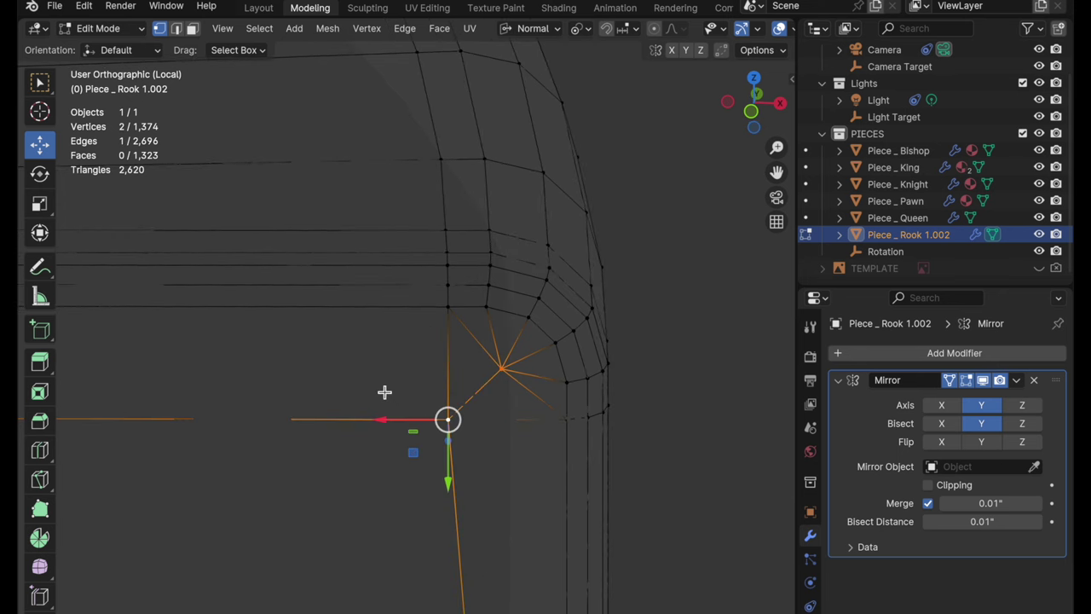
{"action": "right_click", "coordinate": [385, 392]}
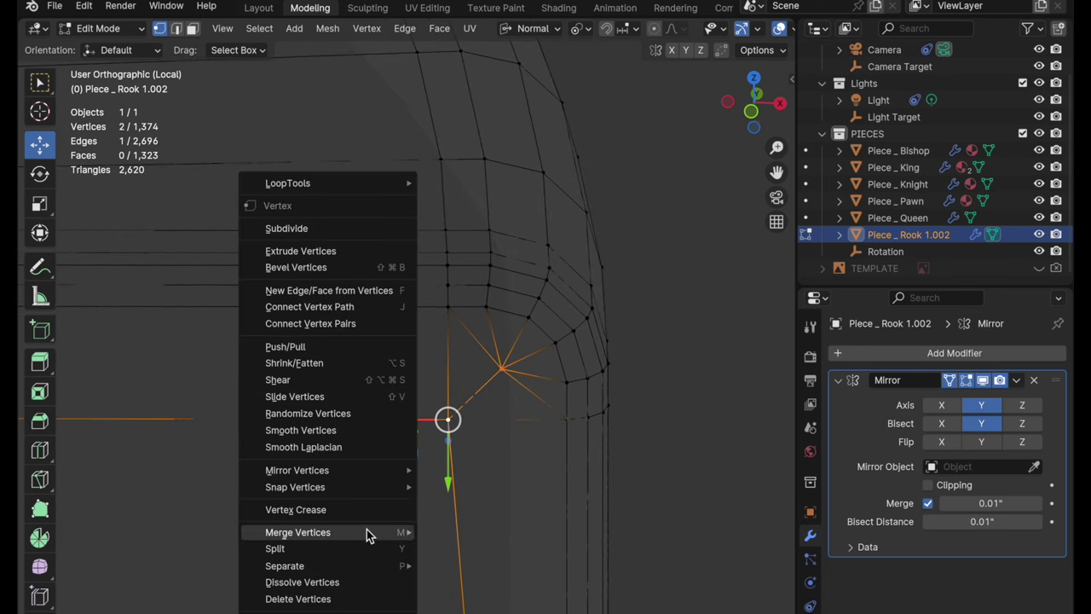
{"action": "mouse_move", "coordinate": [366, 529]}
{"action": "left_click", "coordinate": [435, 515]}
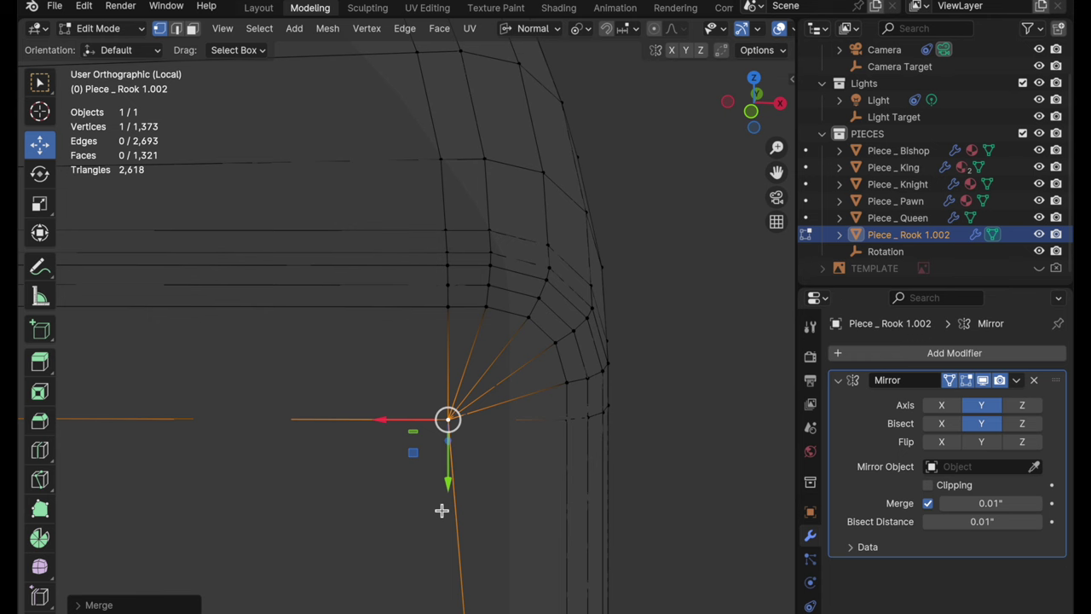
{"action": "left_click", "coordinate": [661, 391]}
Add a Subdivision Surface modifier to the rook wedge and collapse the Mirror modifier's settings.
{"action": "middle_click_drag", "start_coordinate": [589, 346], "coordinate": [437, 322]}
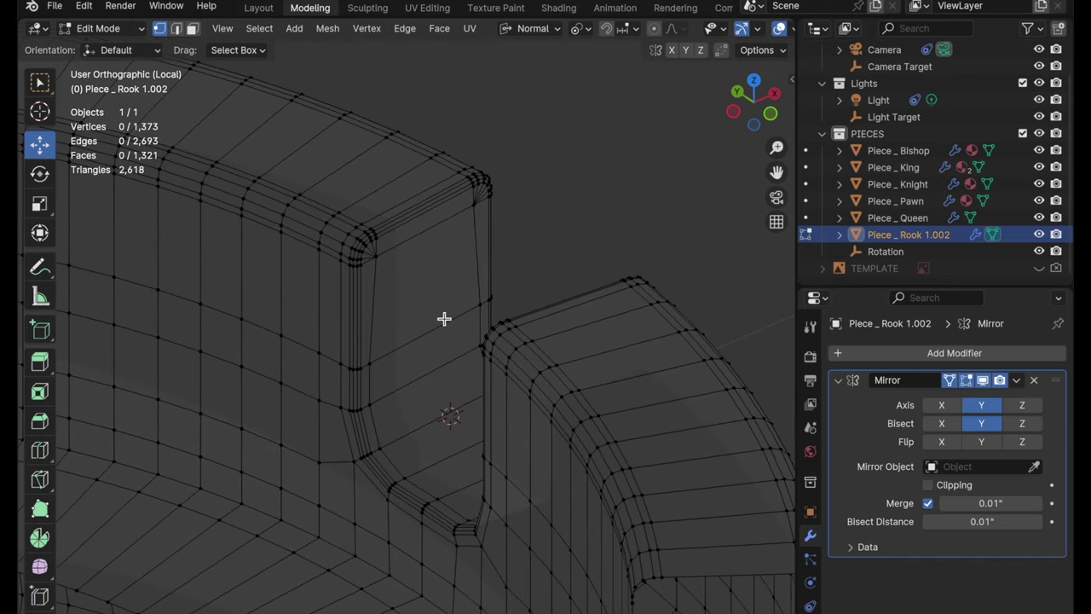
{"action": "left_click", "coordinate": [914, 355]}
{"action": "mouse_move", "coordinate": [914, 358]}
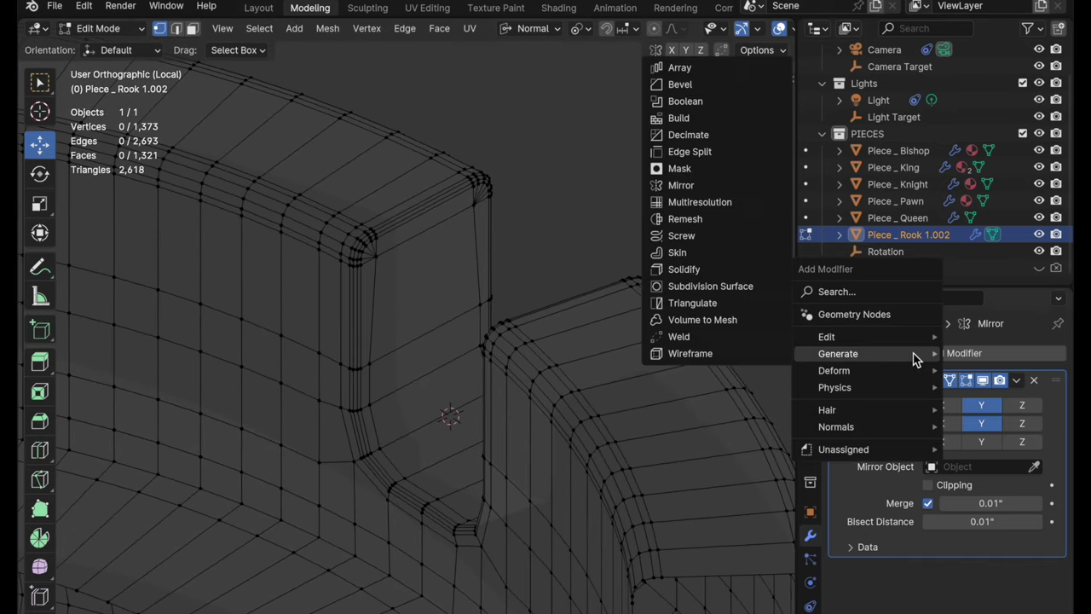
{"action": "left_click", "coordinate": [753, 286]}
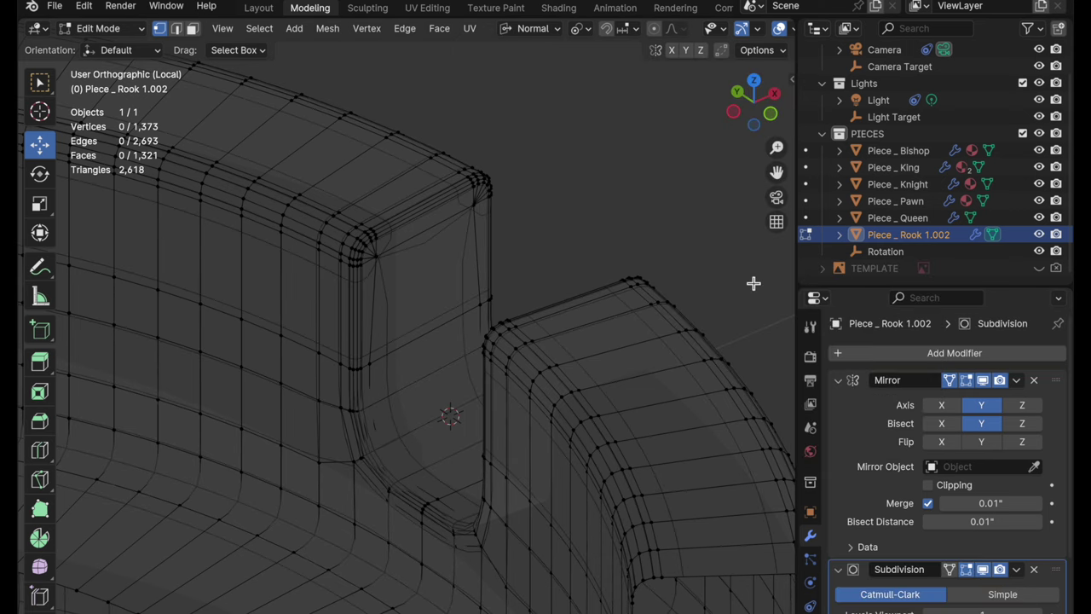
{"action": "scroll", "coordinate": [754, 283], "scroll_direction": "down", "scroll_amount": 3, "text": "shift"}
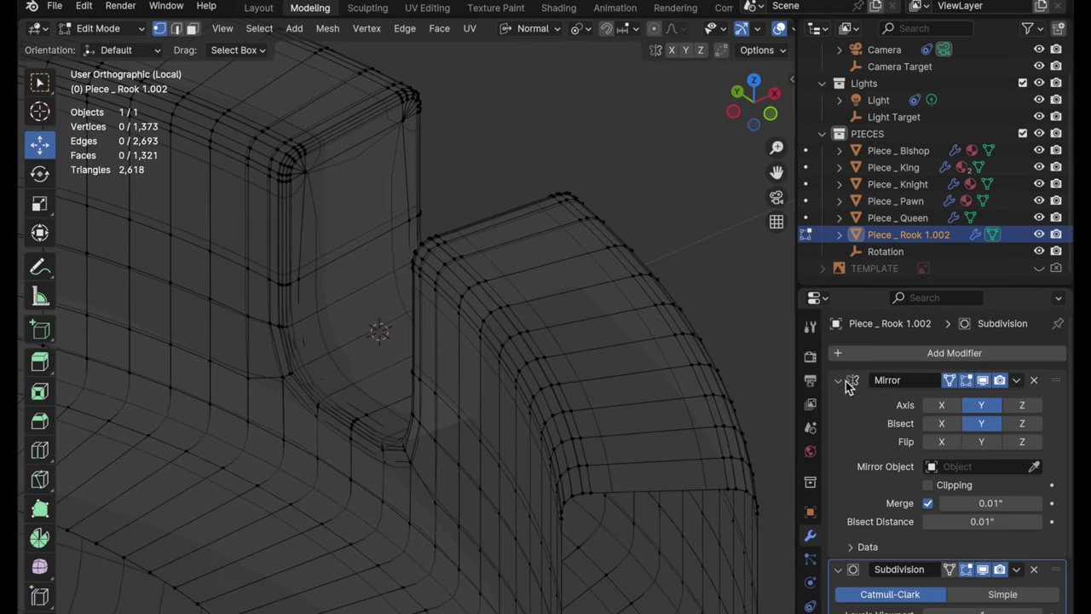
{"action": "left_click", "coordinate": [838, 380]}
{"action": "middle_click_drag", "start_coordinate": [565, 187], "coordinate": [618, 251], "text": "shift"}
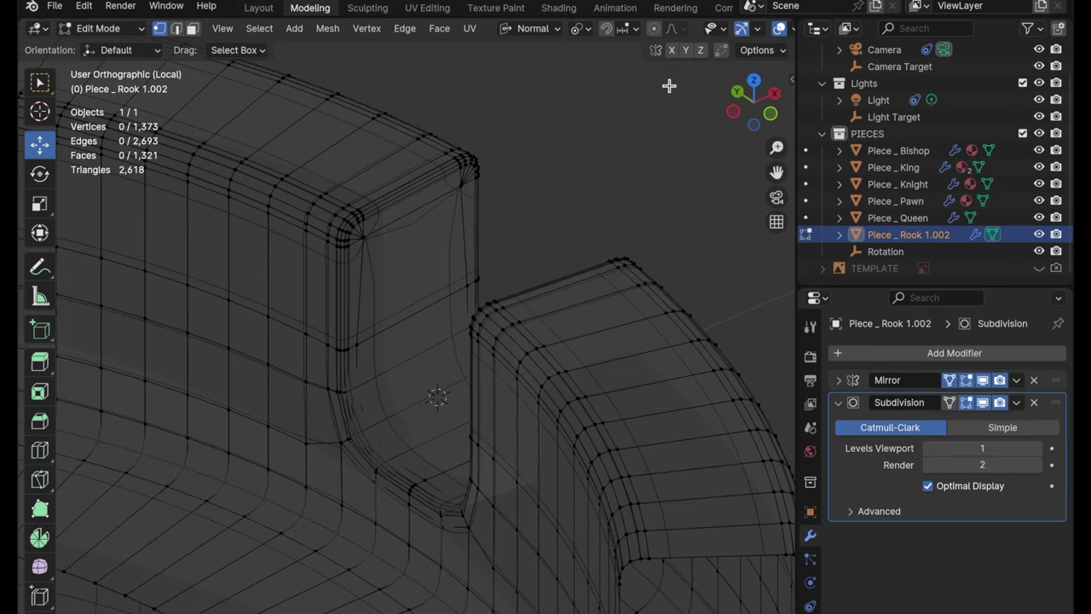
Switch to Object Mode with Solid shading and inspect the subdivided battlement notch.
{"action": "key", "text": "Tab"}
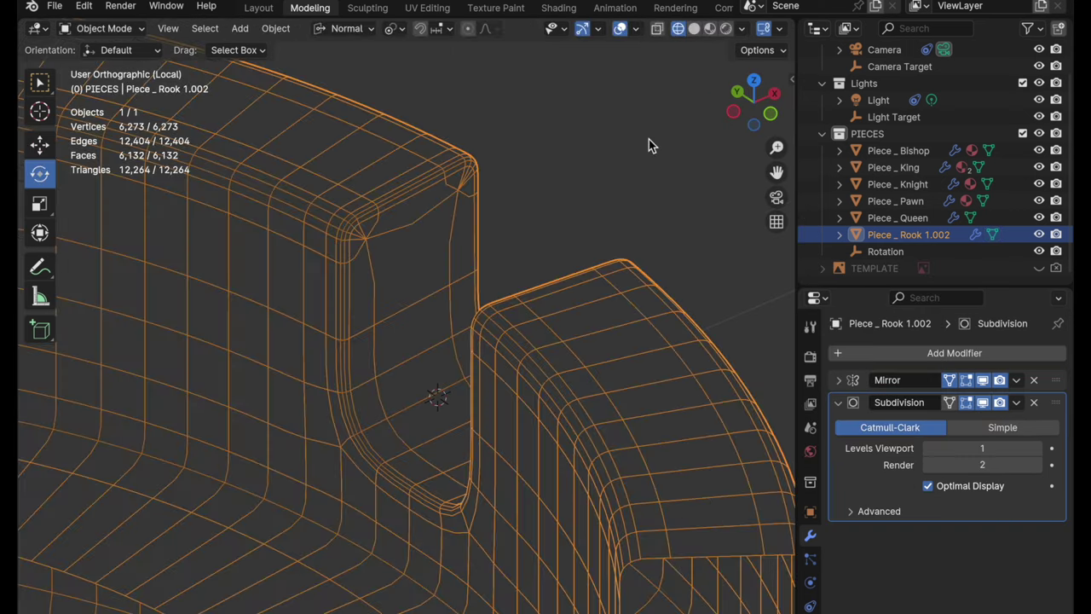
{"action": "left_click", "coordinate": [694, 29]}
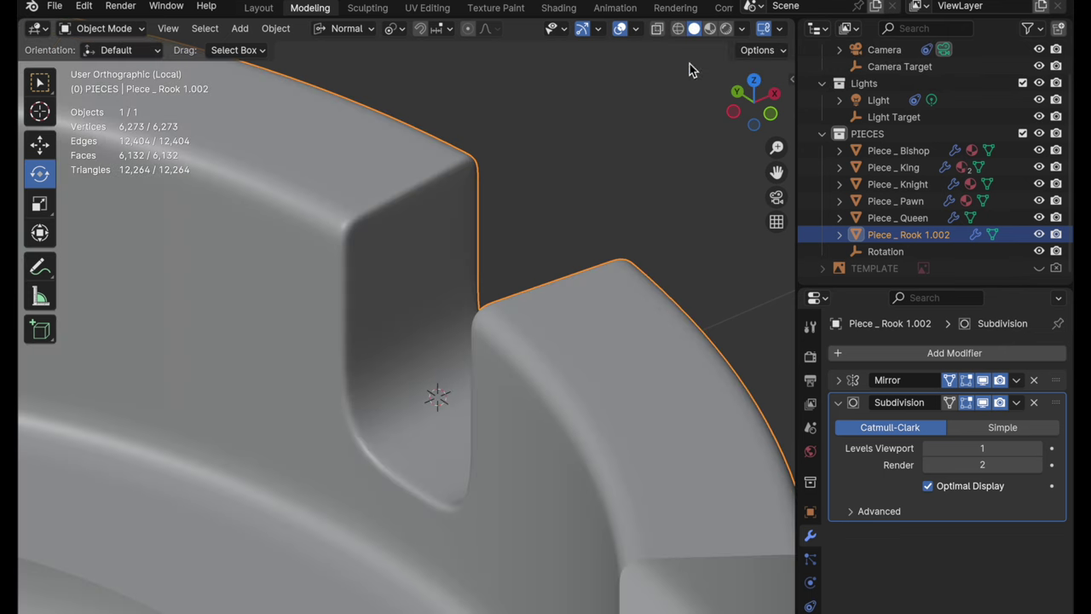
{"action": "middle_click_drag", "start_coordinate": [592, 220], "coordinate": [504, 287]}
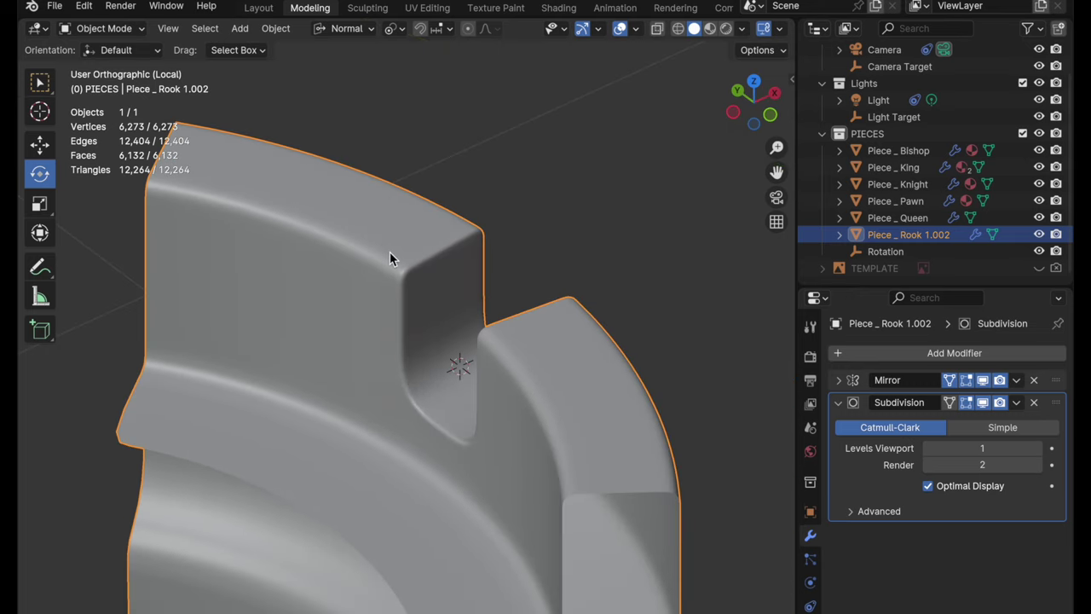
{"action": "middle_click_drag", "start_coordinate": [362, 266], "coordinate": [570, 415]}
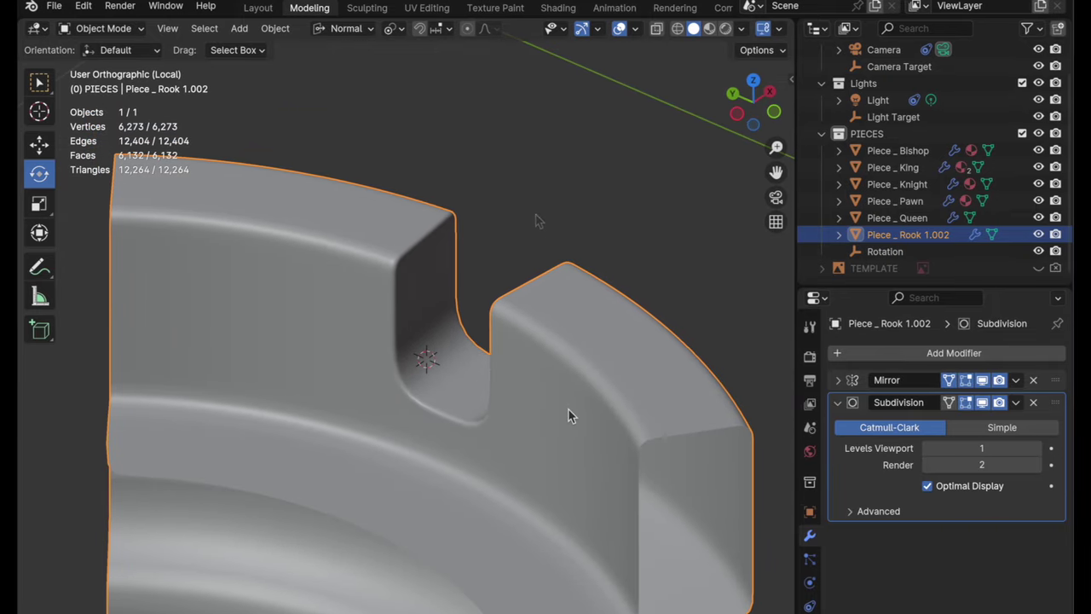
Return to Edit Mode and turn off the Subdivision modifier's viewport display.
{"action": "key", "text": "Tab"}
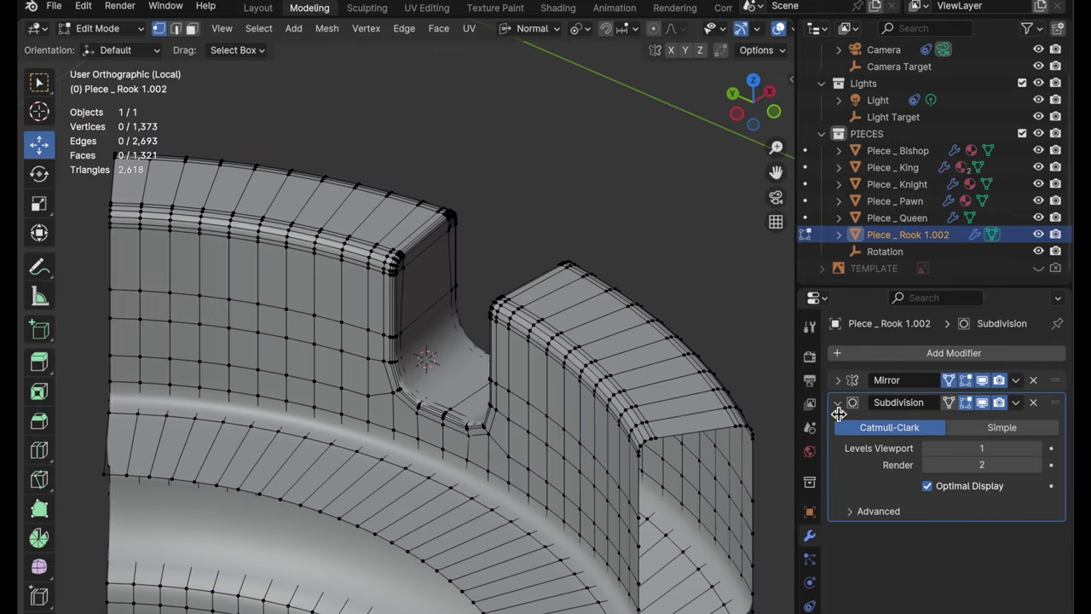
{"action": "left_click", "coordinate": [982, 403]}
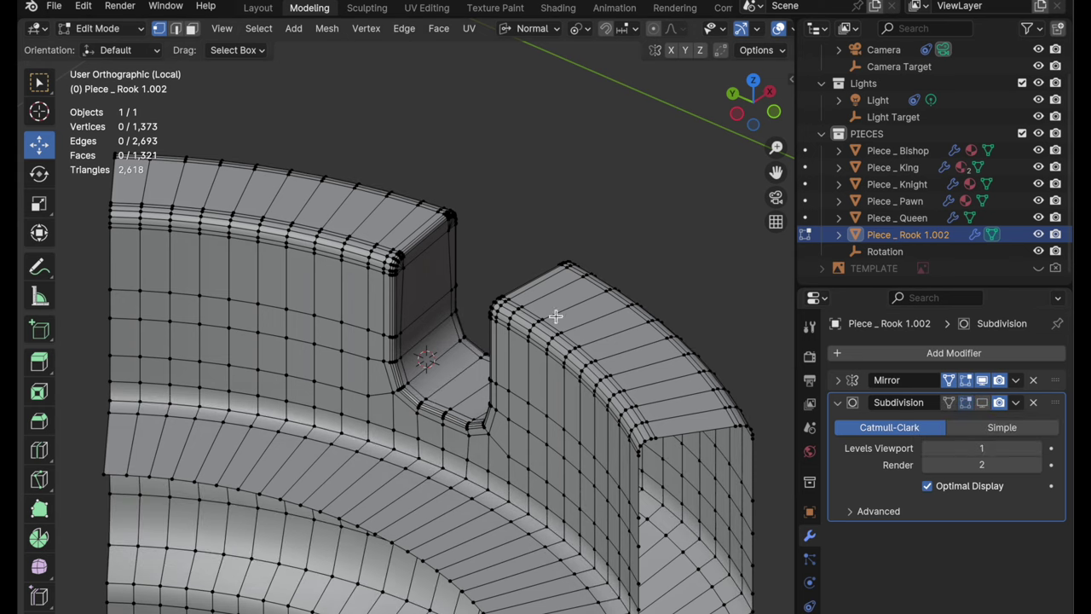
{"action": "middle_click_drag", "start_coordinate": [517, 298], "coordinate": [542, 317]}
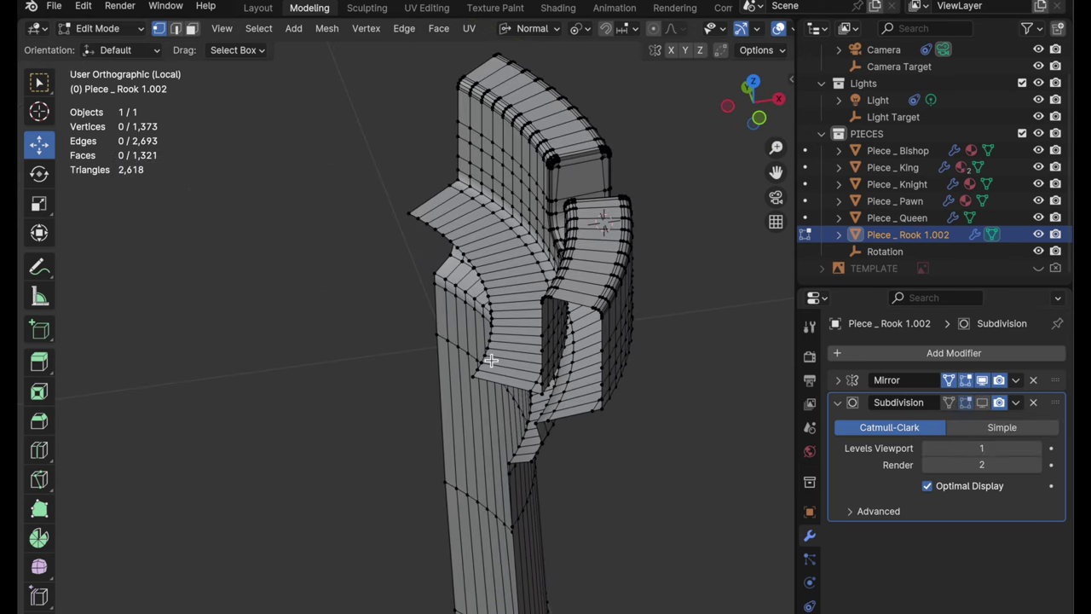
Select the open inner edge loop of the rook top's recessed floor in edge selection mode.
{"action": "scroll", "coordinate": [490, 360], "scroll_direction": "up", "scroll_amount": 3}
{"action": "scroll", "coordinate": [463, 394], "scroll_direction": "down", "scroll_amount": 5}
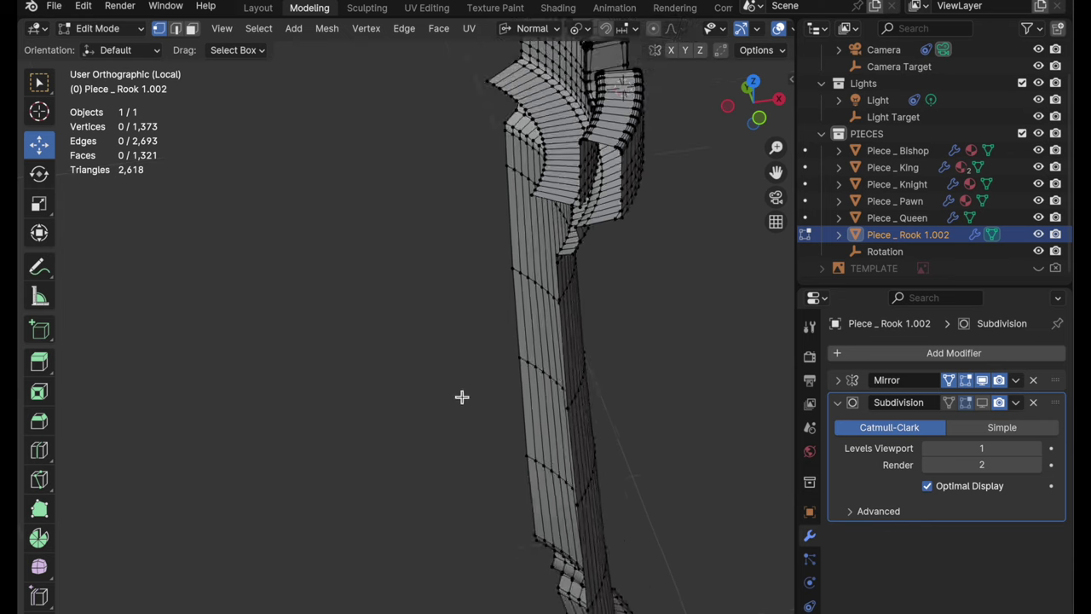
{"action": "scroll", "coordinate": [491, 243], "scroll_direction": "up", "scroll_amount": 3}
{"action": "middle_click_drag", "start_coordinate": [491, 243], "coordinate": [487, 249]}
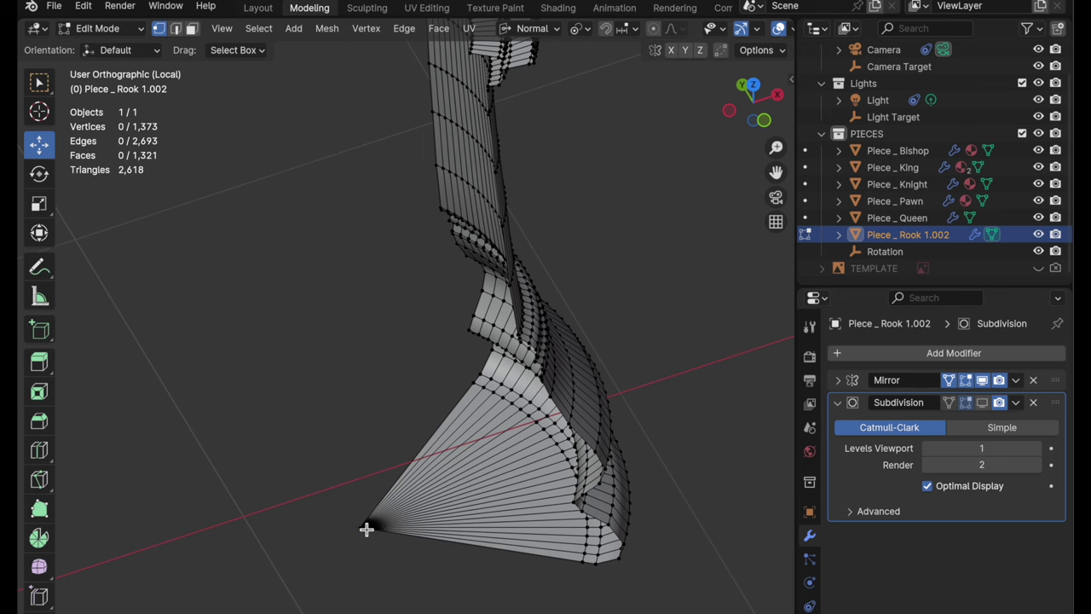
{"action": "middle_click_drag", "start_coordinate": [550, 111], "coordinate": [486, 317], "text": "shift"}
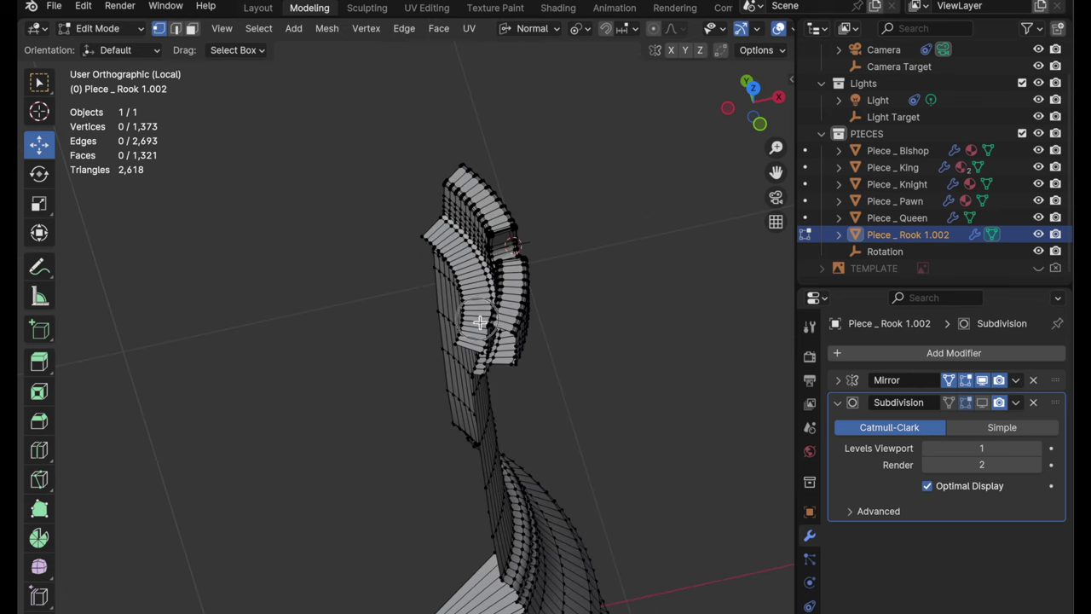
{"action": "scroll", "coordinate": [515, 226], "scroll_direction": "up", "scroll_amount": 3}
{"action": "left_click", "coordinate": [175, 28]}
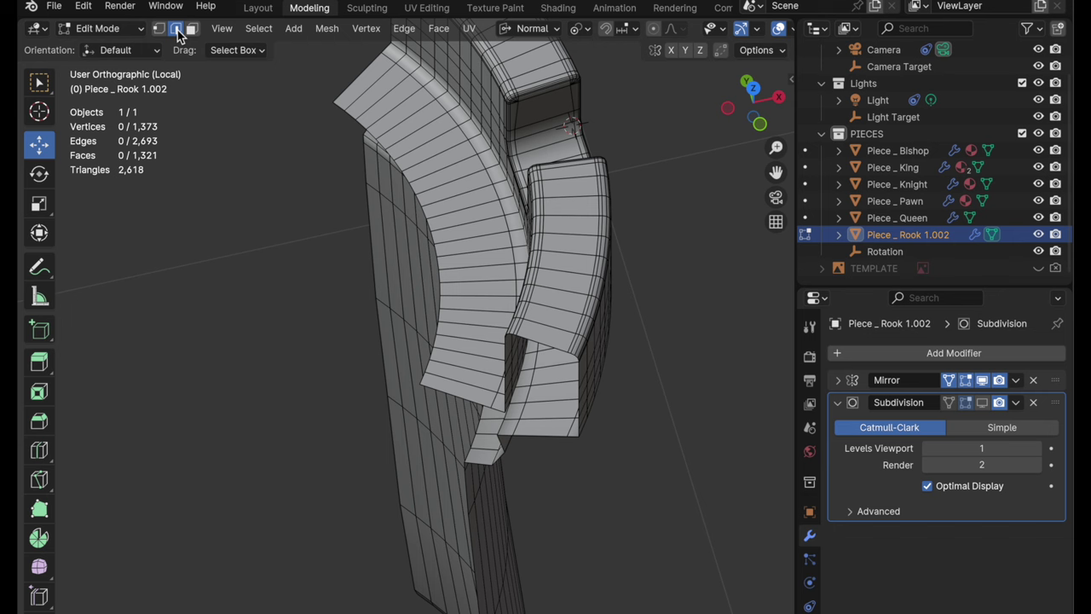
{"action": "left_click", "coordinate": [341, 108]}
{"action": "left_click", "coordinate": [341, 108], "text": "alt"}
{"action": "middle_click_drag", "start_coordinate": [450, 239], "coordinate": [406, 275]}
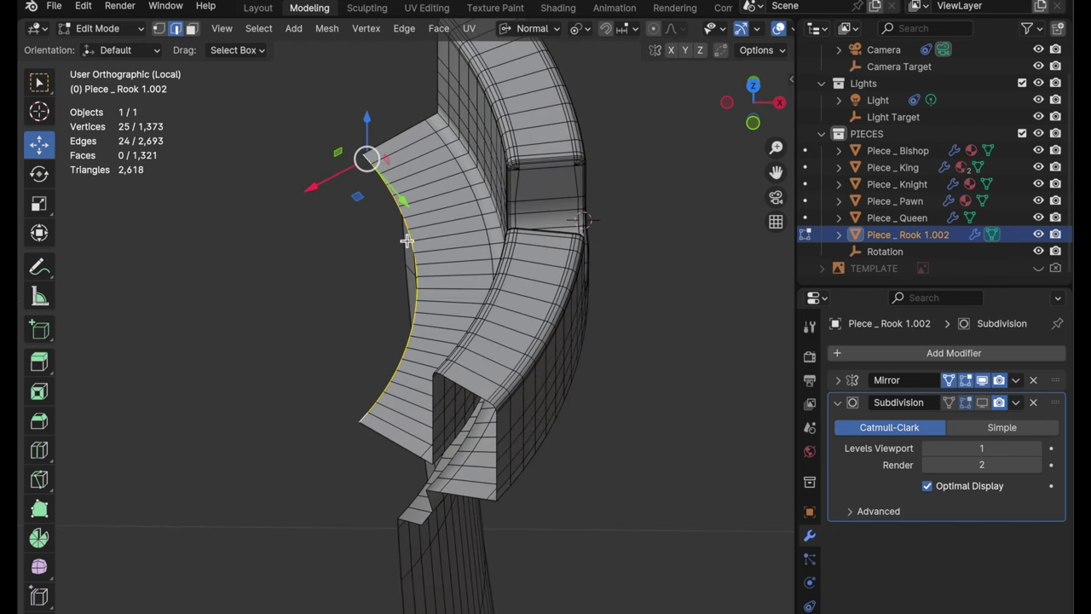
Set the transform orientation to Global and extrude the inner edge loop about 1.4" inward along the X axis.
{"action": "left_click", "coordinate": [532, 28]}
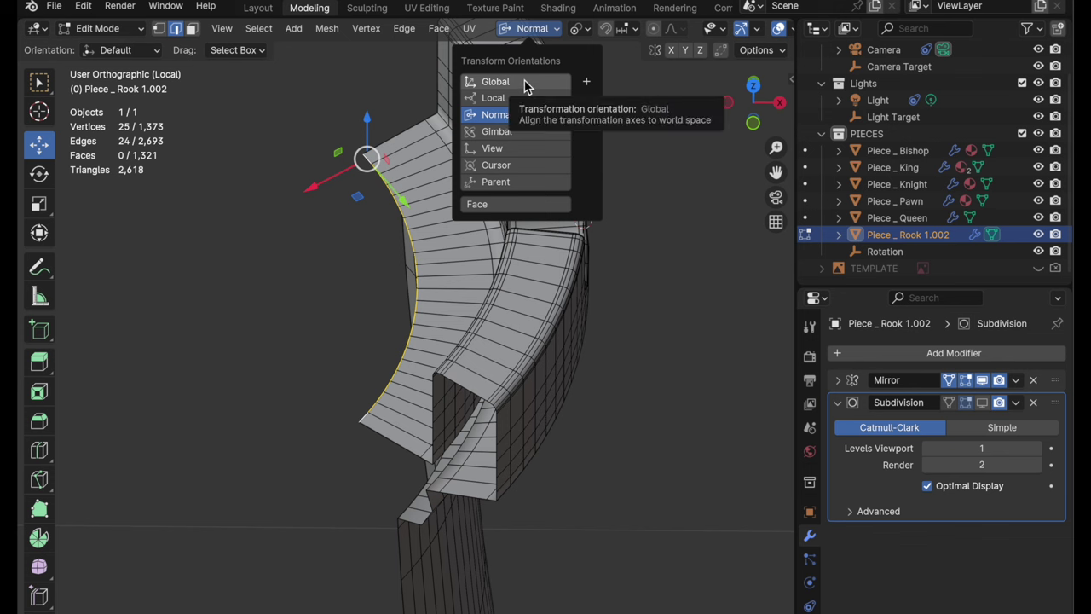
{"action": "left_click", "coordinate": [525, 82]}
{"action": "key", "text": "e"}
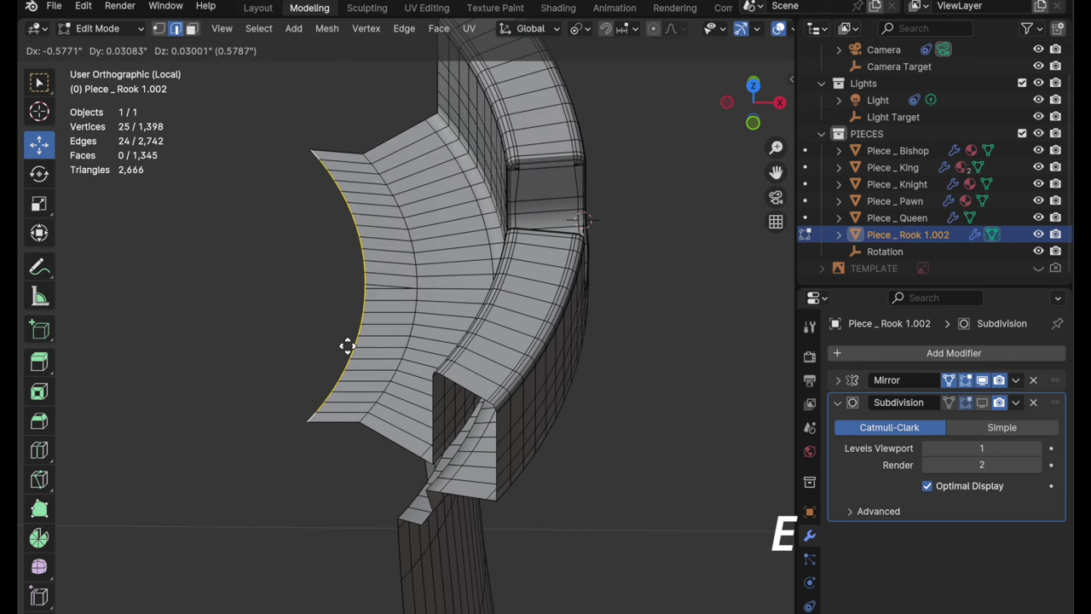
{"action": "key", "text": "x"}
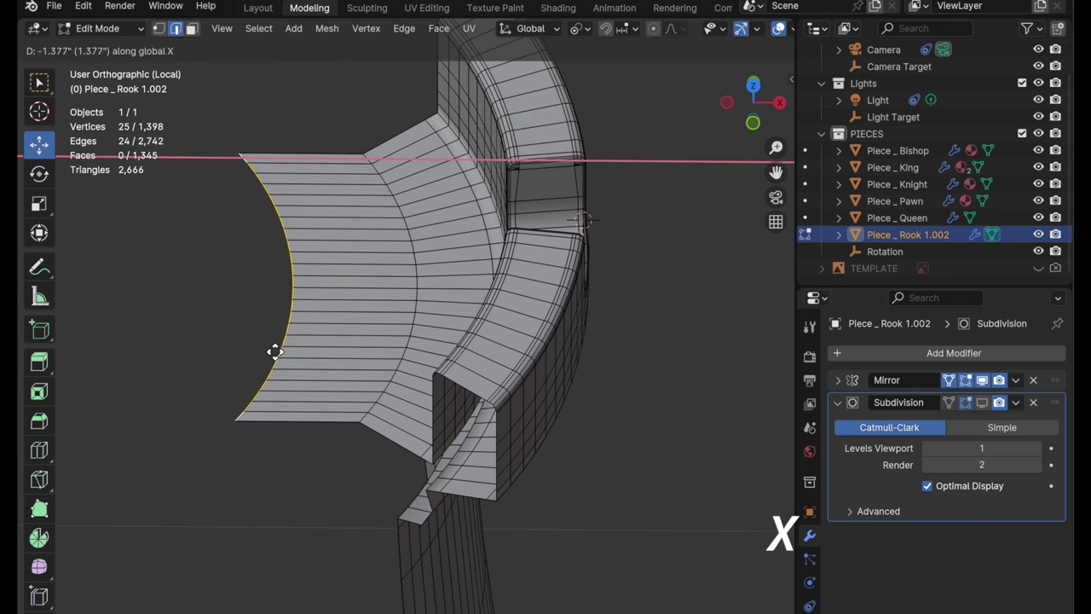
{"action": "left_click", "coordinate": [268, 346]}
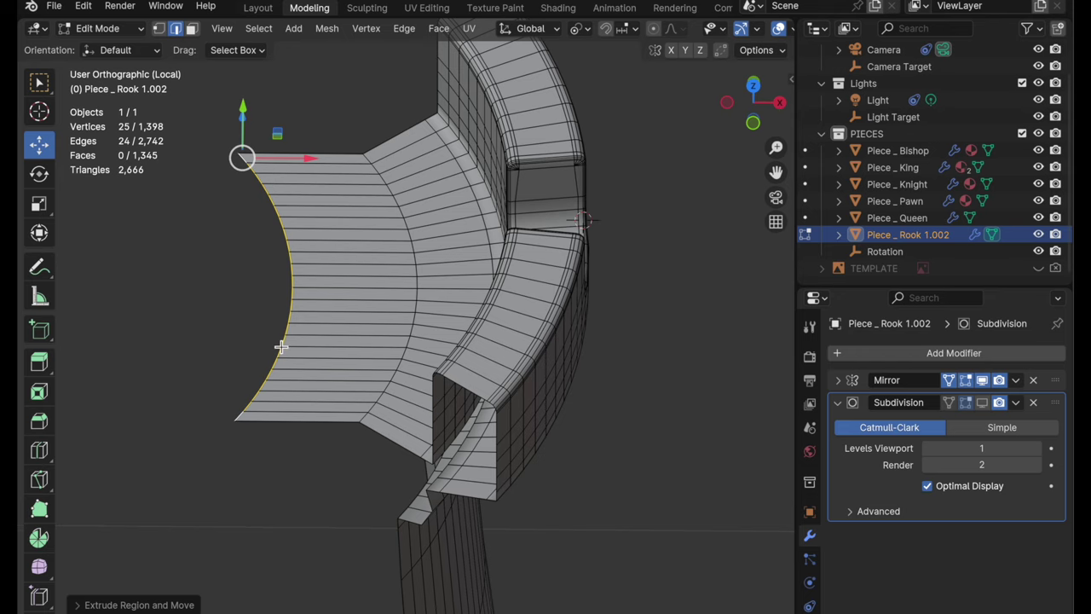
Merge the extruded loop's vertices at their centre in vertex selection mode.
{"action": "middle_click_drag", "start_coordinate": [280, 346], "coordinate": [397, 366], "text": "shift"}
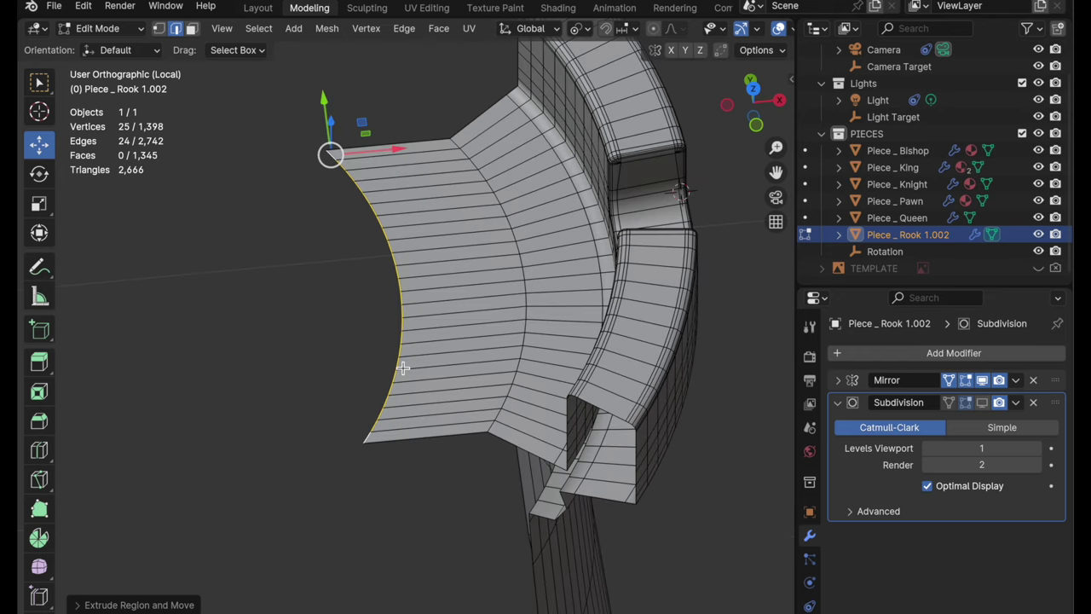
{"action": "key", "text": "1"}
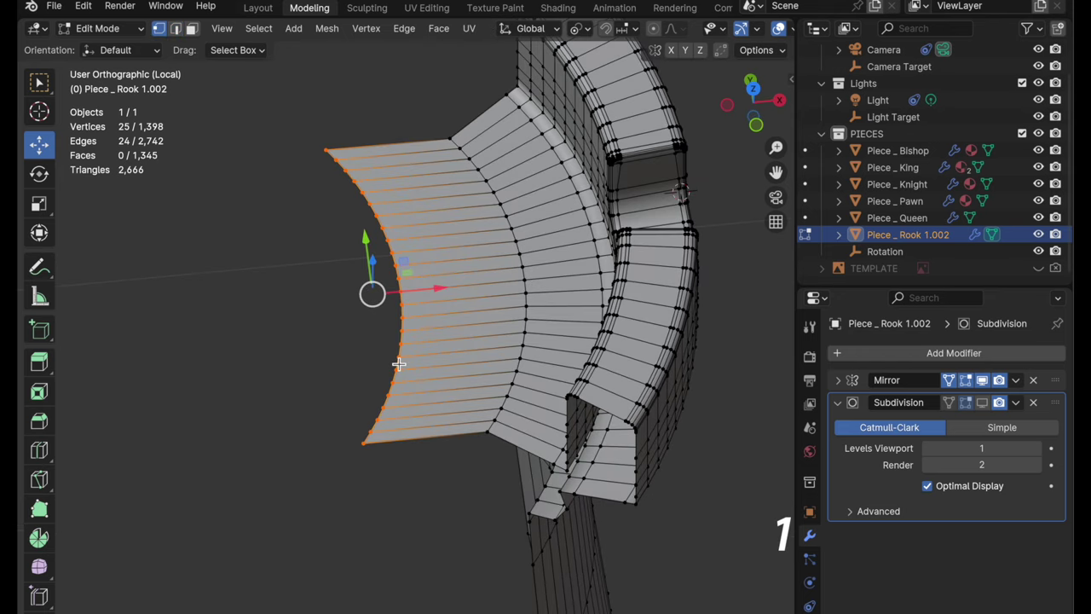
{"action": "right_click", "coordinate": [400, 367]}
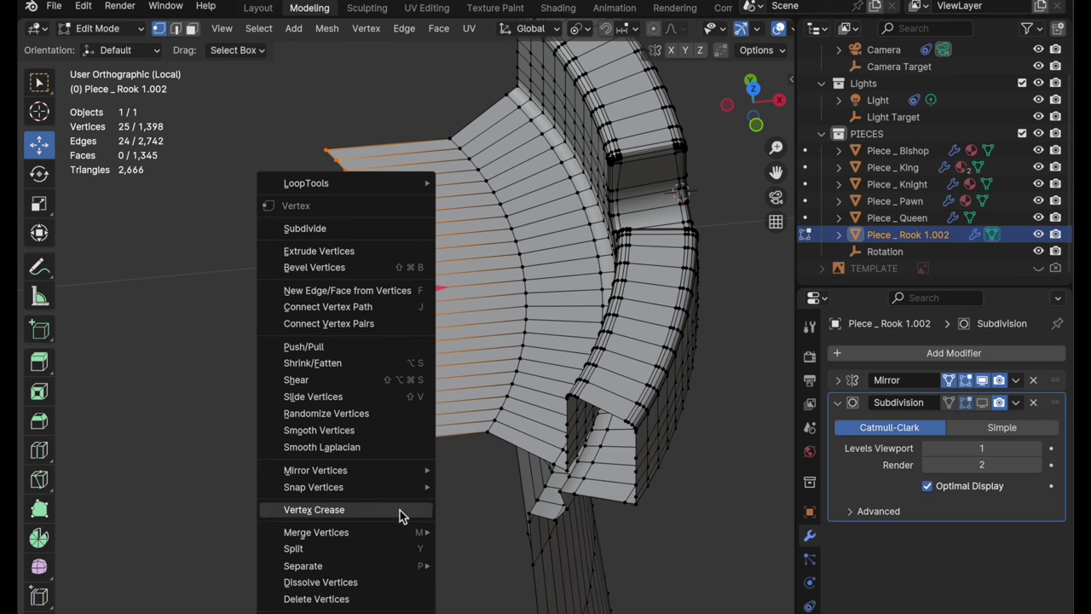
{"action": "mouse_move", "coordinate": [397, 532]}
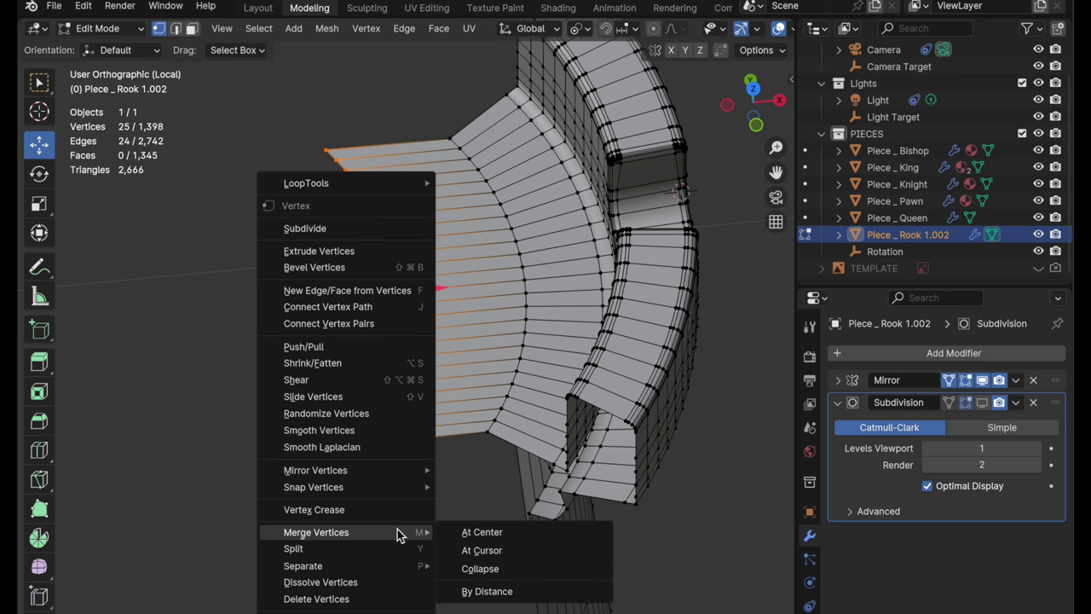
{"action": "left_click", "coordinate": [465, 531]}
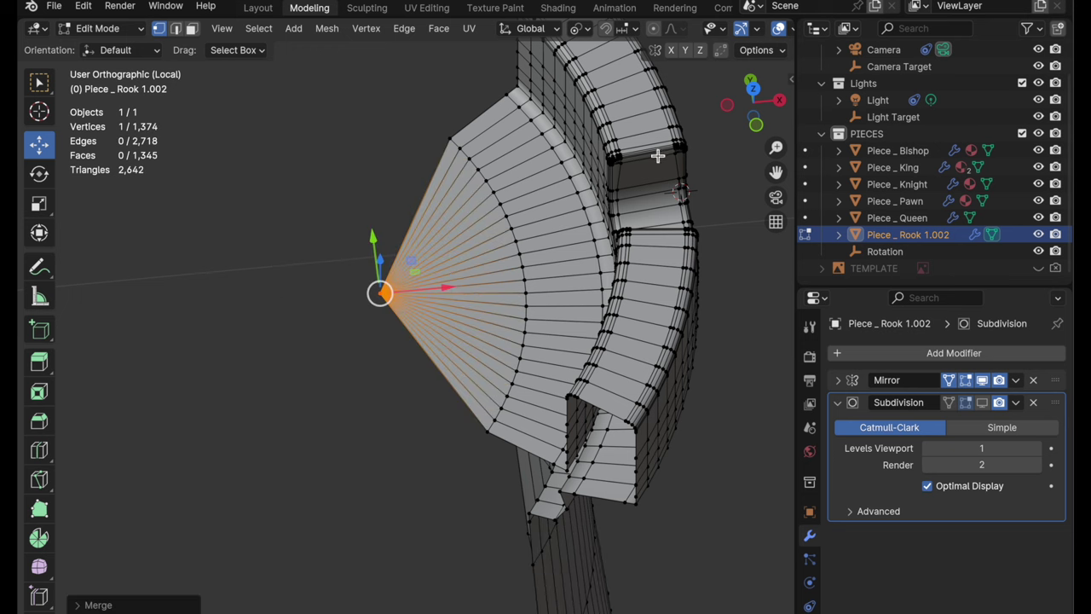
Set the merged centre vertex's local X coordinate to 0 so the top floor closes at the wedge's apex.
{"action": "left_click", "coordinate": [750, 82]}
{"action": "scroll", "coordinate": [555, 198], "scroll_direction": "down", "scroll_amount": 1}
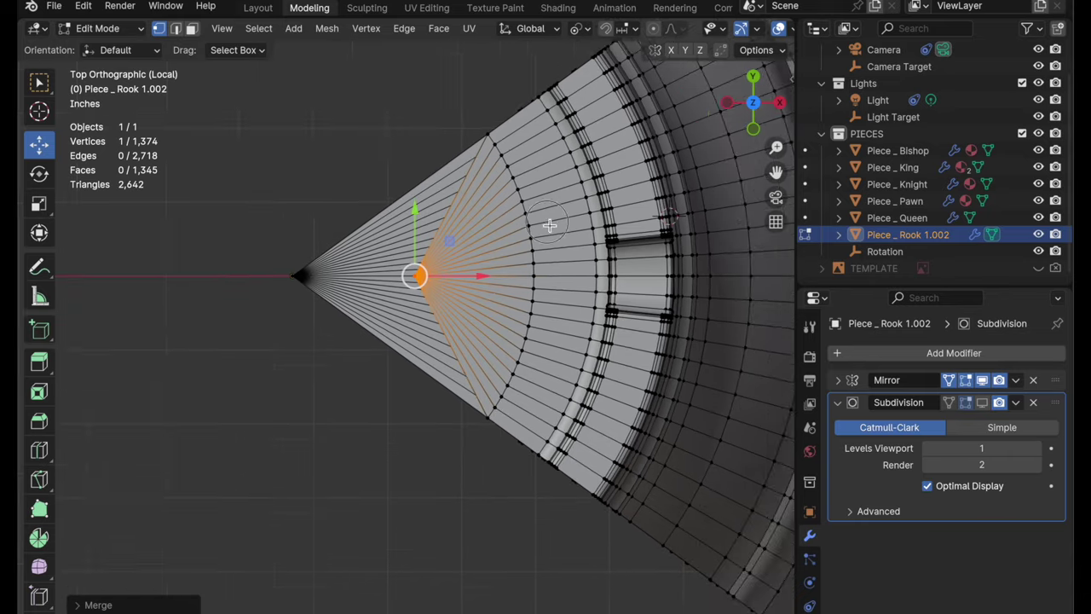
{"action": "scroll", "coordinate": [492, 294], "scroll_direction": "up", "scroll_amount": 2}
{"action": "key", "text": "n"}
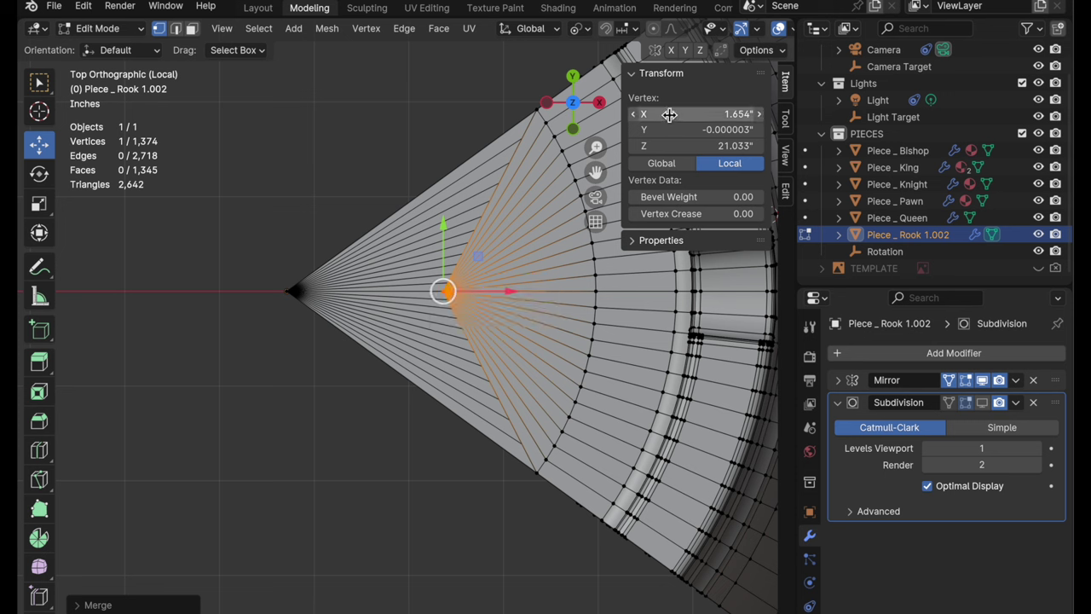
{"action": "left_click", "coordinate": [730, 120]}
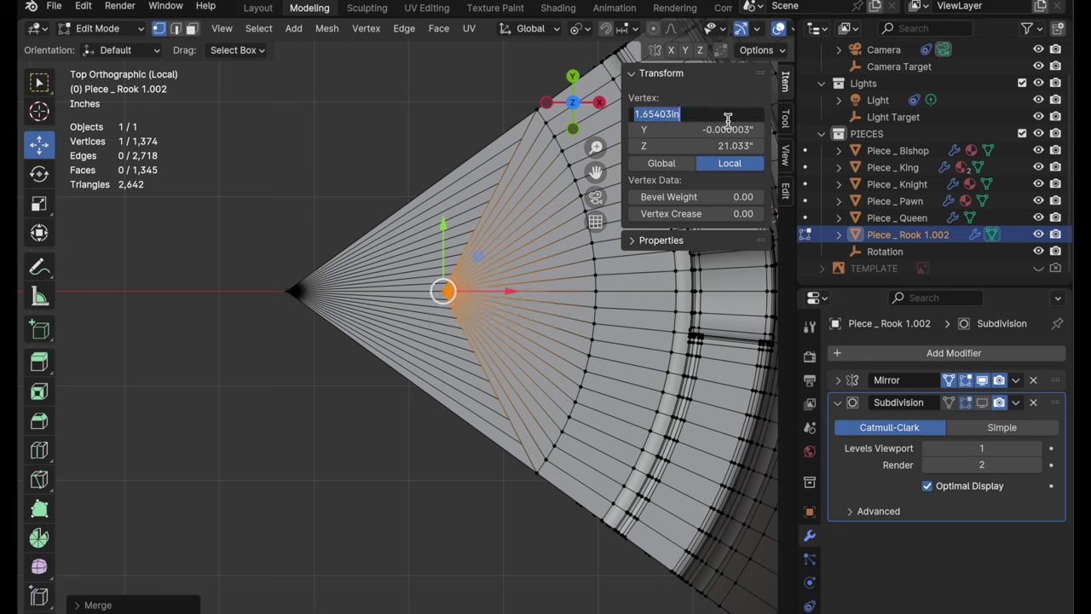
{"action": "type", "text": "0"}
{"action": "key", "text": "Return"}
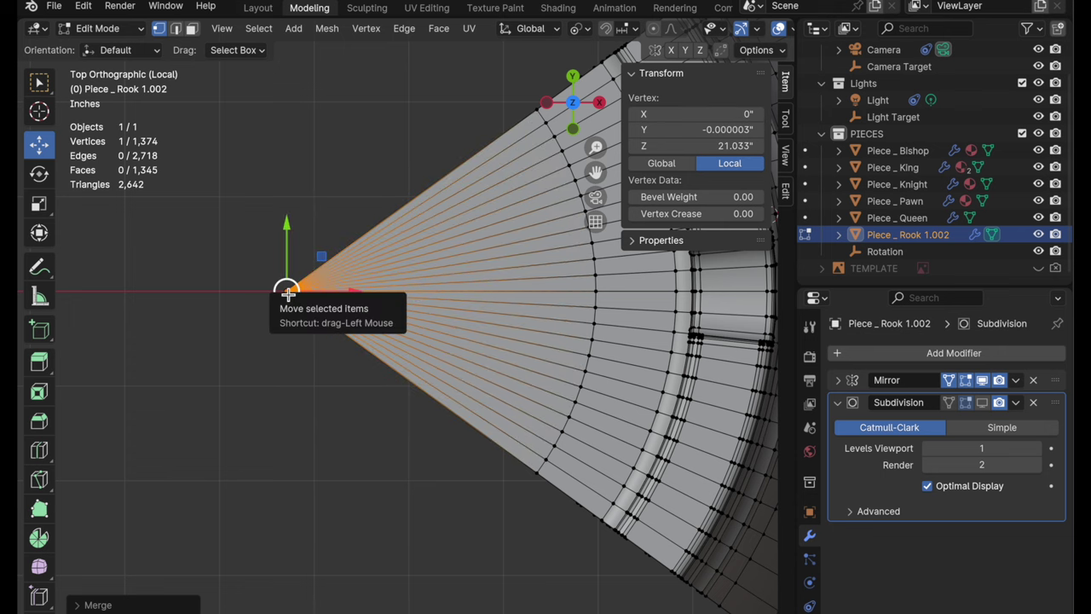
{"action": "middle_click_drag", "start_coordinate": [419, 377], "coordinate": [386, 377]}
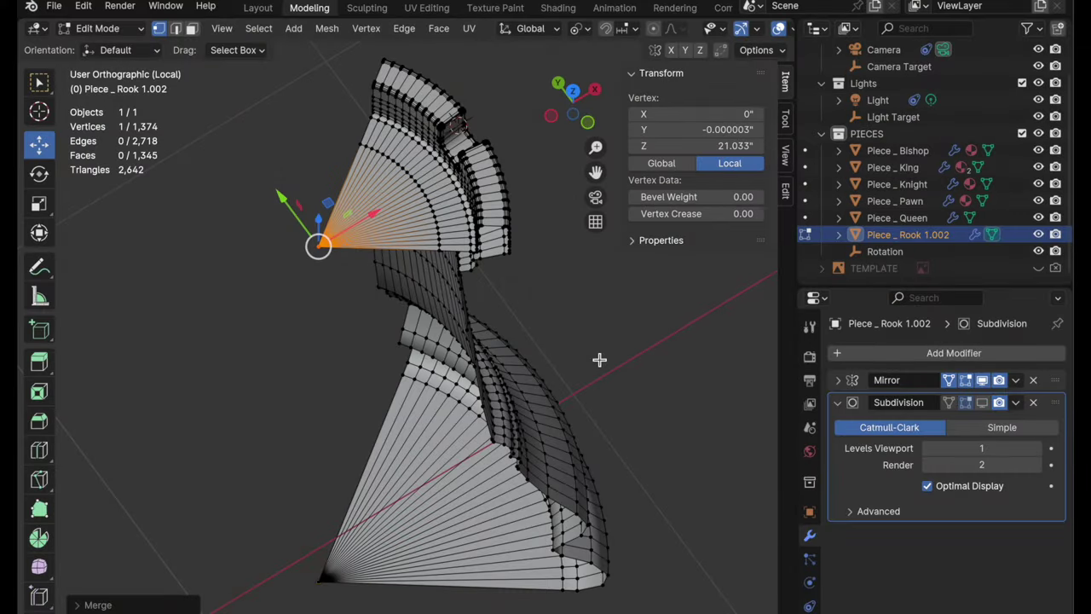
Return to Object Mode and snap the 3D cursor to the selected rook's origin.
{"action": "key", "text": "Tab"}
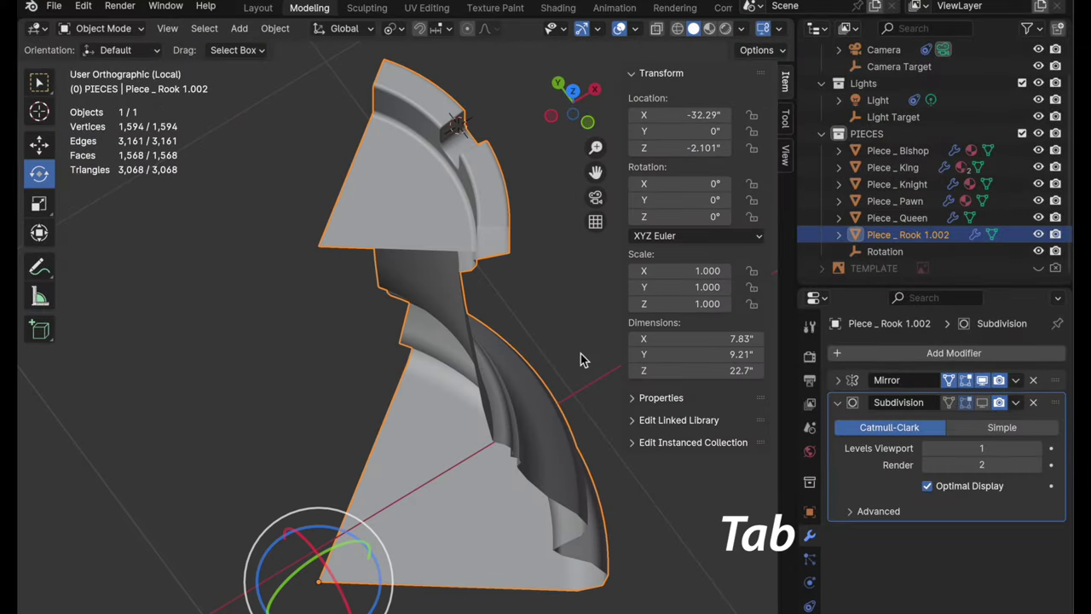
{"action": "middle_click_drag", "start_coordinate": [498, 419], "coordinate": [477, 350], "text": "shift"}
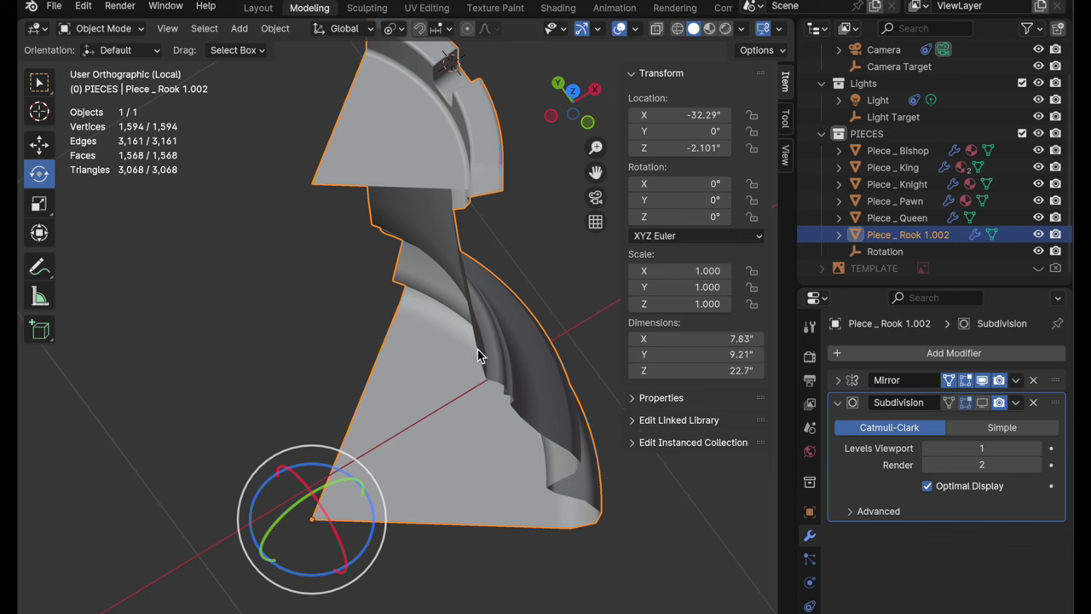
{"action": "key", "text": "shift+s"}
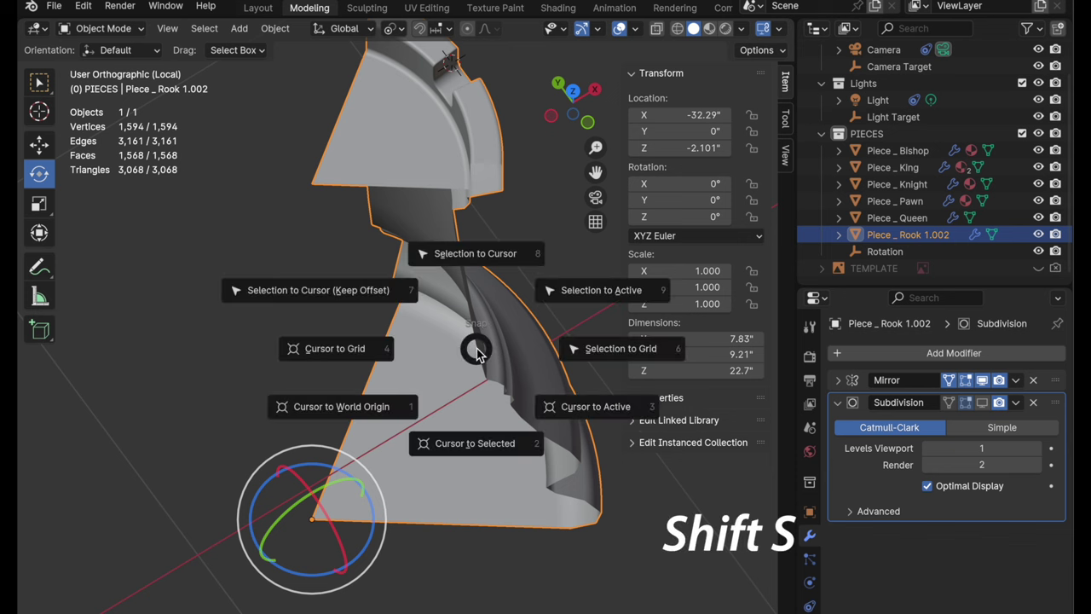
{"action": "left_click", "coordinate": [475, 443]}
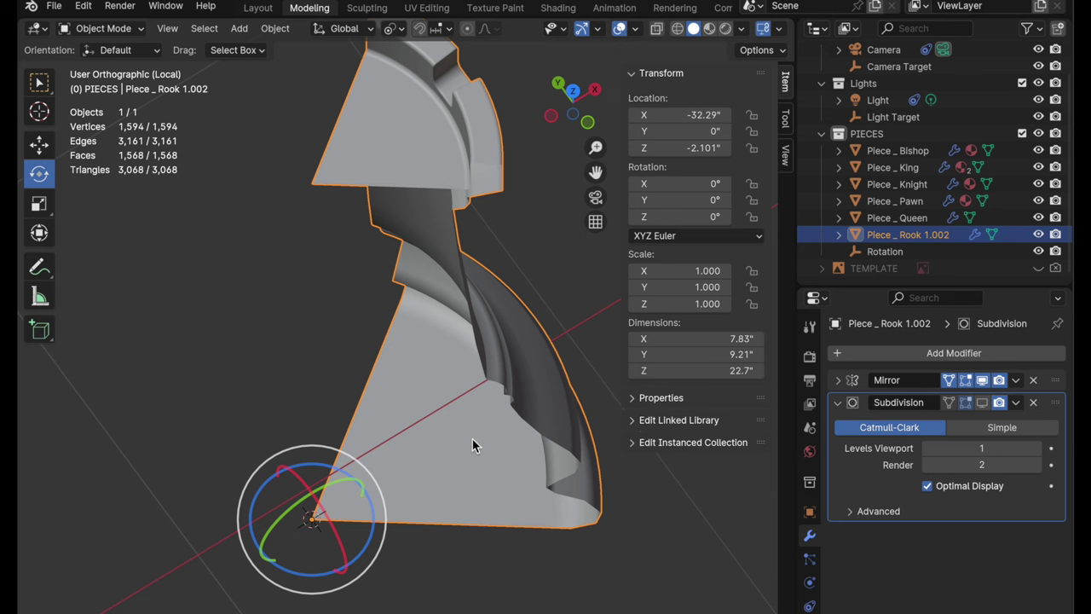
Delete the Rotation empty and add a new Plain Axes empty at the 3D cursor.
{"action": "left_click", "coordinate": [880, 253]}
{"action": "key", "text": "Delete"}
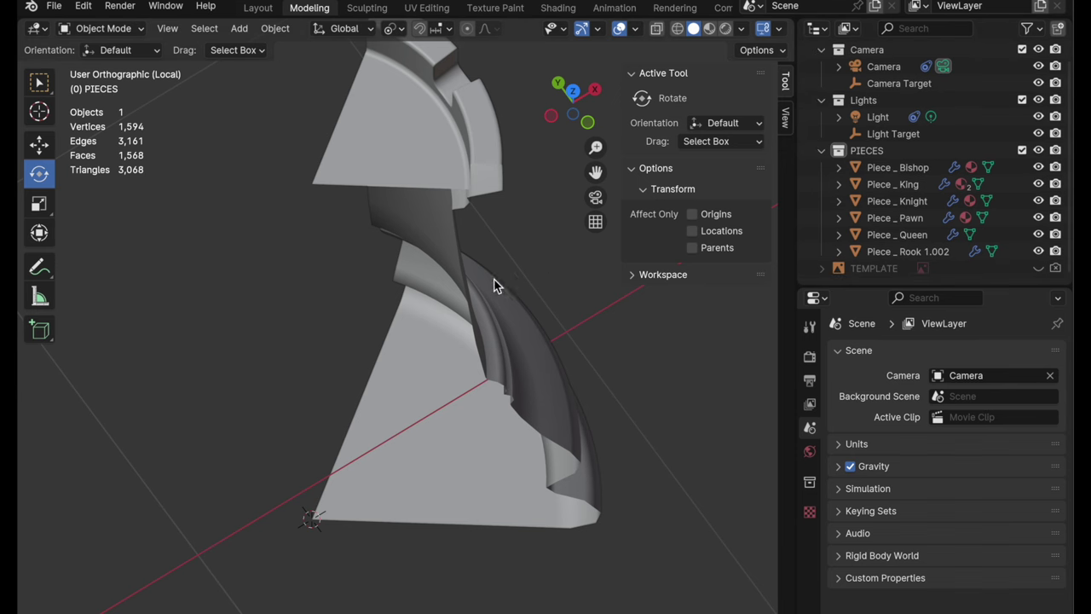
{"action": "middle_click_drag", "start_coordinate": [482, 278], "coordinate": [529, 375]}
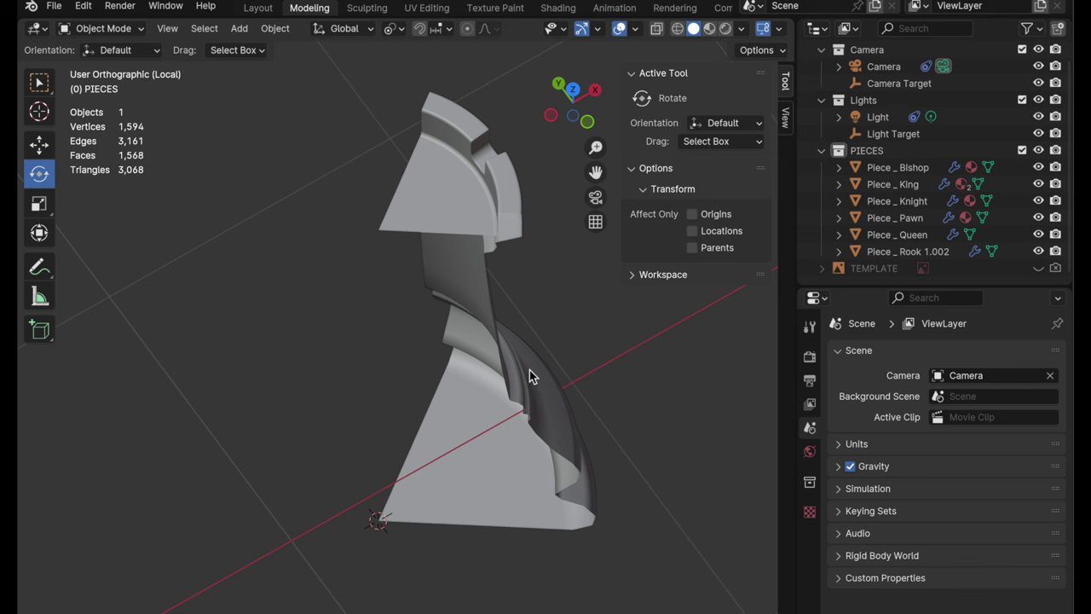
{"action": "key", "text": "shift+a"}
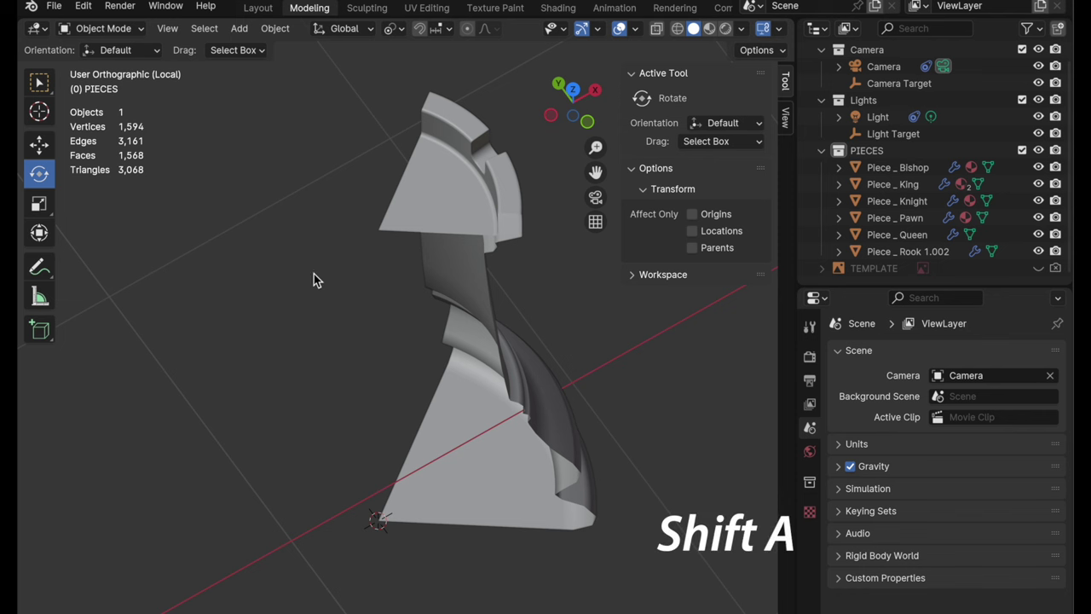
{"action": "mouse_move", "coordinate": [313, 274]}
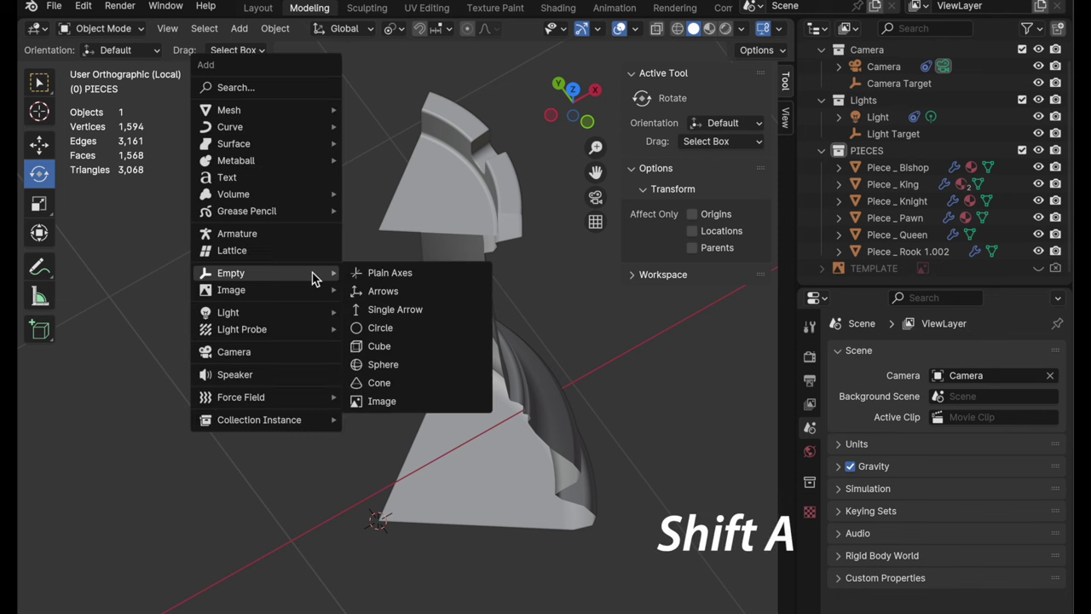
{"action": "left_click", "coordinate": [365, 276]}
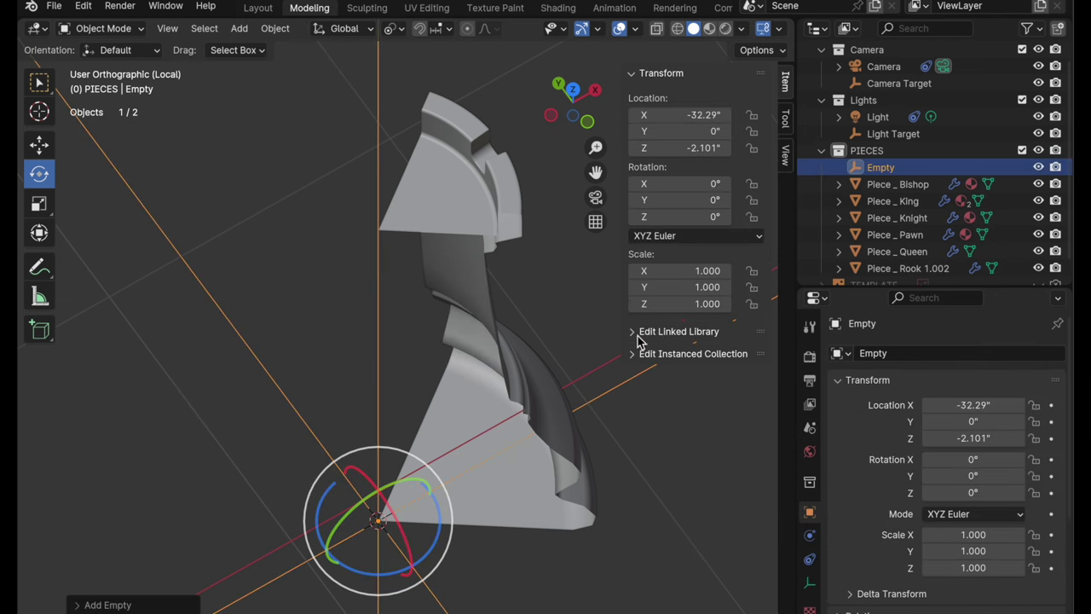
Set the new empty's radius to 5".
{"action": "left_click", "coordinate": [89, 601]}
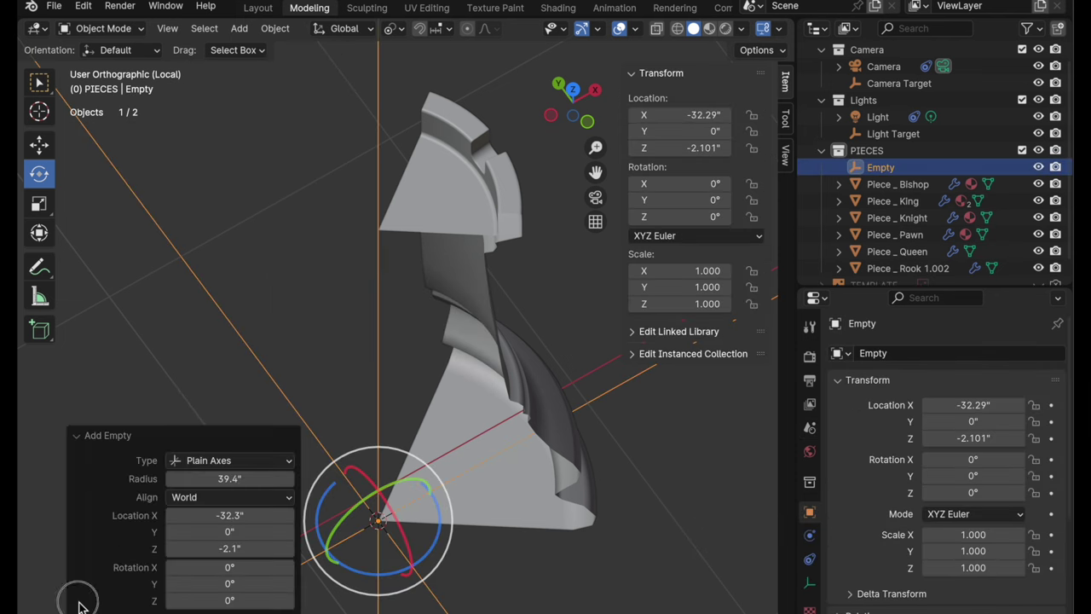
{"action": "left_click", "coordinate": [236, 478]}
{"action": "type", "text": "5"}
{"action": "key", "text": "Return"}
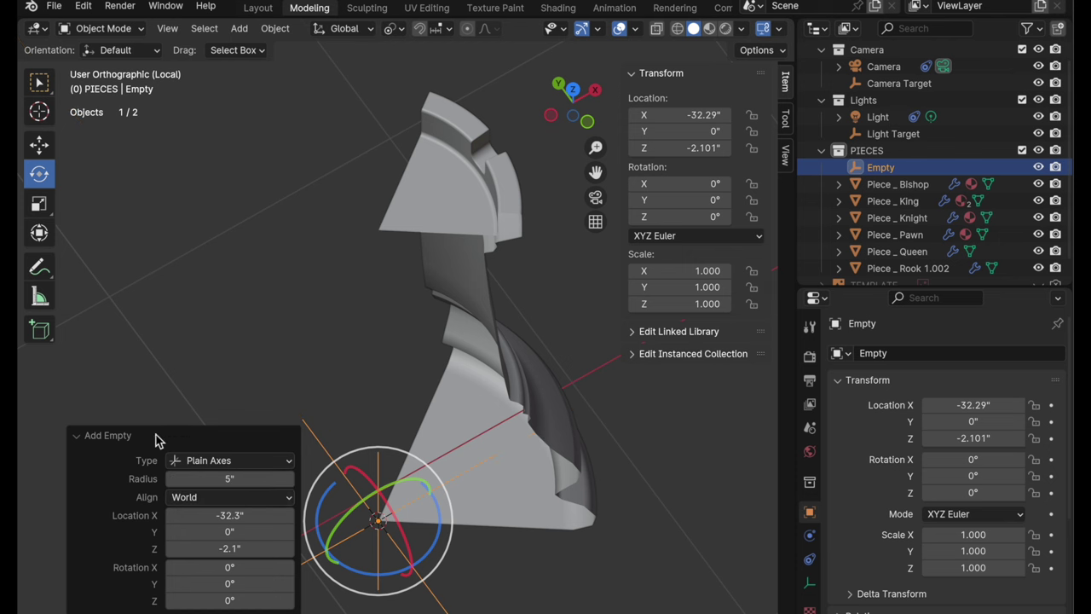
{"action": "left_click", "coordinate": [77, 436]}
Rename the new empty as FOR ROTATION.
{"action": "middle_click_drag", "start_coordinate": [433, 536], "coordinate": [450, 401], "text": "shift"}
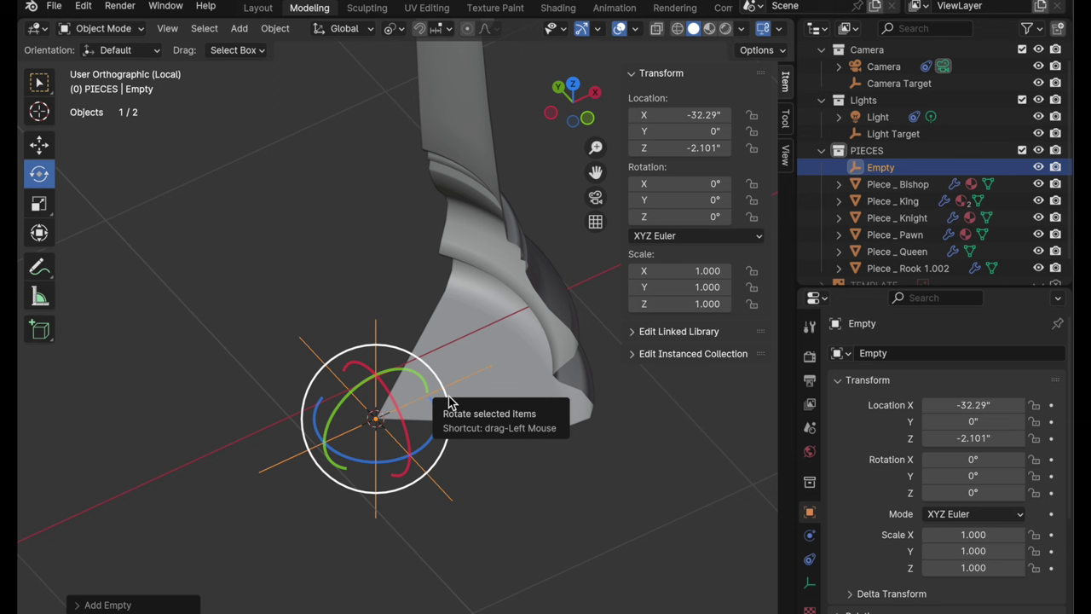
{"action": "double_click", "coordinate": [878, 169]}
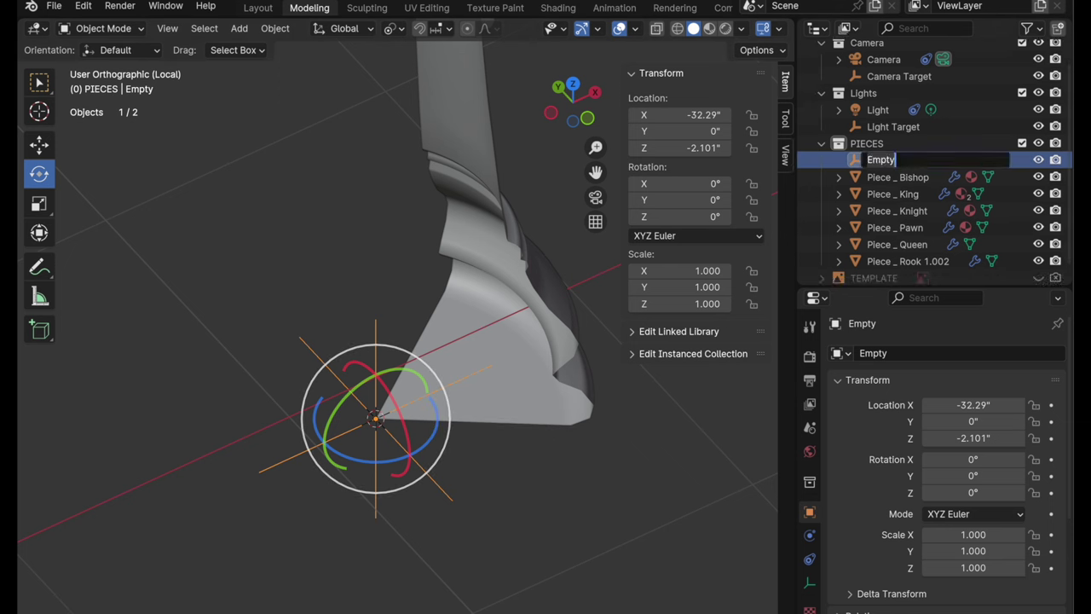
{"action": "type", "text": "FOR ROTATION"}
{"action": "key", "text": "Return"}
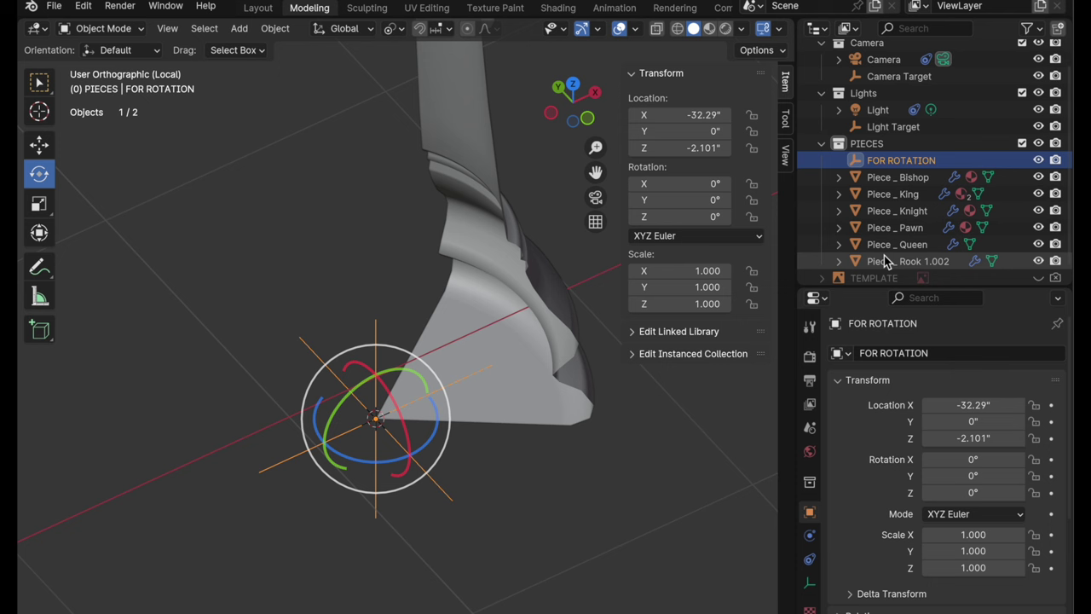
Switch to the Move tool, select the rook wedge and add an Array modifier to it.
{"action": "left_click", "coordinate": [39, 144]}
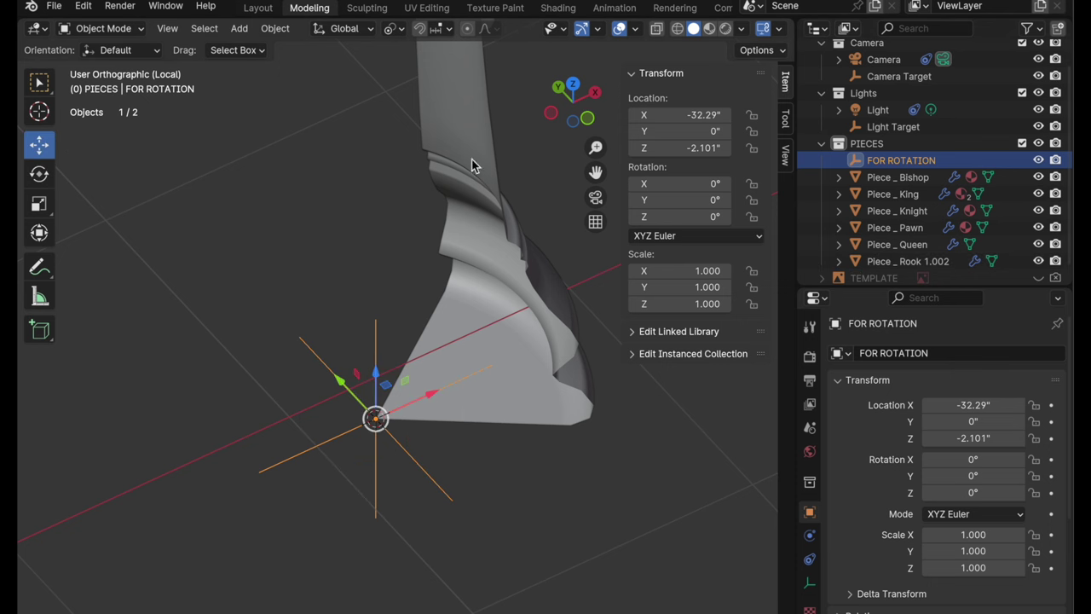
{"action": "left_click", "coordinate": [474, 164]}
{"action": "middle_click_drag", "start_coordinate": [505, 167], "coordinate": [500, 321], "text": "shift"}
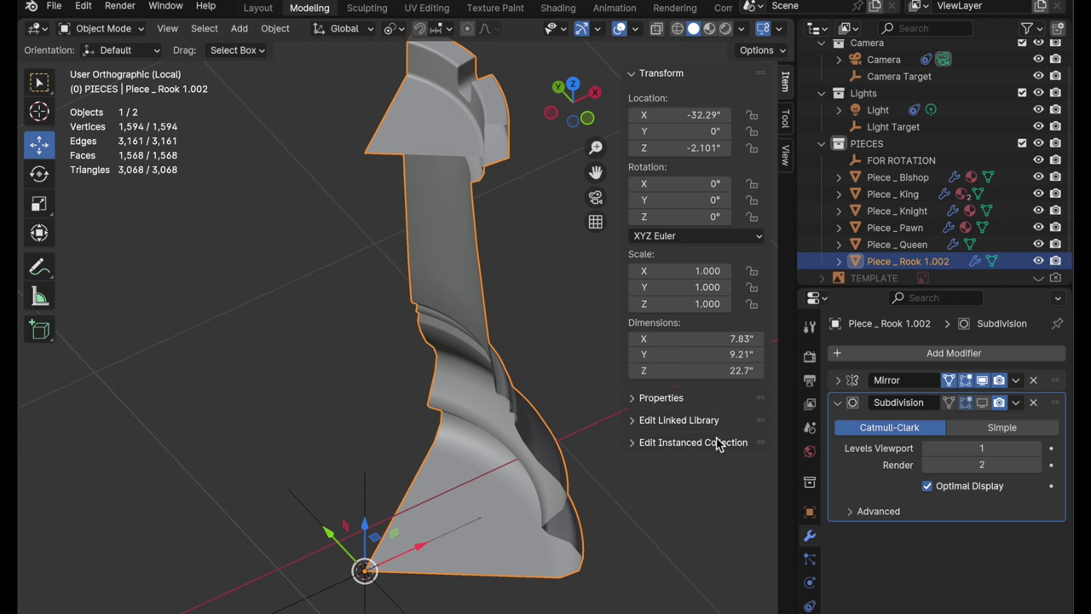
{"action": "left_click", "coordinate": [931, 357]}
{"action": "mouse_move", "coordinate": [928, 356]}
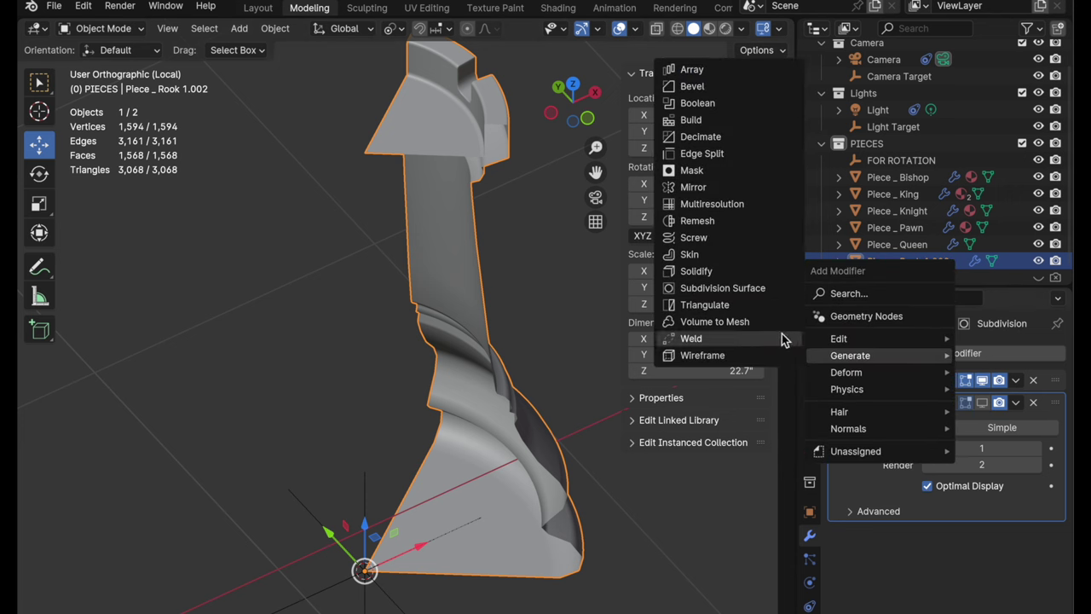
{"action": "left_click", "coordinate": [718, 73]}
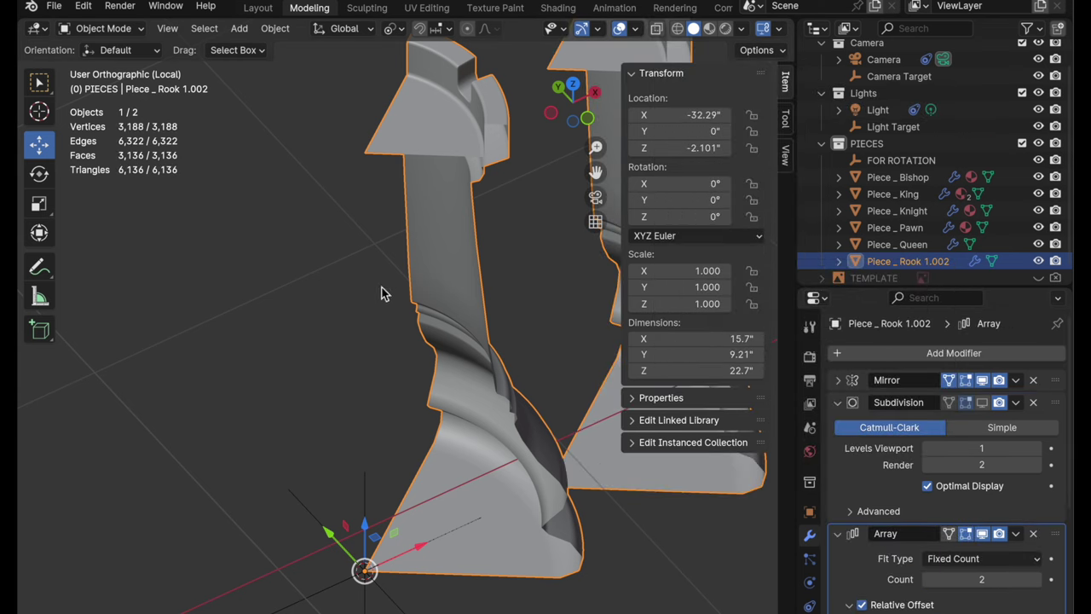
{"action": "key", "text": "KP_Decimal"}
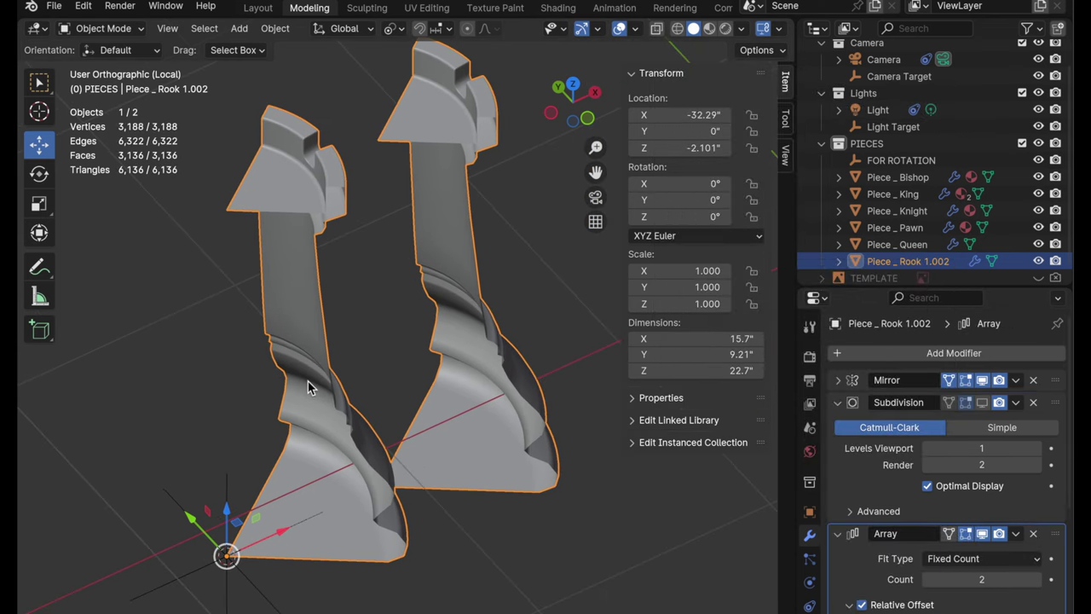
Collapse the Subdivision settings and turn off the Array modifier's Relative Offset.
{"action": "left_click", "coordinate": [838, 402]}
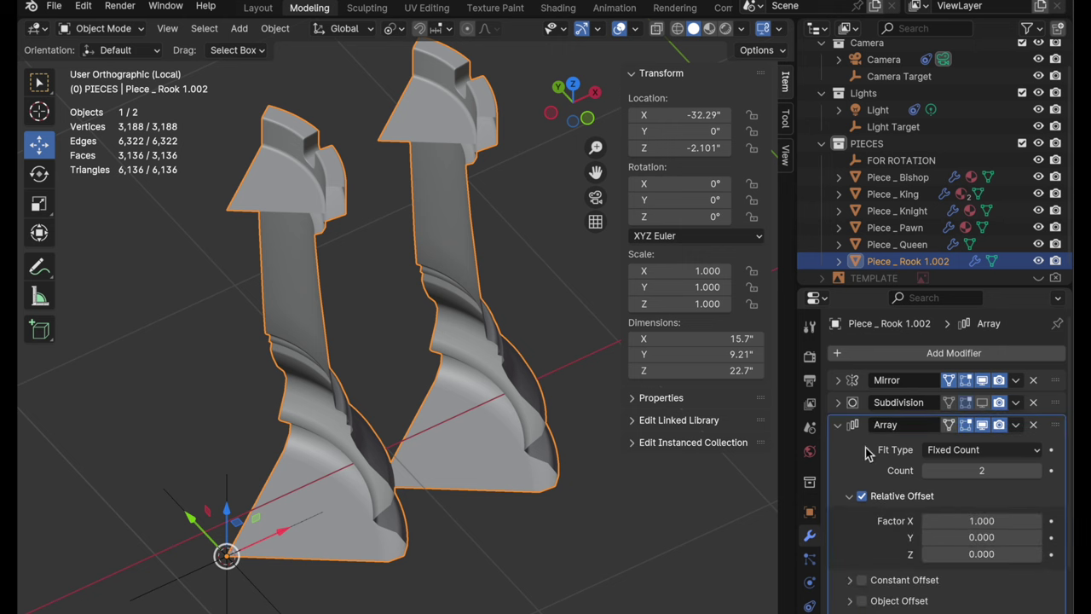
{"action": "scroll", "coordinate": [878, 479], "scroll_direction": "down", "scroll_amount": 2}
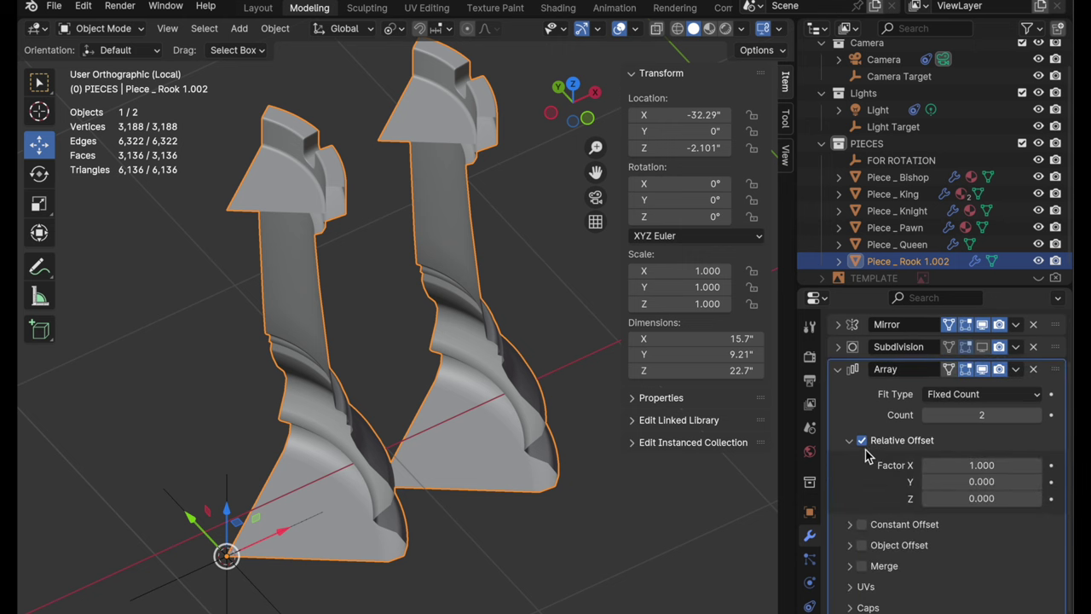
{"action": "left_click", "coordinate": [861, 440]}
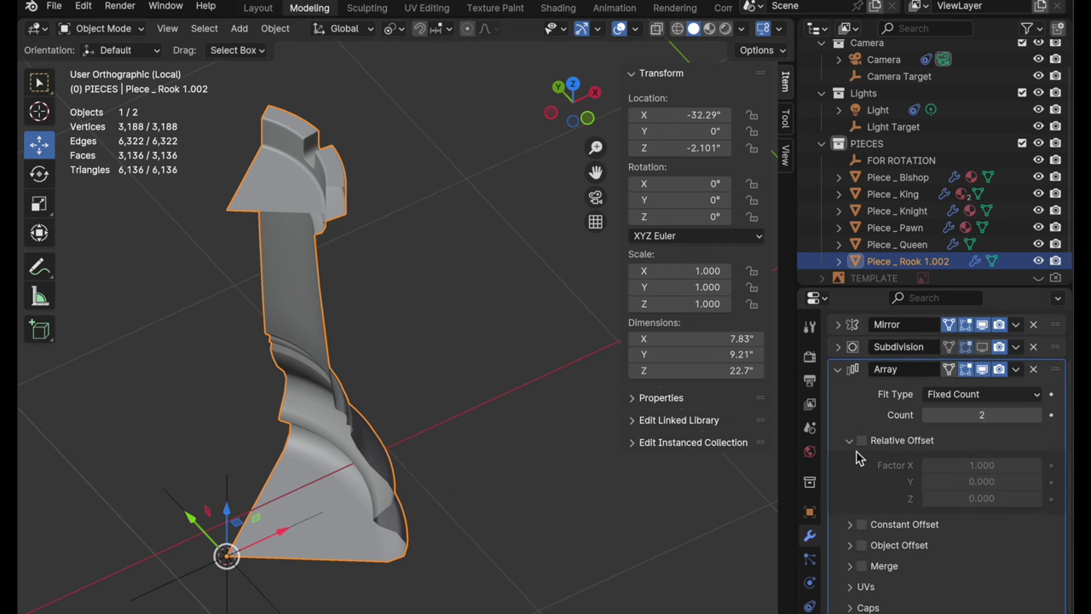
{"action": "left_click", "coordinate": [851, 442]}
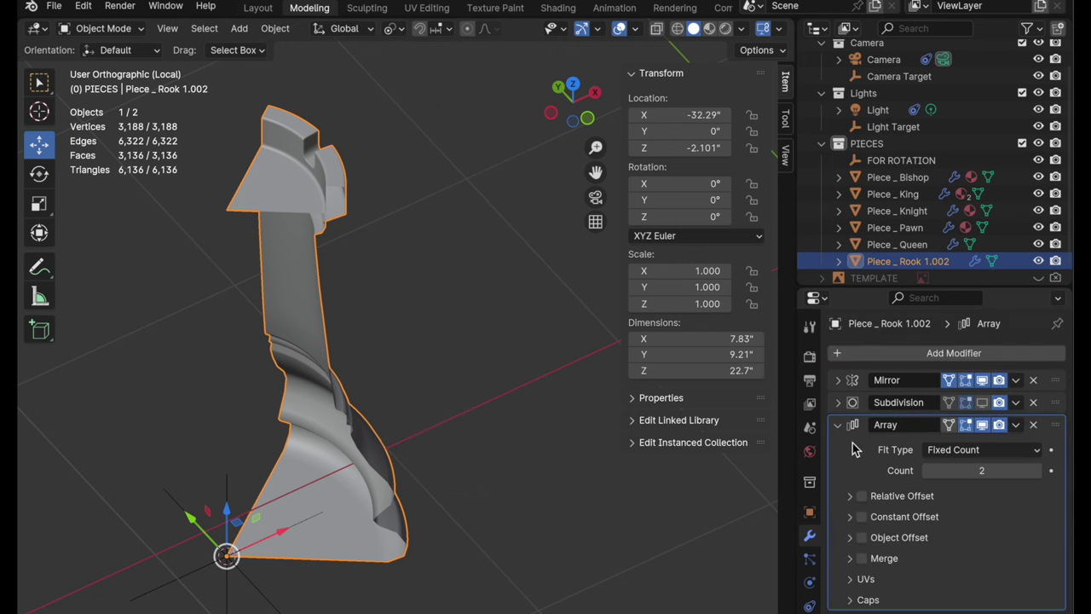
Enable the Array modifier's Object Offset and assign FOR ROTATION as its offset object.
{"action": "left_click", "coordinate": [862, 538]}
{"action": "left_click", "coordinate": [884, 539]}
{"action": "scroll", "coordinate": [886, 544], "scroll_direction": "down", "scroll_amount": 1}
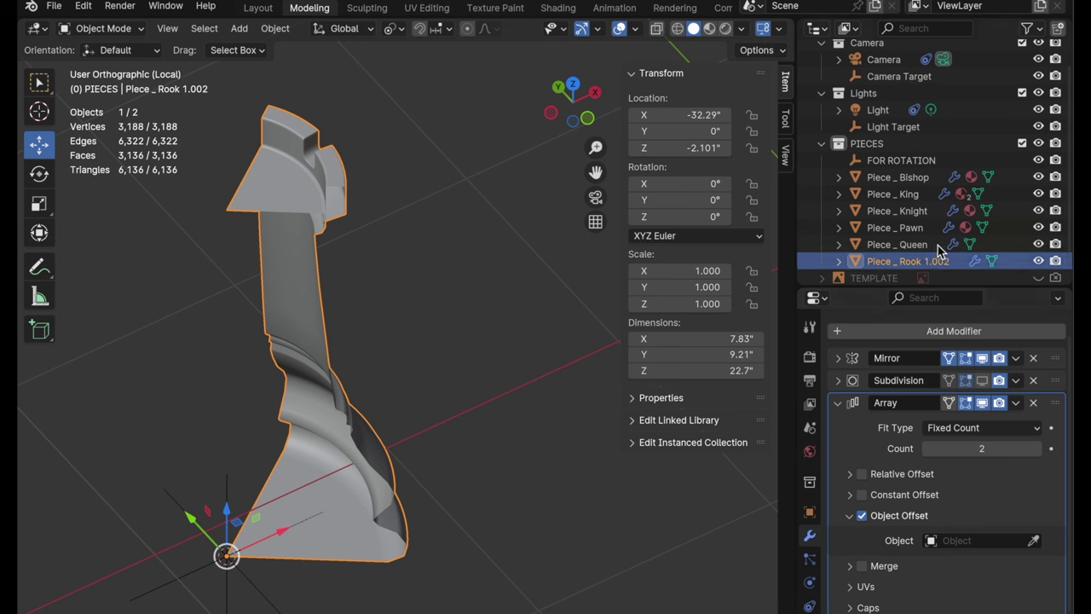
{"action": "left_click", "coordinate": [1034, 540]}
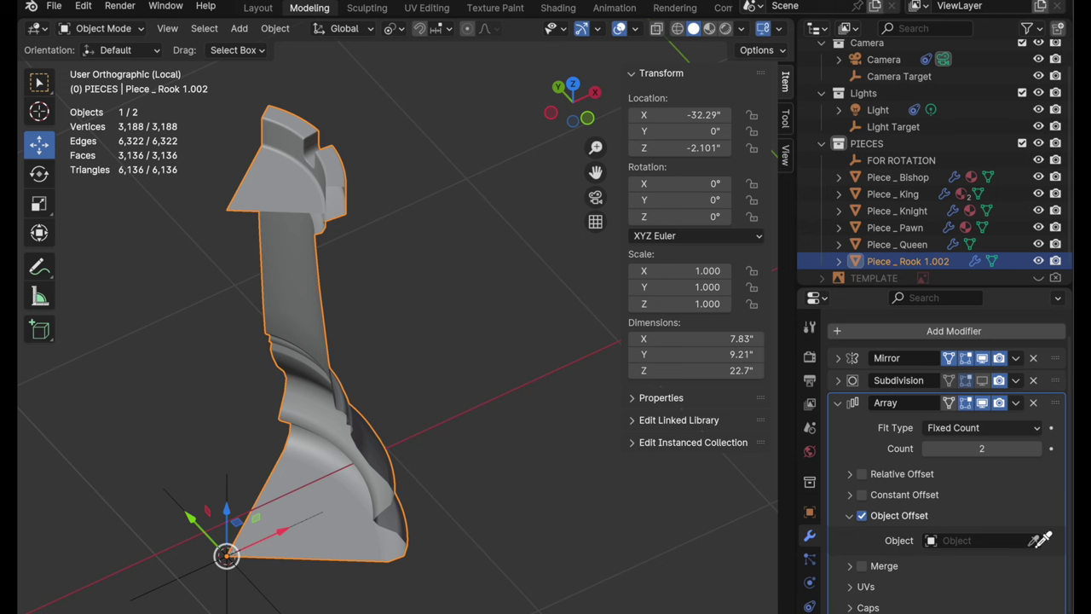
{"action": "left_click", "coordinate": [899, 162]}
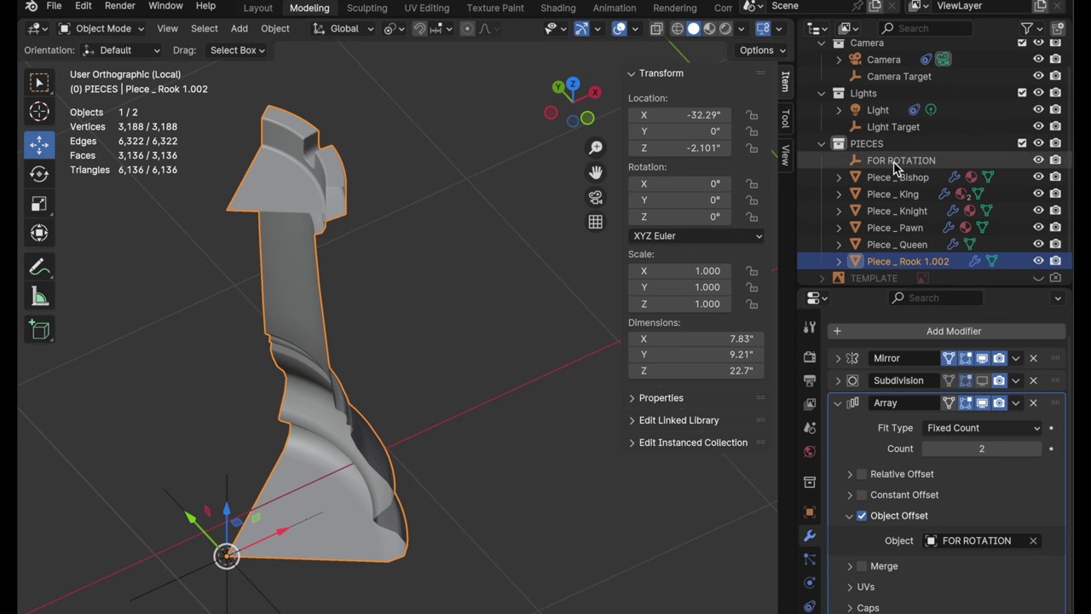
Rotate the FOR ROTATION empty by -72° about the Z axis in the top view.
{"action": "middle_click_drag", "start_coordinate": [538, 366], "coordinate": [597, 288], "text": "shift"}
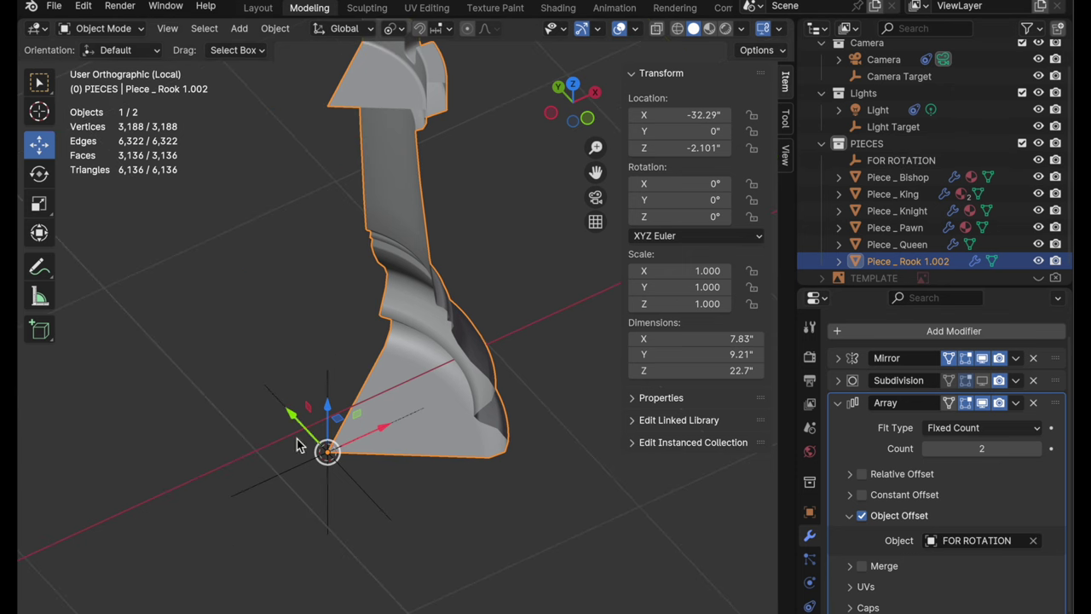
{"action": "left_click", "coordinate": [262, 482]}
{"action": "middle_click_drag", "start_coordinate": [370, 500], "coordinate": [341, 529]}
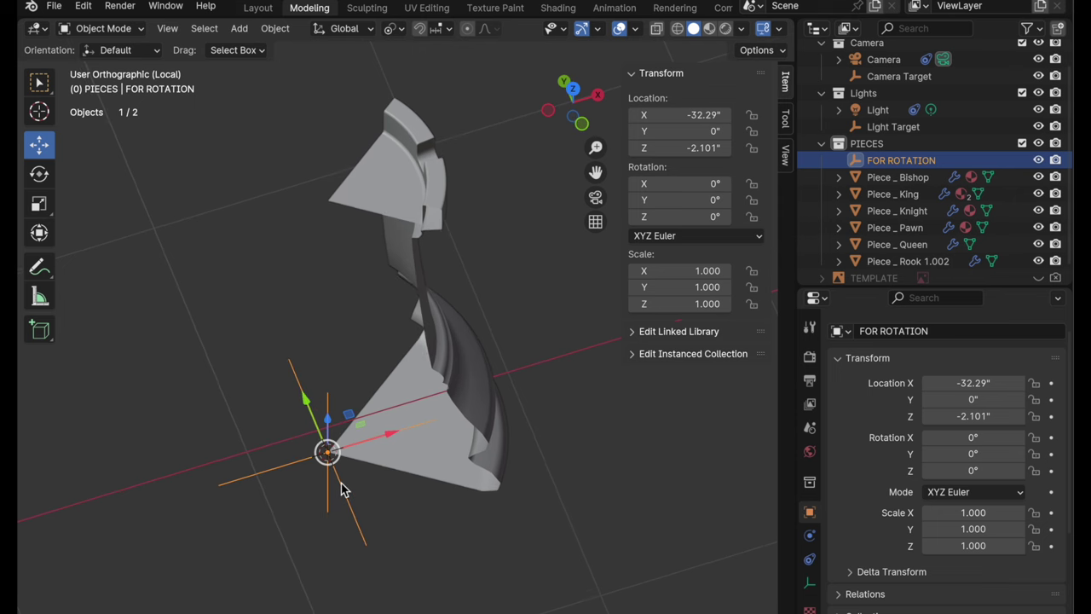
{"action": "left_click", "coordinate": [574, 90]}
{"action": "middle_click_drag", "start_coordinate": [487, 250], "coordinate": [454, 256], "text": "shift"}
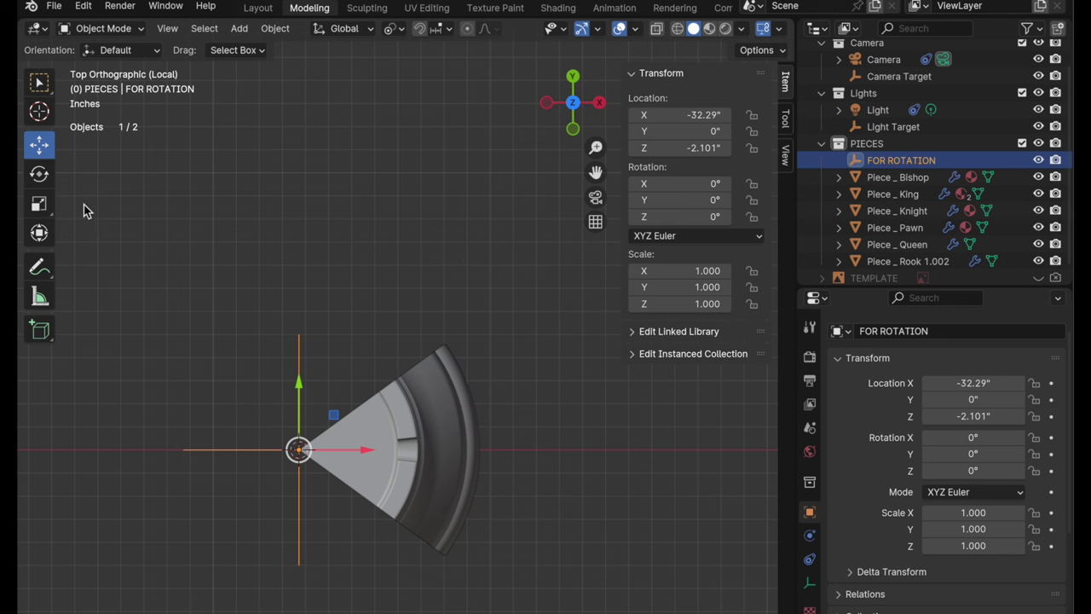
{"action": "left_click", "coordinate": [39, 174]}
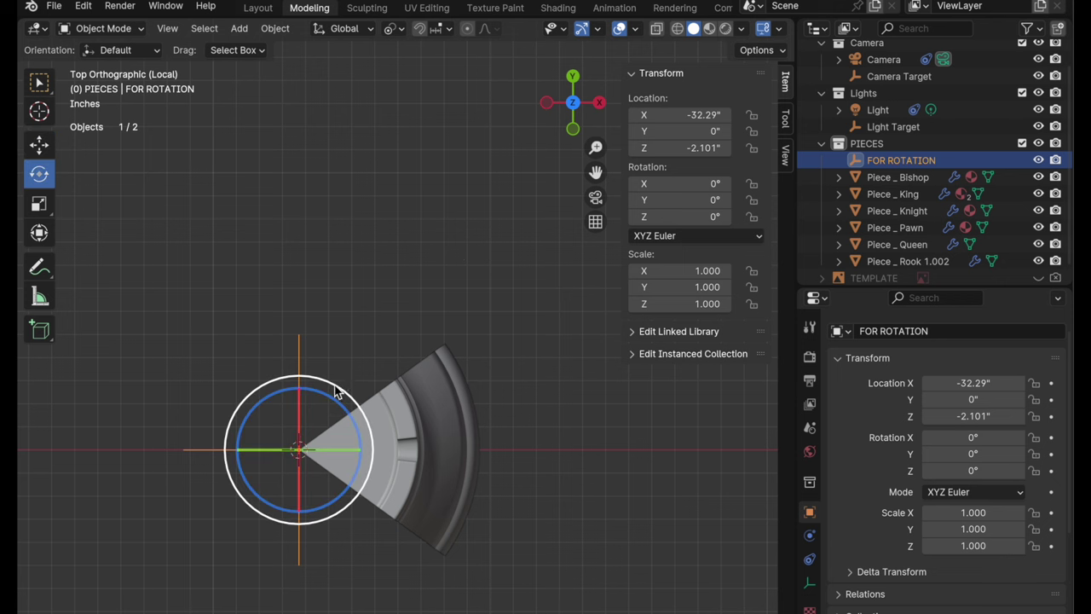
{"action": "left_click_drag", "start_coordinate": [335, 390], "coordinate": [331, 364]}
{"action": "left_click_drag", "start_coordinate": [275, 339], "coordinate": [192, 375]}
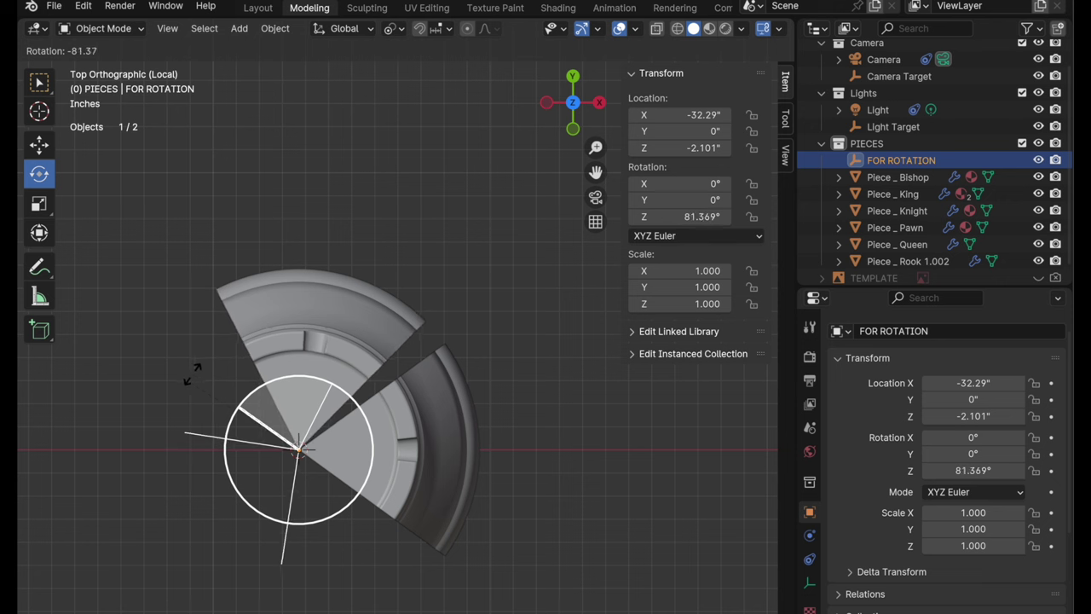
{"action": "type", "text": "72"}
{"action": "left_click_drag", "start_coordinate": [192, 375], "coordinate": [193, 380]}
{"action": "left_click", "coordinate": [193, 380]}
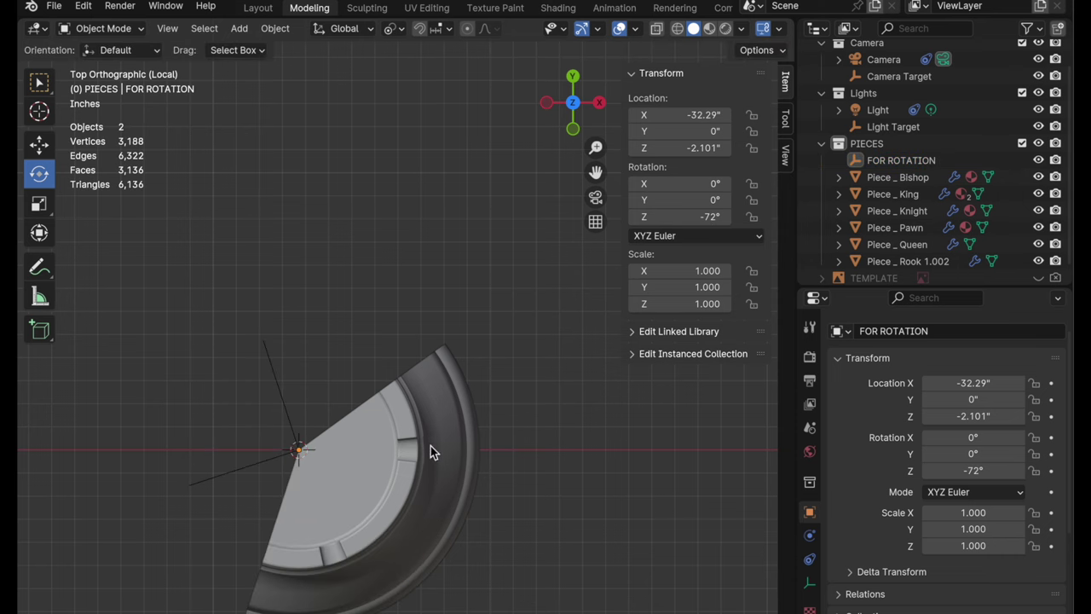
Select the rook wedge and set its Array modifier's count to 5.
{"action": "middle_click_drag", "start_coordinate": [432, 450], "coordinate": [452, 396], "text": "shift"}
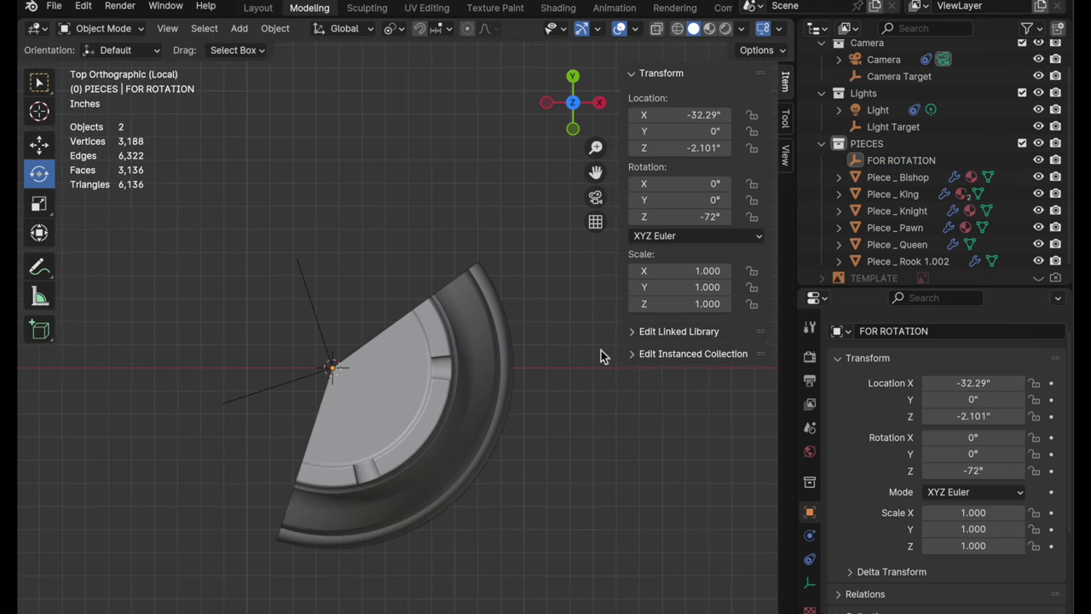
{"action": "left_click", "coordinate": [472, 309]}
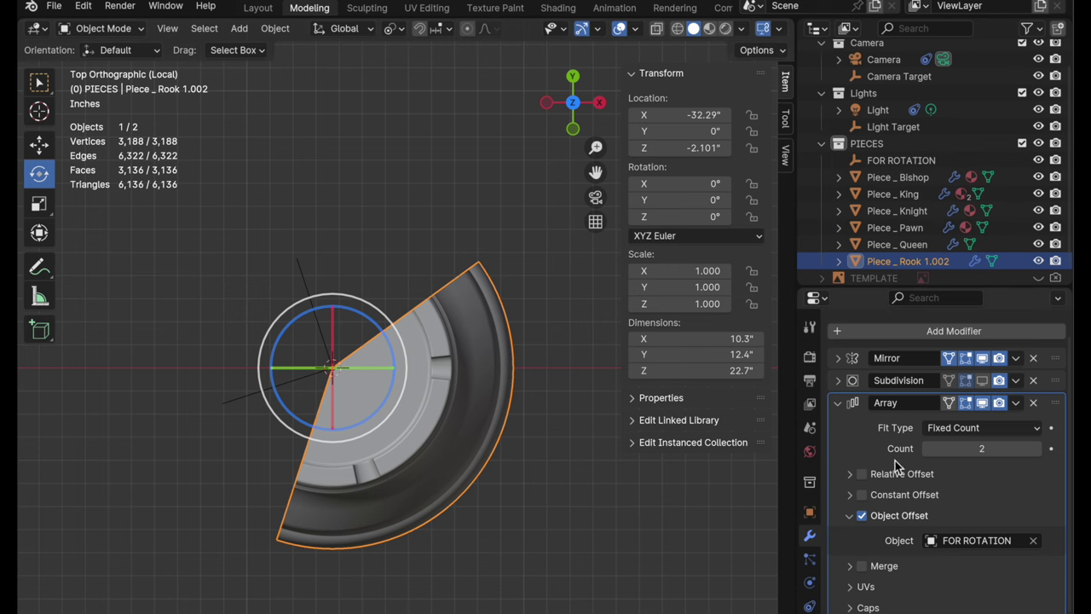
{"action": "left_click", "coordinate": [985, 454]}
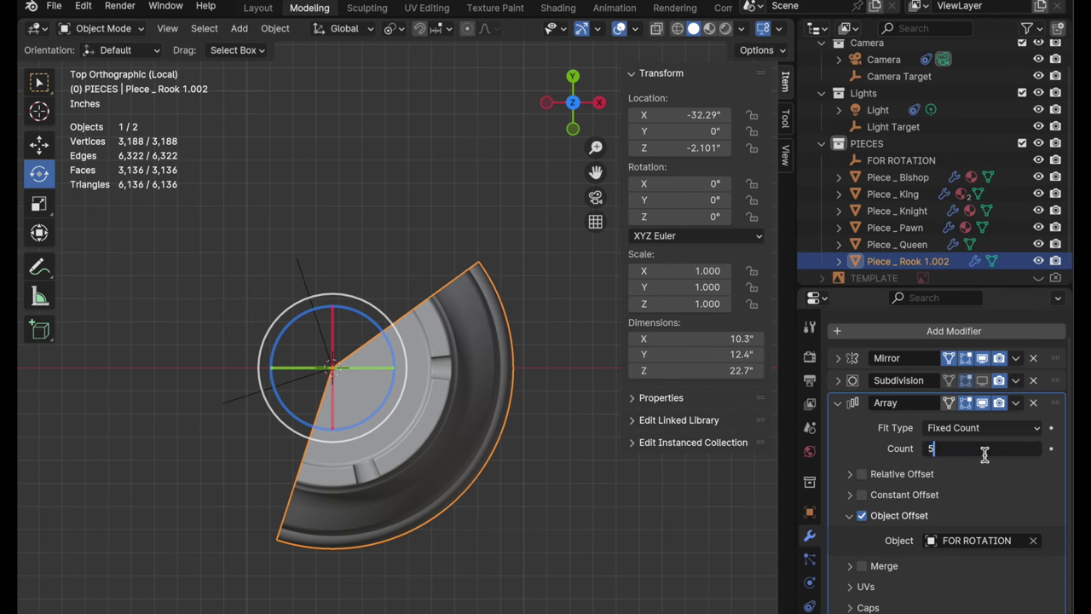
{"action": "type", "text": "5"}
{"action": "key", "text": "Return"}
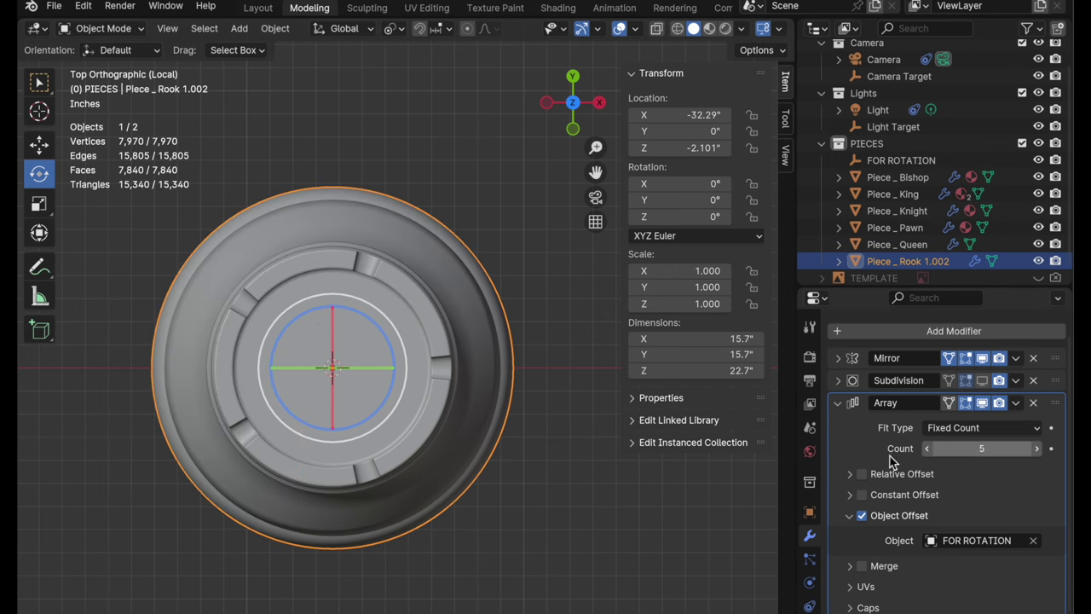
Enable Merge in the rook's Array modifier.
{"action": "middle_click_drag", "start_coordinate": [477, 465], "coordinate": [429, 339]}
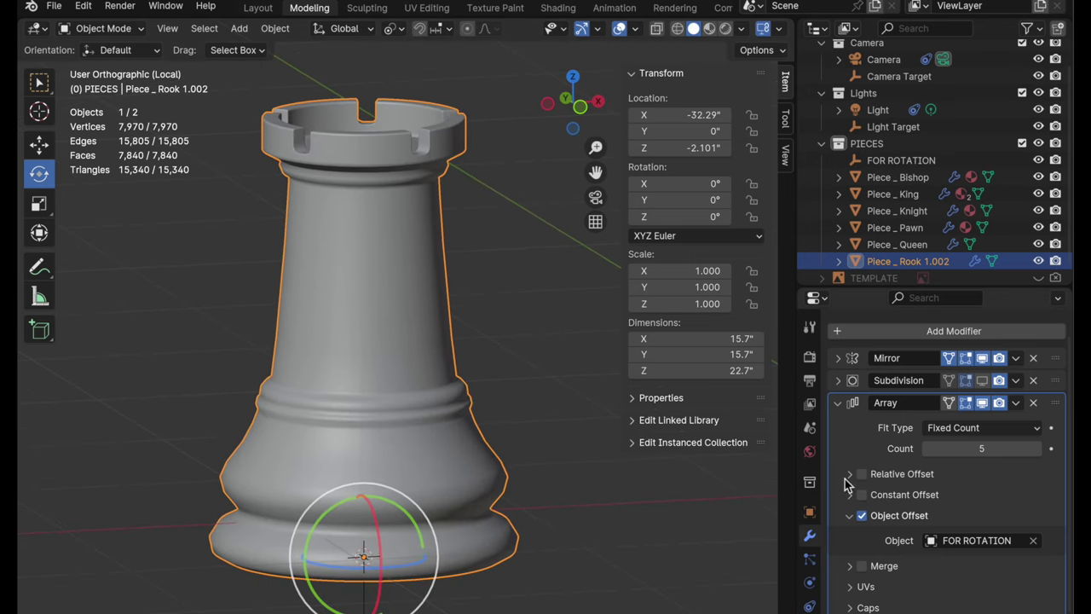
{"action": "left_click", "coordinate": [851, 567]}
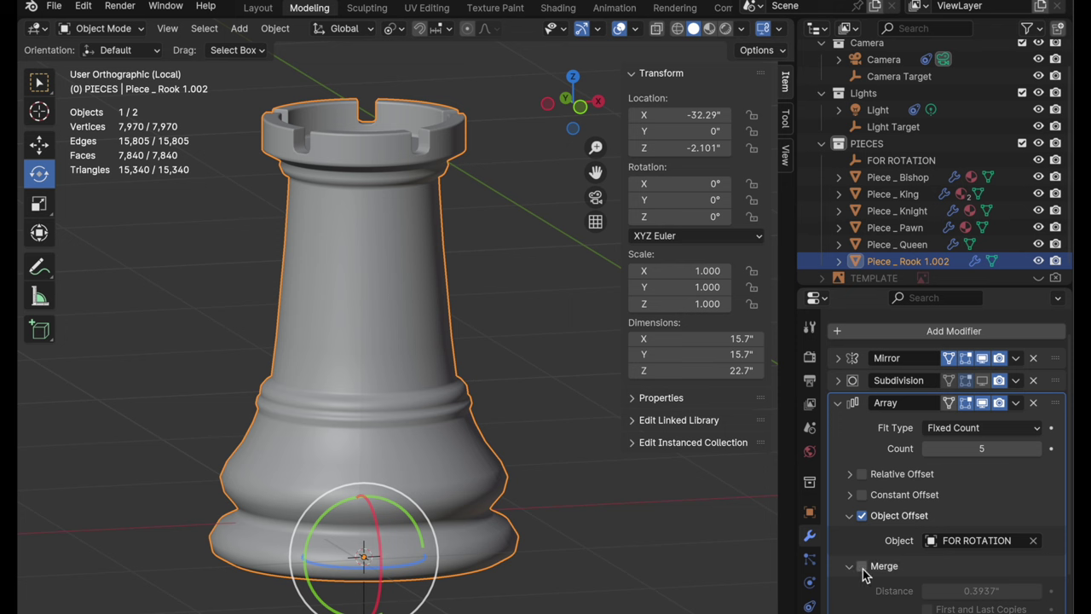
{"action": "left_click", "coordinate": [861, 565]}
{"action": "scroll", "coordinate": [863, 575], "scroll_direction": "down", "scroll_amount": 2}
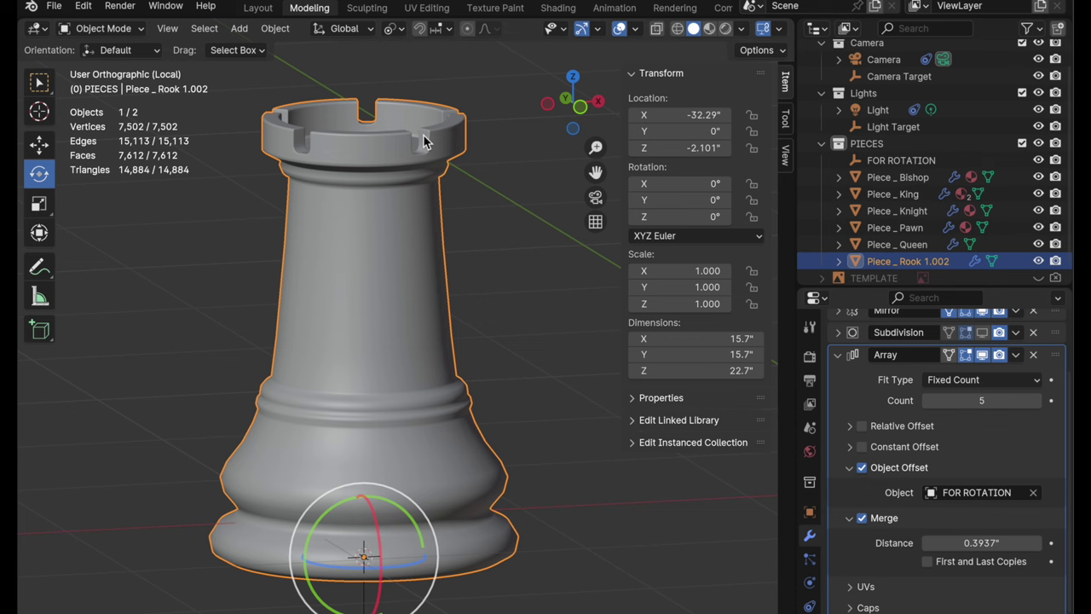
Show the rook in wireframe and set the Array's merge distance to 0.01 in.
{"action": "left_click", "coordinate": [678, 30]}
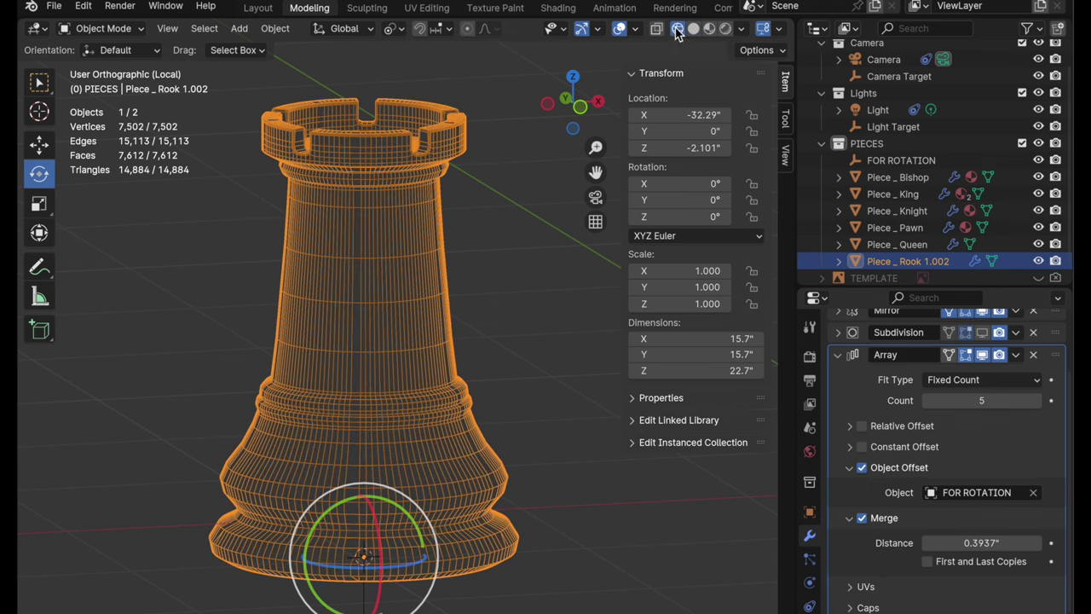
{"action": "scroll", "coordinate": [385, 135], "scroll_direction": "up", "scroll_amount": 5}
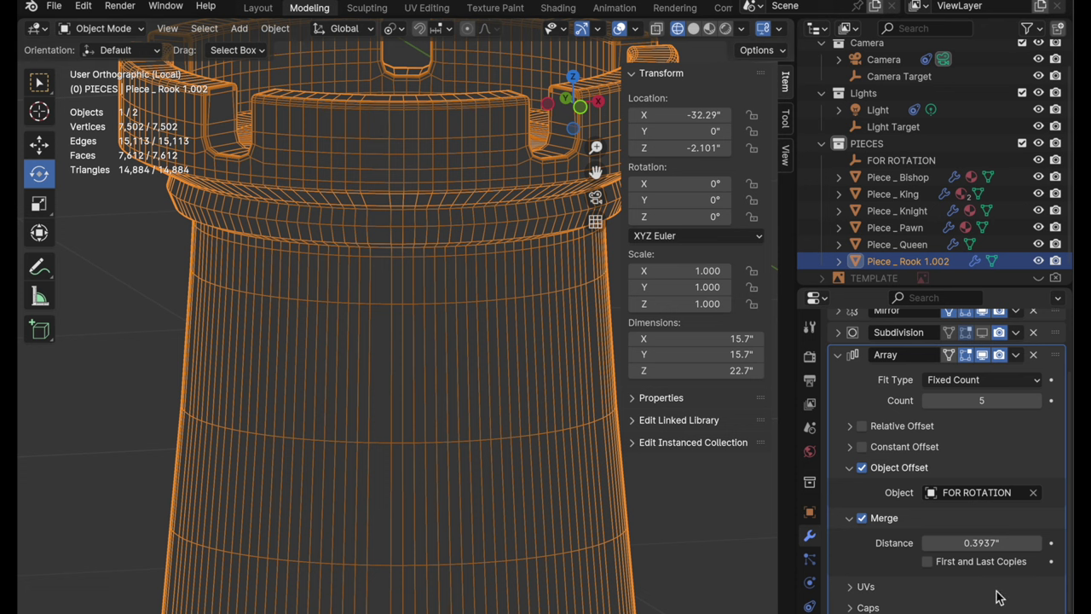
{"action": "left_click", "coordinate": [990, 545]}
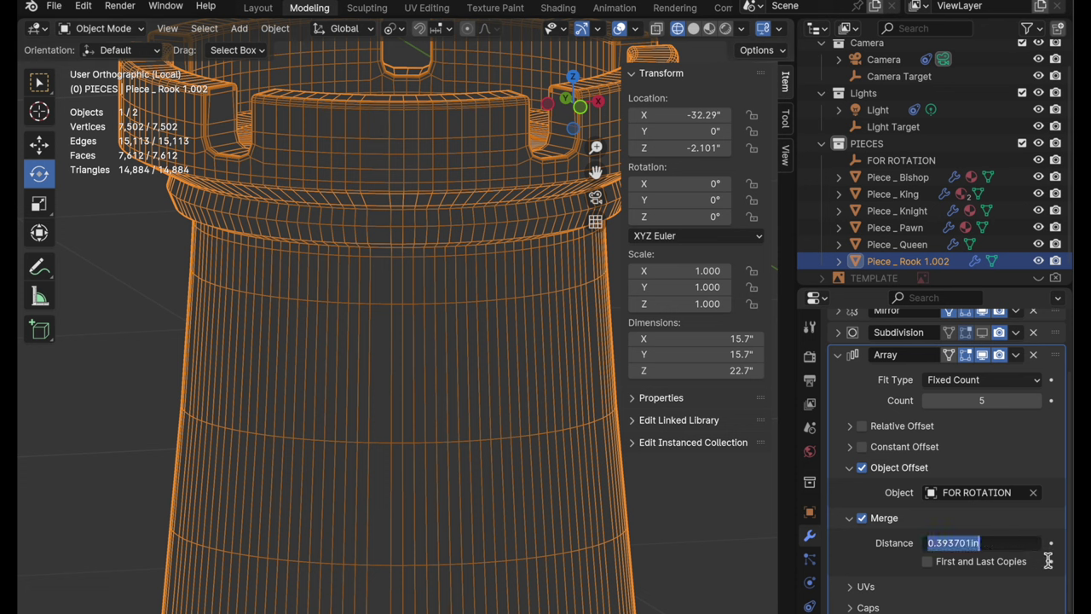
{"action": "type", "text": ".01"}
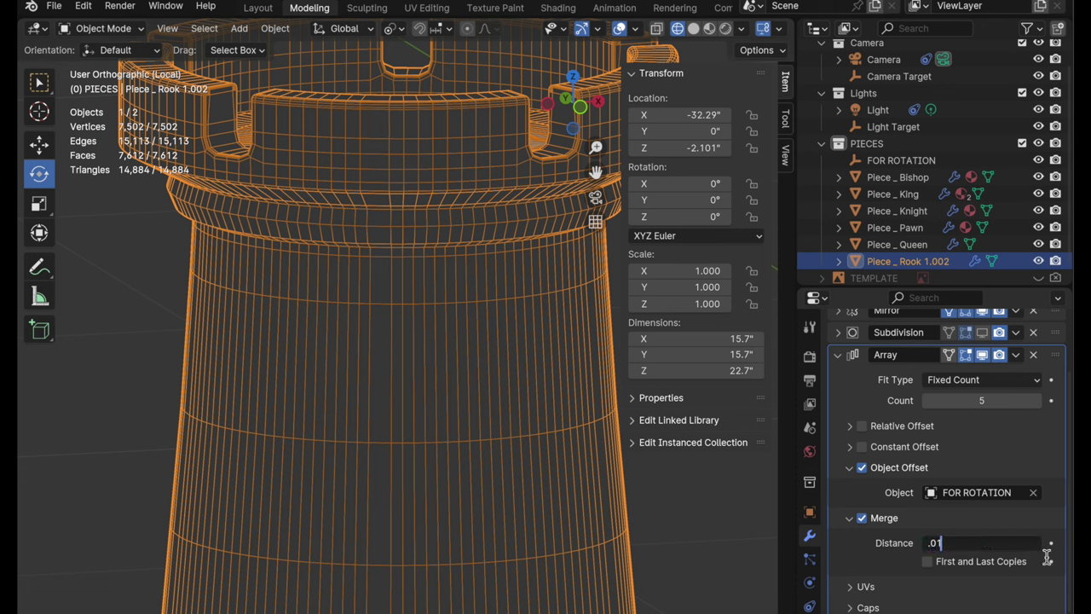
{"action": "key", "text": "Return"}
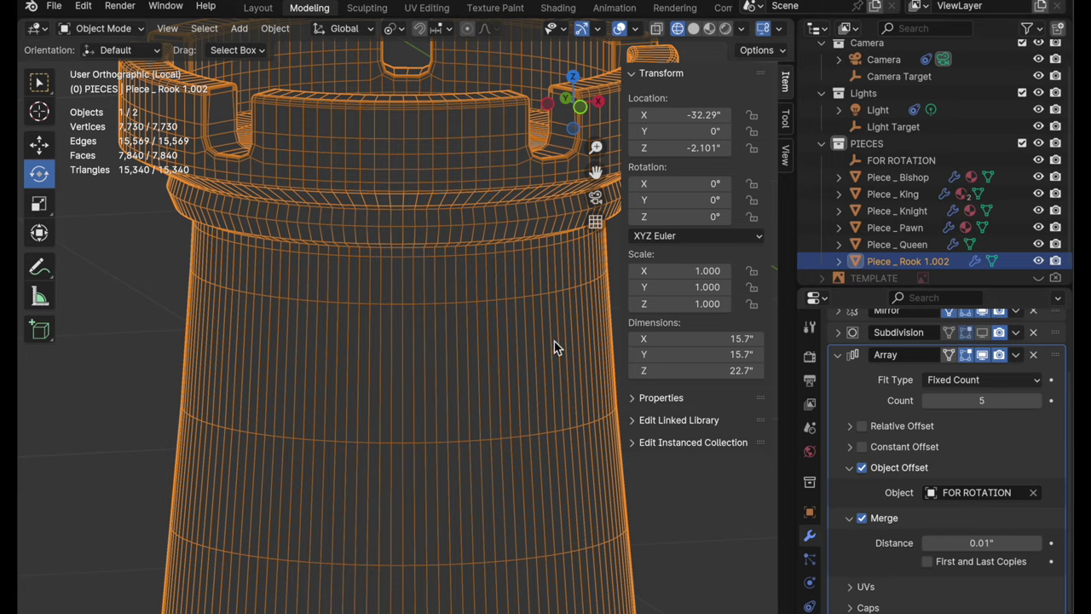
{"action": "middle_click_drag", "start_coordinate": [554, 341], "coordinate": [405, 204]}
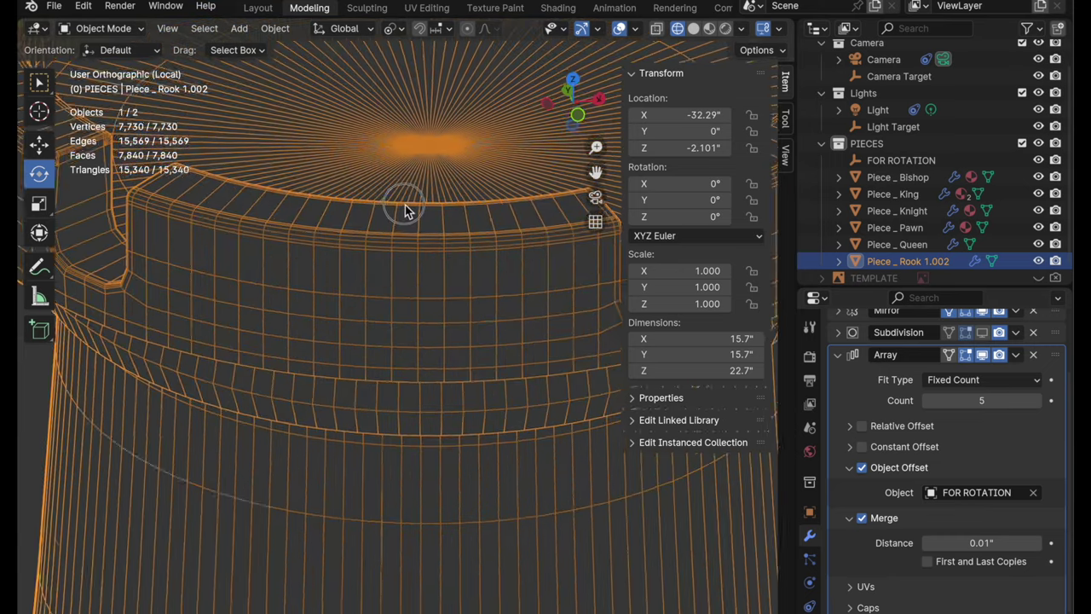
{"action": "scroll", "coordinate": [405, 205], "scroll_direction": "down", "scroll_amount": 5}
{"action": "middle_click_drag", "start_coordinate": [355, 282], "coordinate": [439, 430]}
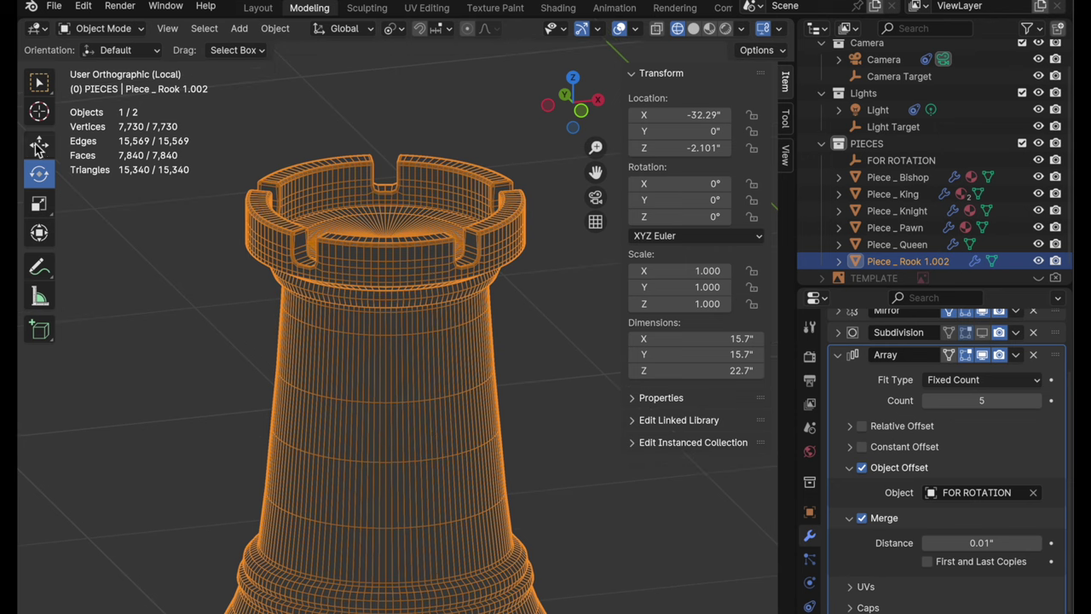
In Edit Mode from the front view, raise the top vertices of the battlement by about 1.5 in, then return to Object Mode.
{"action": "left_click", "coordinate": [39, 147]}
{"action": "middle_click_drag", "start_coordinate": [487, 224], "coordinate": [460, 224]}
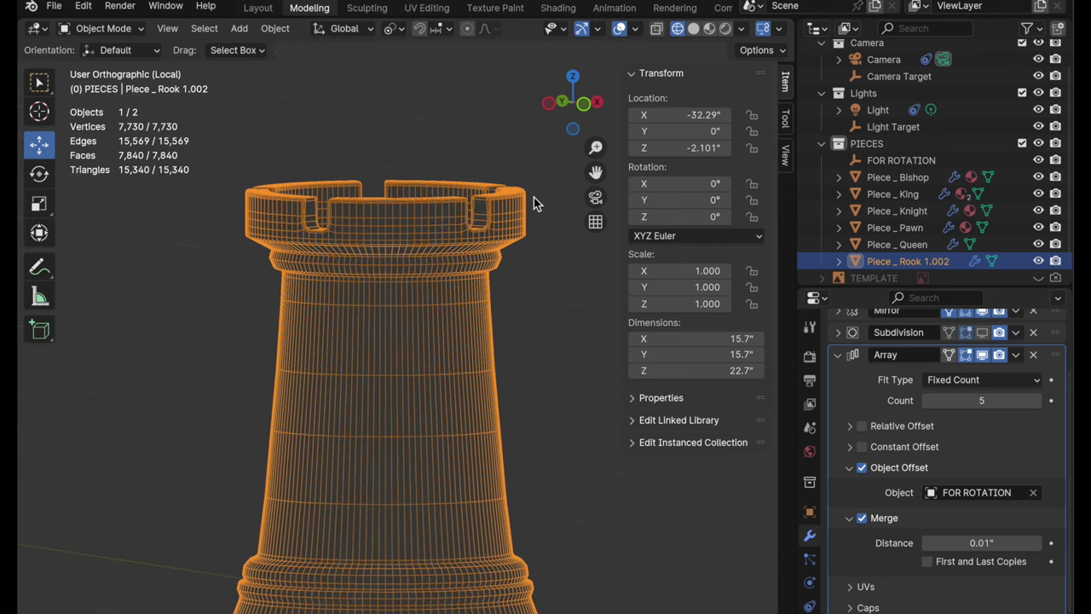
{"action": "key", "text": "Tab"}
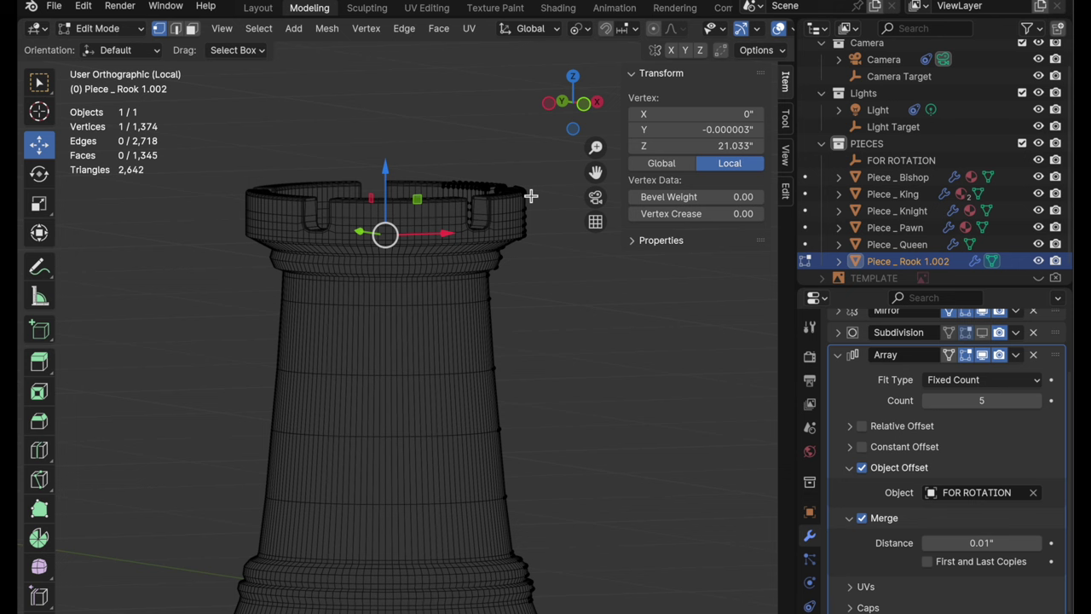
{"action": "left_click", "coordinate": [561, 102]}
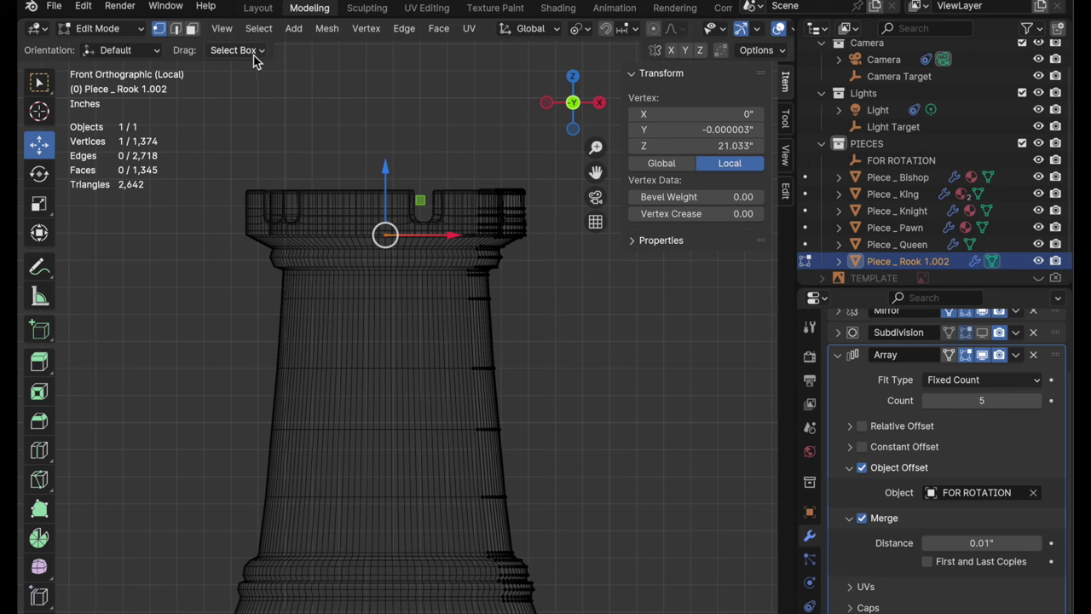
{"action": "left_click_drag", "start_coordinate": [416, 136], "coordinate": [555, 203]}
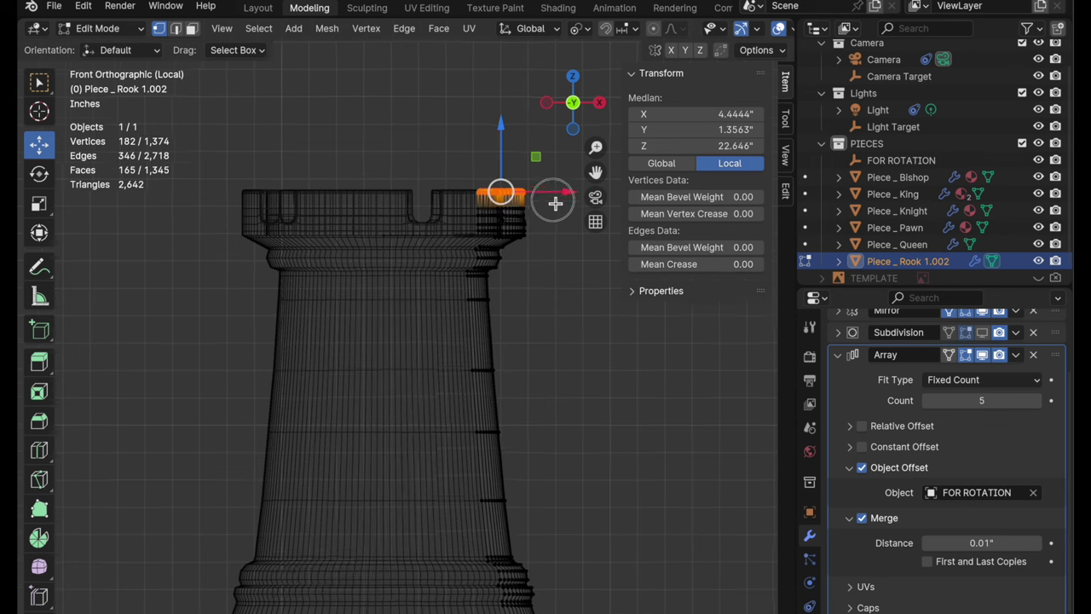
{"action": "scroll", "coordinate": [555, 203], "scroll_direction": "up", "scroll_amount": 5}
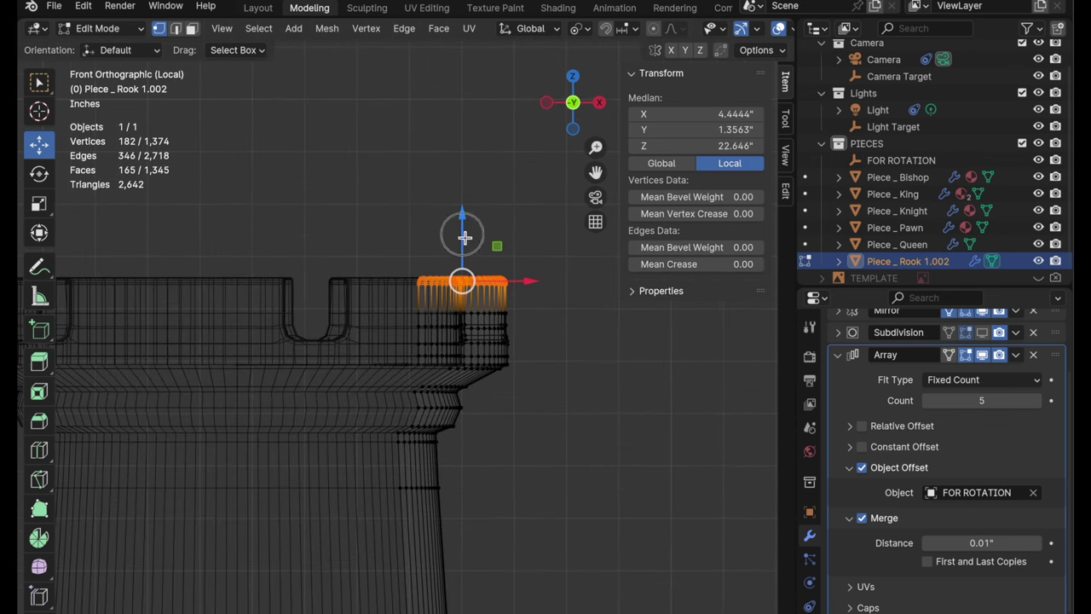
{"action": "left_click_drag", "start_coordinate": [464, 237], "coordinate": [469, 155]}
{"action": "key", "text": "Tab"}
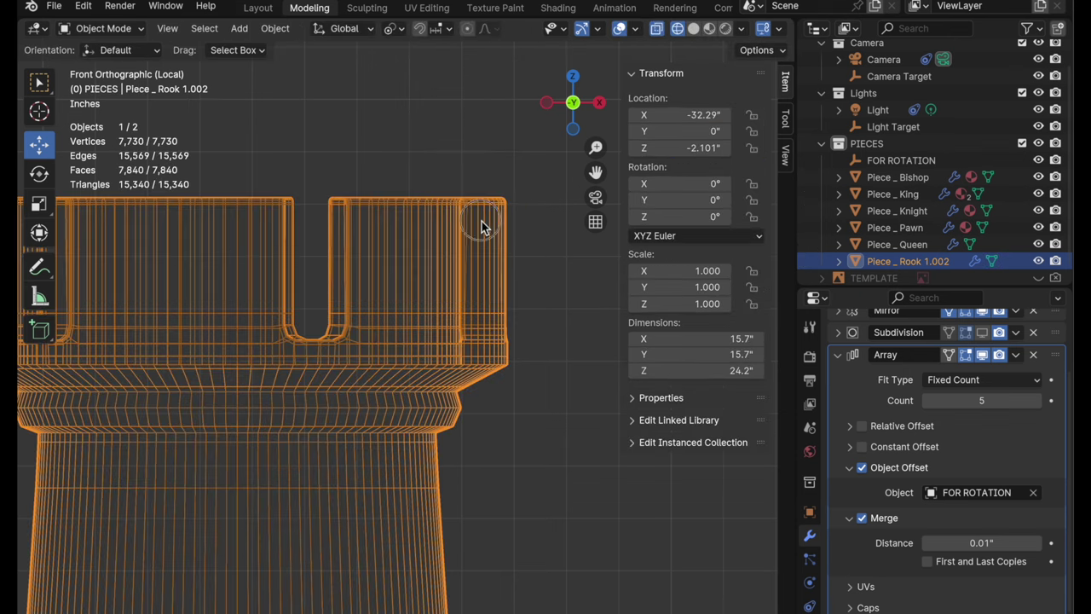
Return the viewport to solid shading and place the Array modifier above Subdivision in the stack.
{"action": "scroll", "coordinate": [481, 223], "scroll_direction": "down", "scroll_amount": 4}
{"action": "mouse_move", "coordinate": [418, 319]}
{"action": "middle_mouse_down"}
{"action": "mouse_move", "coordinate": [446, 329]}
{"action": "mouse_move", "coordinate": [419, 358]}
{"action": "mouse_move", "coordinate": [509, 288]}
{"action": "mouse_move", "coordinate": [496, 285]}
{"action": "mouse_move", "coordinate": [483, 302]}
{"action": "mouse_move", "coordinate": [501, 313]}
{"action": "middle_mouse_up"}
{"action": "left_click", "coordinate": [693, 28]}
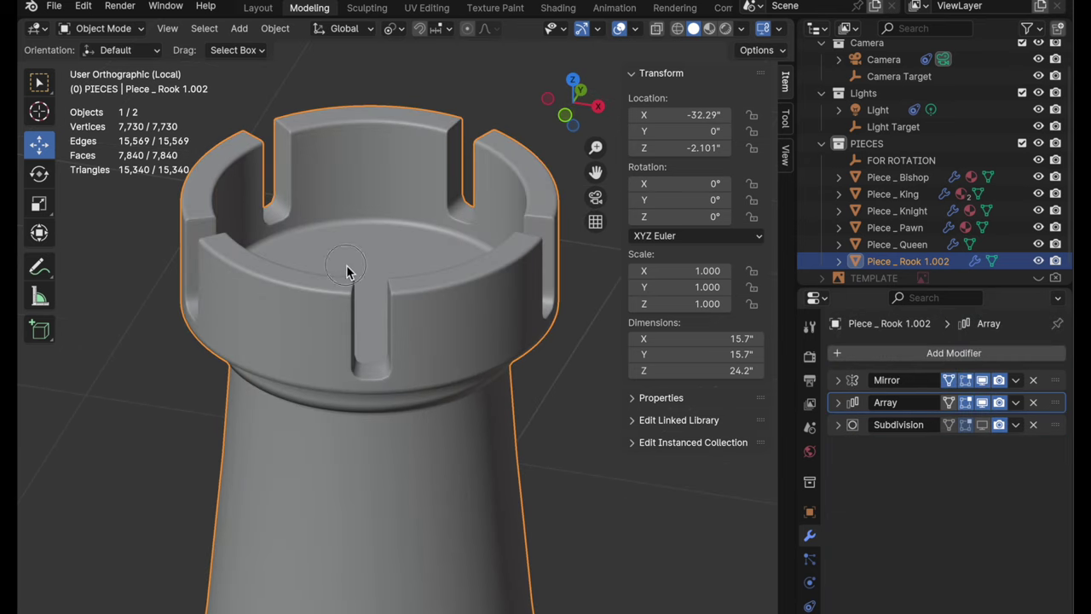
{"action": "scroll", "coordinate": [347, 270], "scroll_direction": "up", "scroll_amount": 6}
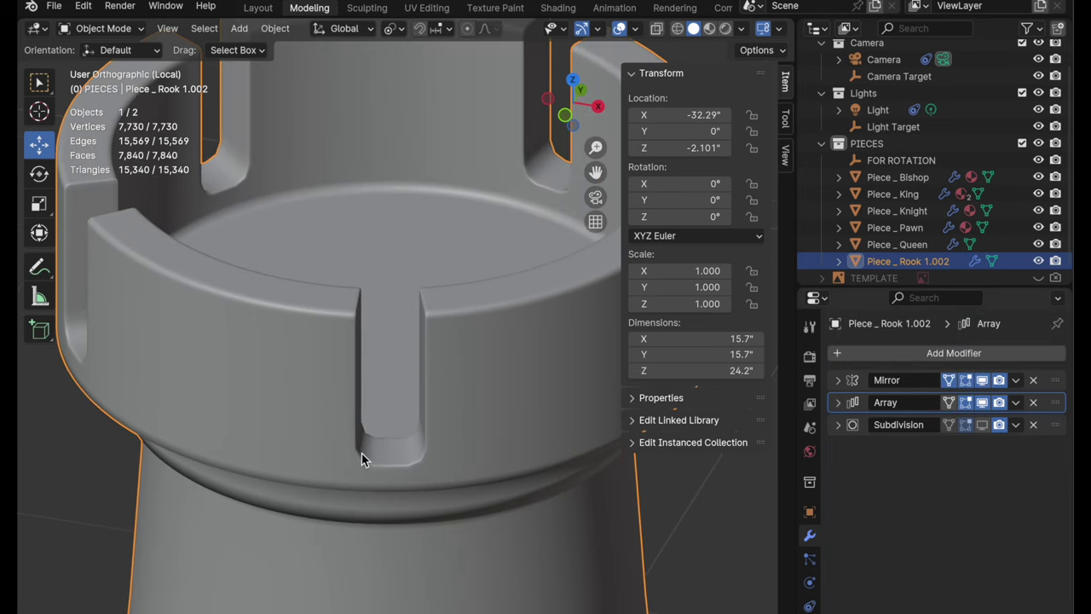
Turn on the Subdivision modifier's viewport display and set its viewport level to 2.
{"action": "left_click", "coordinate": [983, 425]}
{"action": "left_click", "coordinate": [983, 426]}
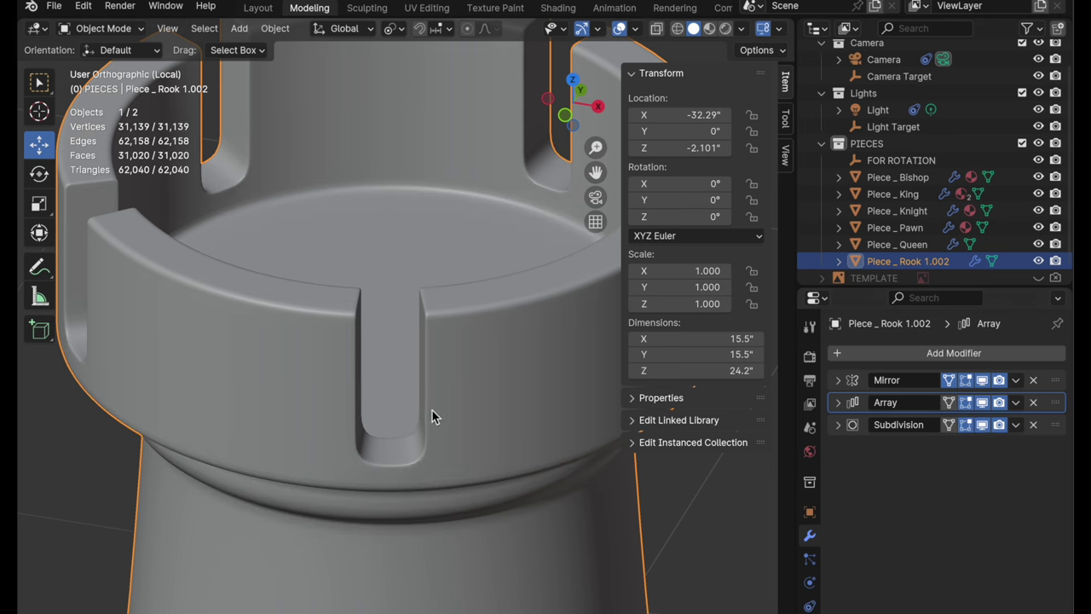
{"action": "left_click", "coordinate": [838, 425]}
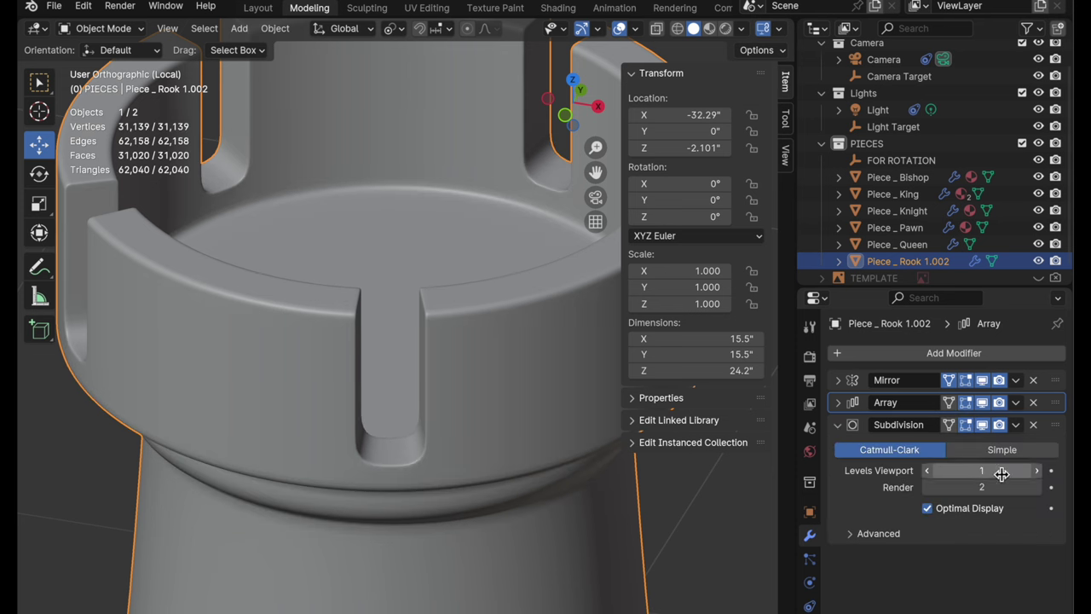
{"action": "left_click", "coordinate": [1038, 472]}
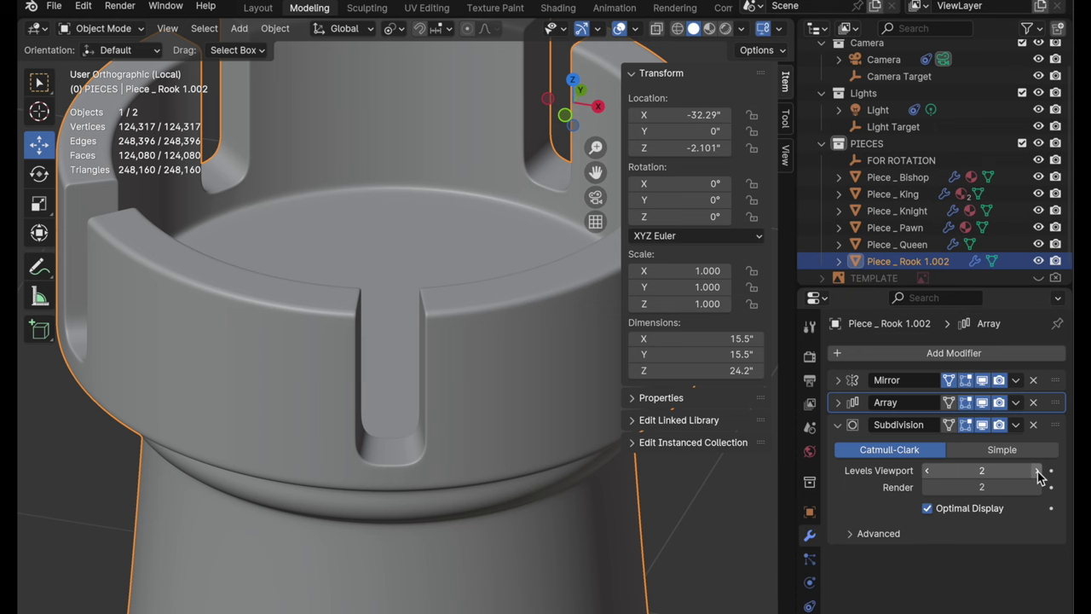
Examine the smoothed rook's battlements, notches and body from close up and farther away.
{"action": "scroll", "coordinate": [405, 337], "scroll_direction": "down", "scroll_amount": 5}
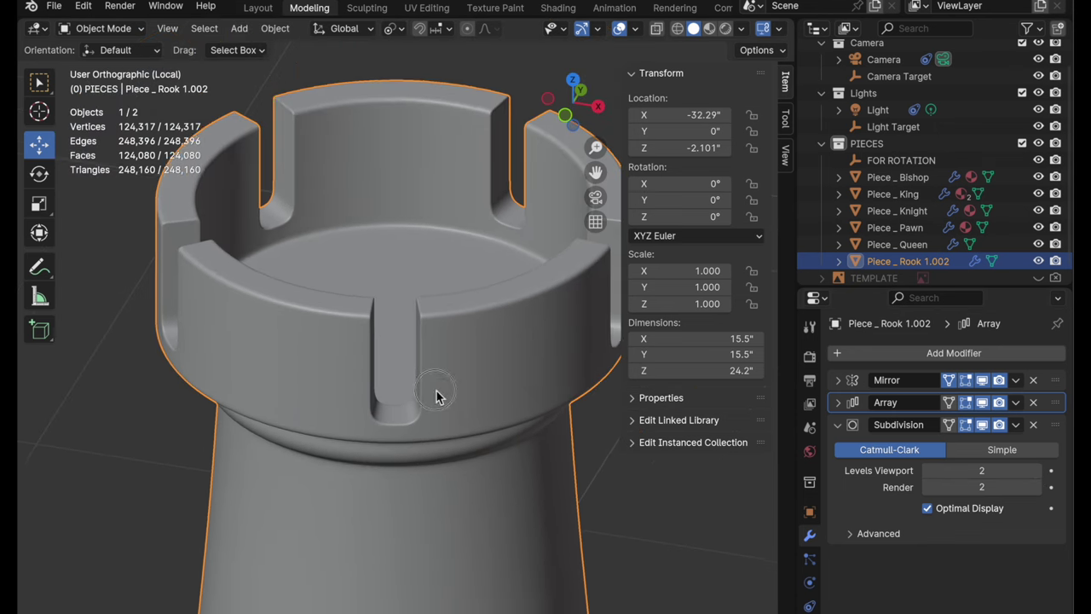
{"action": "scroll", "coordinate": [438, 395], "scroll_direction": "up", "scroll_amount": 2}
{"action": "scroll", "coordinate": [429, 316], "scroll_direction": "down", "scroll_amount": 1}
{"action": "scroll", "coordinate": [438, 469], "scroll_direction": "down", "scroll_amount": 3}
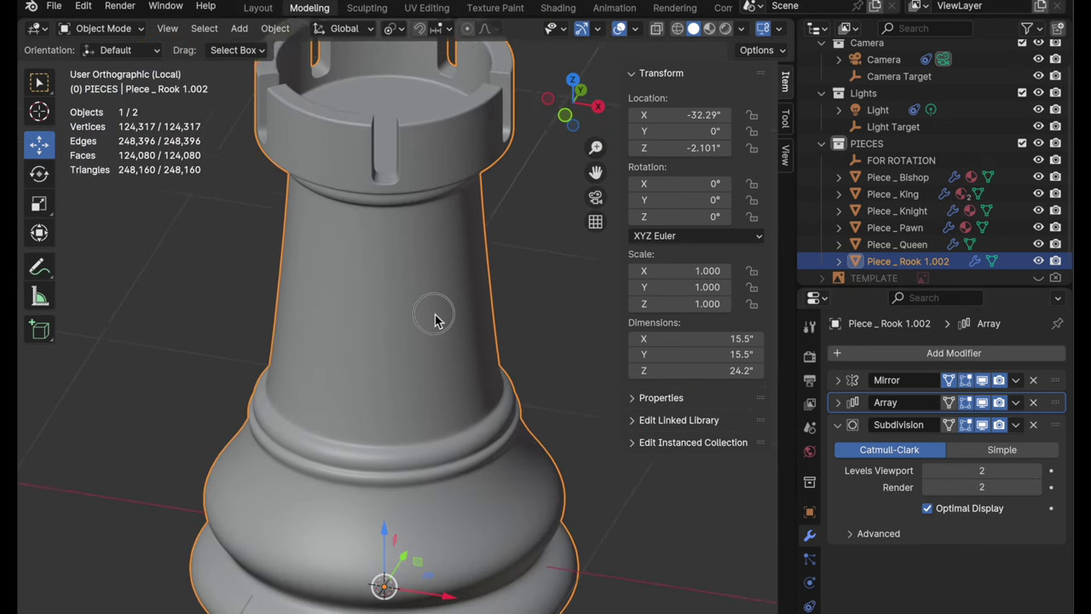
{"action": "middle_click_drag", "start_coordinate": [434, 316], "coordinate": [370, 412], "text": "shift"}
{"action": "scroll", "coordinate": [460, 311], "scroll_direction": "up", "scroll_amount": 1}
{"action": "scroll", "coordinate": [460, 311], "scroll_direction": "down", "scroll_amount": 2}
{"action": "scroll", "coordinate": [434, 397], "scroll_direction": "up", "scroll_amount": 2}
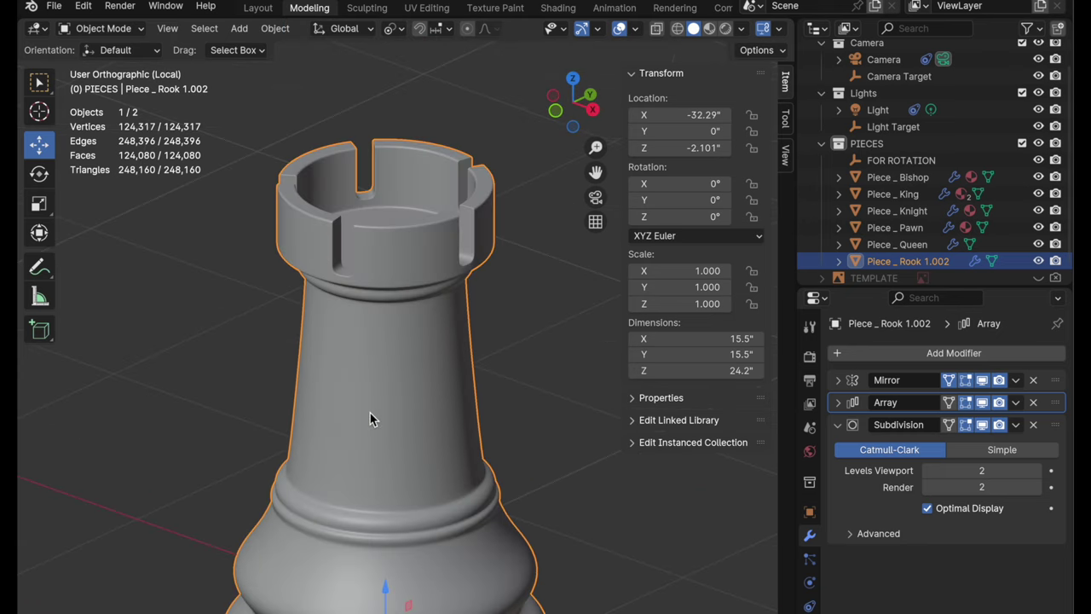